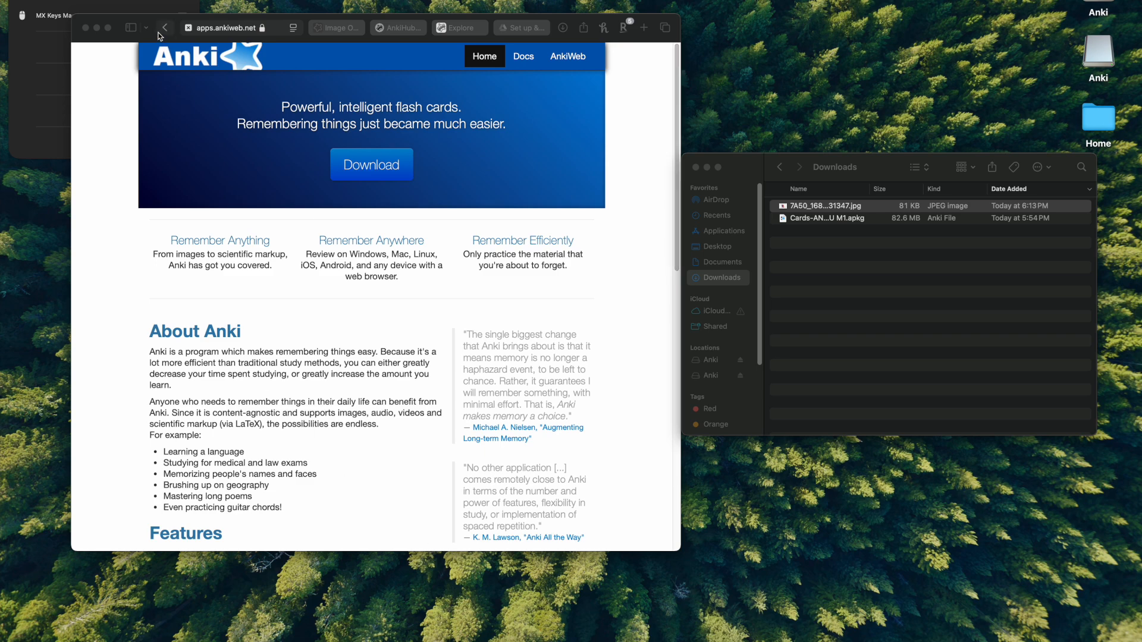
# Step: Download the macOS 12+ (Apple Silicon, 24.06.3 Qt6) version of Anki from its website after comparing the Windows and Mac downloads
pyautogui.moveTo(148, 20); pyautogui.dragTo(188, 38)
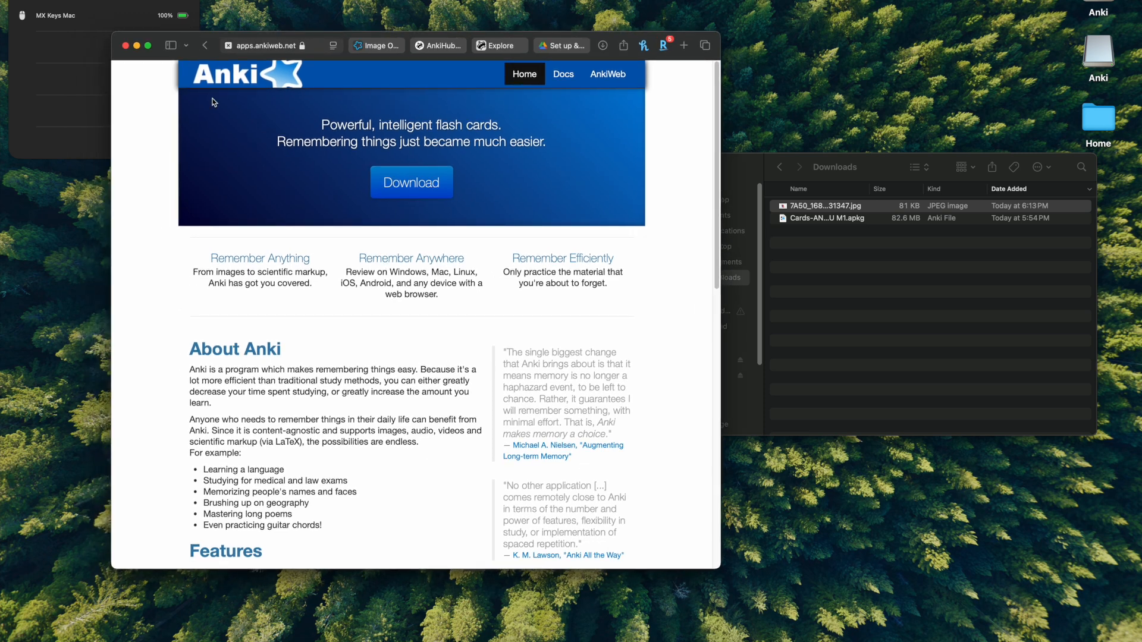
pyautogui.scroll(-5, 233, 160)
pyautogui.scroll(-5, 233, 161)
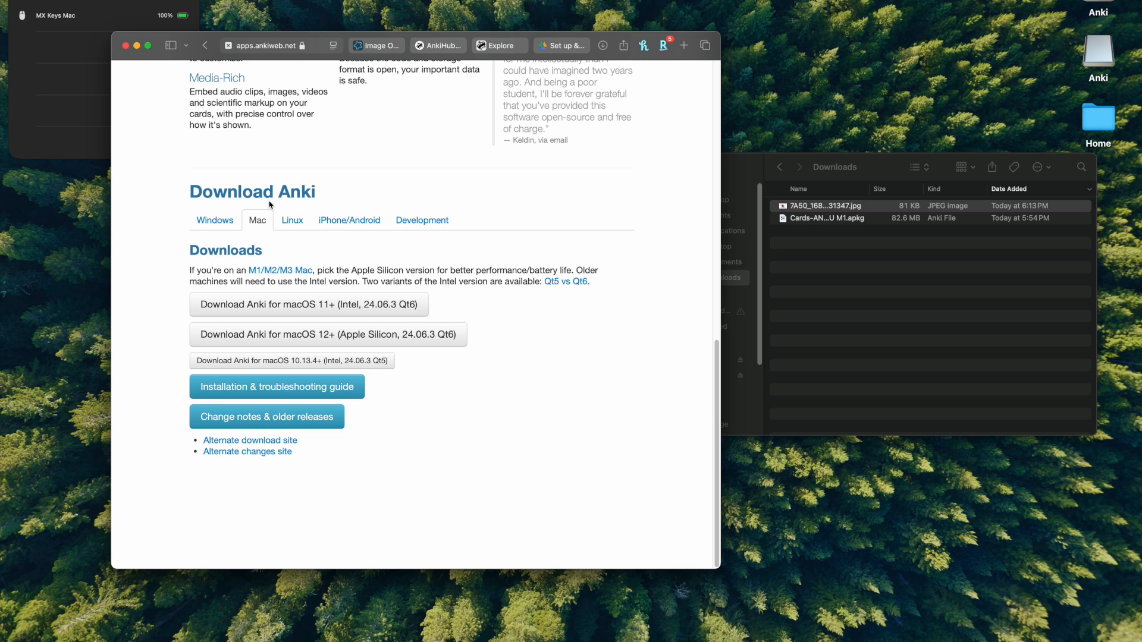
pyautogui.click(215, 220)
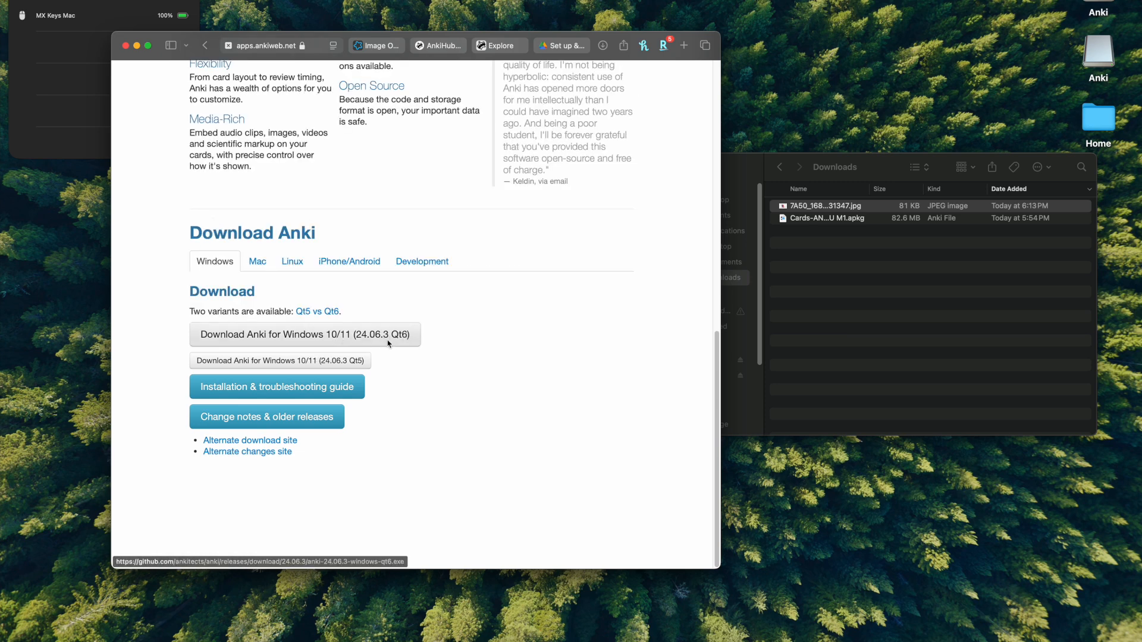
pyautogui.click(262, 263)
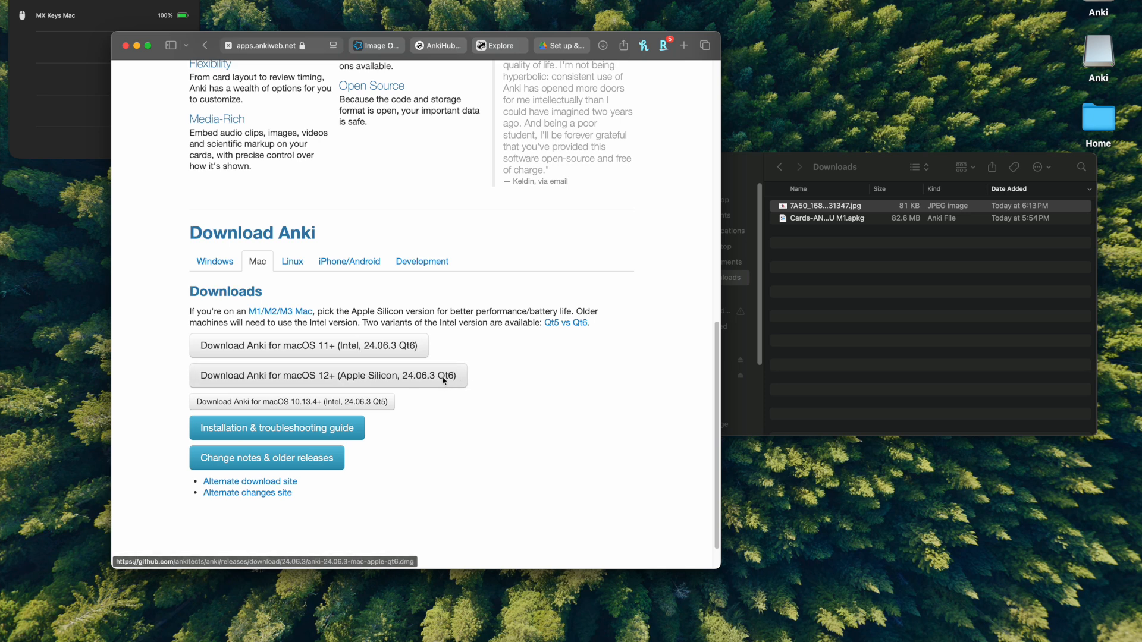
pyautogui.click(355, 374)
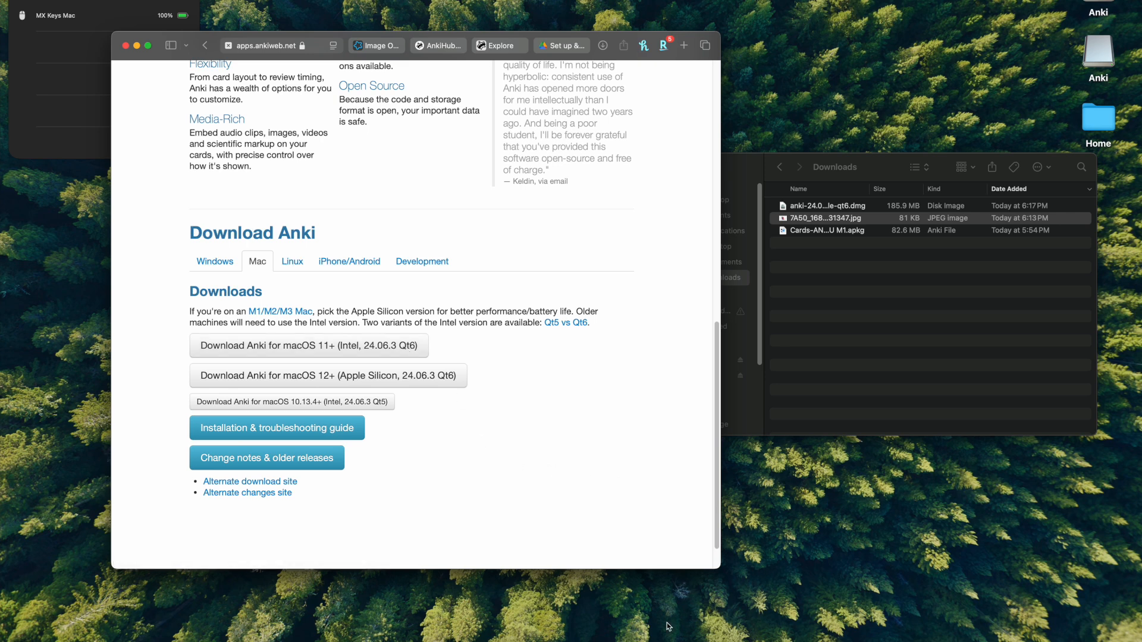
# Step: Launch the Anki desktop app and reposition its main window over the browser
pyautogui.click(651, 641)
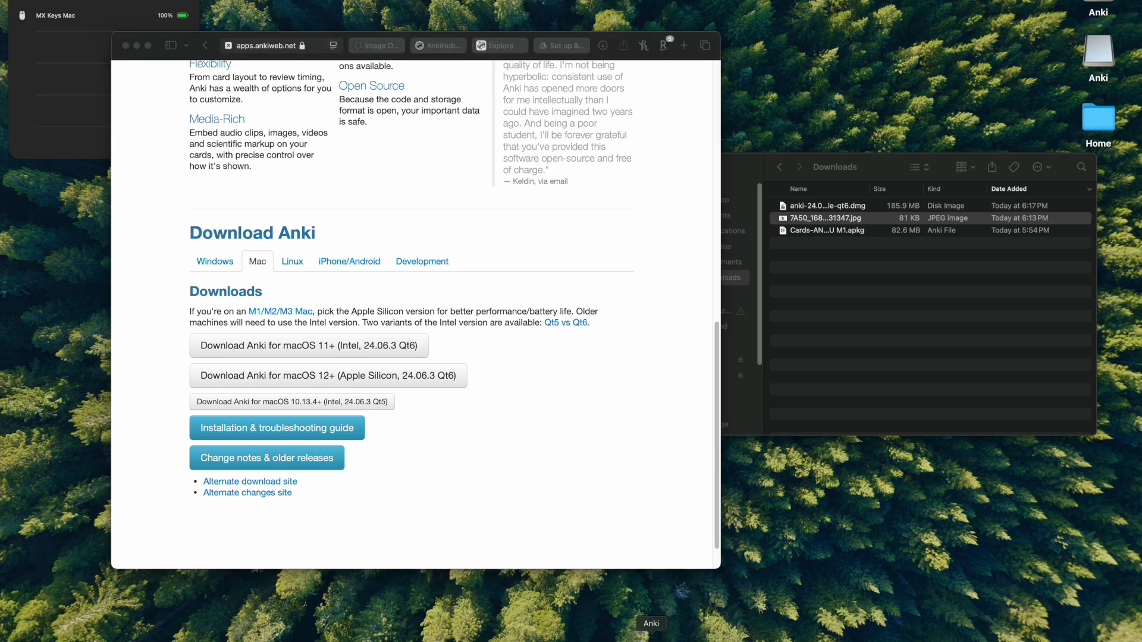
pyautogui.moveTo(661, 148); pyautogui.dragTo(678, 146)
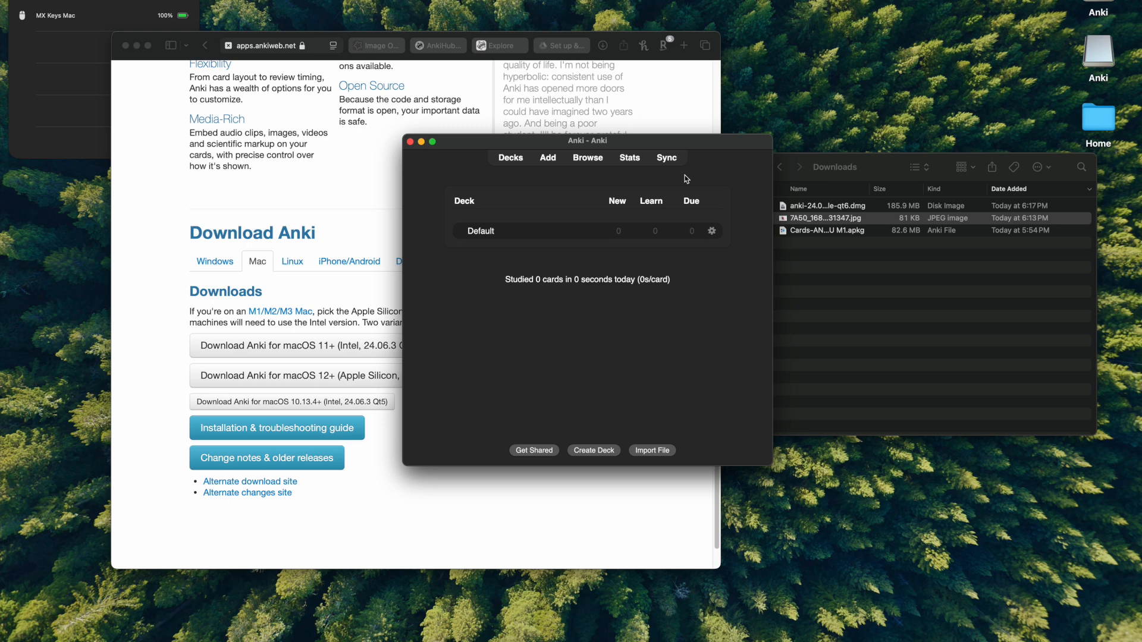
pyautogui.moveTo(660, 156); pyautogui.dragTo(684, 179)
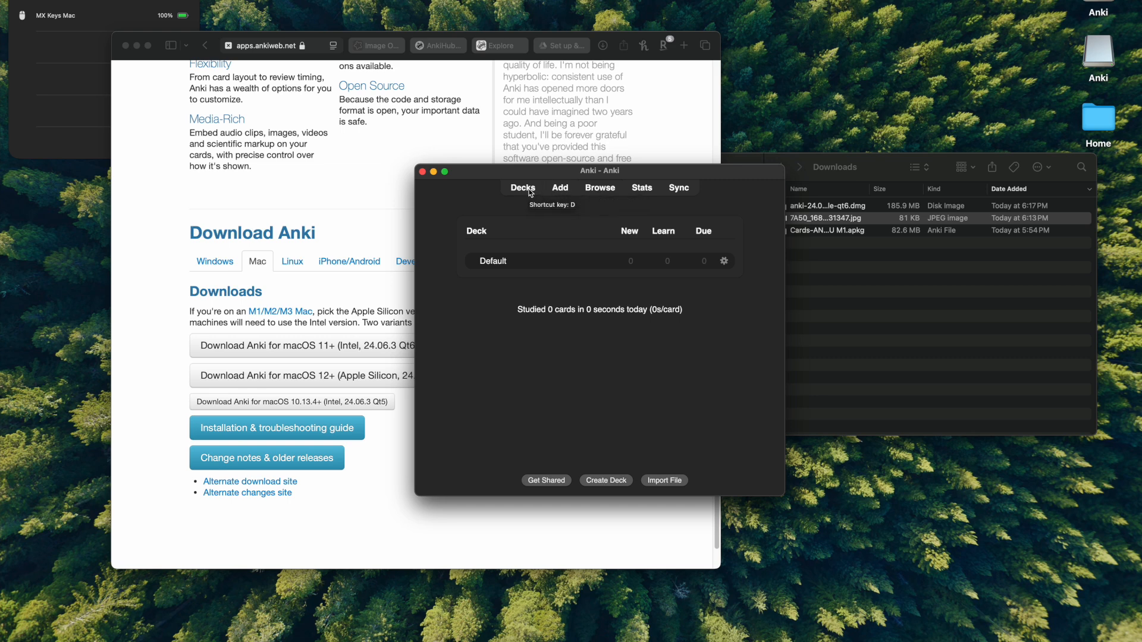
# Step: Look through the Default deck's statistics, including card counts, review intervals, hourly breakdown and added cards, and close them
pyautogui.click(642, 194)
pyautogui.moveTo(642, 102); pyautogui.dragTo(607, 103)
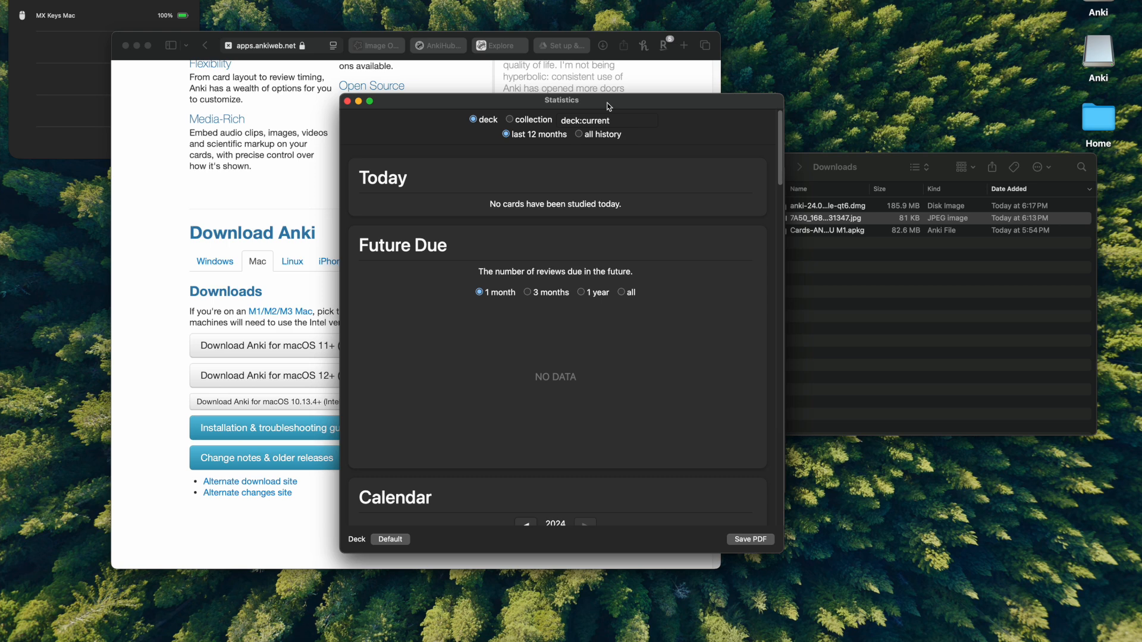
pyautogui.scroll(-10, 567, 273)
pyautogui.scroll(-5, 567, 273)
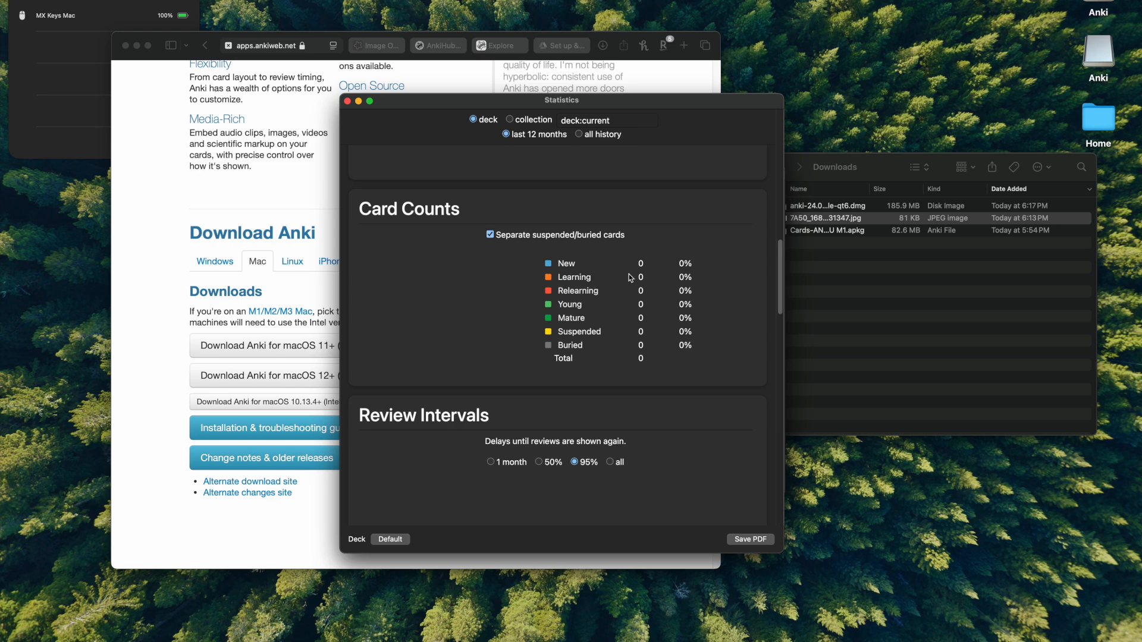
pyautogui.scroll(-5, 631, 295)
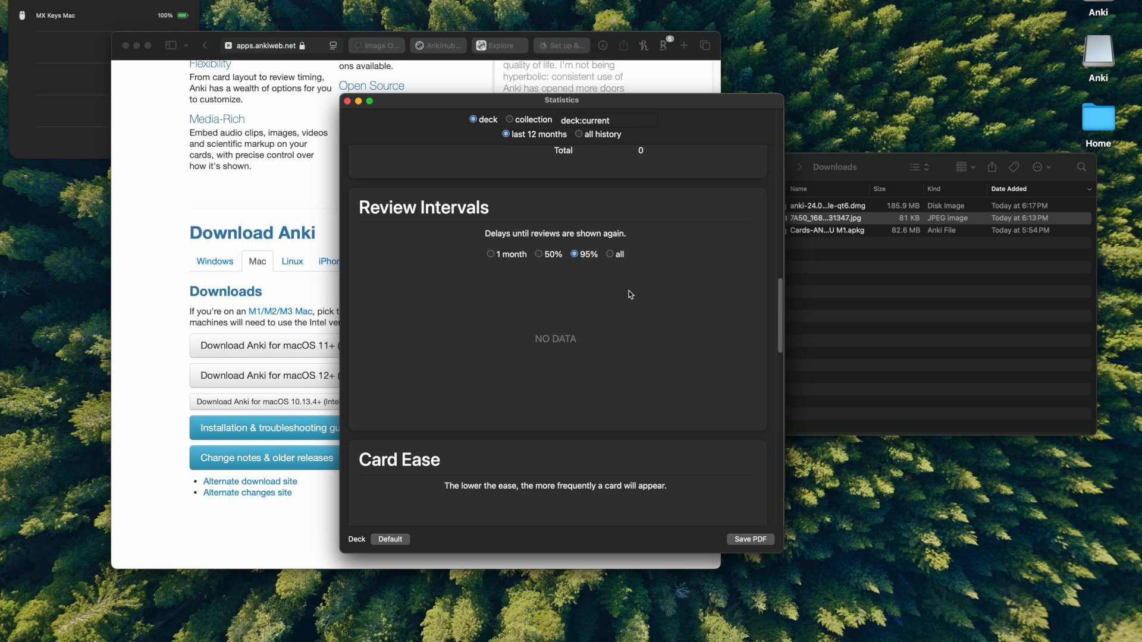
pyautogui.scroll(-10, 631, 295)
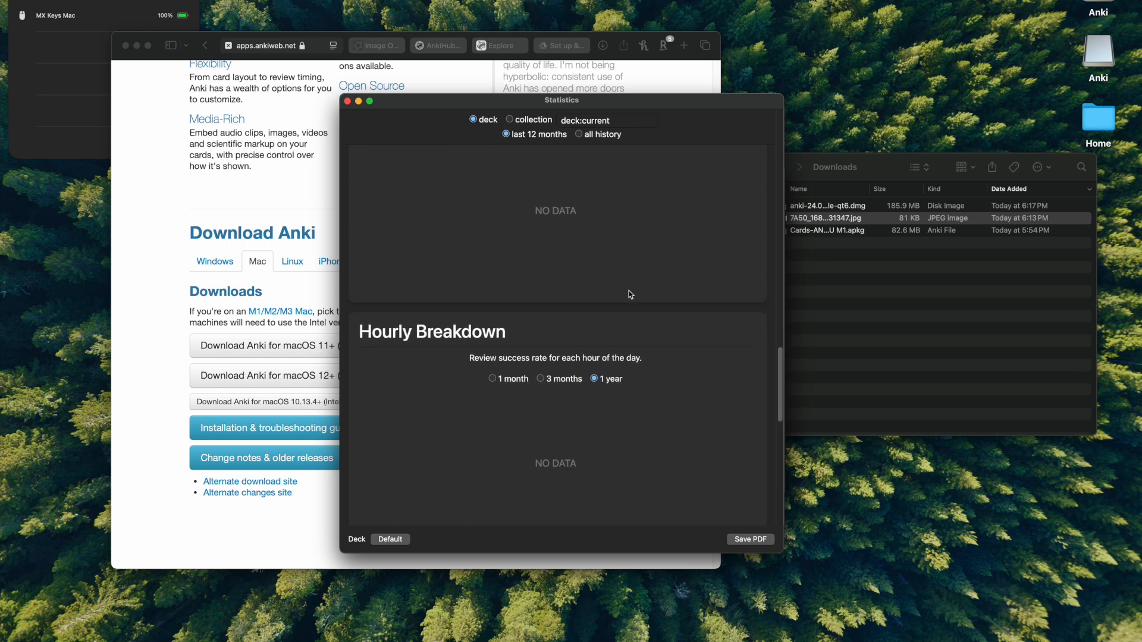
pyautogui.scroll(-10, 631, 294)
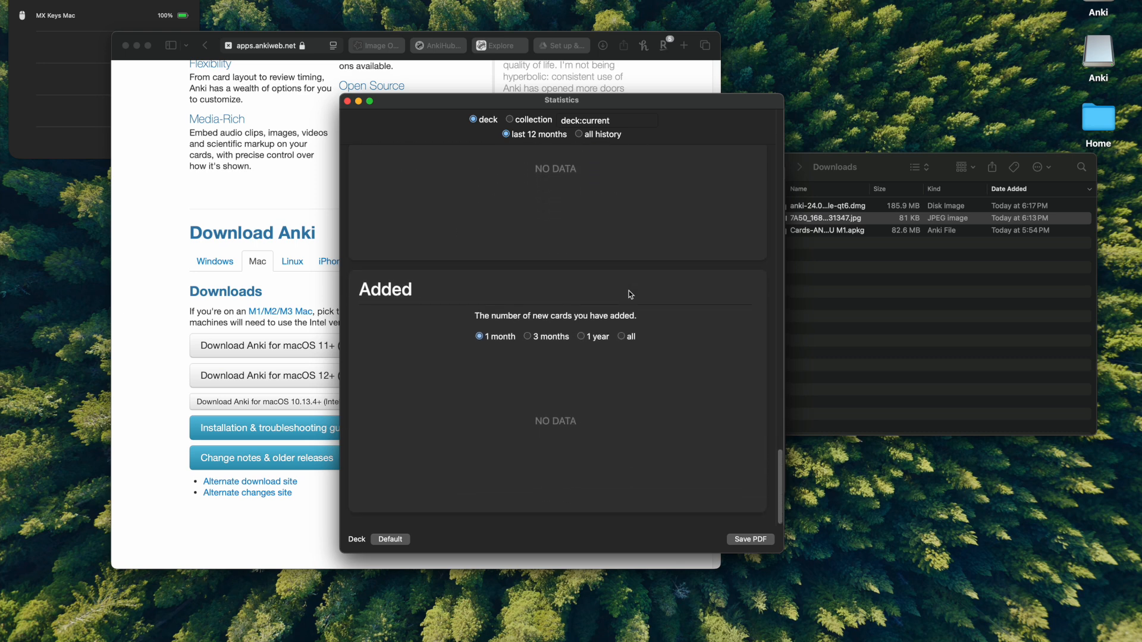
pyautogui.scroll(15, 630, 294)
pyautogui.scroll(8, 630, 295)
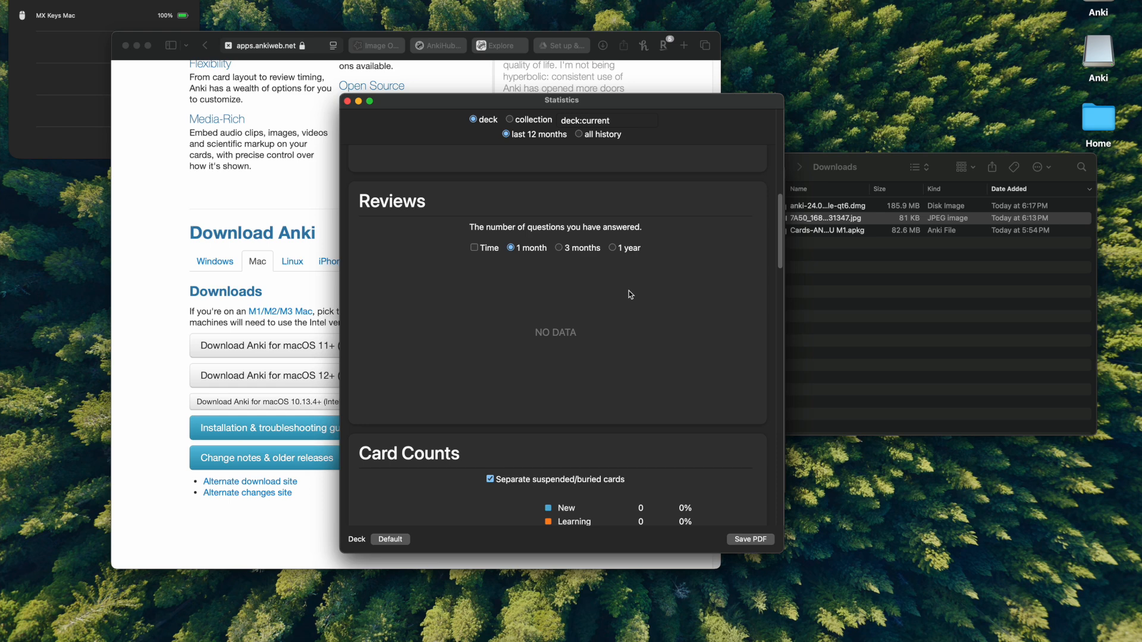
pyautogui.scroll(-2, 631, 294)
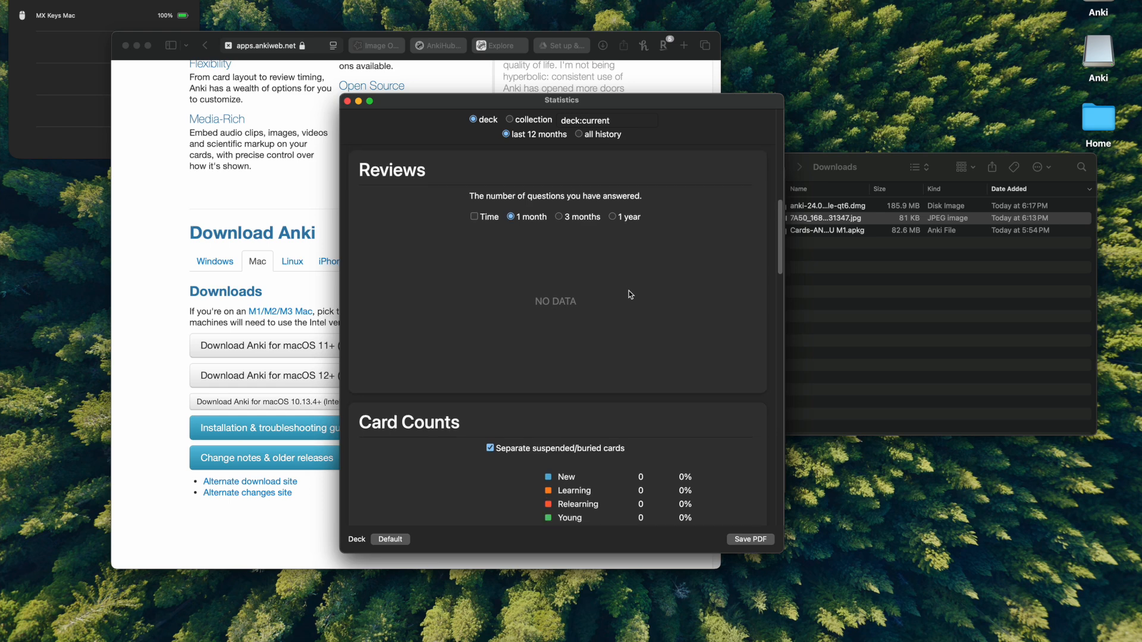
pyautogui.click(347, 101)
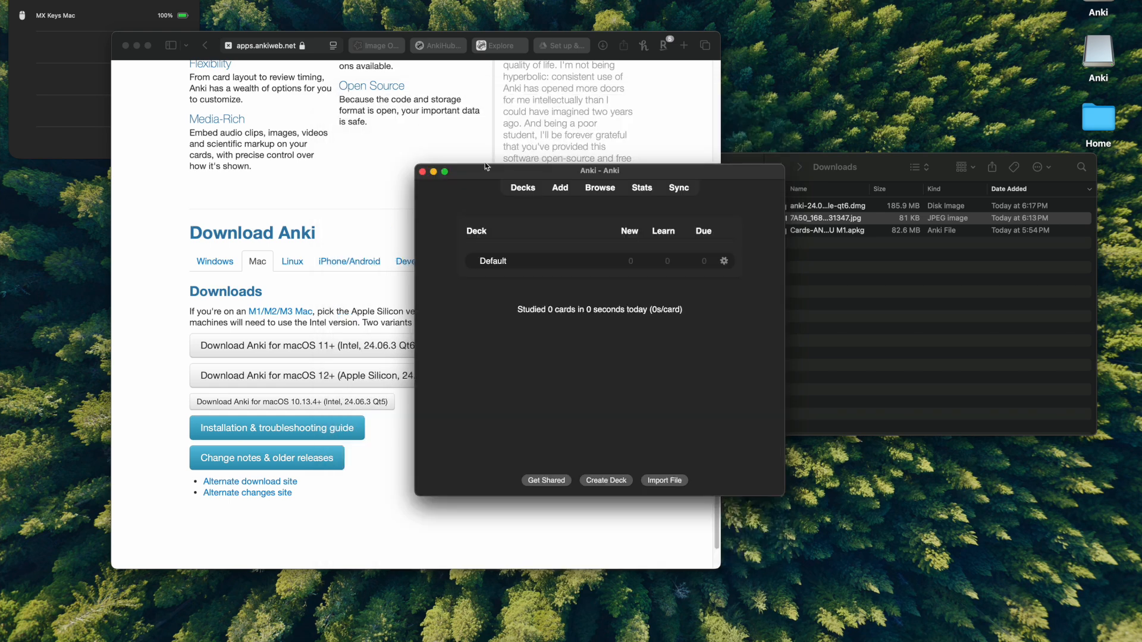
# Step: View the AnkiWeb account requirement for syncing, dismiss it without signing in, and shift the main window slightly
pyautogui.click(686, 191)
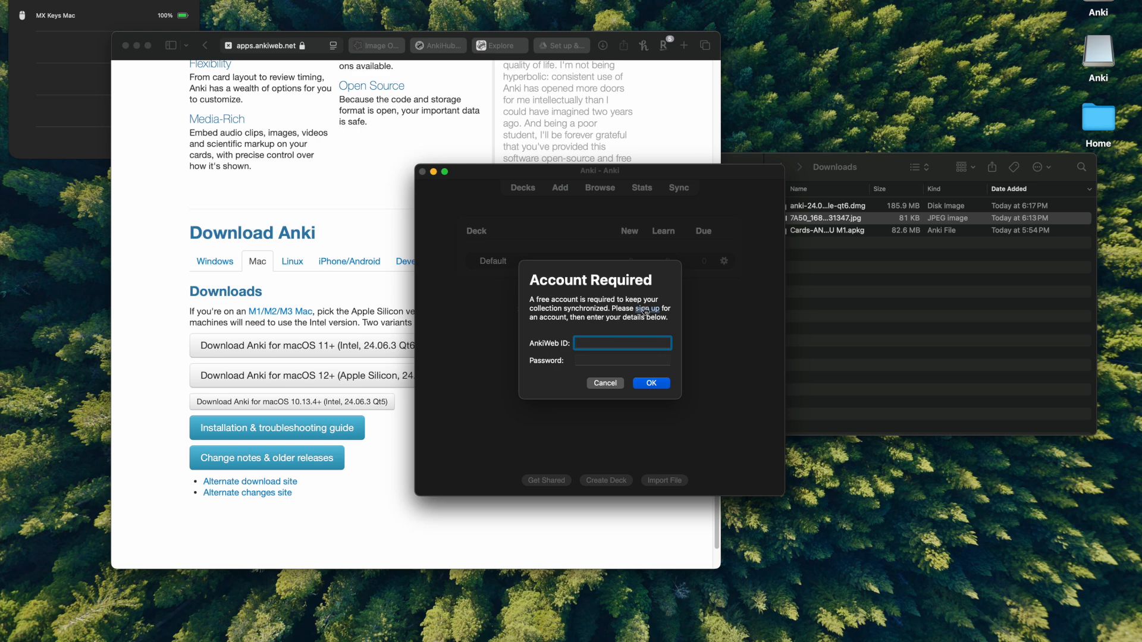
pyautogui.click(605, 384)
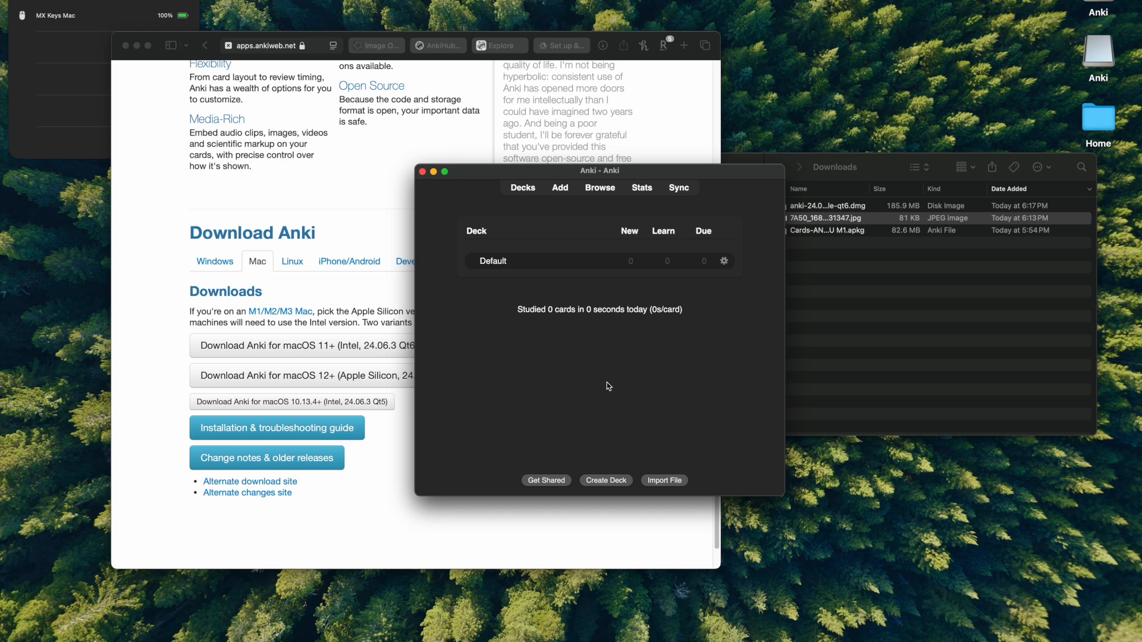
pyautogui.moveTo(626, 170); pyautogui.dragTo(595, 171)
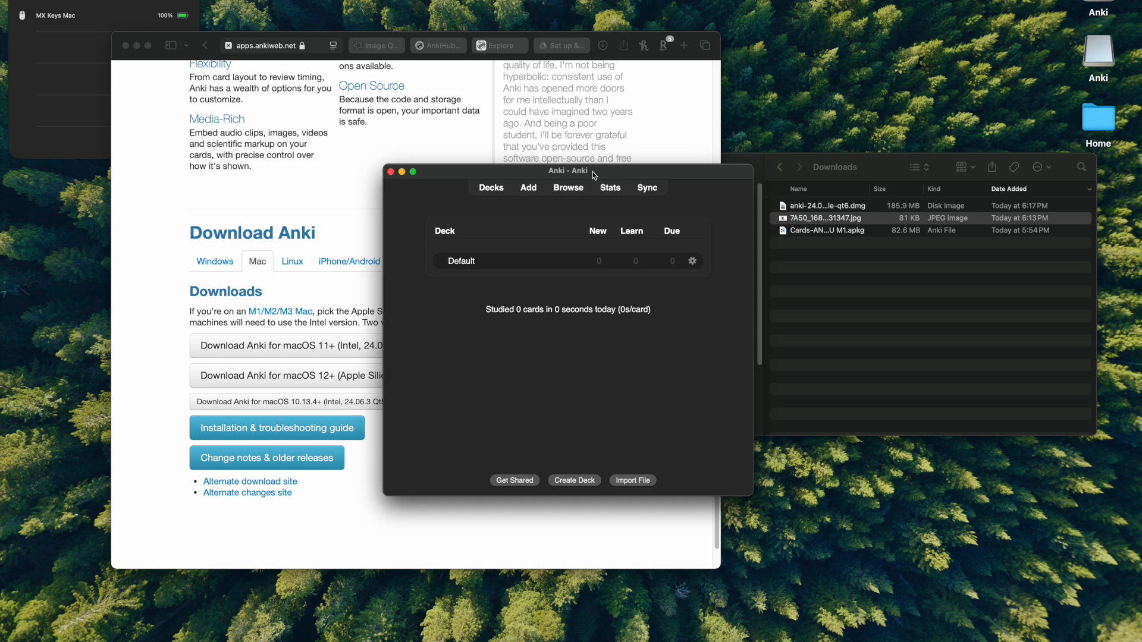
# Step: Start a new note for the Default deck, set its note type to Basic and expand the Tags section
pyautogui.click(528, 188)
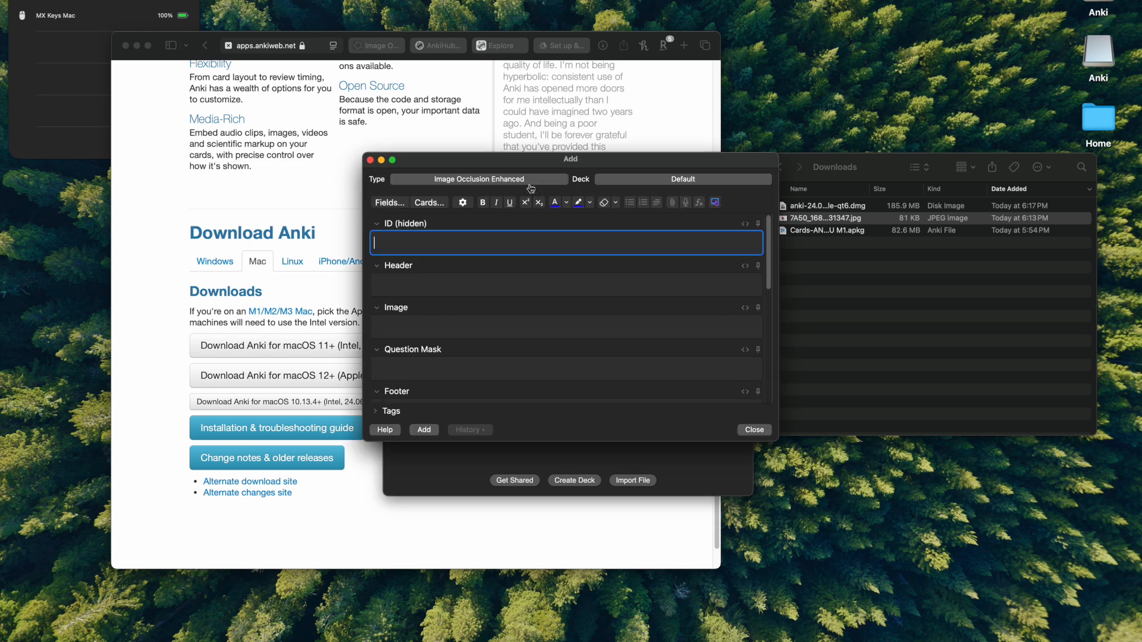
pyautogui.click(480, 179)
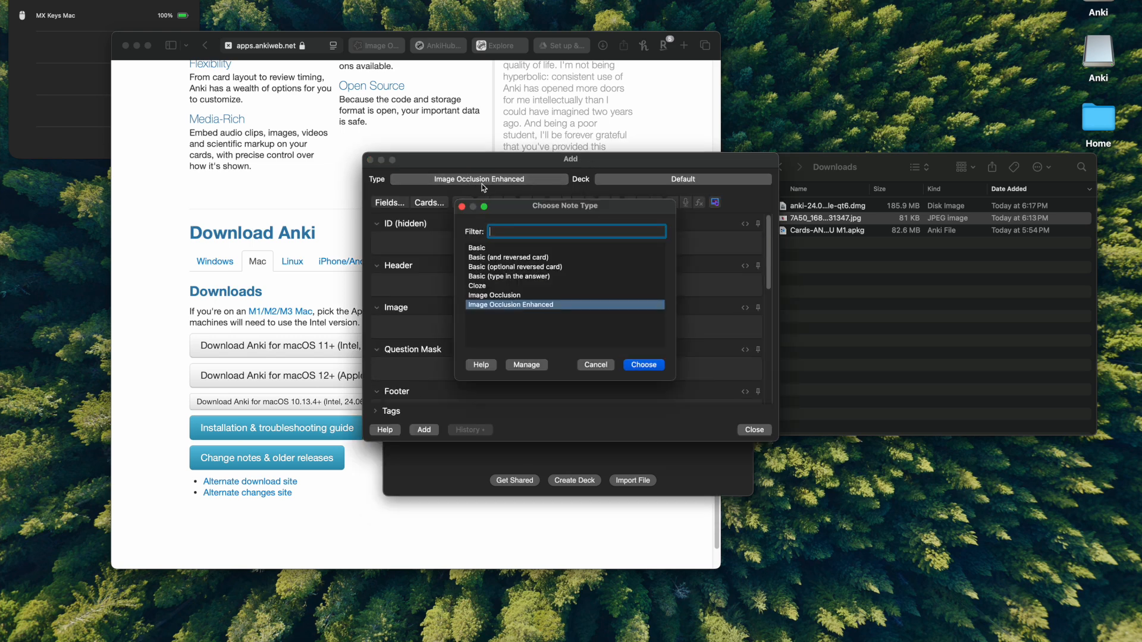
pyautogui.click(501, 247)
pyautogui.click(644, 365)
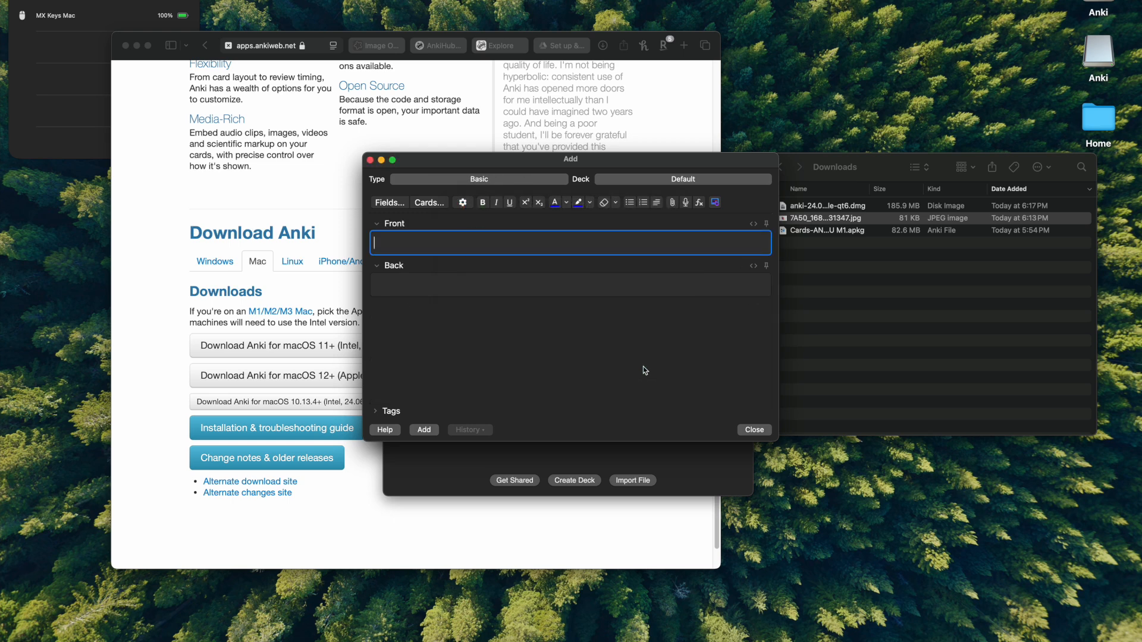
pyautogui.click(434, 180)
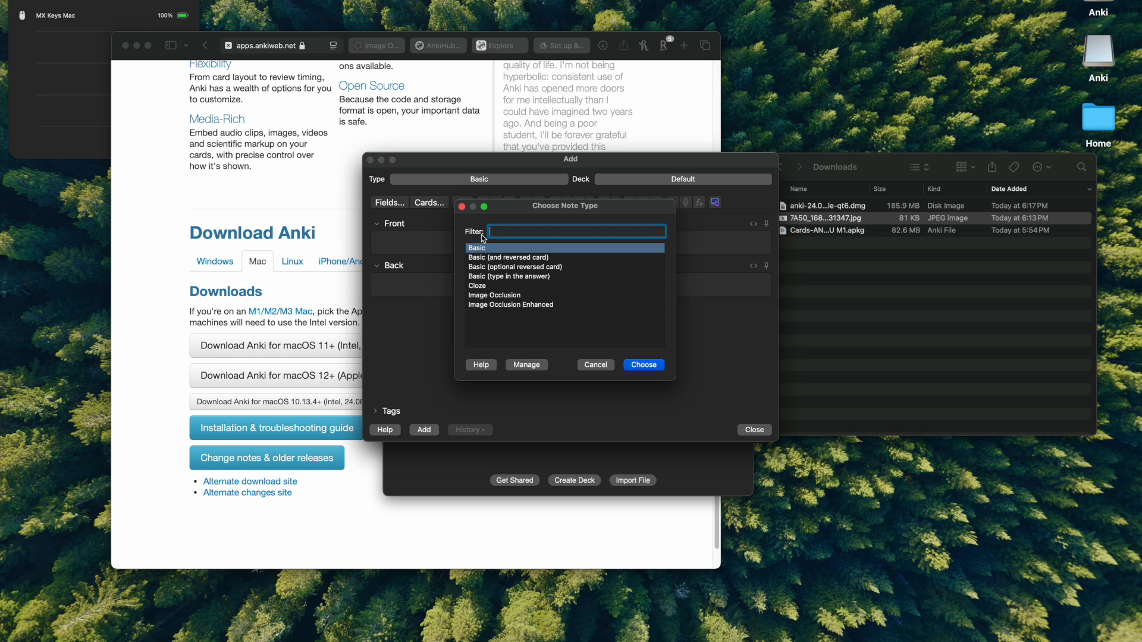
pyautogui.click(462, 208)
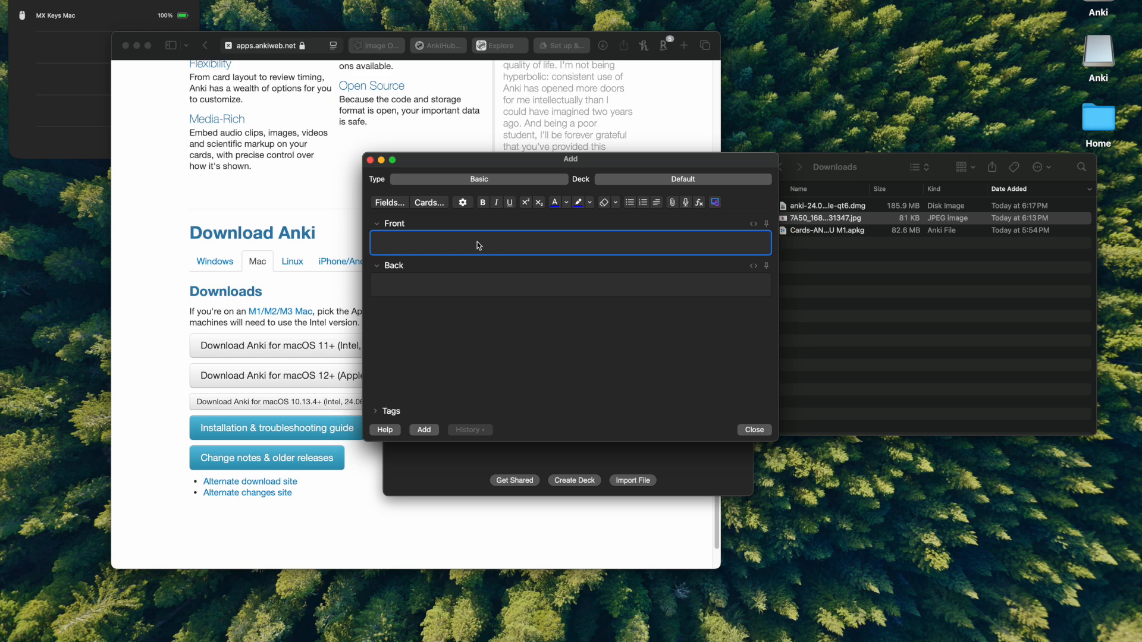
pyautogui.click(376, 413)
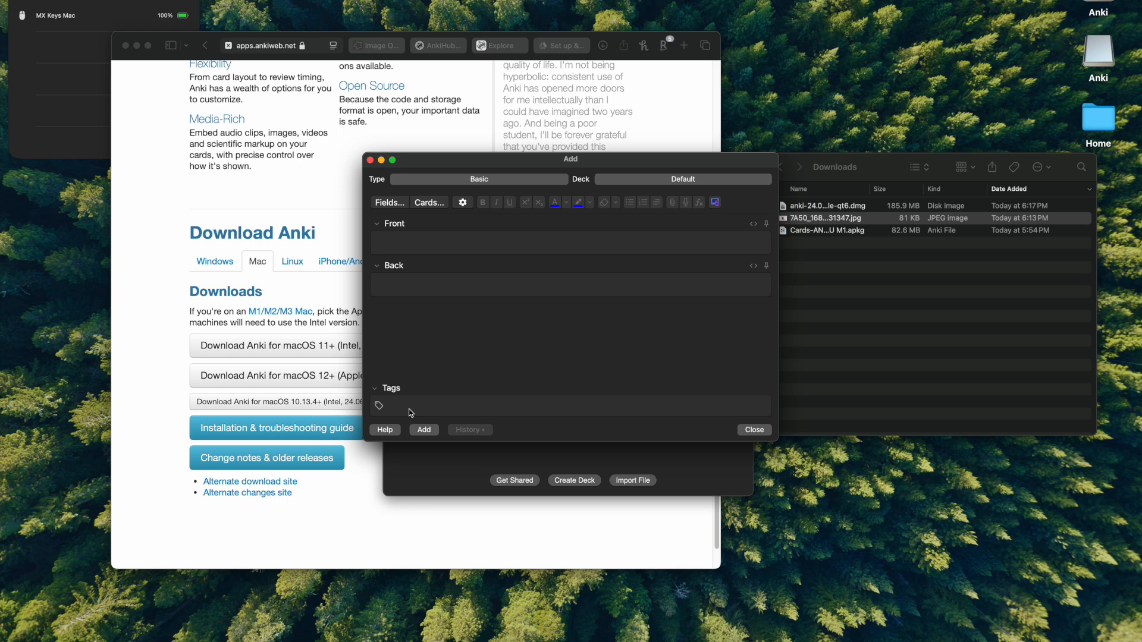
pyautogui.click(428, 244)
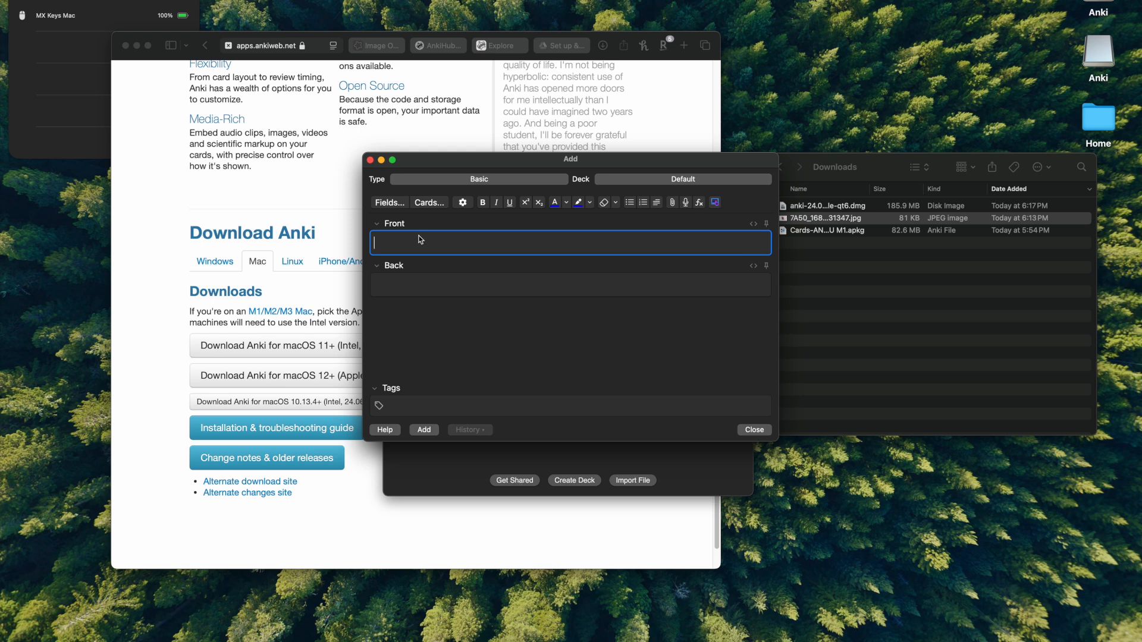
pyautogui.write('What is the  powerhouse of the cell?')
pyautogui.click(410, 285)
pyautogui.write('Mitochondria')
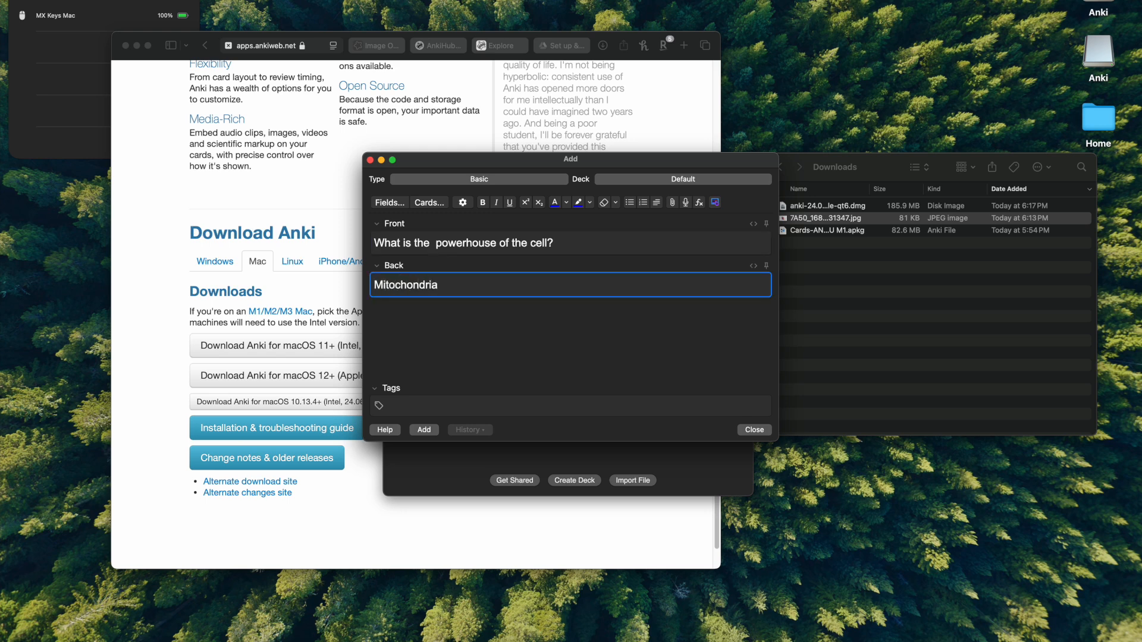
pyautogui.tripleClick(516, 244)
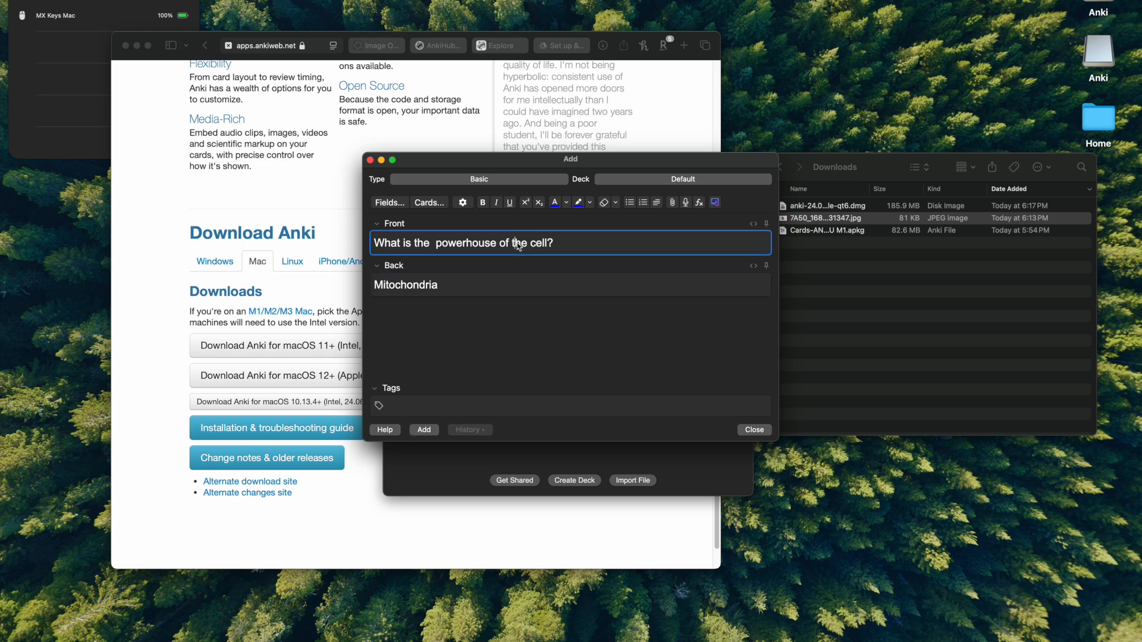
pyautogui.press('BackSpace')
pyautogui.tripleClick(491, 284)
pyautogui.press('BackSpace')
# Step: Add a Basic card with front "What is the powerhouse of the cell?" and back "mitochondria", and close the note editor
pyautogui.click(476, 253)
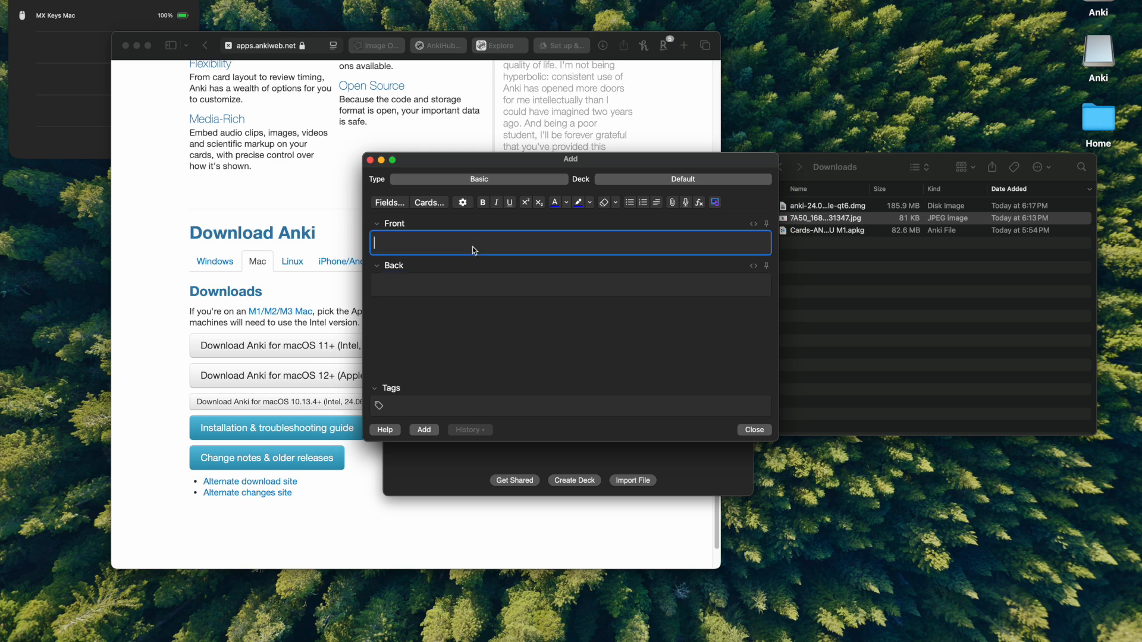
pyautogui.write('What is the powerhouse of the cell?')
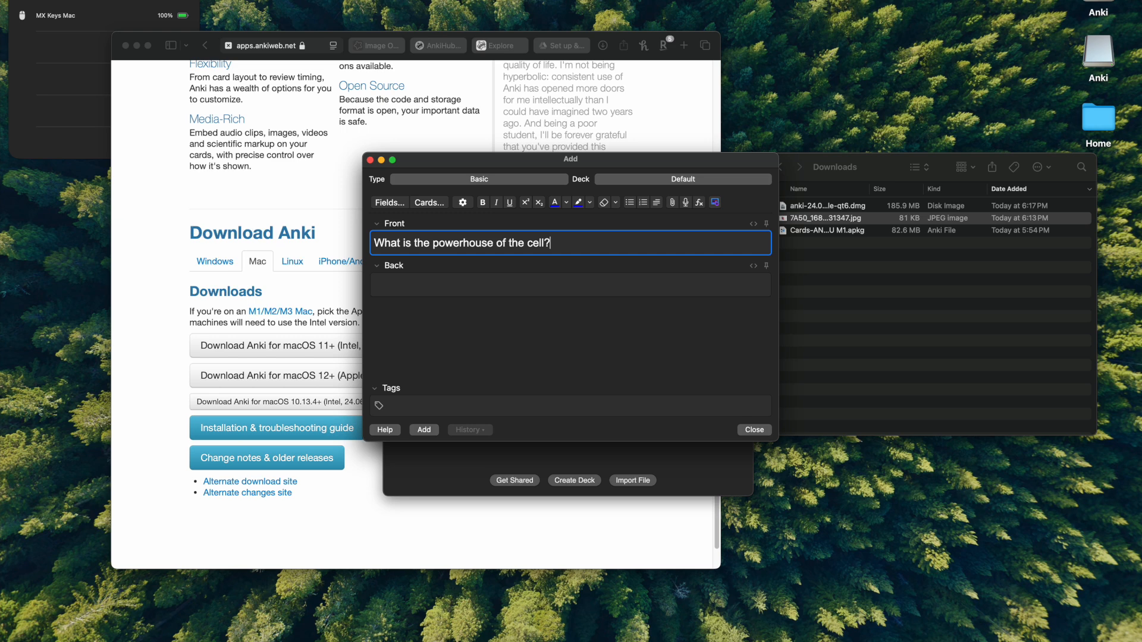
pyautogui.press('Tab')
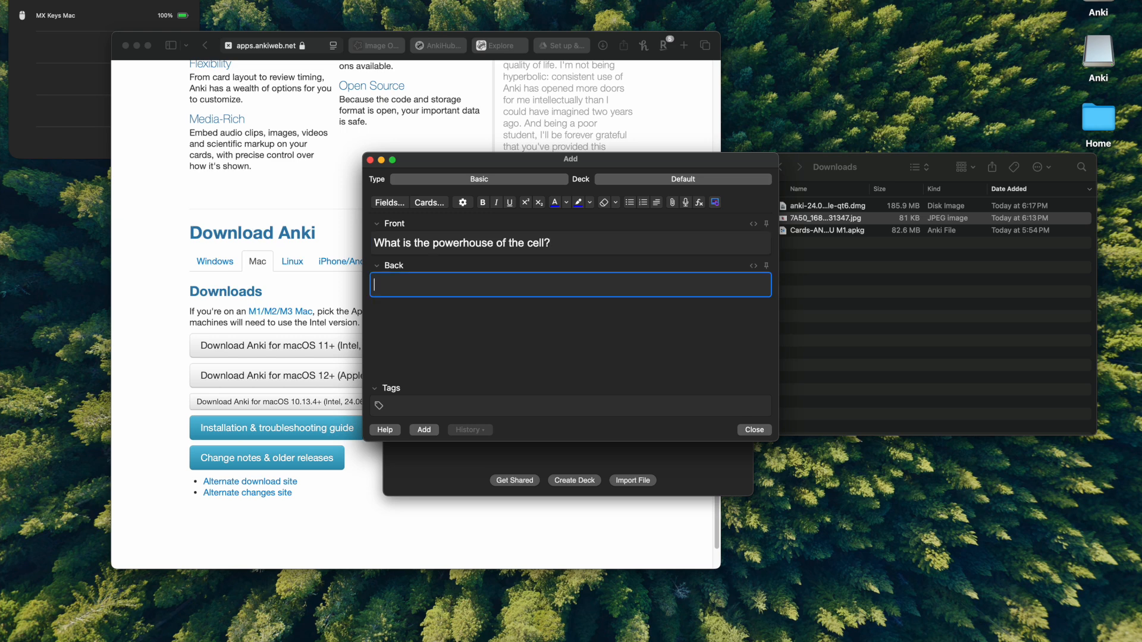
pyautogui.write('mitochondria')
pyautogui.click(433, 433)
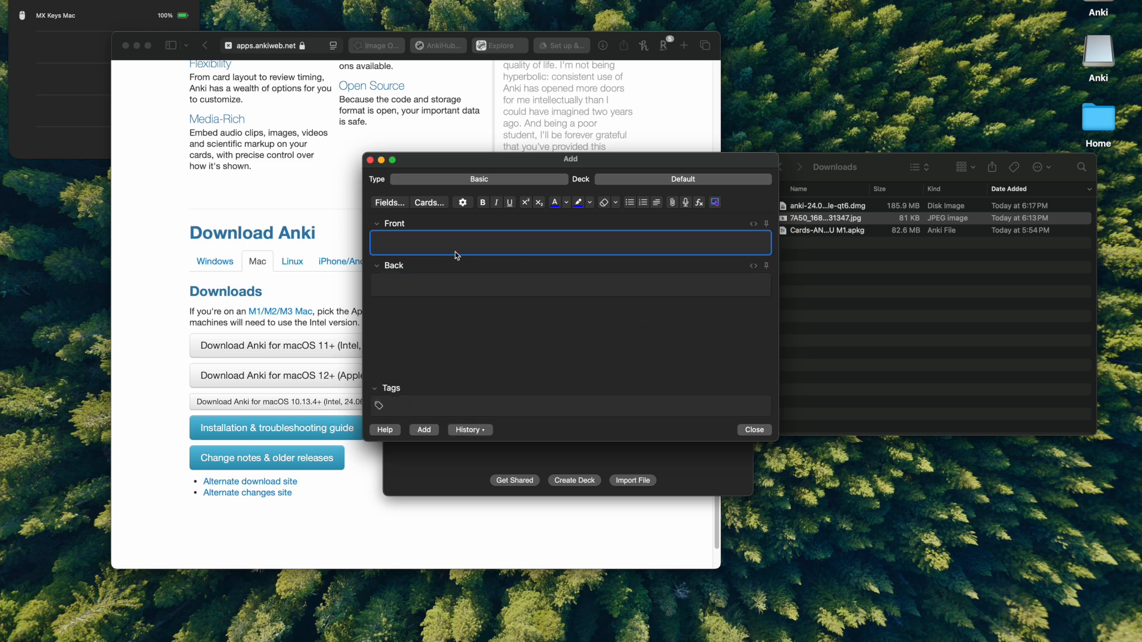
pyautogui.click(370, 160)
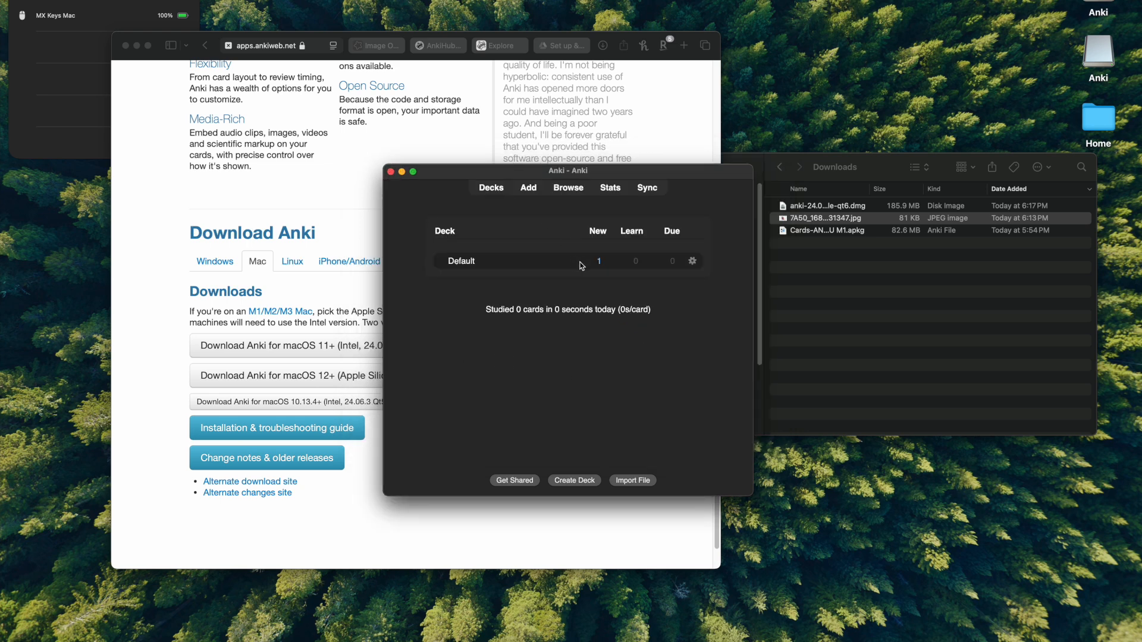
# Step: Open the Default deck and start studying its new card
pyautogui.click(469, 264)
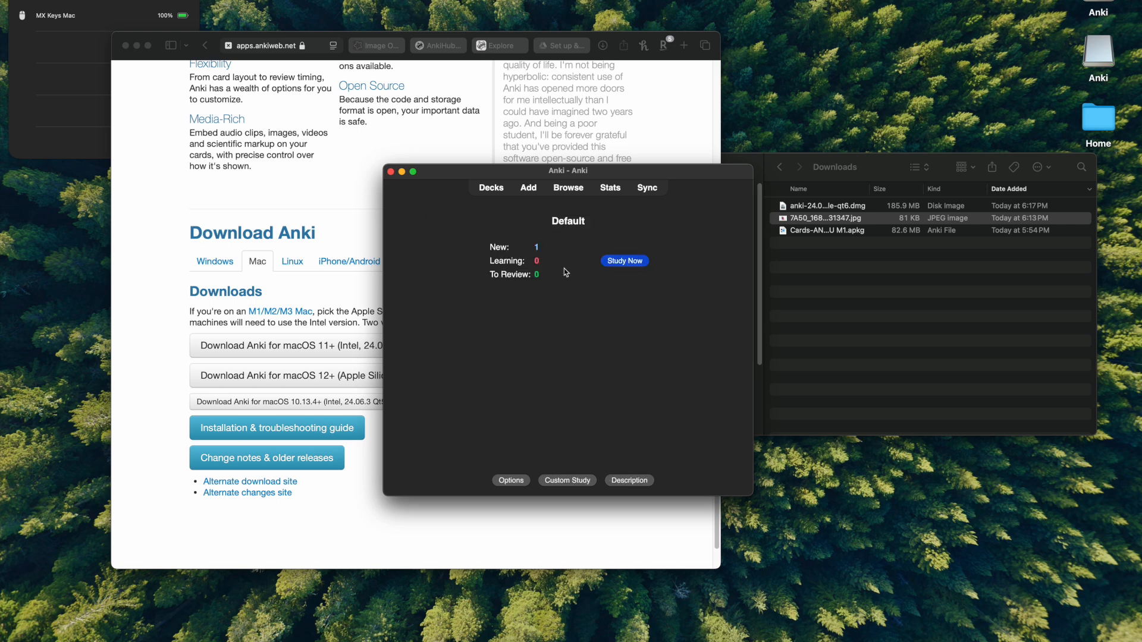
pyautogui.click(619, 262)
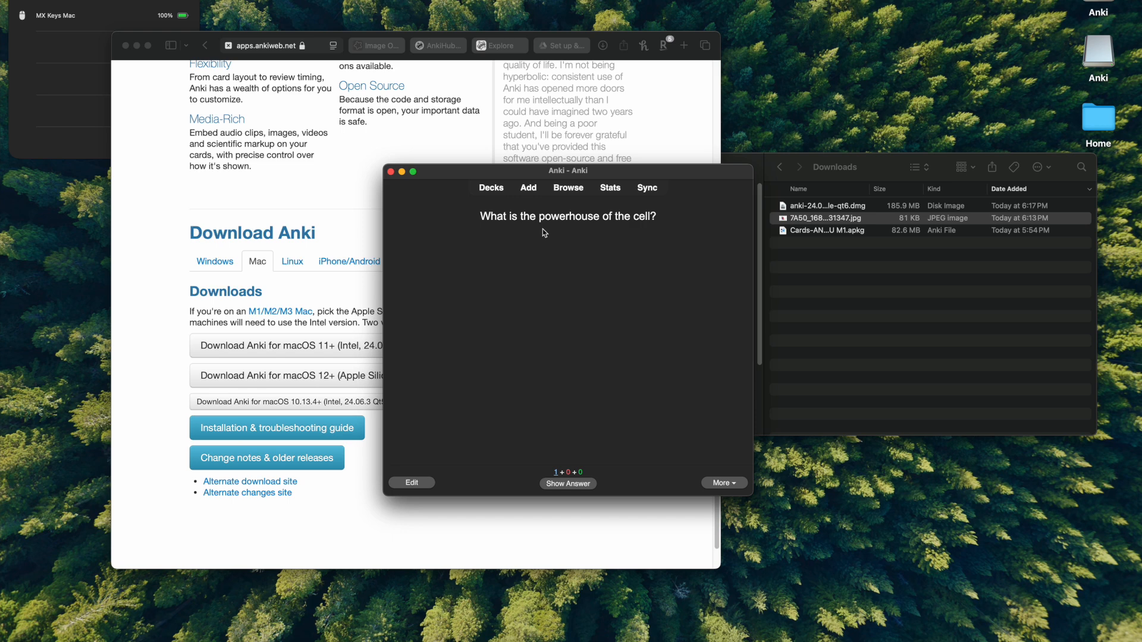
# Step: Reveal the answer to the powerhouse question and return to the deck list without grading the card
pyautogui.press('space')
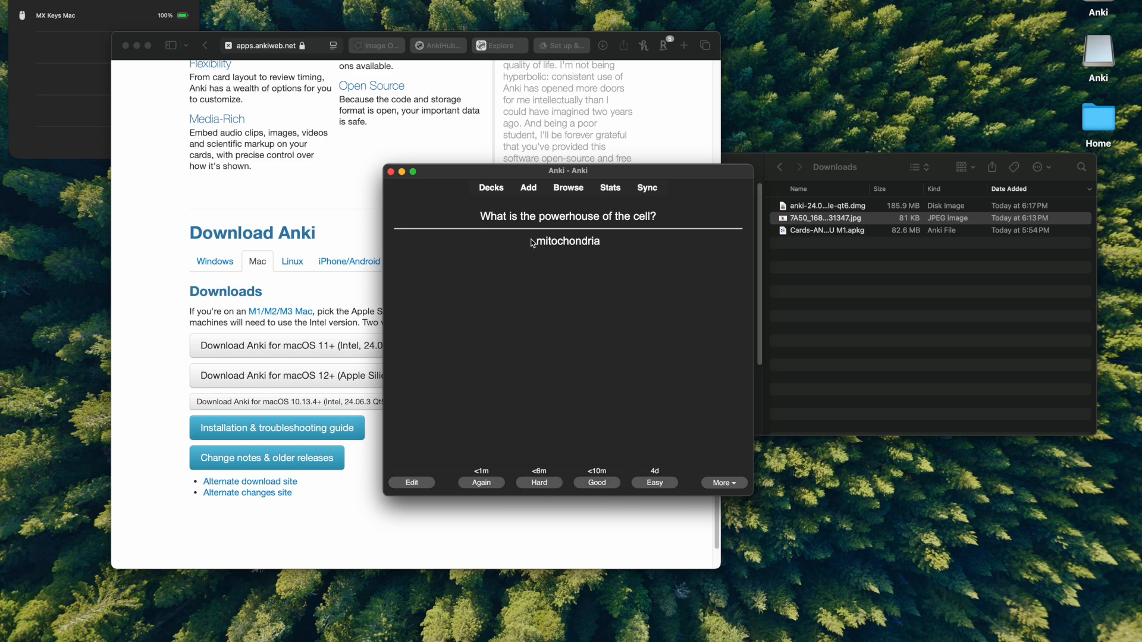
pyautogui.click(498, 186)
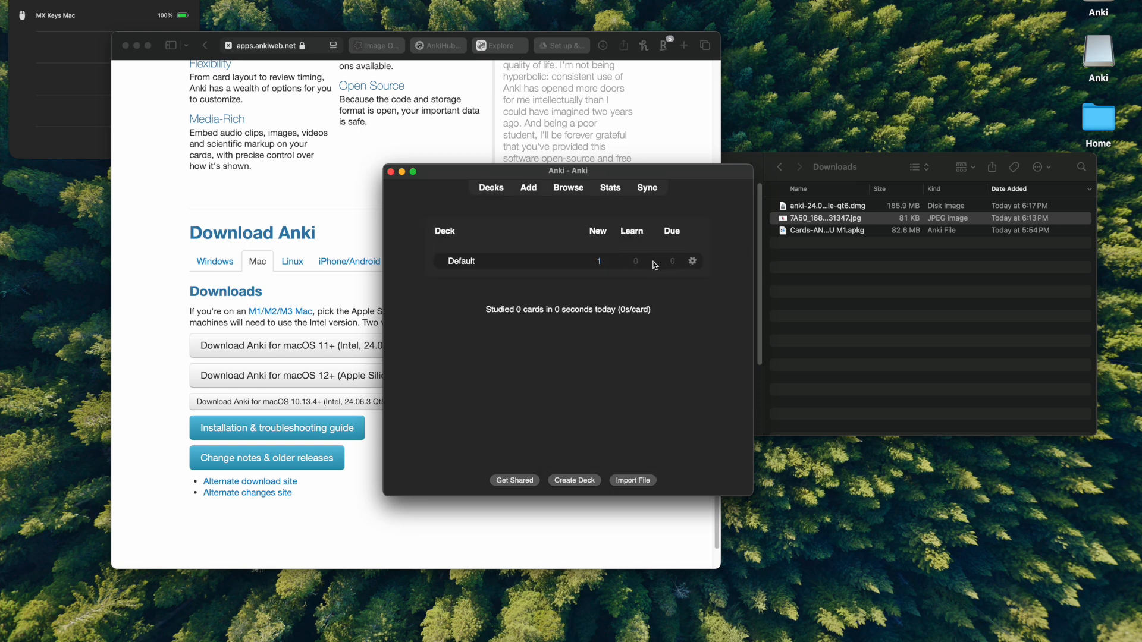
# Step: Start a new note for the Default deck, move the note editor down slightly, and set the note type to Cloze
pyautogui.click(532, 188)
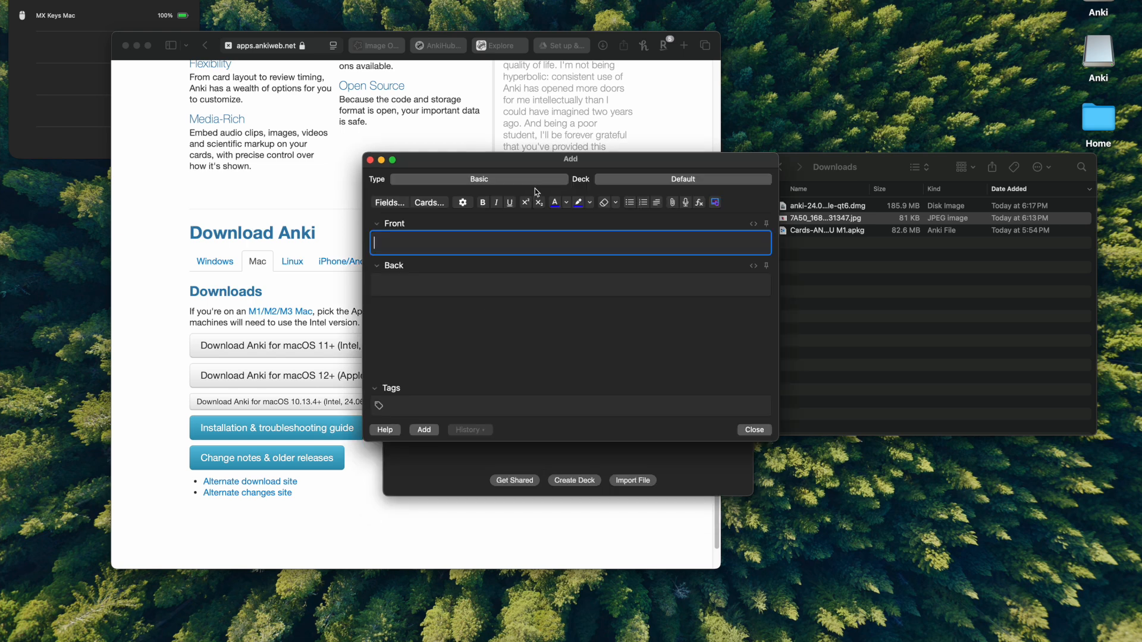
pyautogui.moveTo(541, 163); pyautogui.dragTo(542, 193)
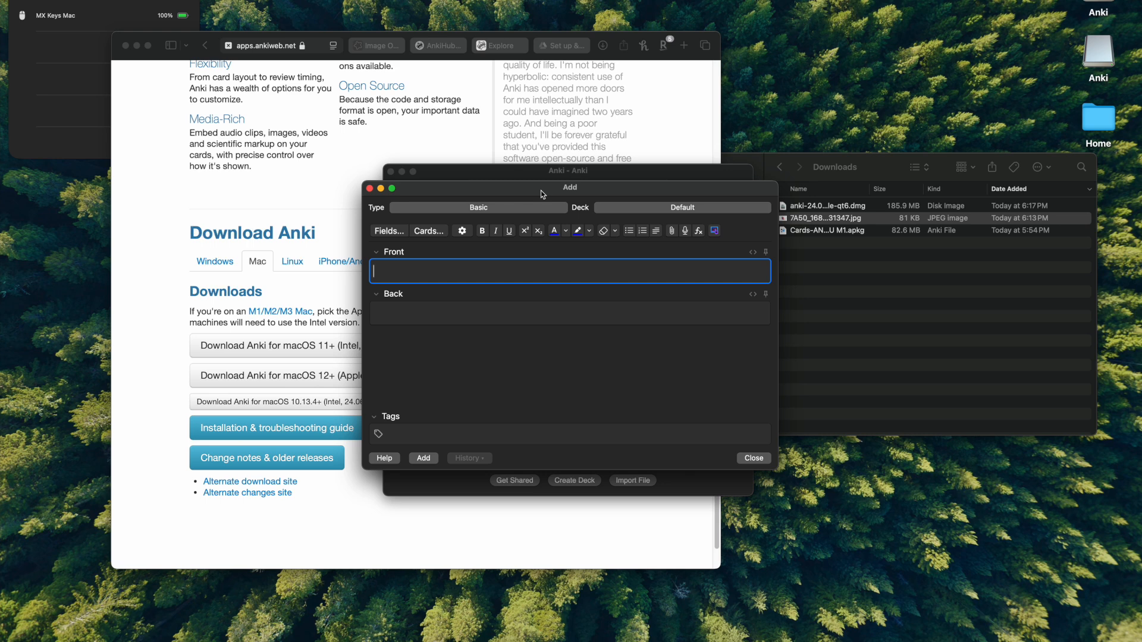
pyautogui.click(529, 208)
pyautogui.click(488, 286)
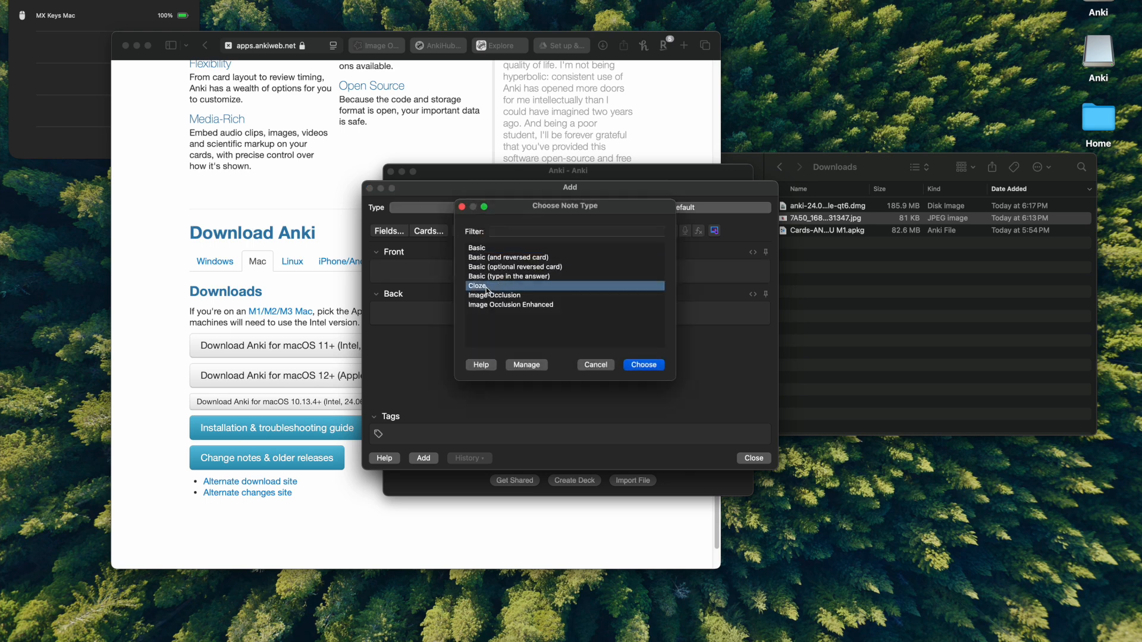
pyautogui.click(643, 365)
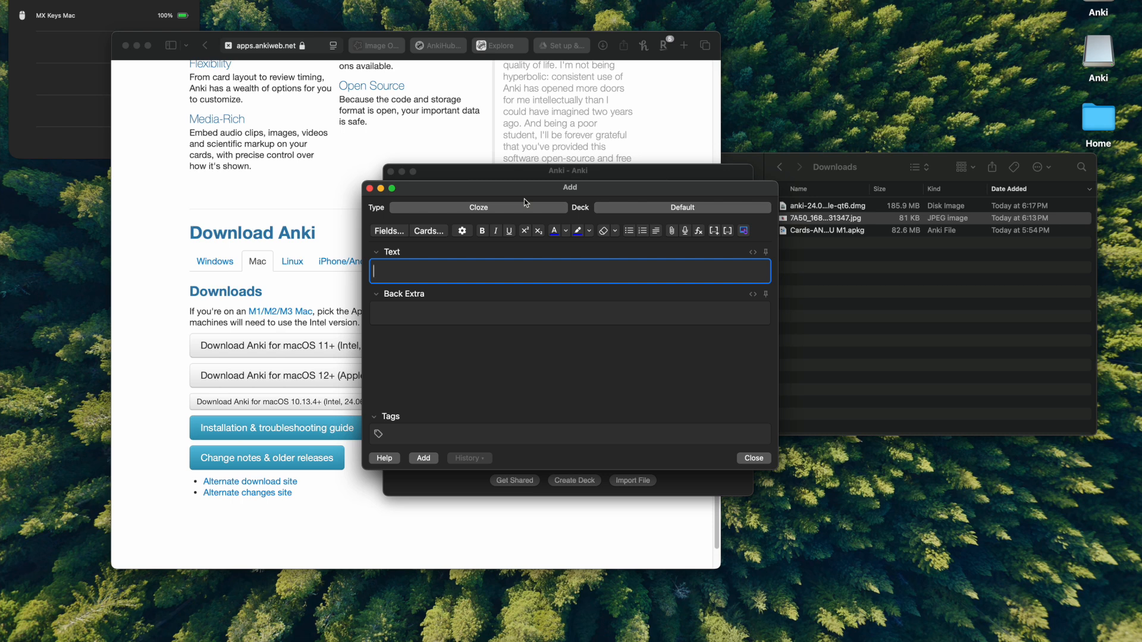
# Step: Enter "The mitochondria is the powerhouse of the cell" in the Text field and make "mitochondria" cloze deletion c1
pyautogui.write('W')
pyautogui.press('BackSpace')
pyautogui.write('The mitochondria is the powerh')
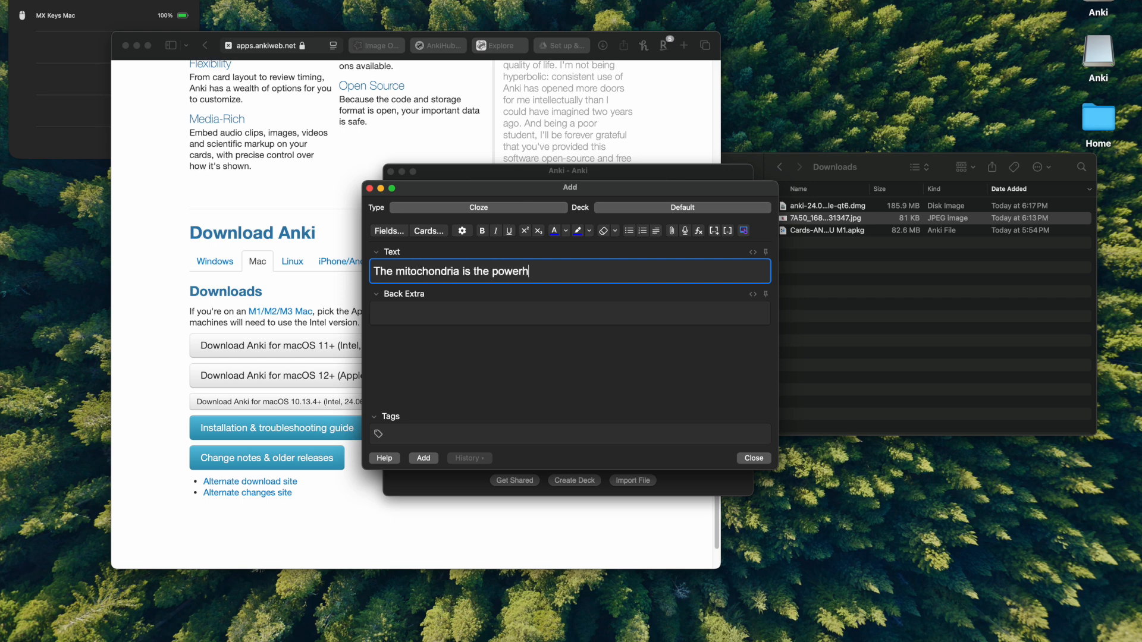
pyautogui.write('ouse of the cell')
pyautogui.doubleClick(450, 274)
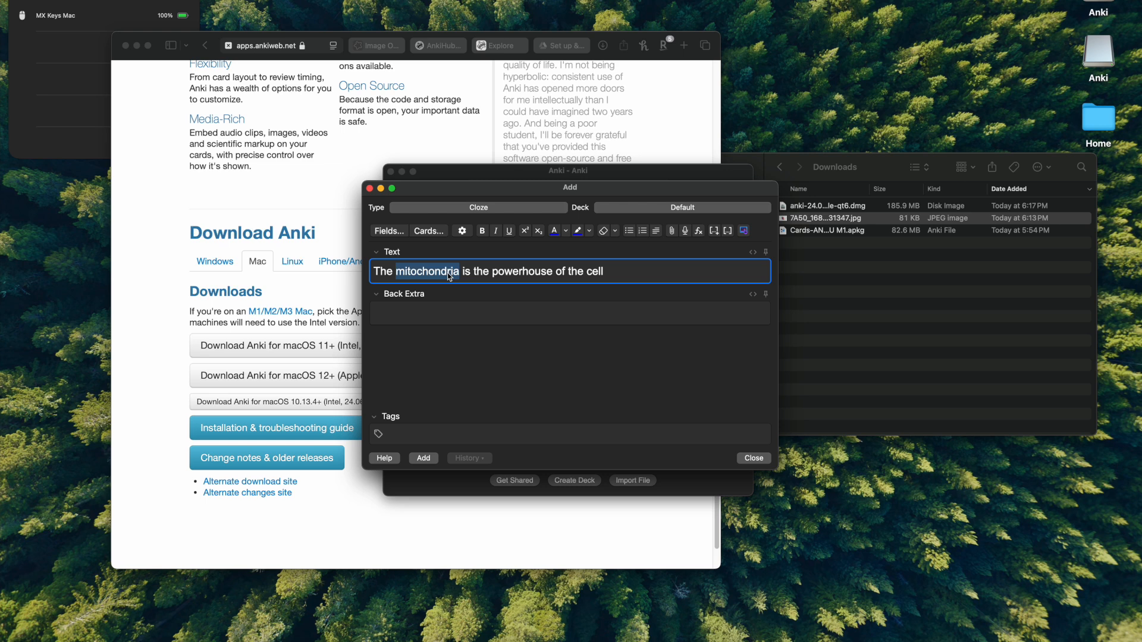
pyautogui.click(730, 232)
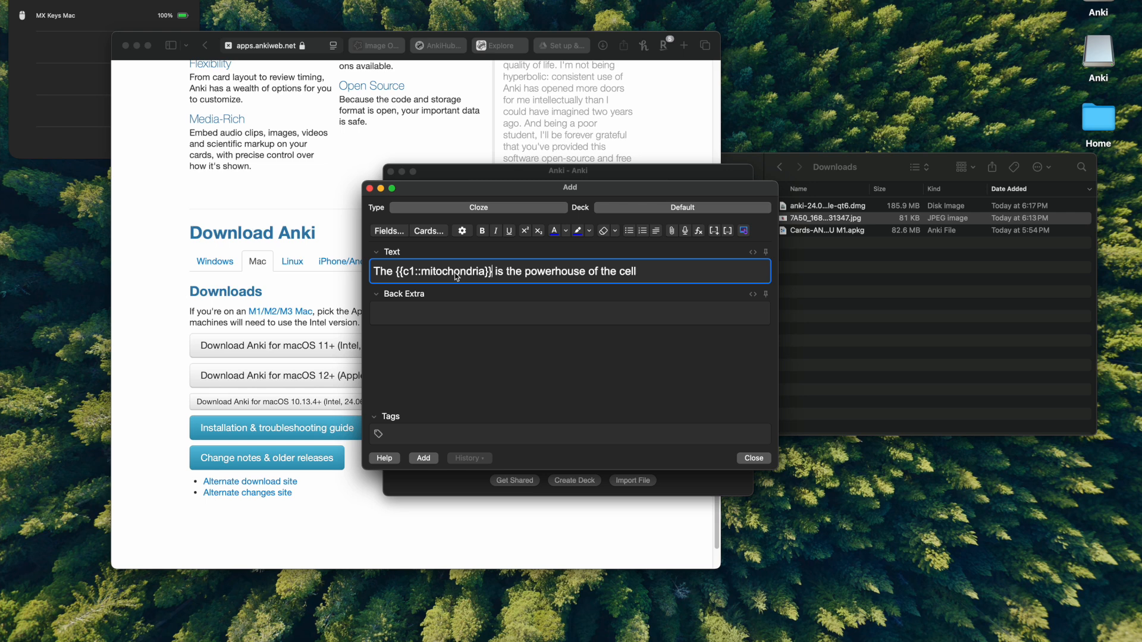
# Step: Try making "powerhouse" a separate cloze deletion c2, and undo it
pyautogui.doubleClick(559, 272)
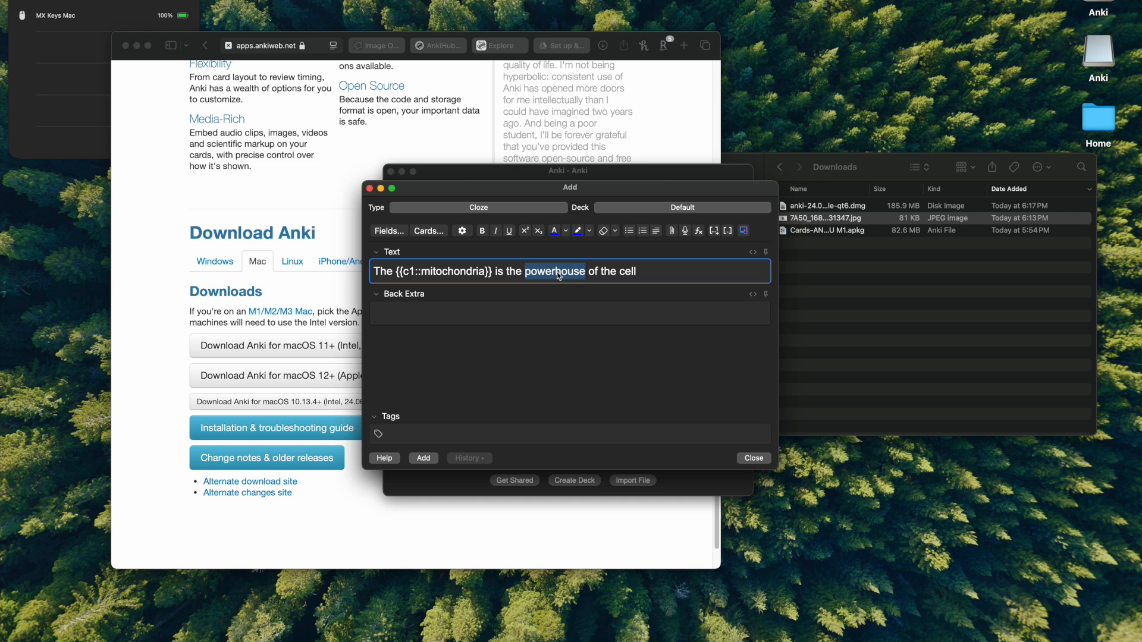
pyautogui.click(716, 234)
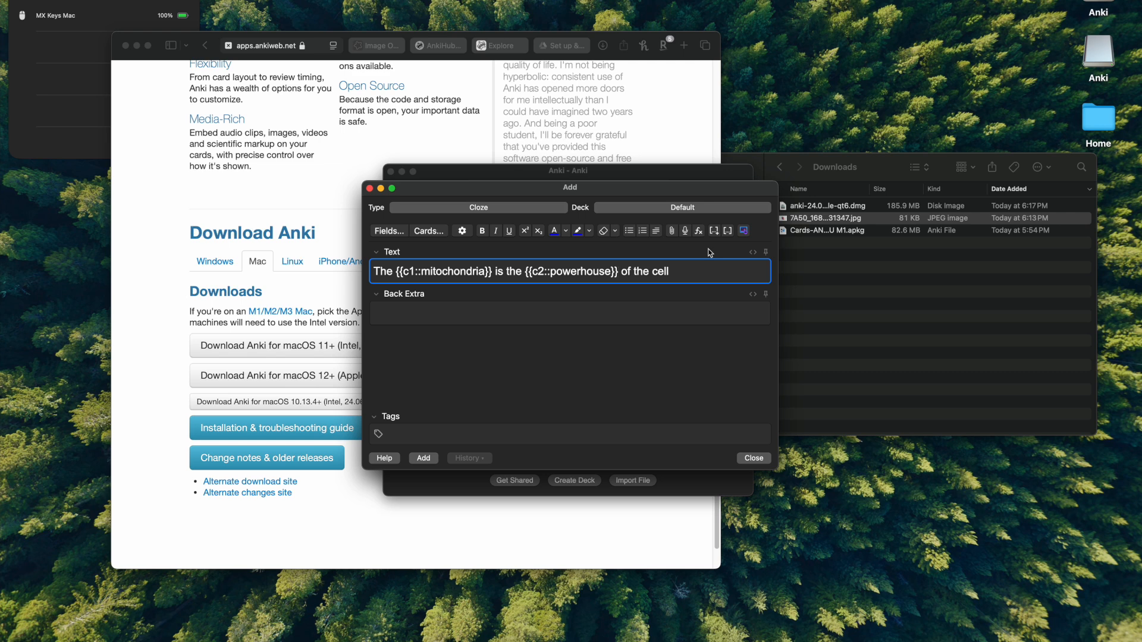
pyautogui.doubleClick(577, 274)
pyautogui.press('super+z')
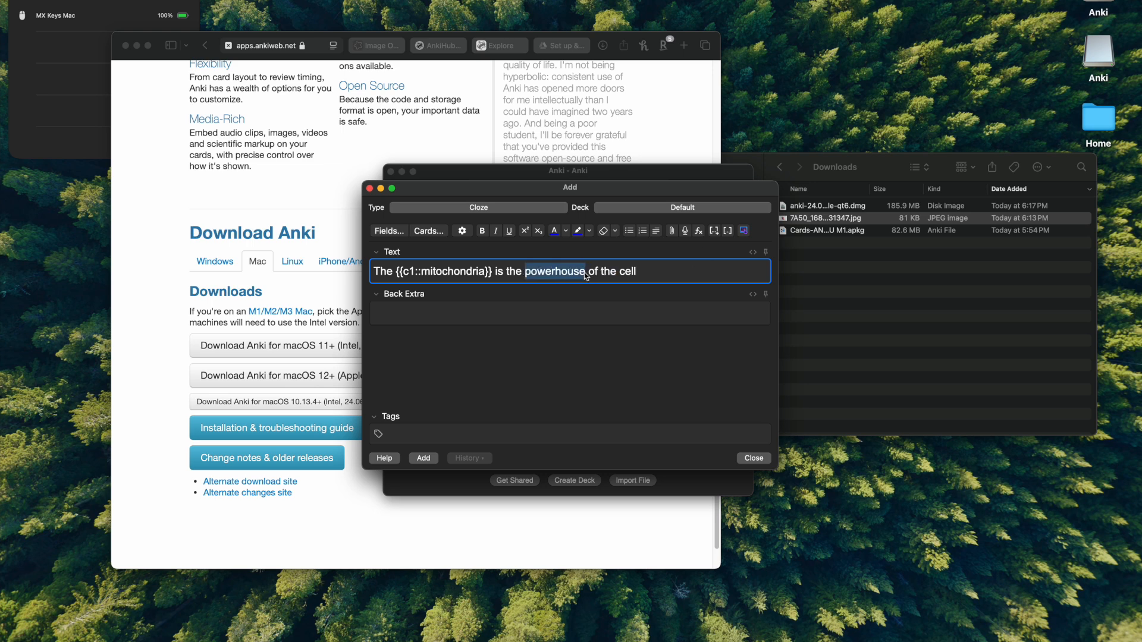
# Step: Make "powerhouse" part of the same cloze deletion c1, add the note, and close the note editor
pyautogui.click(729, 233)
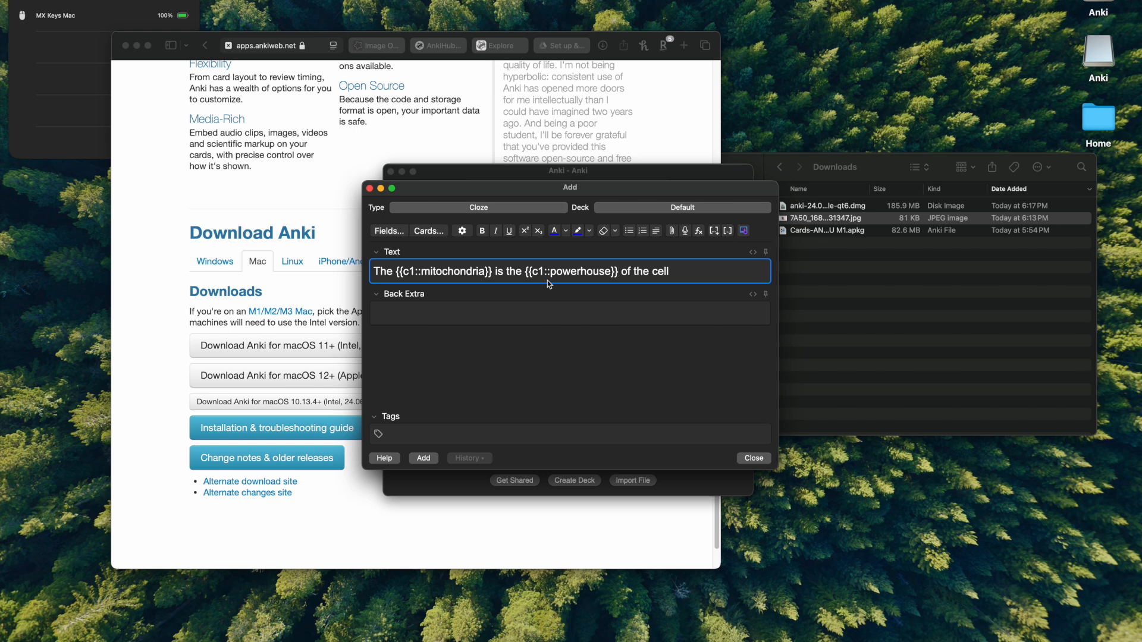
pyautogui.click(434, 459)
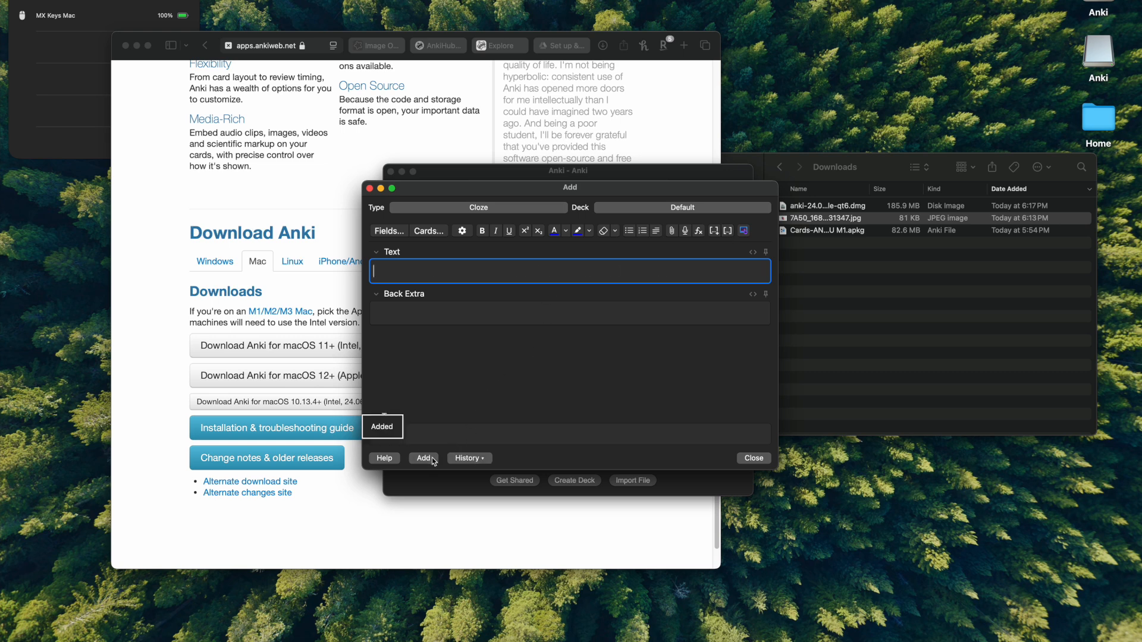
pyautogui.click(369, 188)
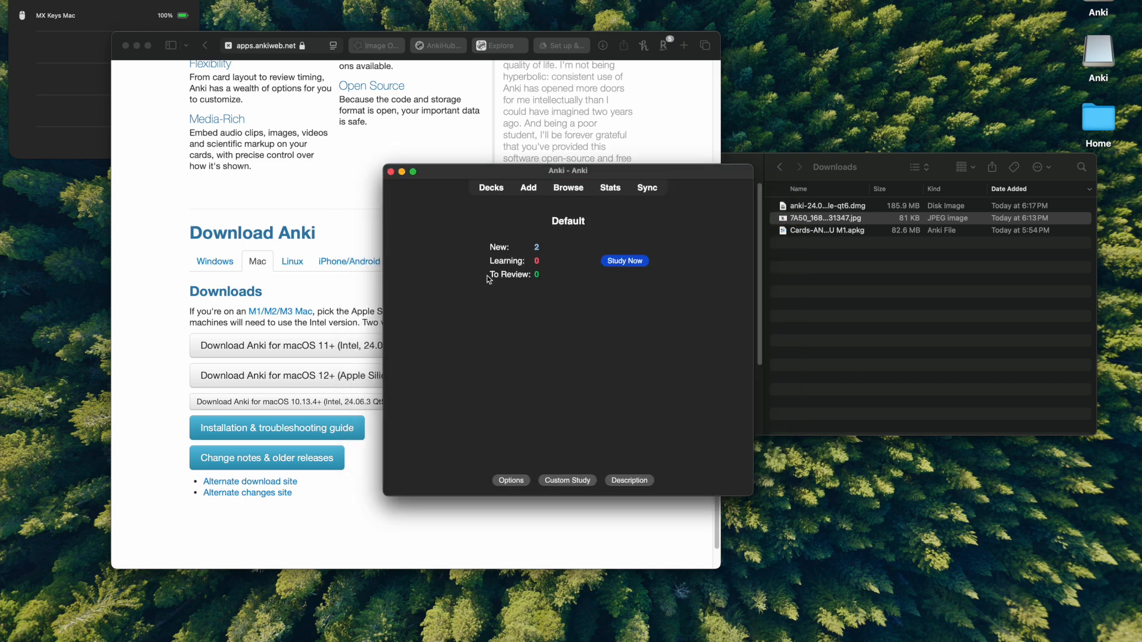
# Step: Study the Default deck, reveal the Basic card's answer and grade it Good, and return to the deck list at the cloze card
pyautogui.click(618, 264)
pyautogui.press('space')
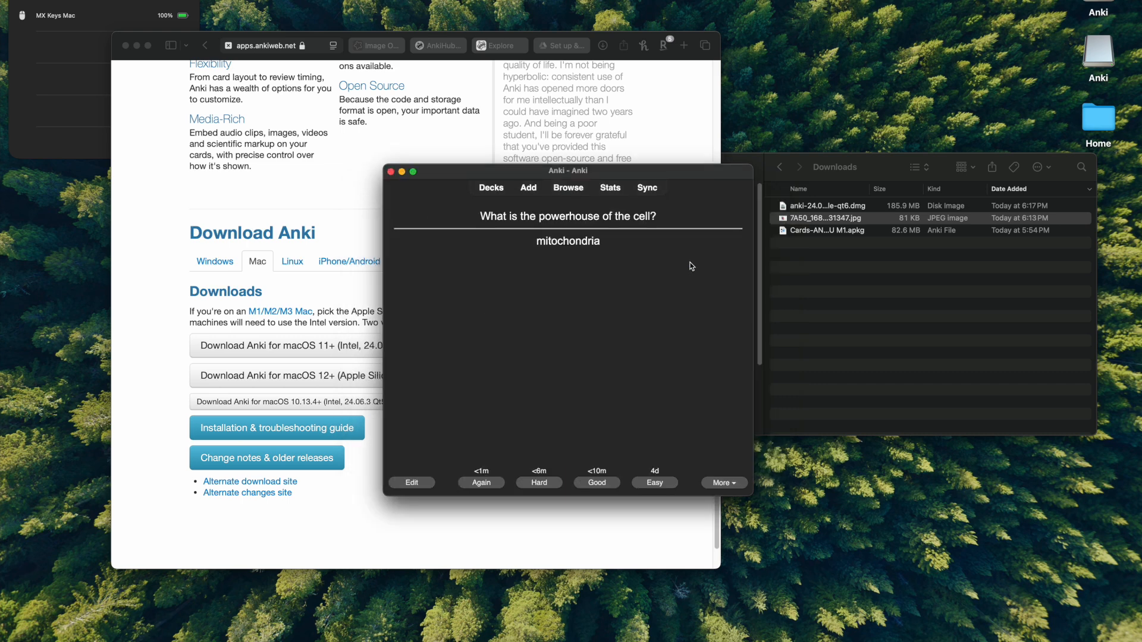
pyautogui.press('space')
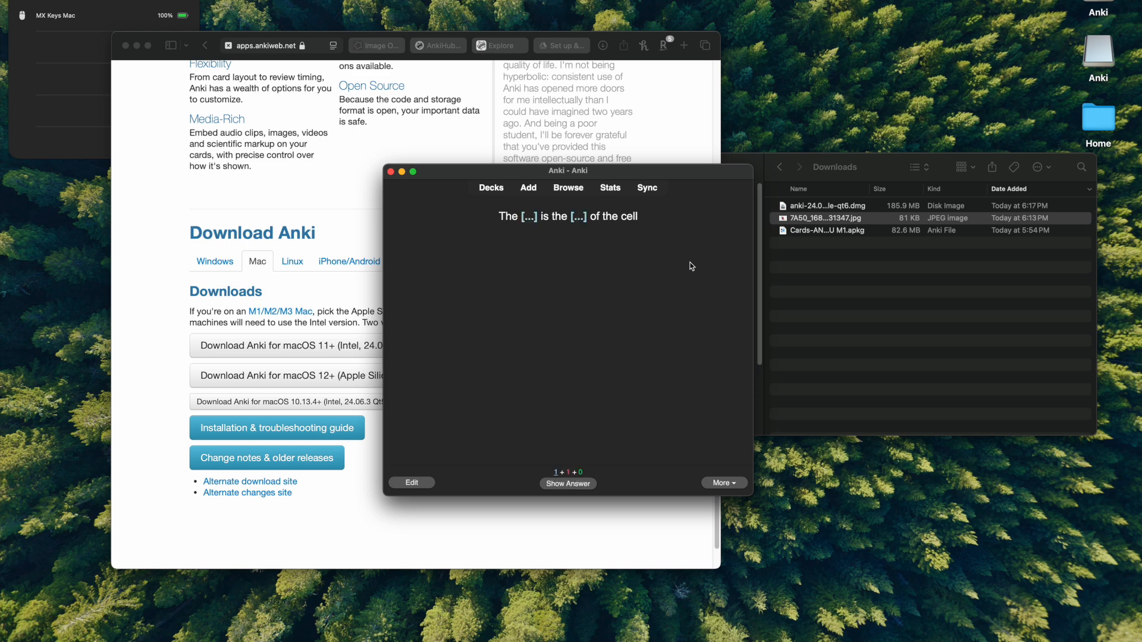
pyautogui.click(492, 187)
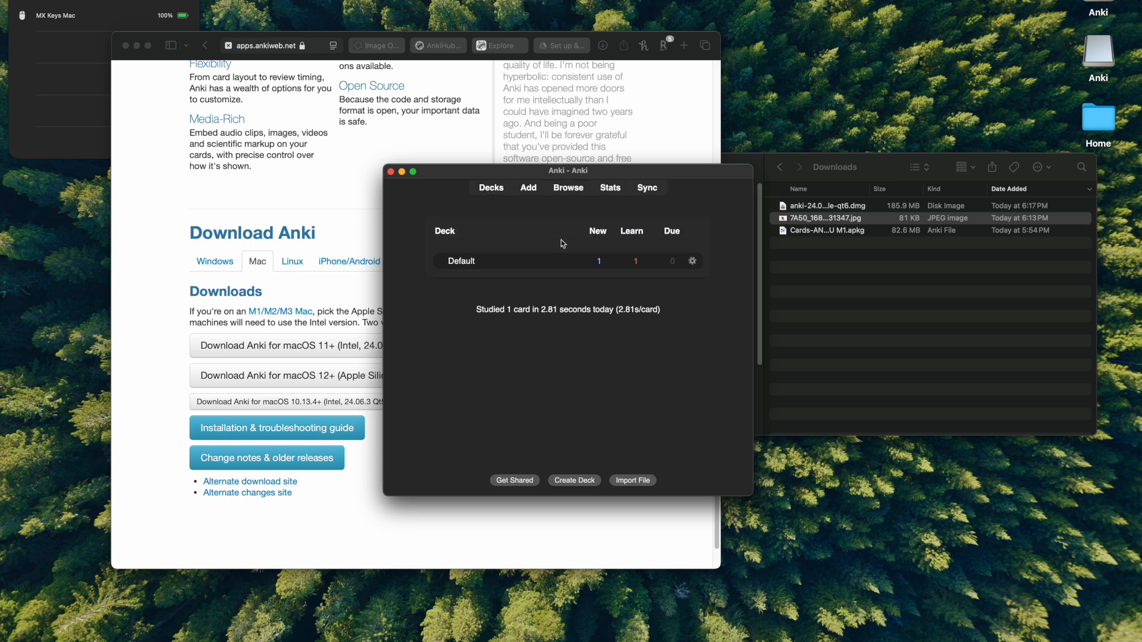
# Step: Start another Cloze note with the text "The mitochondria is the powerhouse of the cell" and make "mitochondria" cloze deletion c1
pyautogui.click(528, 189)
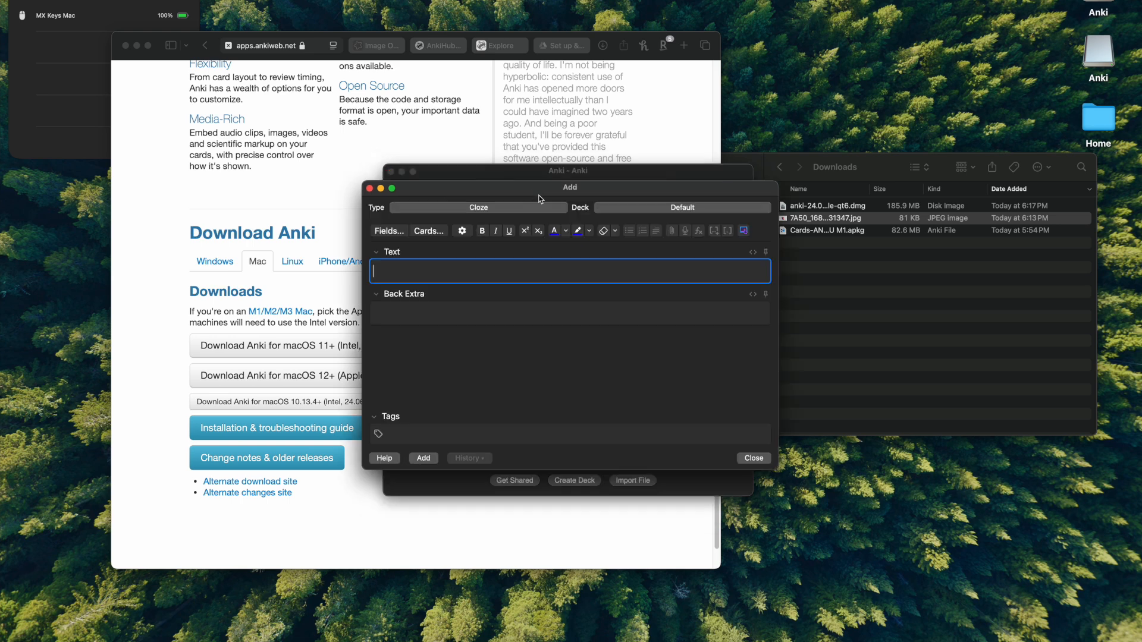
pyautogui.write('The mitochondria is the ')
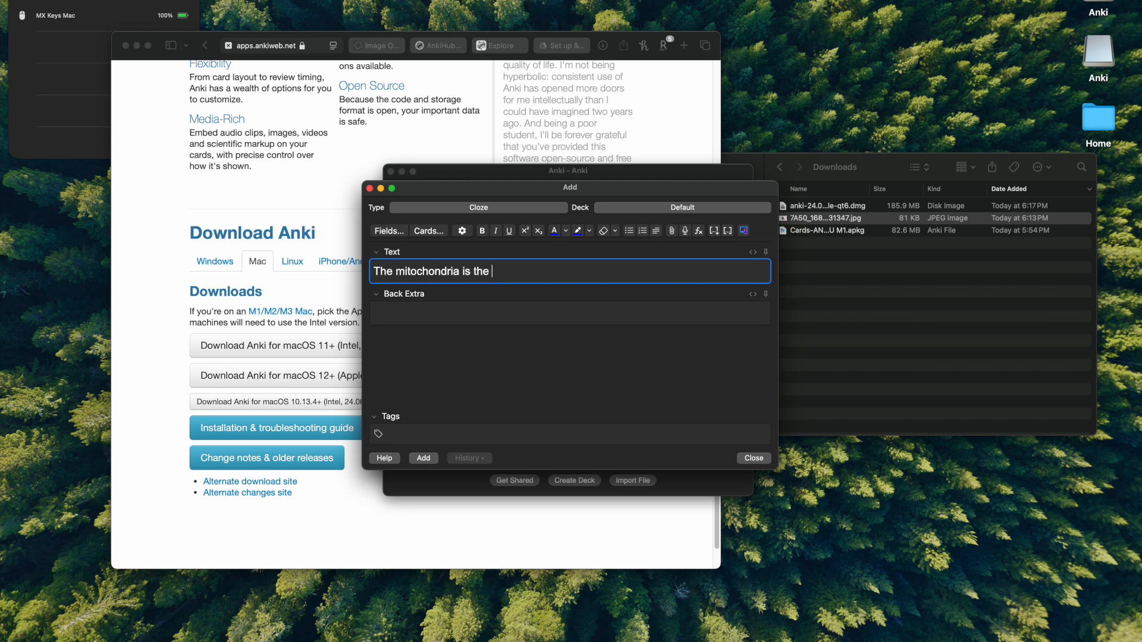
pyautogui.write('powerhouse of the cell')
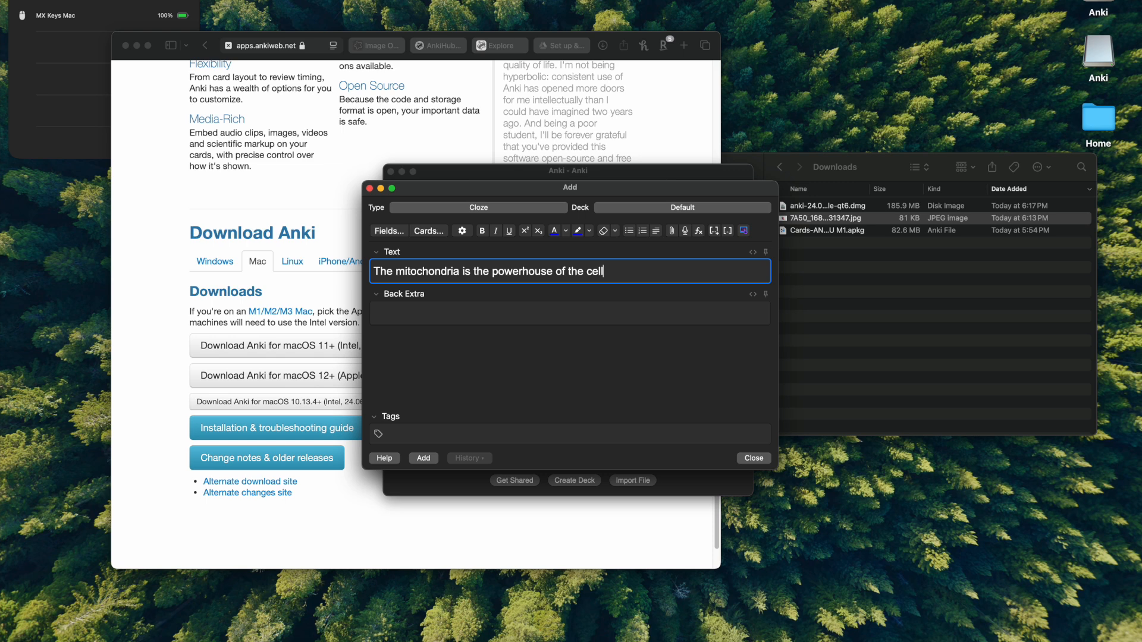
pyautogui.doubleClick(450, 279)
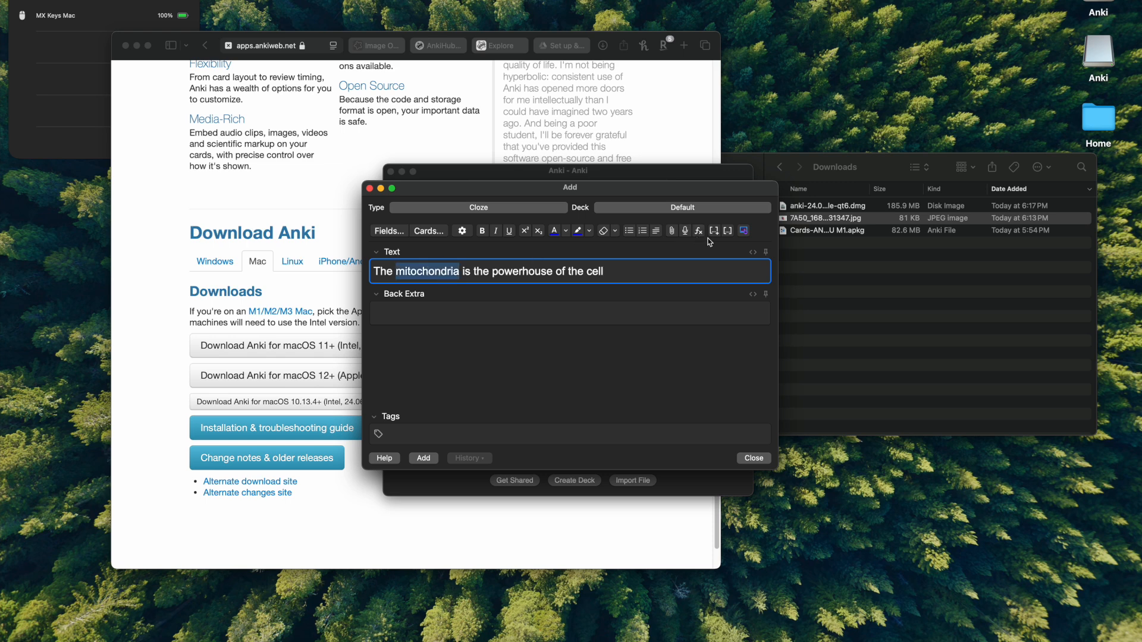
pyautogui.click(728, 232)
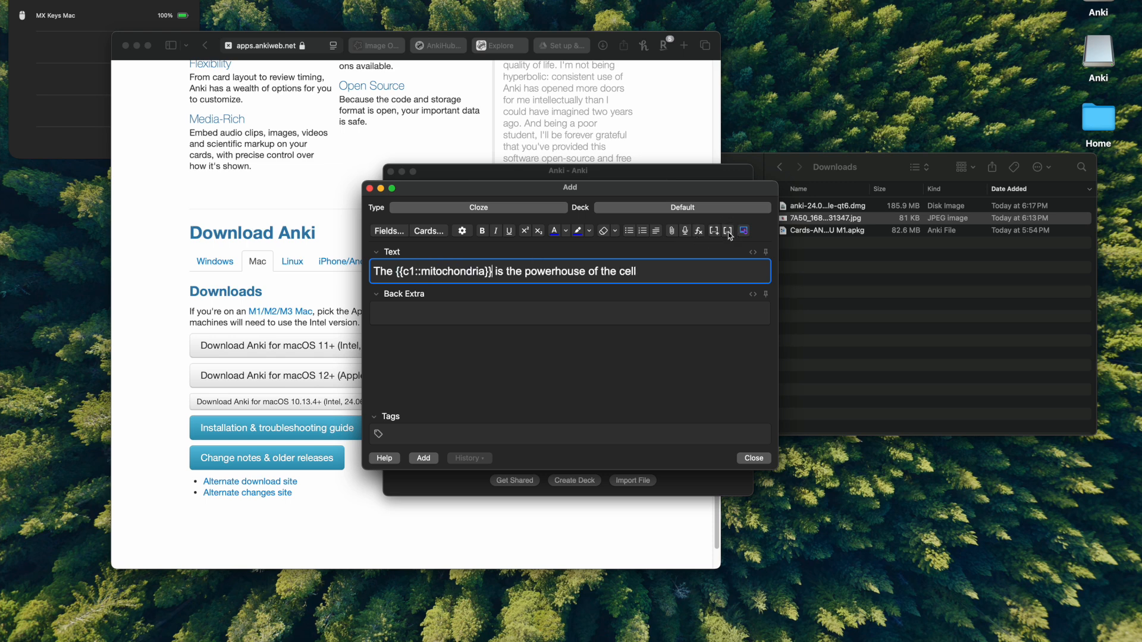
# Step: Make "powerhouse" a separate cloze deletion c2, add the note, and close the note editor
pyautogui.doubleClick(565, 273)
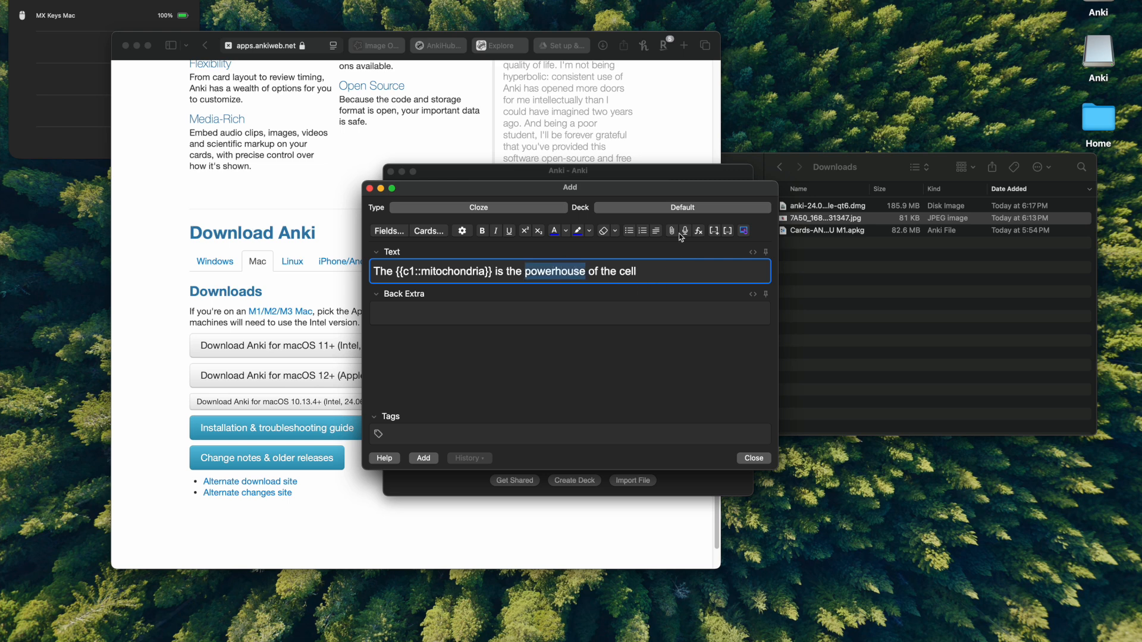
pyautogui.click(714, 232)
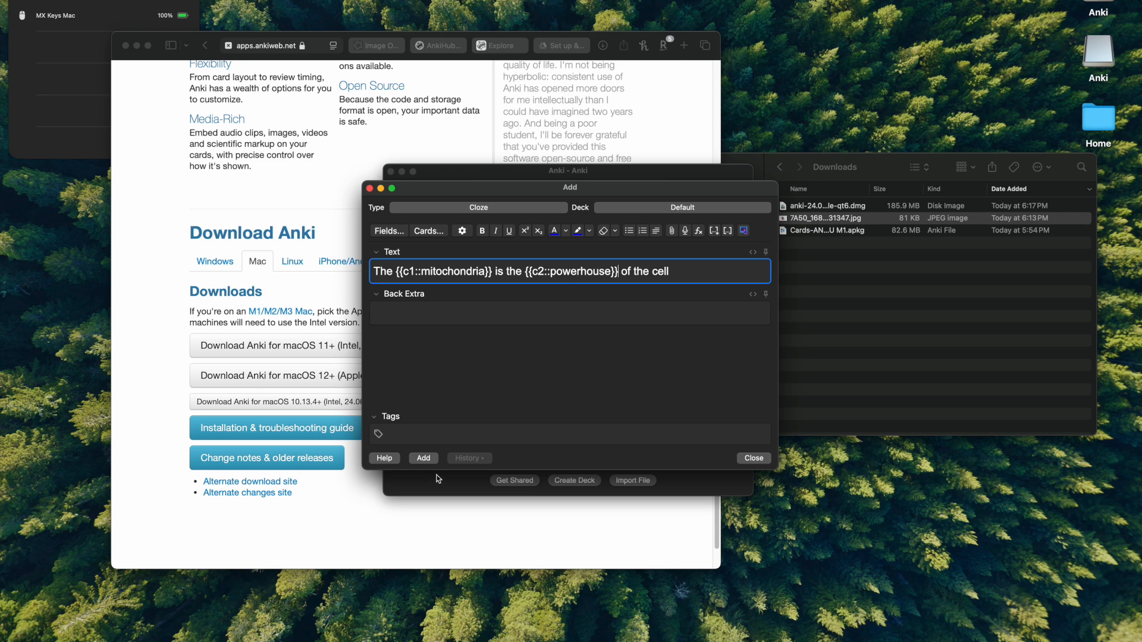
pyautogui.click(428, 460)
pyautogui.click(370, 188)
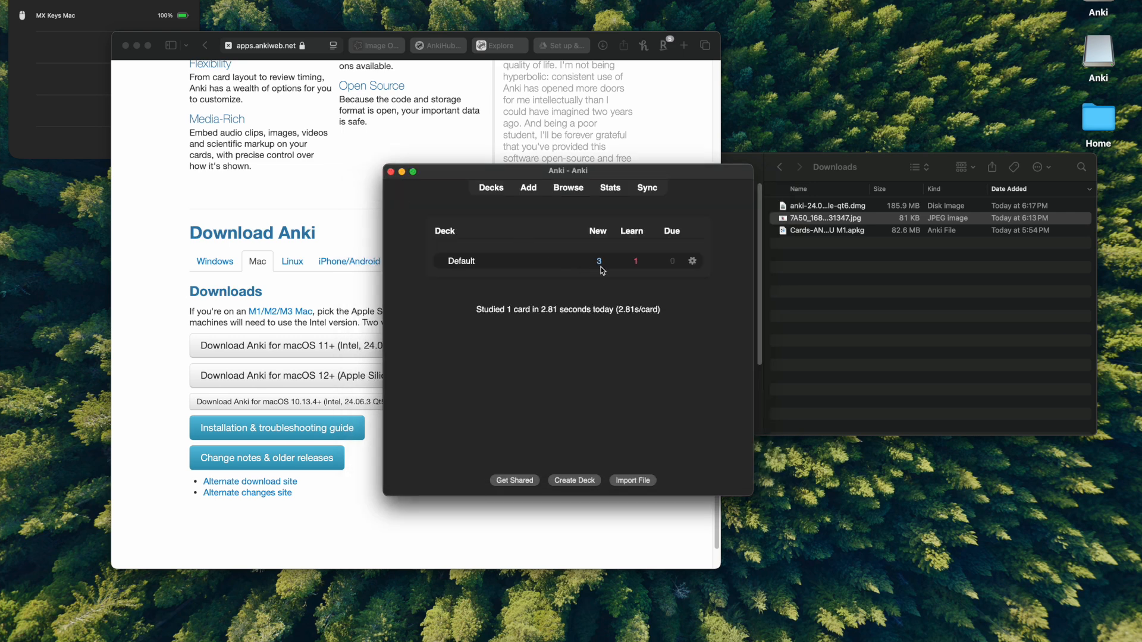
# Step: Study the Default deck, reveal the cloze card that hides both words, and grade it Good
pyautogui.click(470, 263)
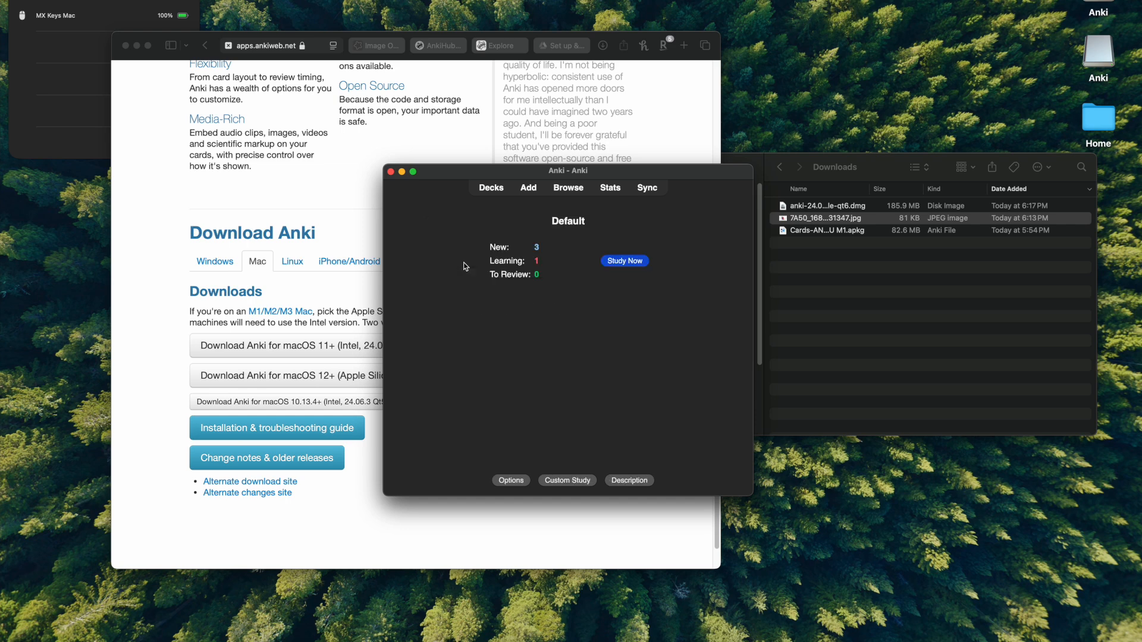
pyautogui.click(624, 262)
pyautogui.press('space')
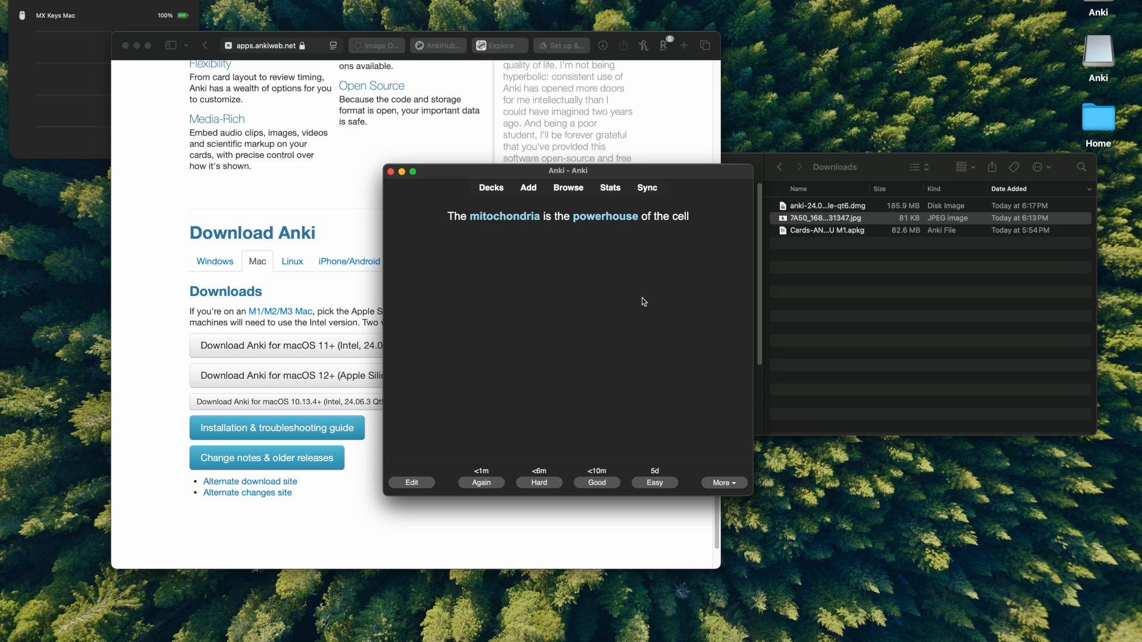
pyautogui.press('space')
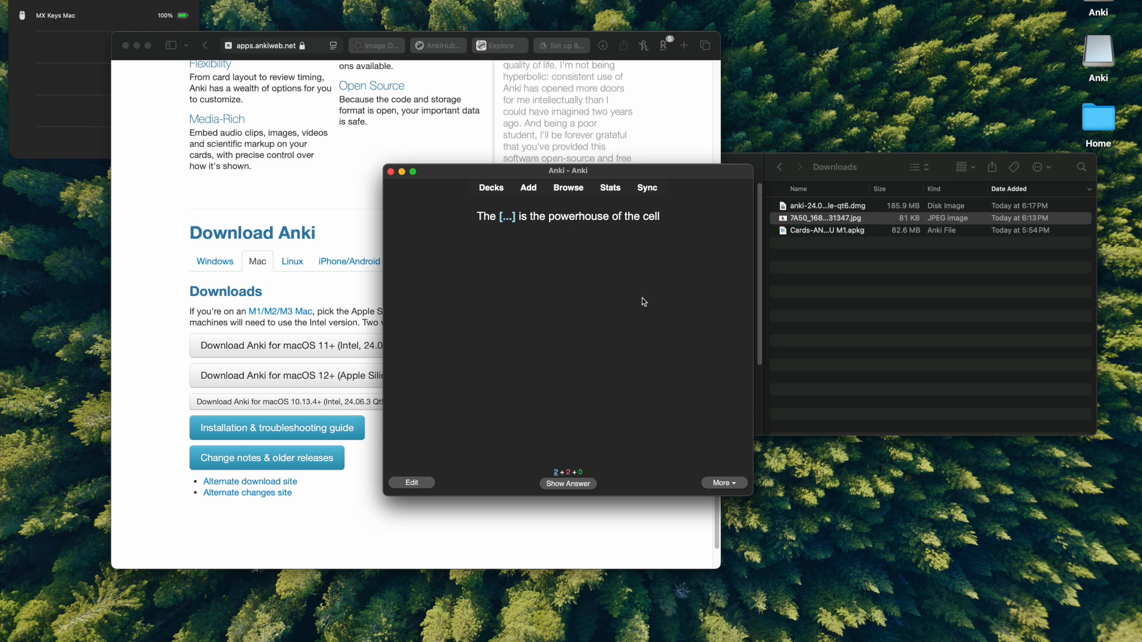
# Step: Reveal the "mitochondria" cloze card and grade it Good, reveal the "powerhouse" cloze card, and return to the deck list
pyautogui.press('space')
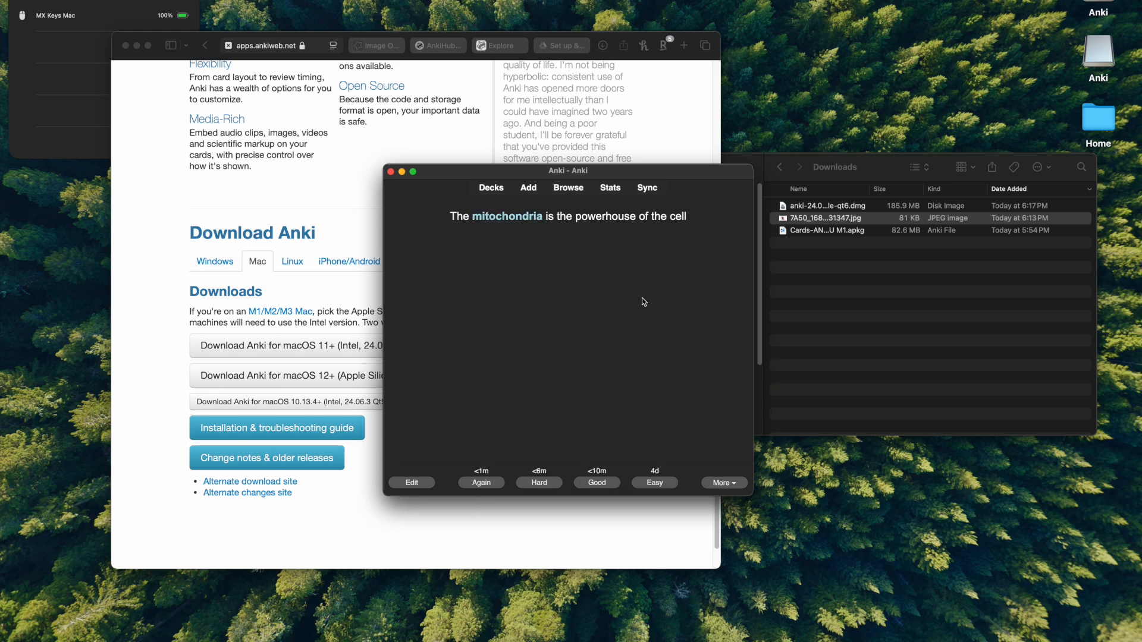
pyautogui.press('space')
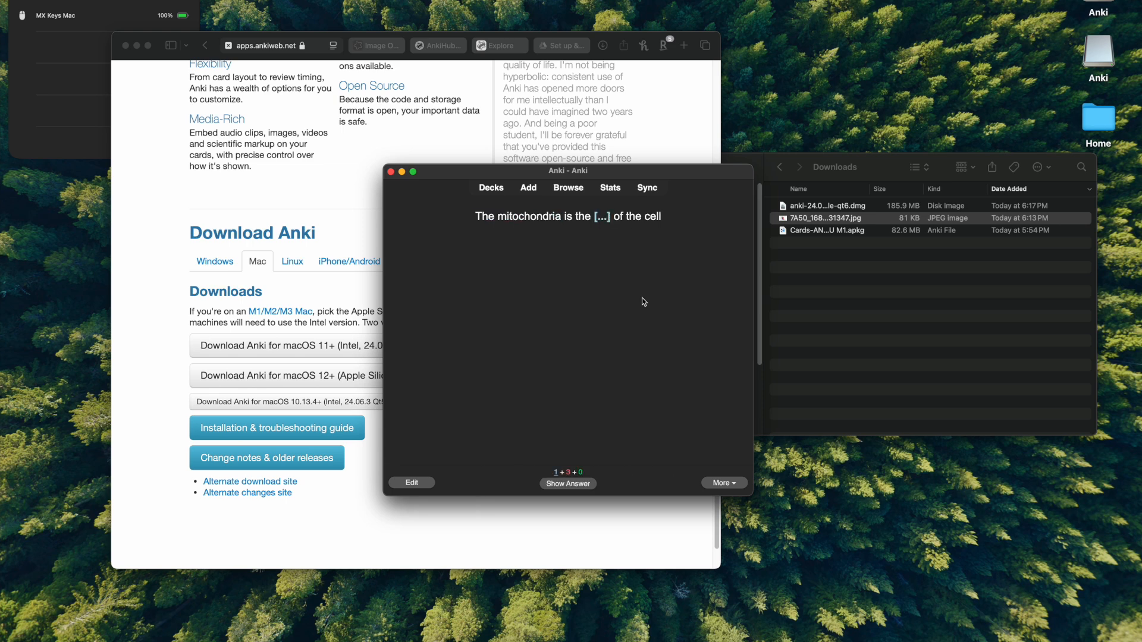
pyautogui.press('space')
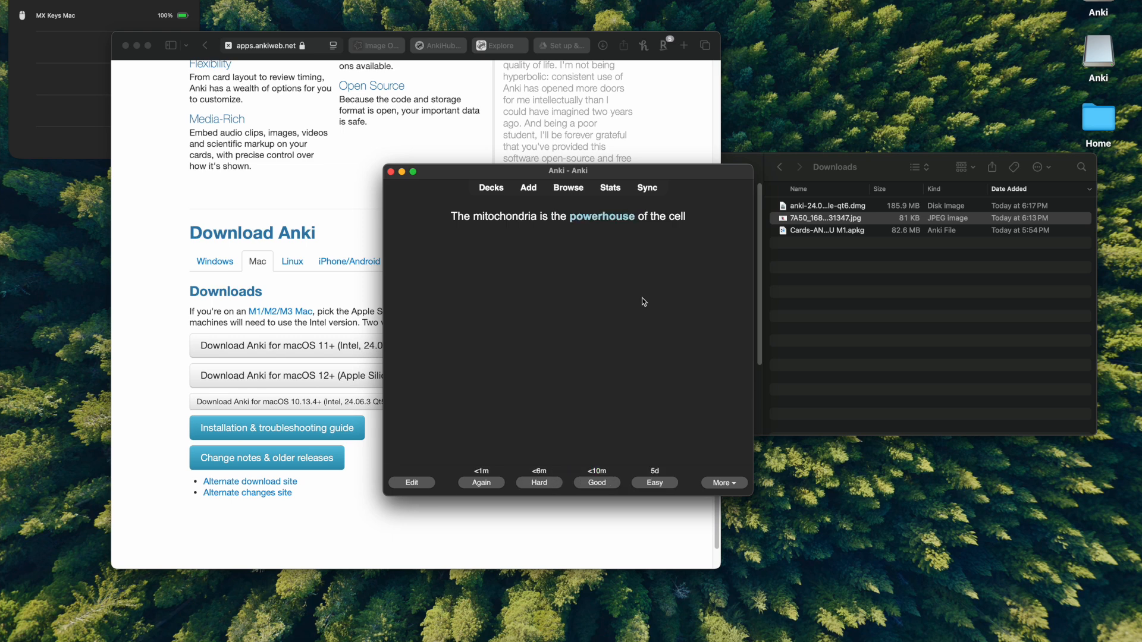
pyautogui.click(503, 190)
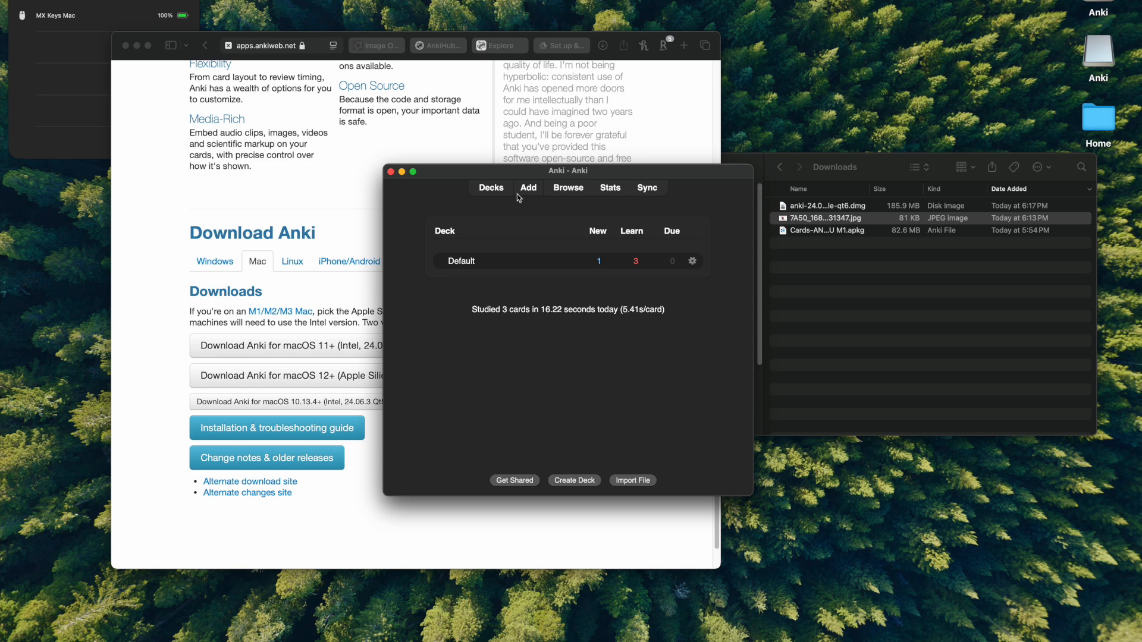
pyautogui.click(533, 190)
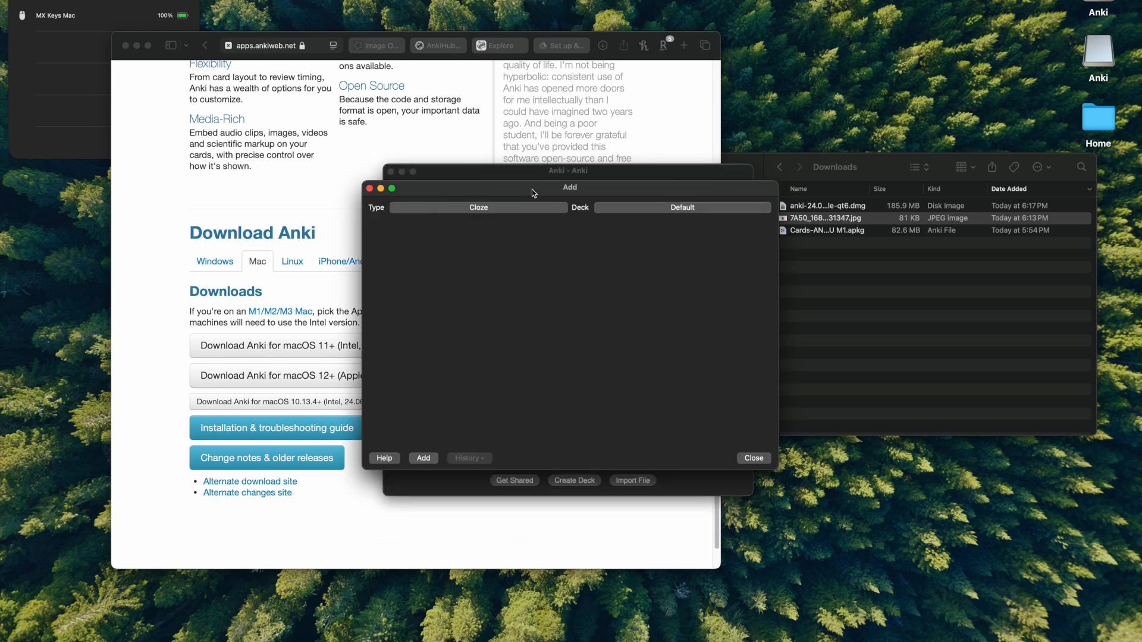
pyautogui.click(426, 312)
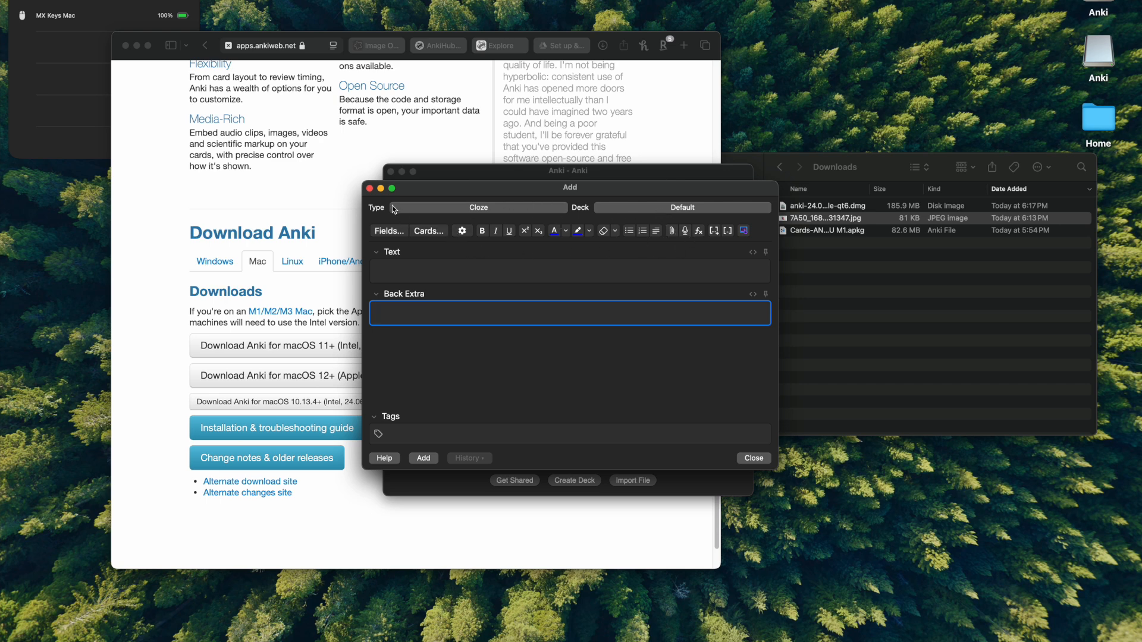
pyautogui.click(369, 188)
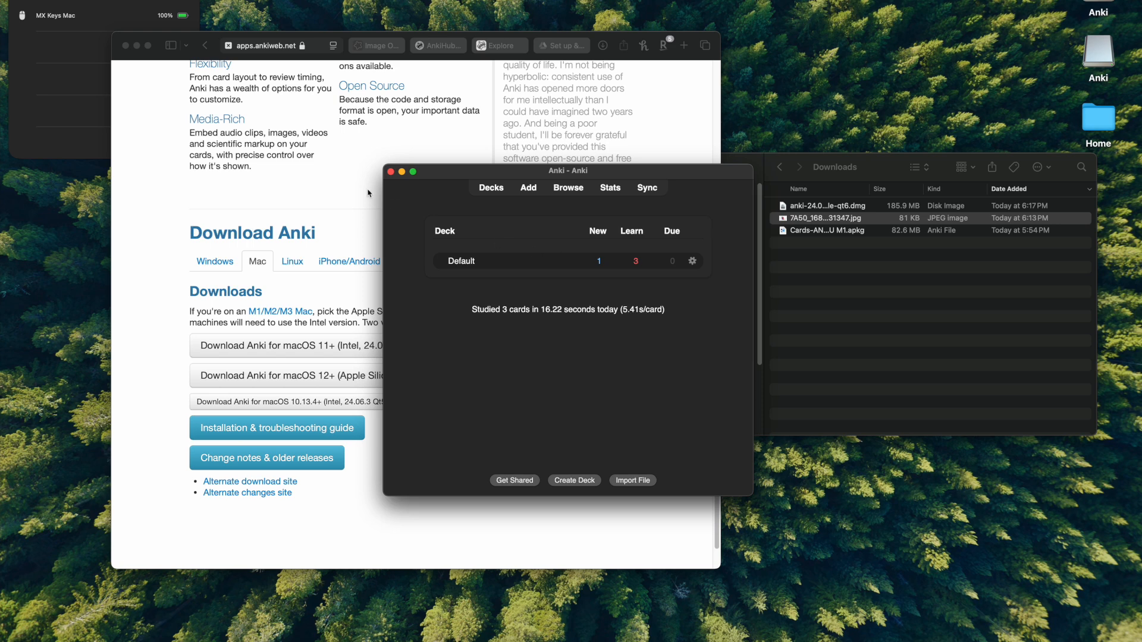
# Step: Switch to Safari, bring up the AnkiWeb page for Image Occlusion Enhanced, and copy the add-on's download code
pyautogui.click(392, 50)
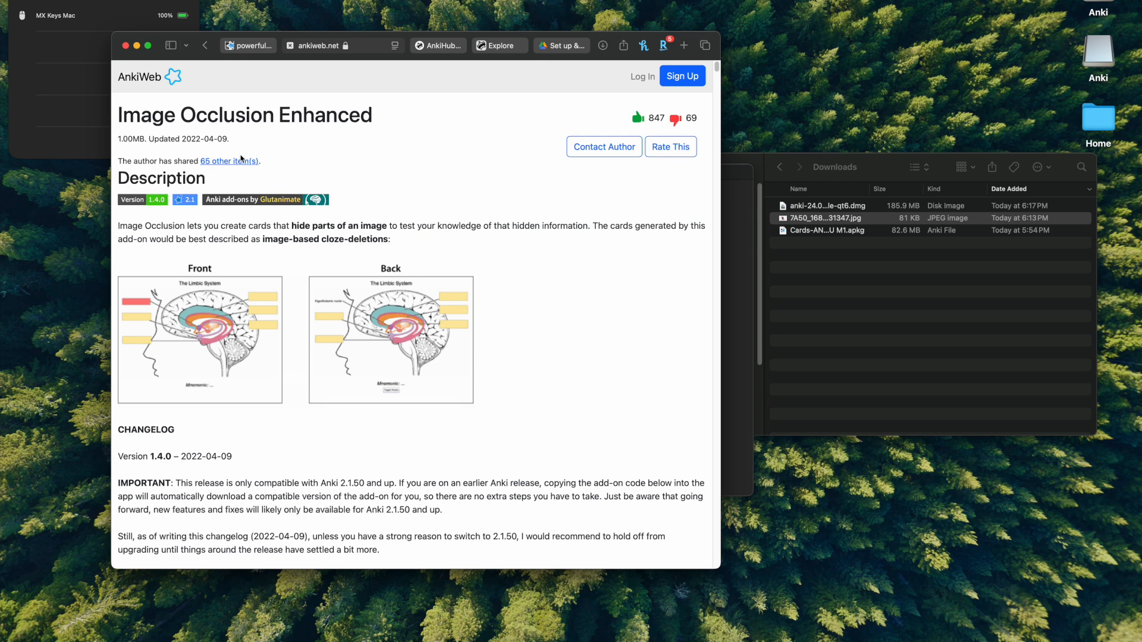
pyautogui.scroll(-4, 218, 214)
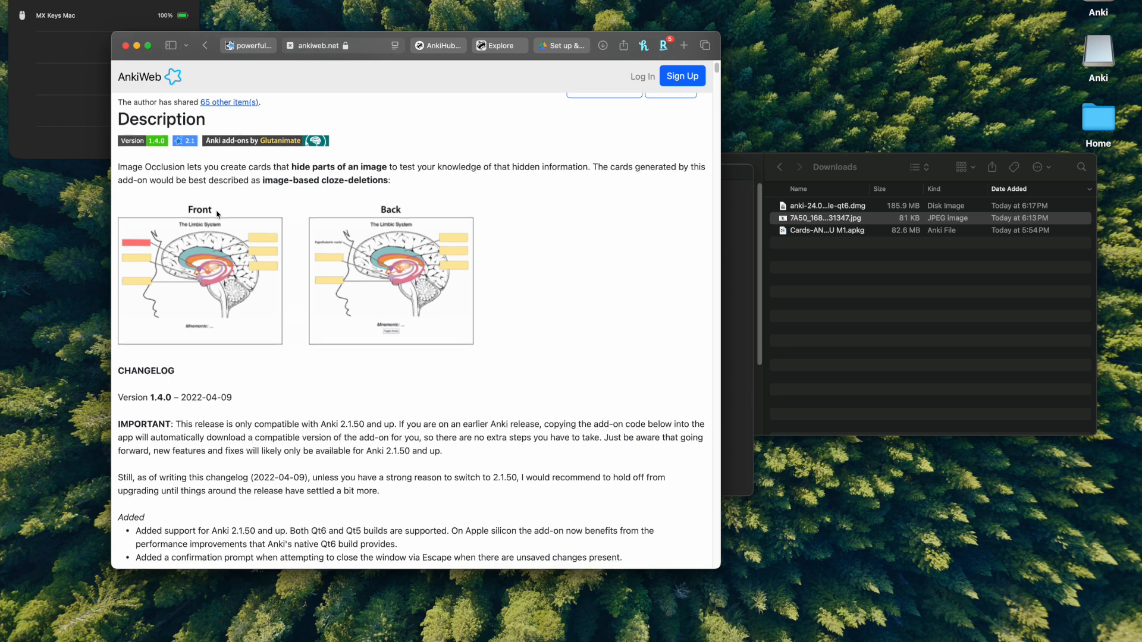
pyautogui.scroll(-1, 217, 215)
pyautogui.scroll(5, 218, 214)
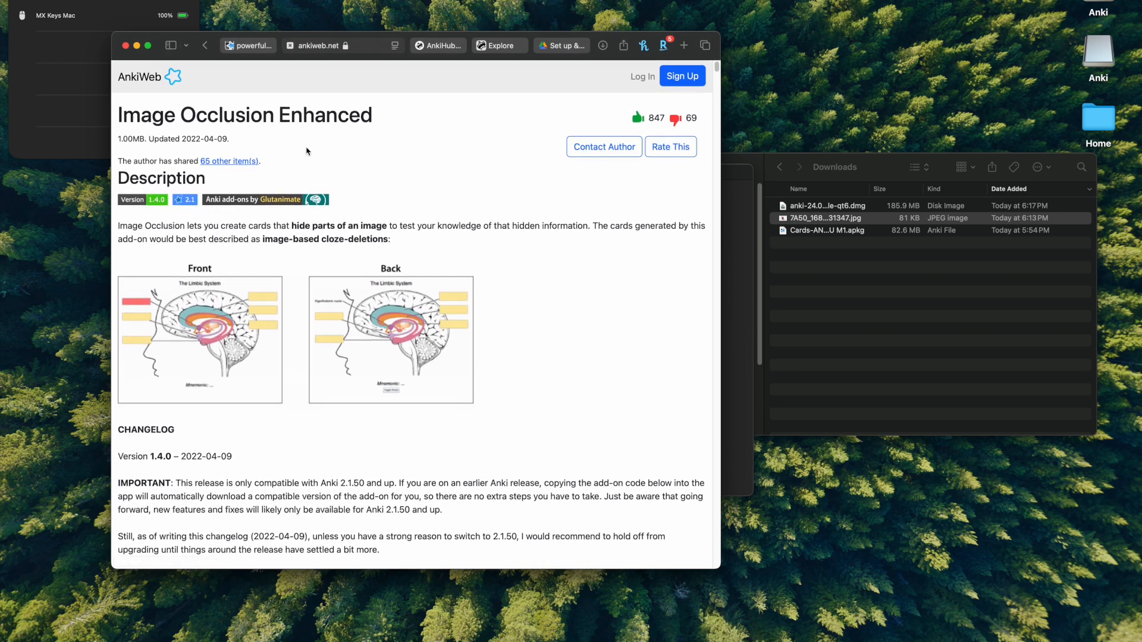
pyautogui.scroll(-10, 309, 146)
pyautogui.scroll(-20, 306, 149)
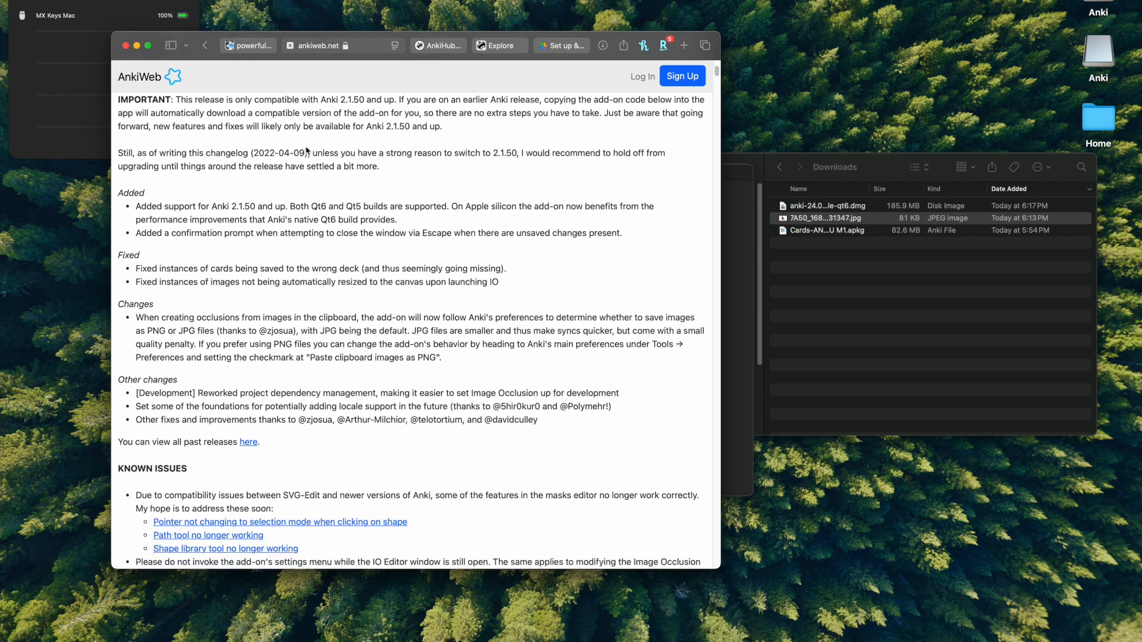
pyautogui.scroll(-5, 307, 154)
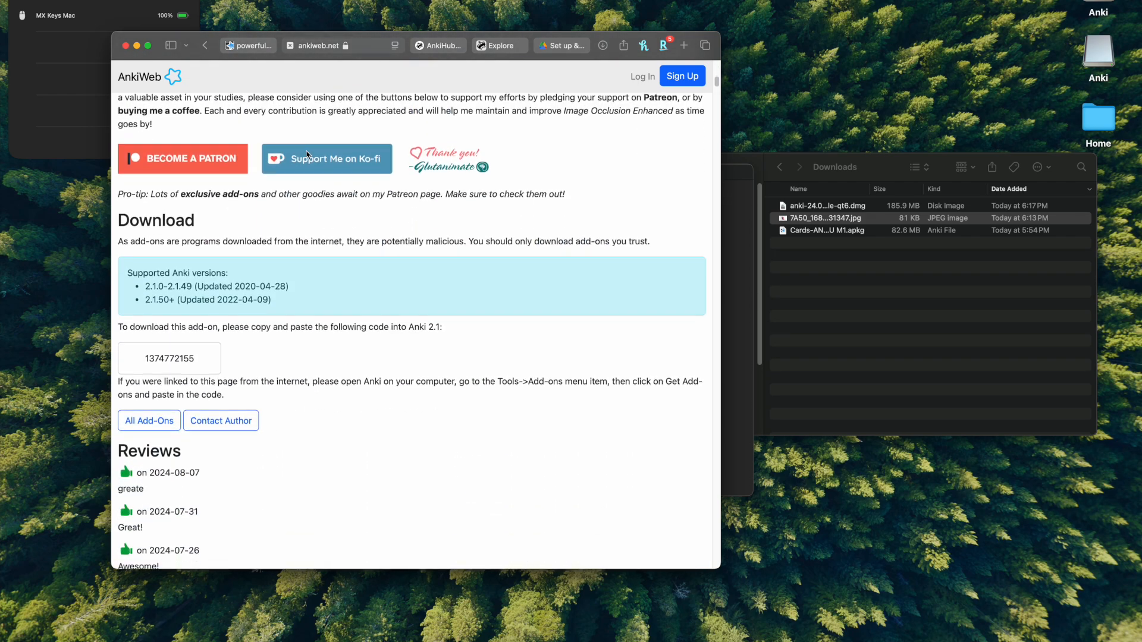
pyautogui.doubleClick(173, 327)
pyautogui.press('super+c')
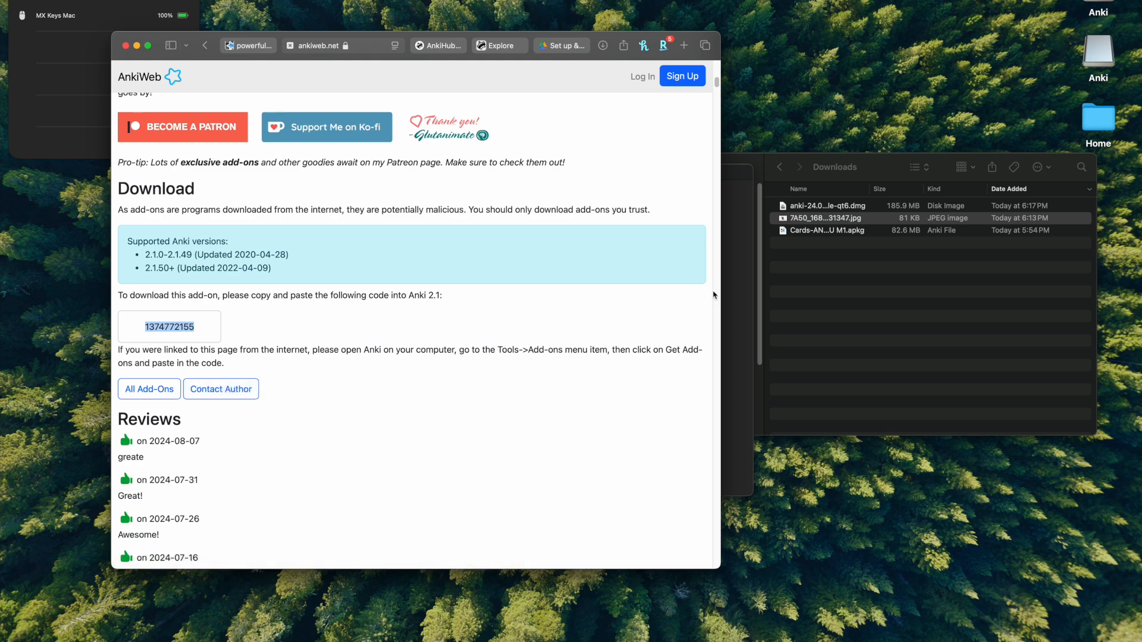
# Step: Switch back to Anki, move its main window aside, and open the add-ons manager
pyautogui.click(734, 283)
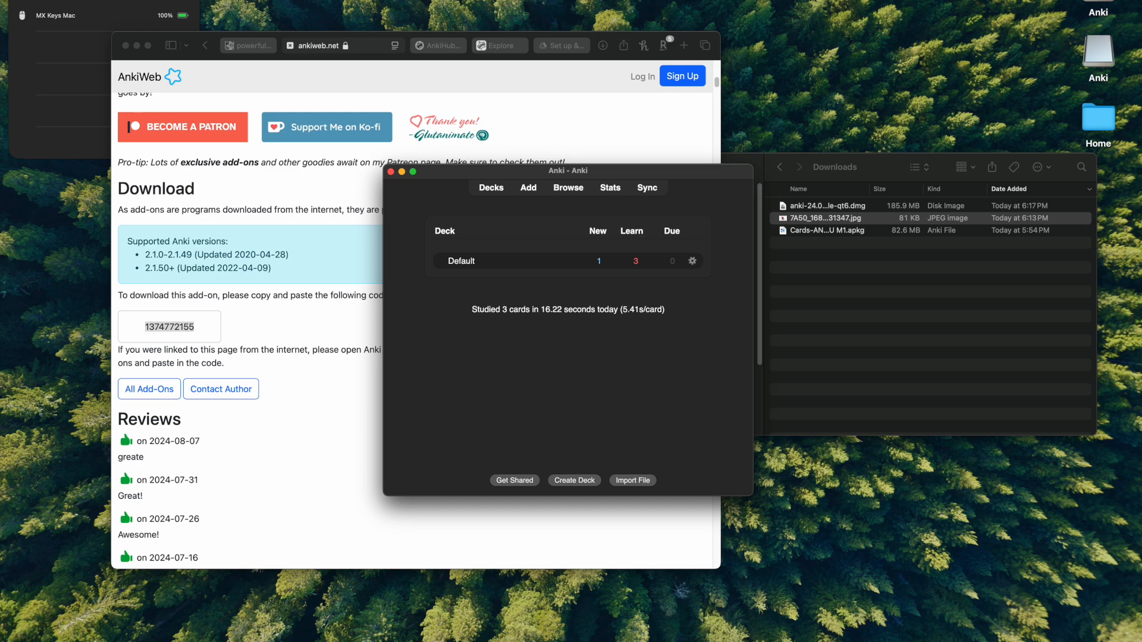
pyautogui.click(137, 1)
pyautogui.press('Escape')
pyautogui.moveTo(684, 177); pyautogui.dragTo(655, 176)
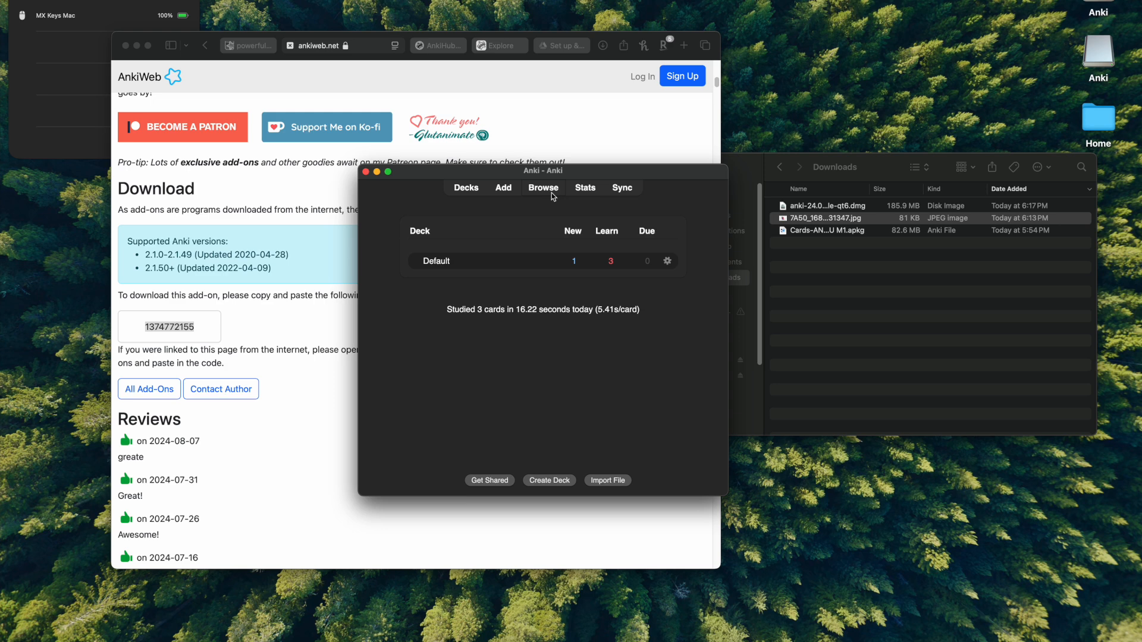
pyautogui.click(141, 0)
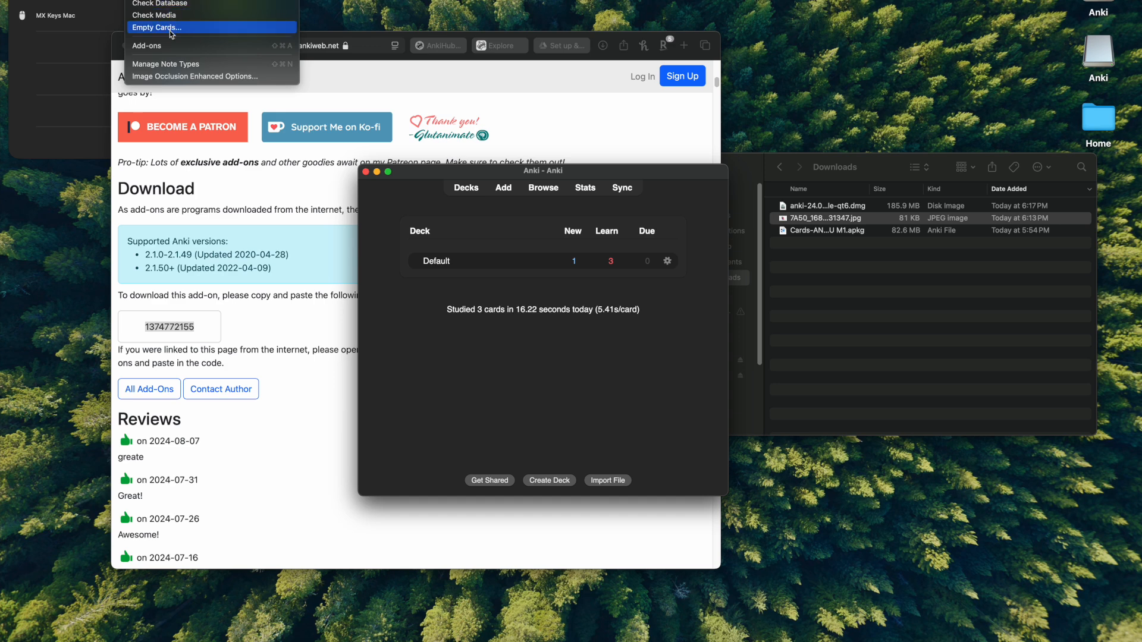
pyautogui.click(169, 49)
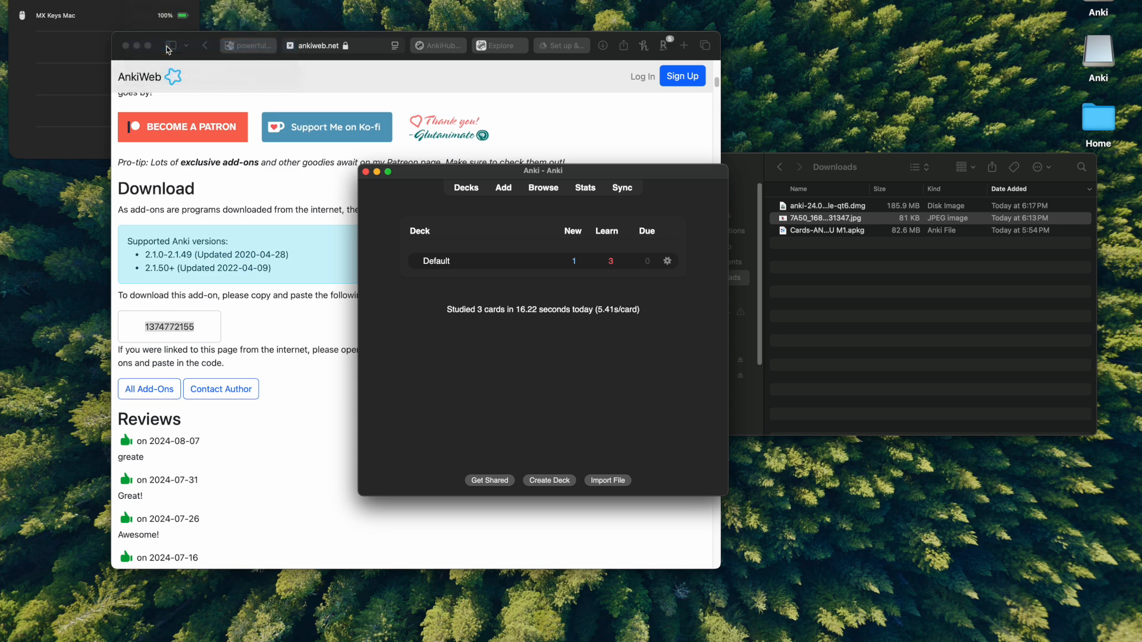
pyautogui.moveTo(550, 101); pyautogui.dragTo(764, 129)
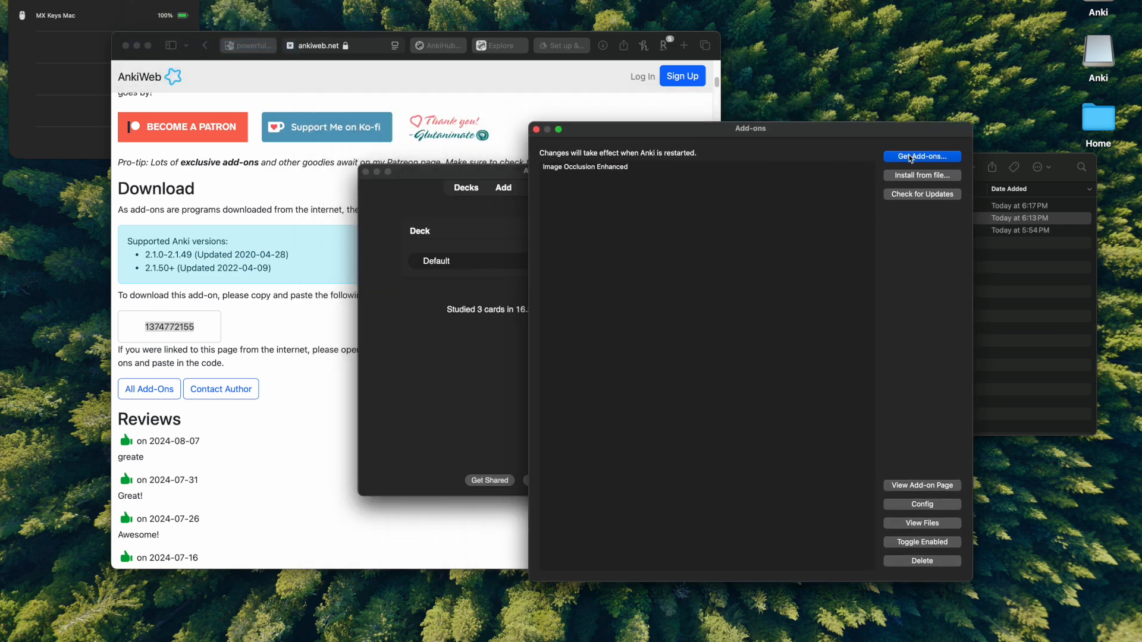
pyautogui.click(887, 160)
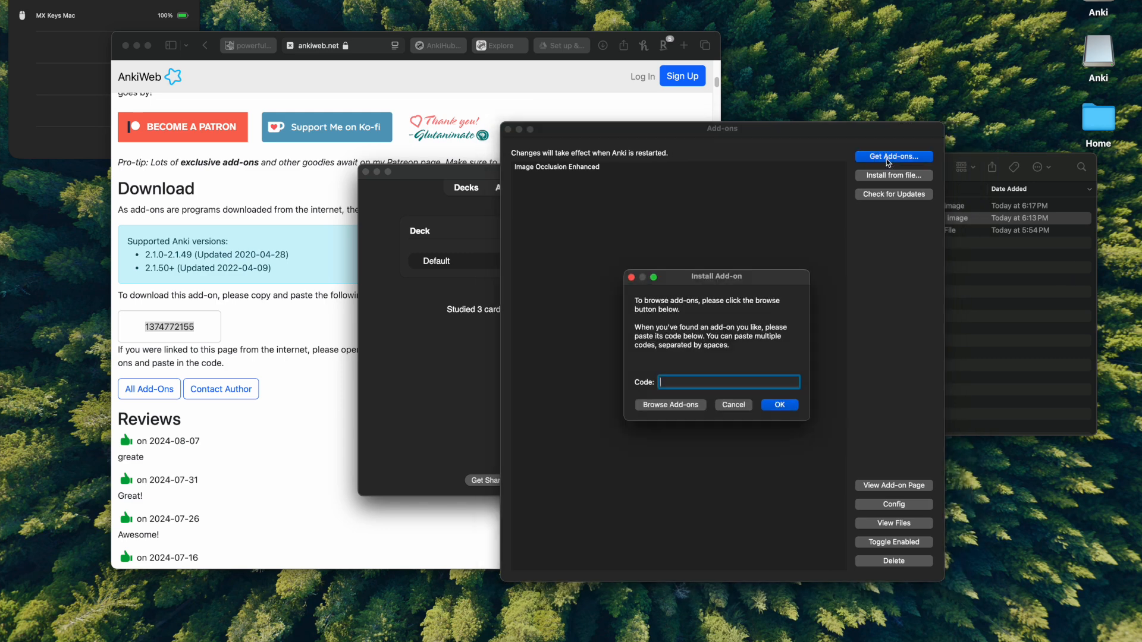
pyautogui.press('super+v')
pyautogui.click(631, 278)
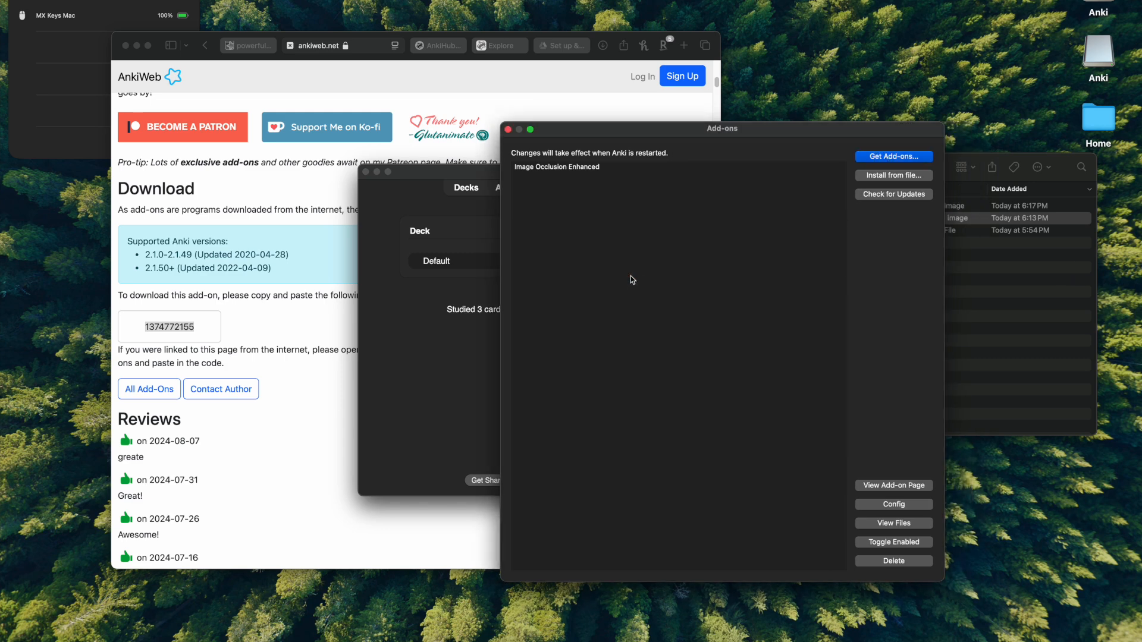
pyautogui.click(508, 130)
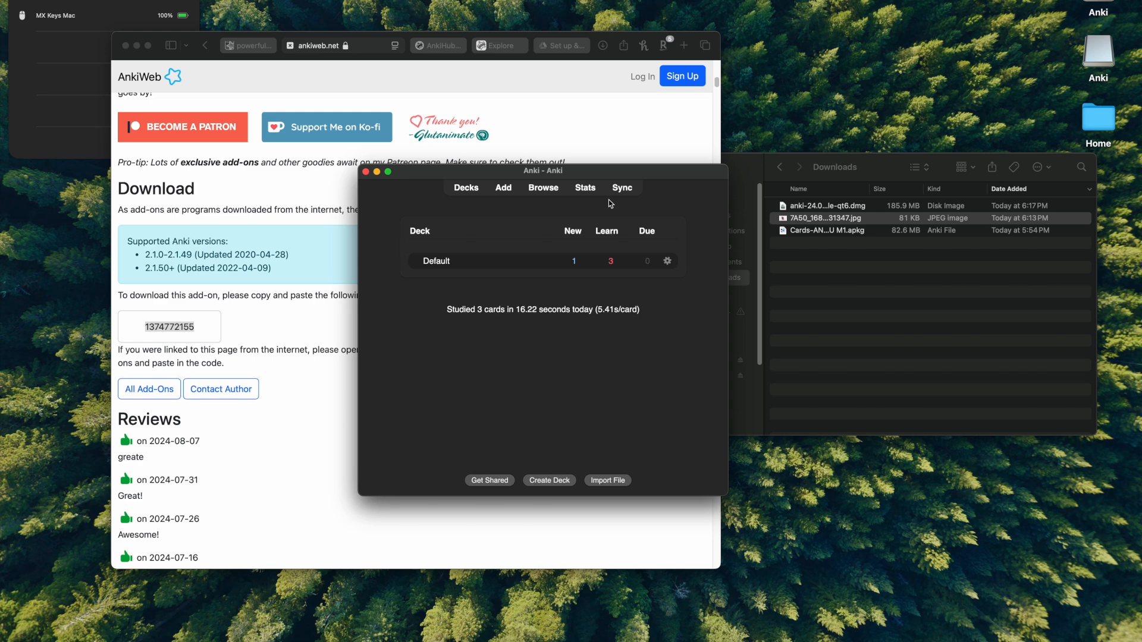
# Step: Start a new note in the Default deck and set its note type to Image Occlusion Enhanced
pyautogui.click(503, 190)
pyautogui.click(487, 214)
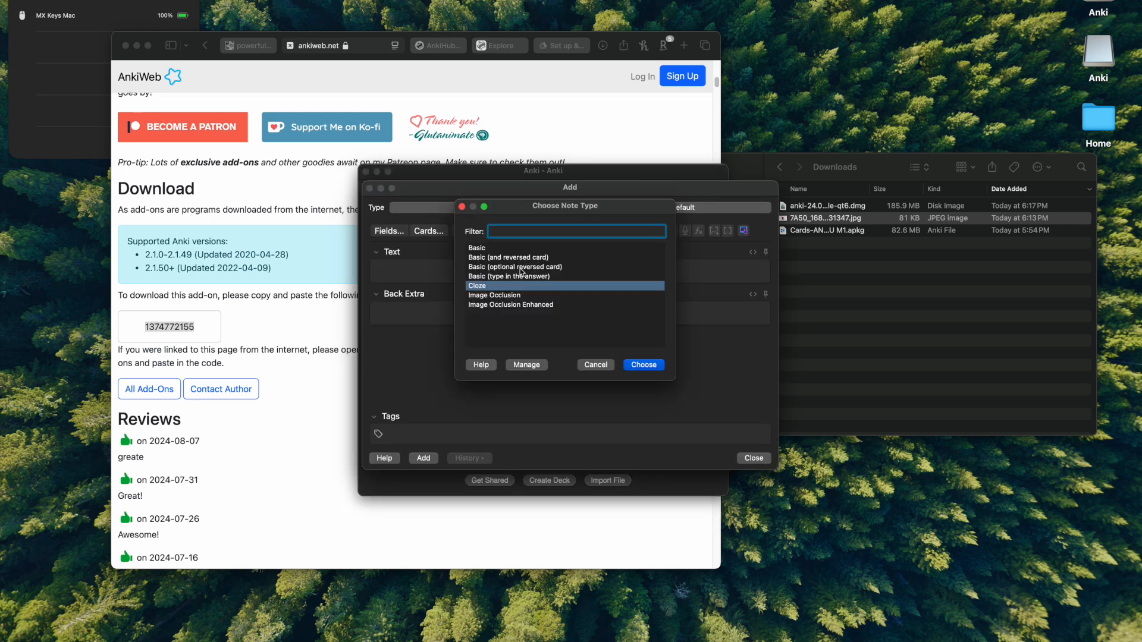
pyautogui.click(515, 305)
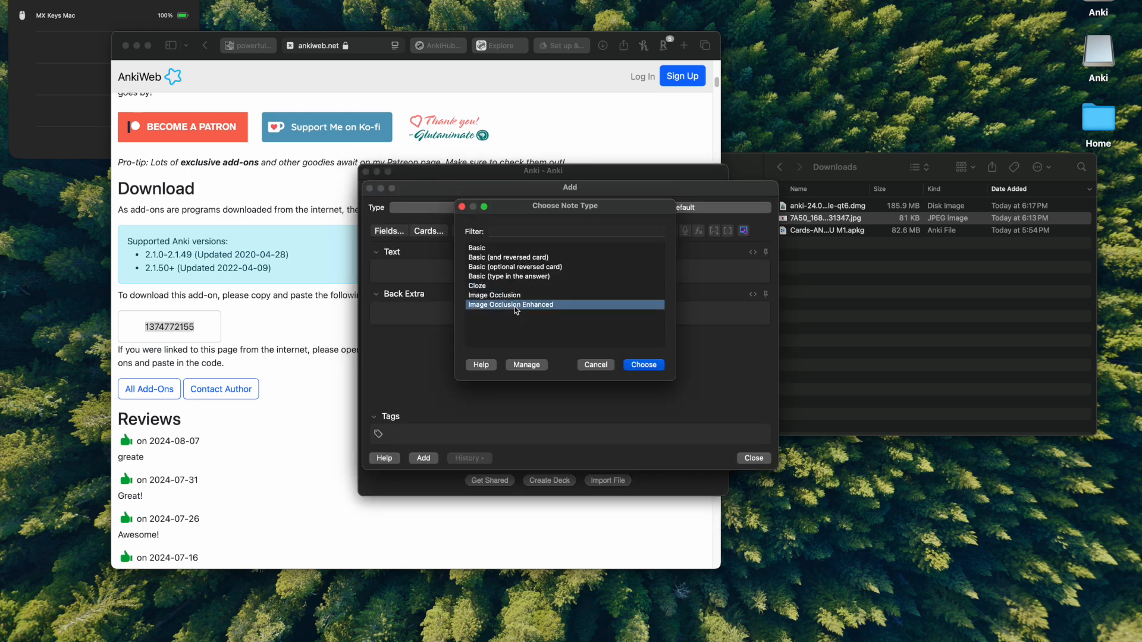
pyautogui.click(651, 369)
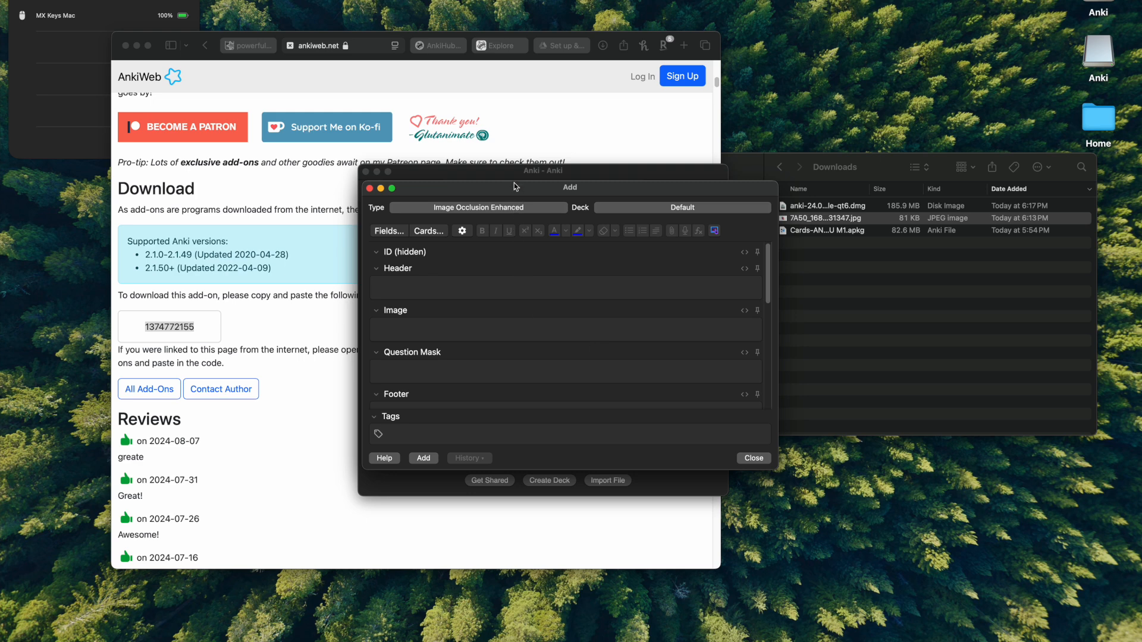
# Step: Move and enlarge the note editor window and look through the fields of the Image Occlusion Enhanced note
pyautogui.moveTo(514, 187); pyautogui.dragTo(483, 143)
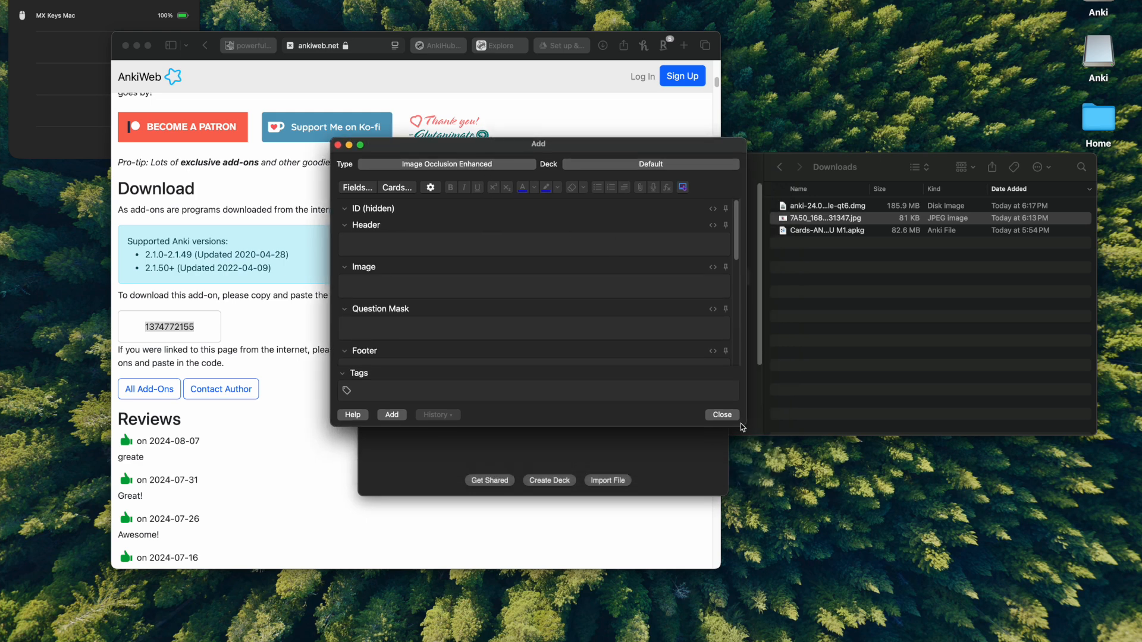
pyautogui.moveTo(744, 427); pyautogui.dragTo(798, 574)
pyautogui.scroll(-4, 525, 438)
pyautogui.scroll(-1, 525, 440)
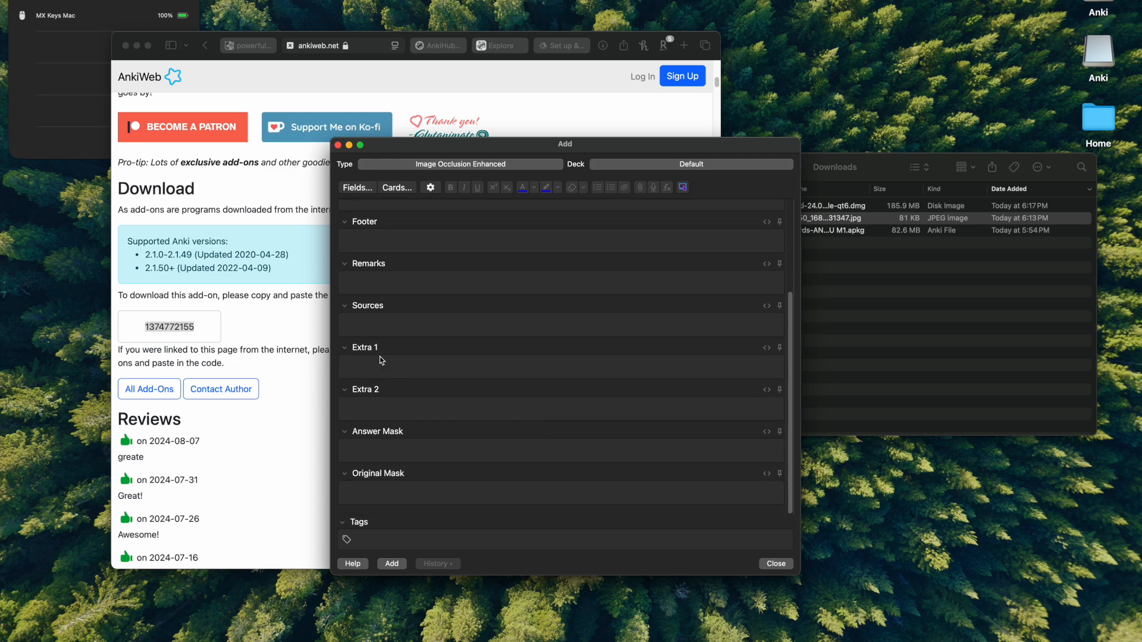
pyautogui.scroll(5, 488, 374)
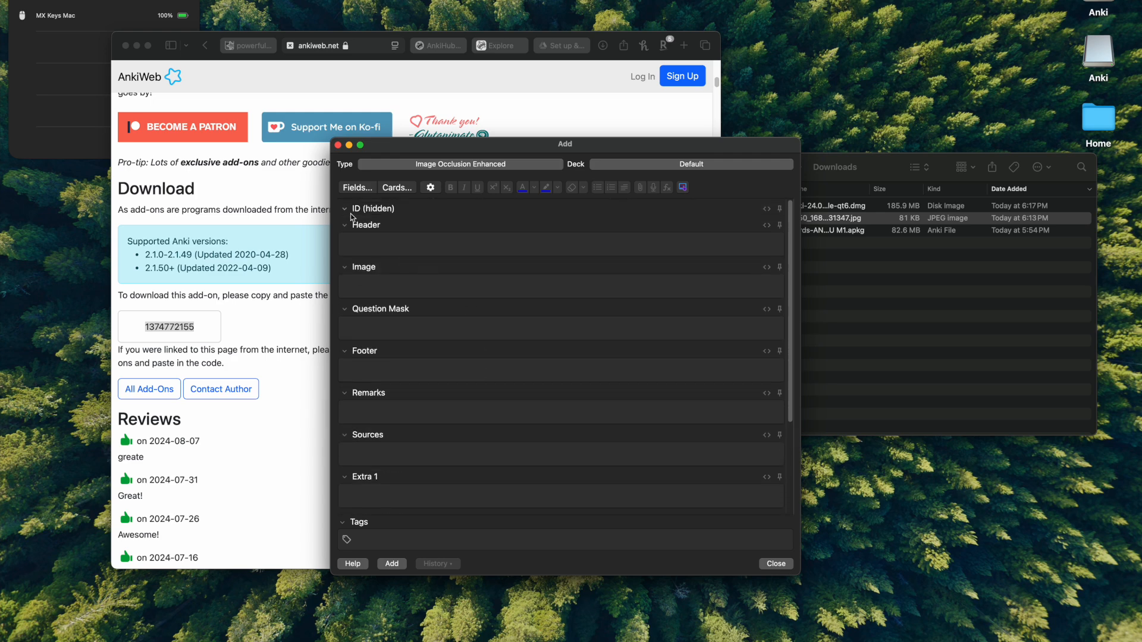
pyautogui.click(454, 291)
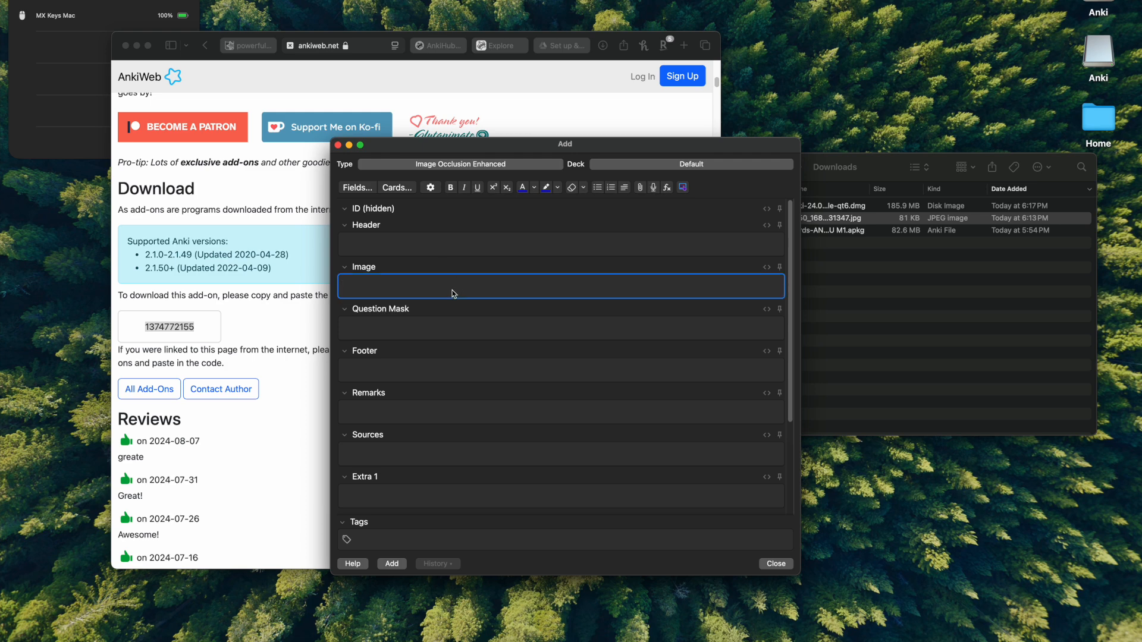
pyautogui.click(685, 188)
pyautogui.click(459, 286)
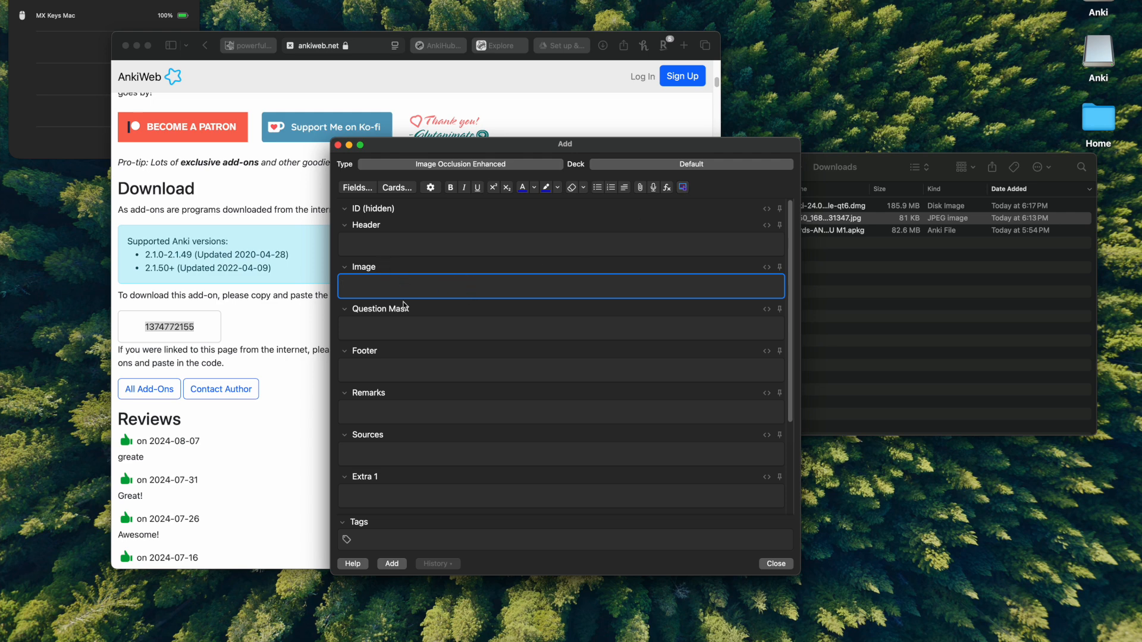
pyautogui.click(372, 285)
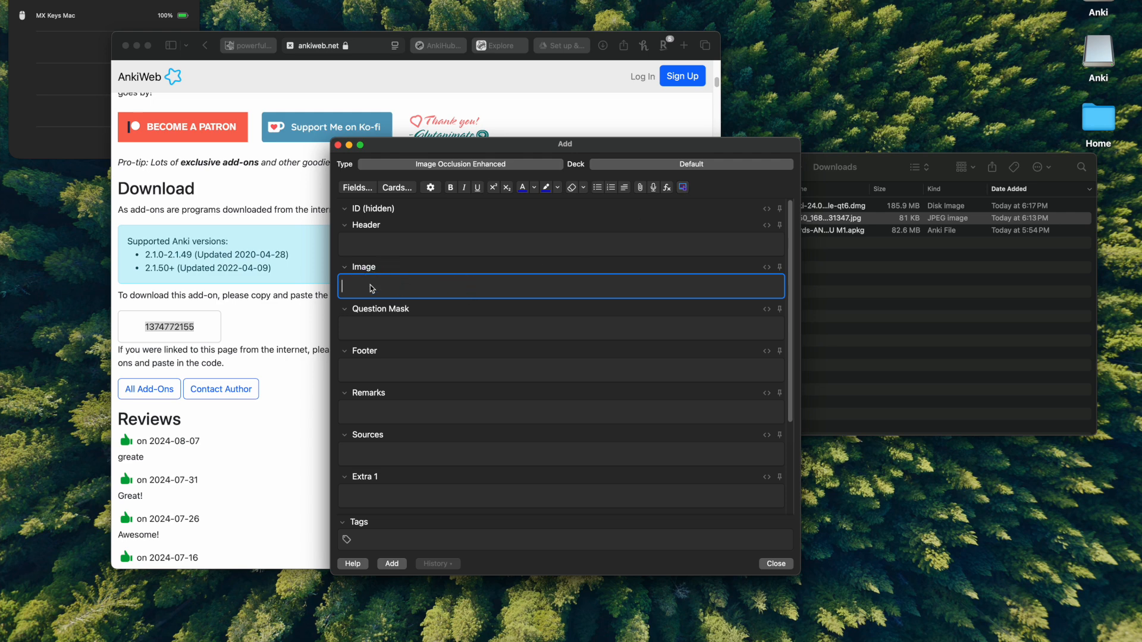
pyautogui.click(685, 188)
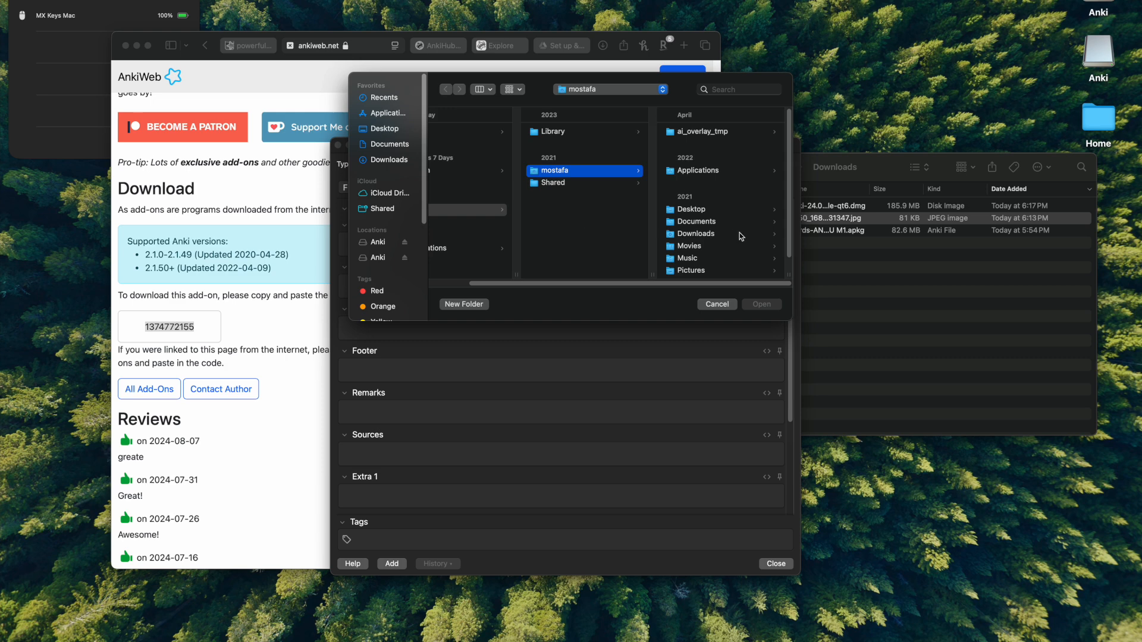
pyautogui.moveTo(684, 77); pyautogui.dragTo(713, 107)
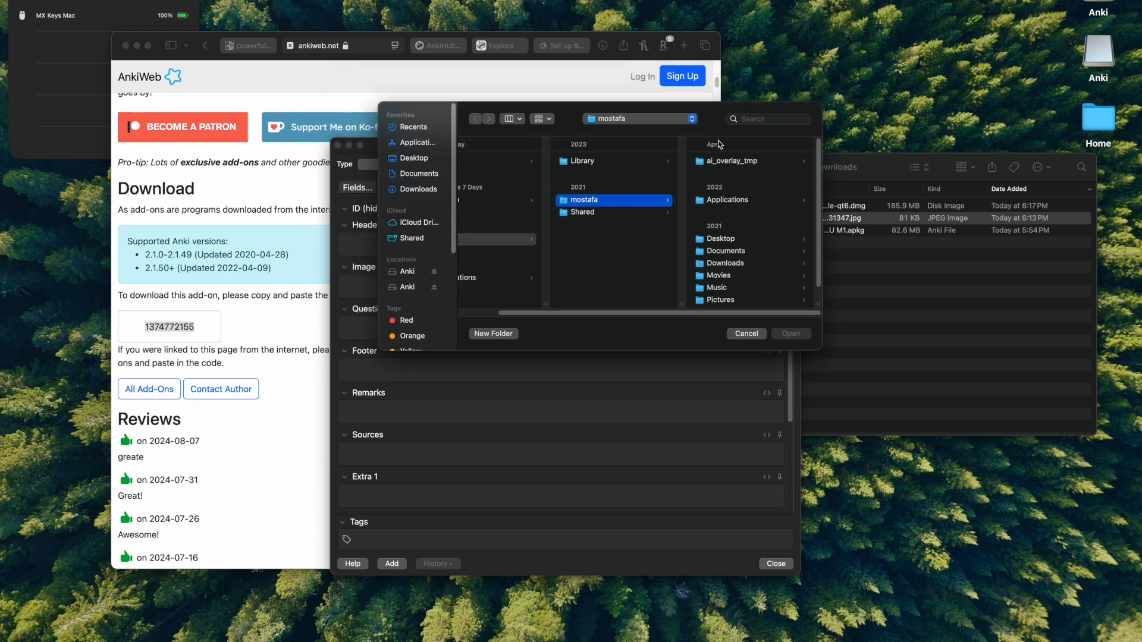
pyautogui.click(747, 334)
# Step: Load the heart diagram 7A50_1683_1108-UCM_431347.jpg from the Downloads folder into the image occlusion masks editor
pyautogui.click(684, 189)
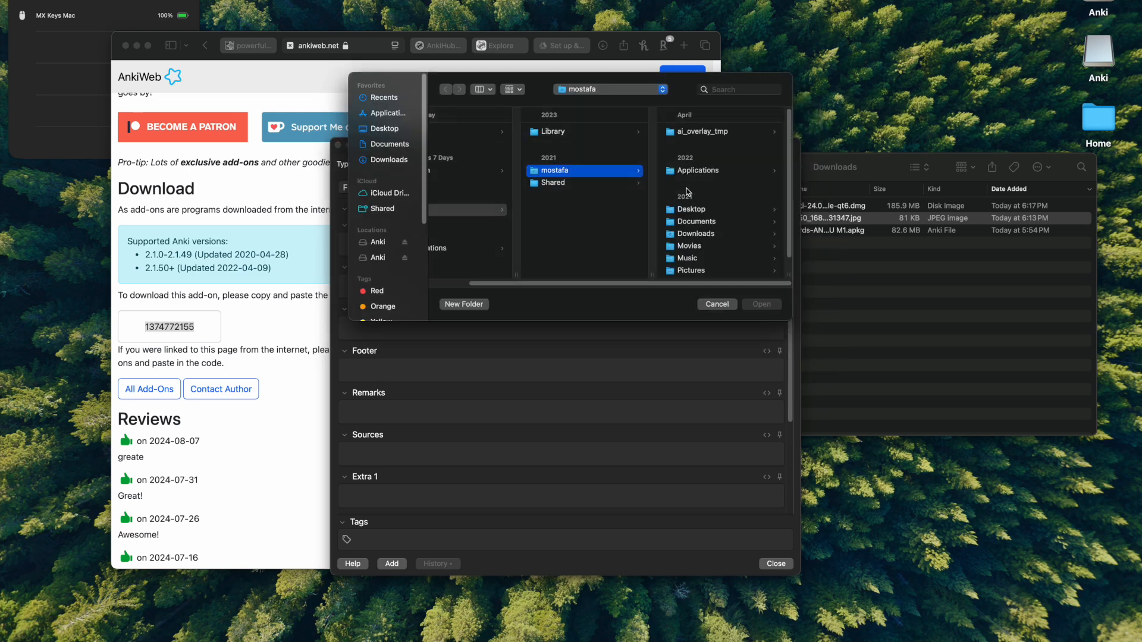
pyautogui.click(399, 159)
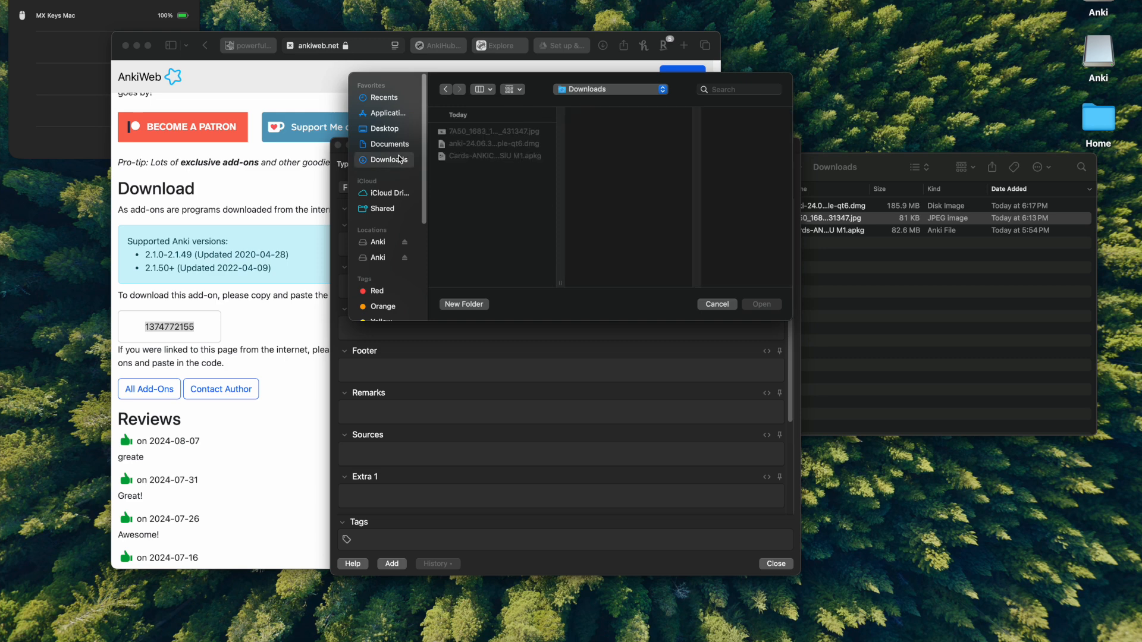
pyautogui.click(474, 133)
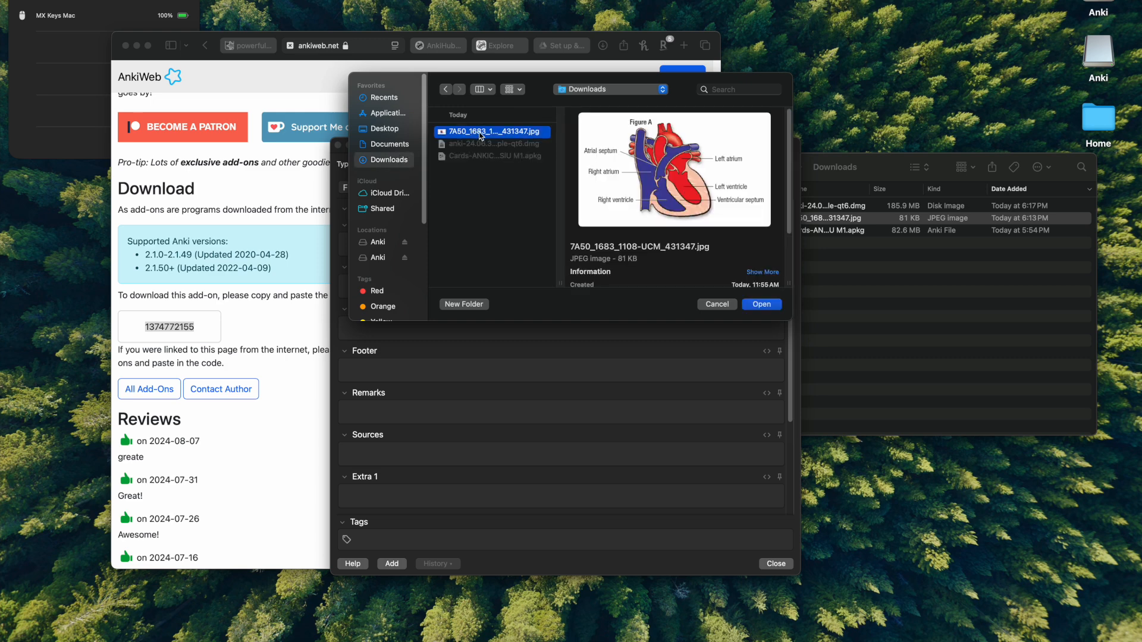
pyautogui.click(762, 305)
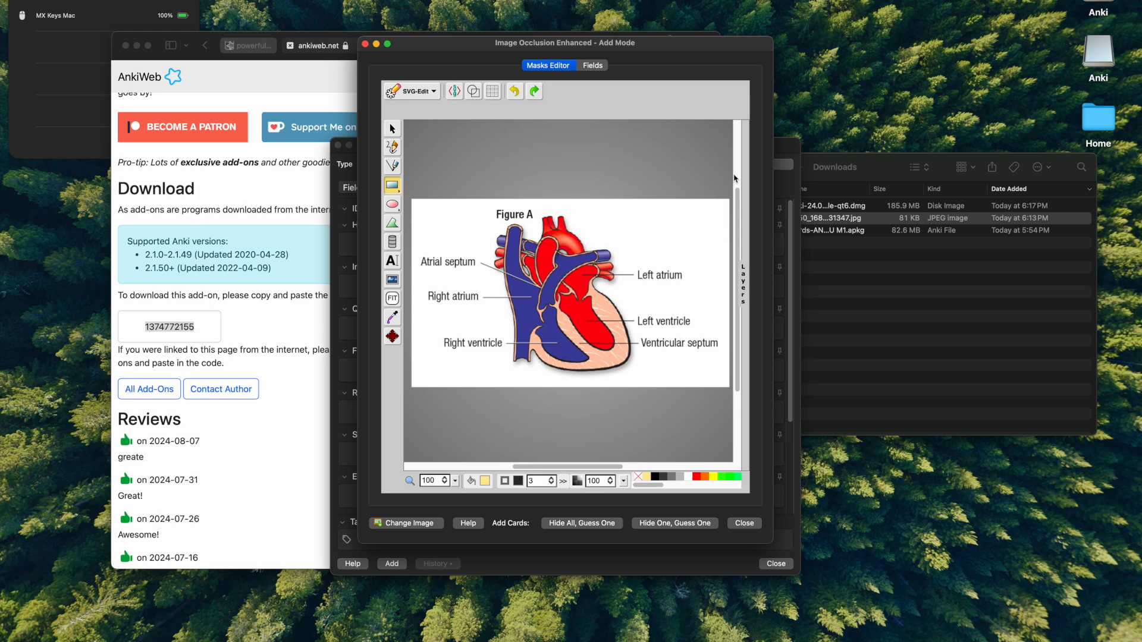
pyautogui.click(392, 204)
pyautogui.moveTo(427, 245); pyautogui.dragTo(456, 275)
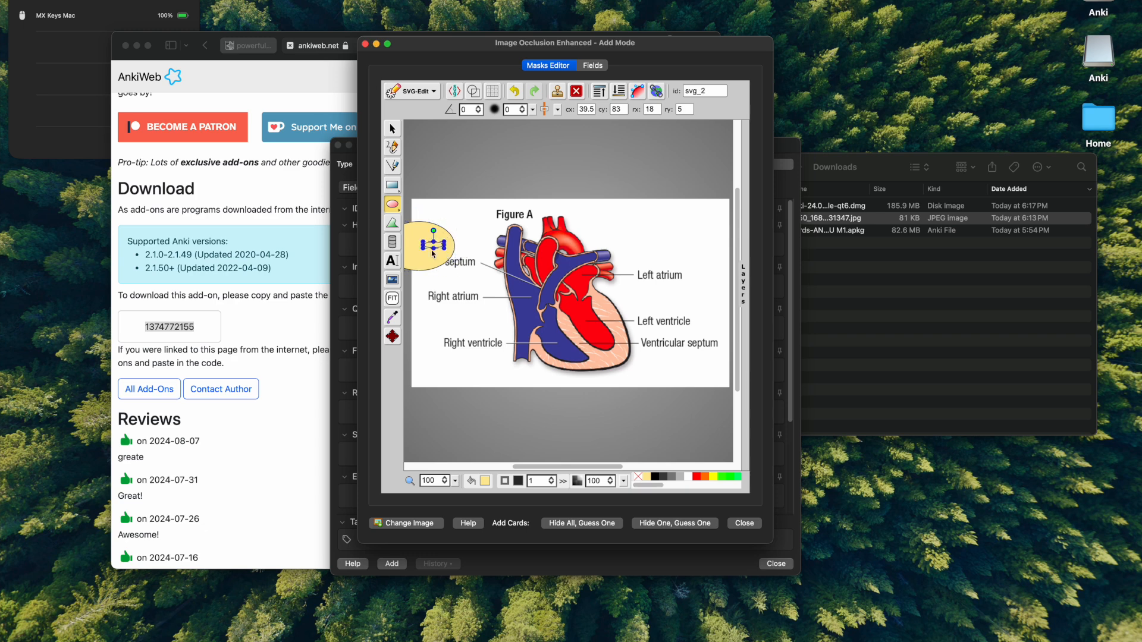
pyautogui.press('Delete')
# Step: Cover each of the six heart labels, from "Atrial septum" to "Ventricular septum", with its own rectangular mask
pyautogui.click(392, 187)
pyautogui.moveTo(419, 249)
pyautogui.mouseDown()
pyautogui.moveTo(458, 277)
pyautogui.moveTo(481, 275)
pyautogui.mouseUp()
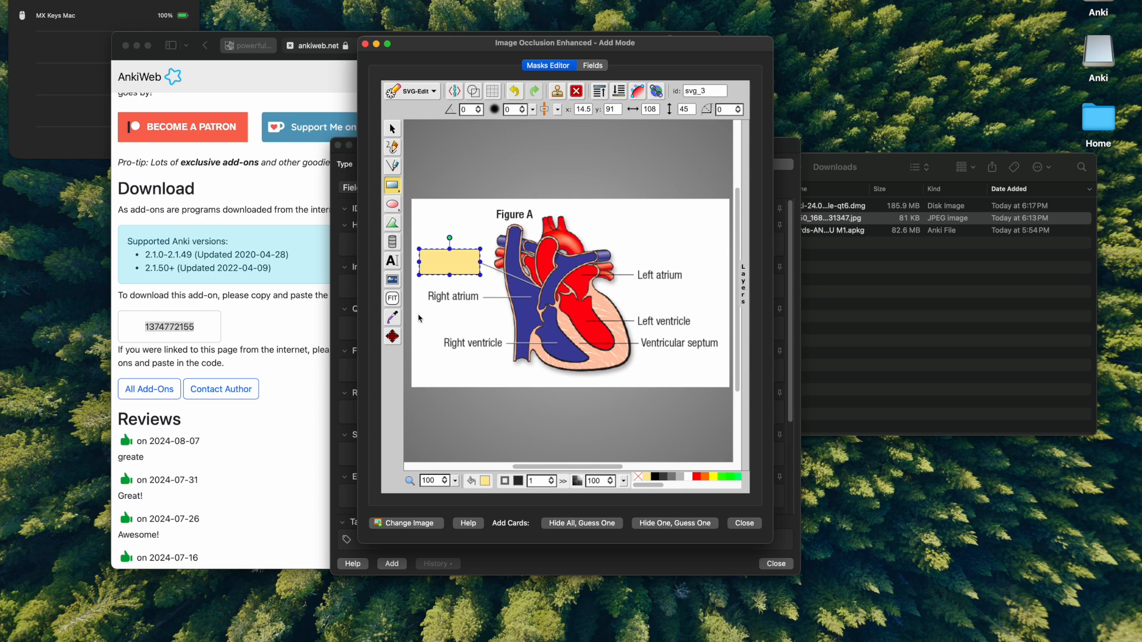
pyautogui.moveTo(423, 286)
pyautogui.mouseDown()
pyautogui.moveTo(487, 319)
pyautogui.moveTo(511, 354)
pyautogui.mouseUp()
pyautogui.moveTo(636, 266); pyautogui.dragTo(685, 285)
pyautogui.moveTo(637, 314)
pyautogui.mouseDown()
pyautogui.moveTo(709, 344)
pyautogui.moveTo(697, 331)
pyautogui.moveTo(673, 353)
pyautogui.moveTo(724, 355)
pyautogui.mouseUp()
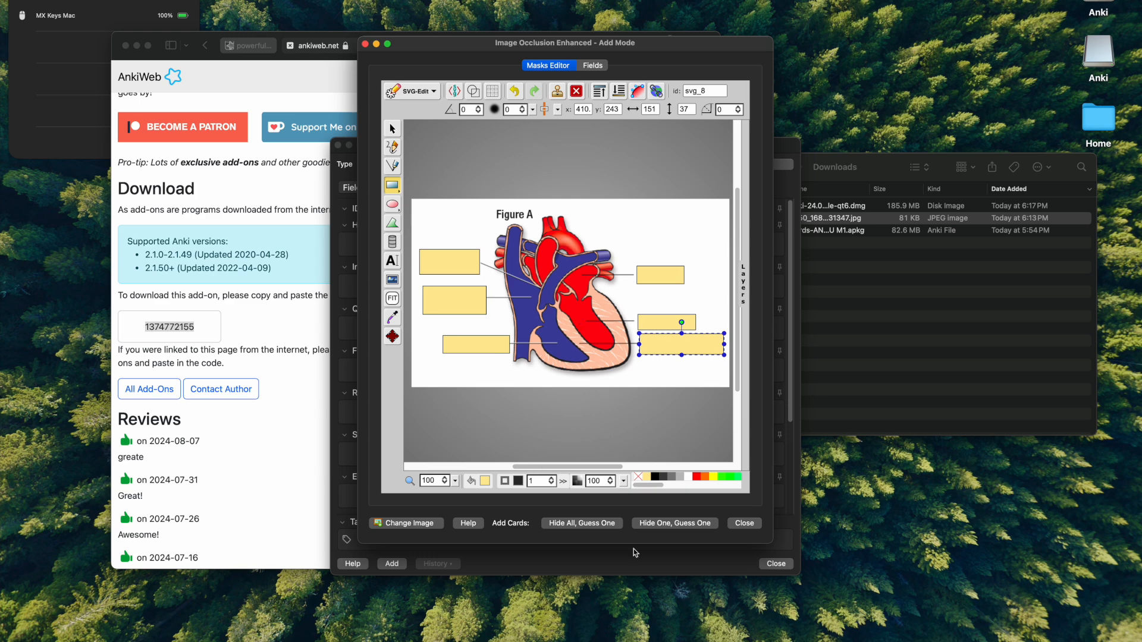
# Step: Close the masks editor without adding cards and load 7A50_1683_1108-UCM_431347.jpg from Downloads into it again
pyautogui.moveTo(475, 48); pyautogui.dragTo(442, 45)
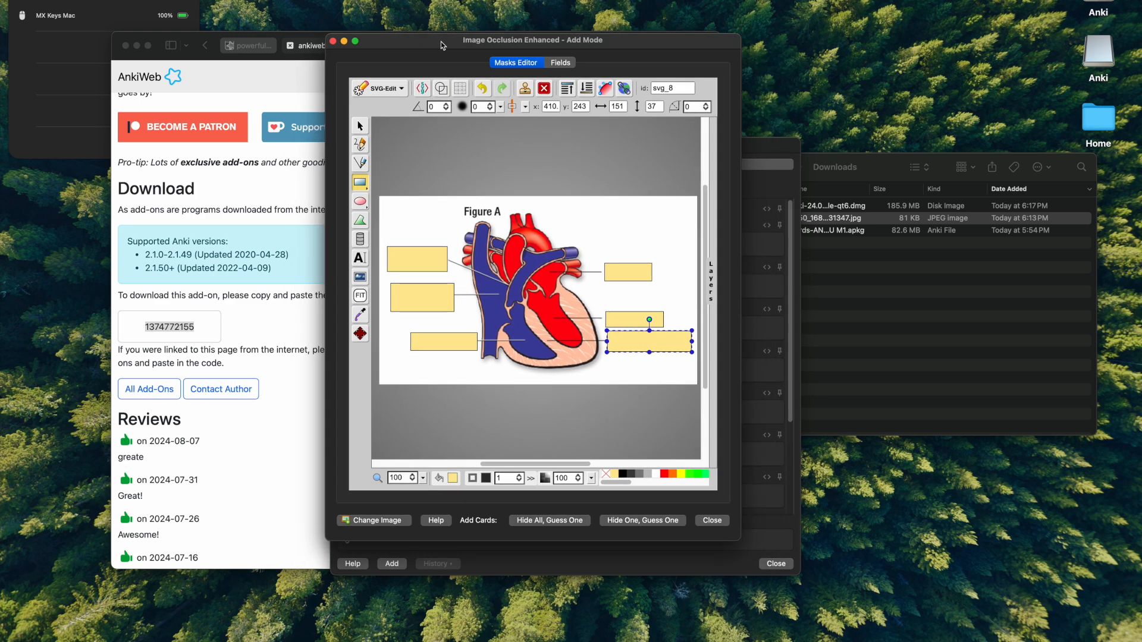
pyautogui.click(711, 522)
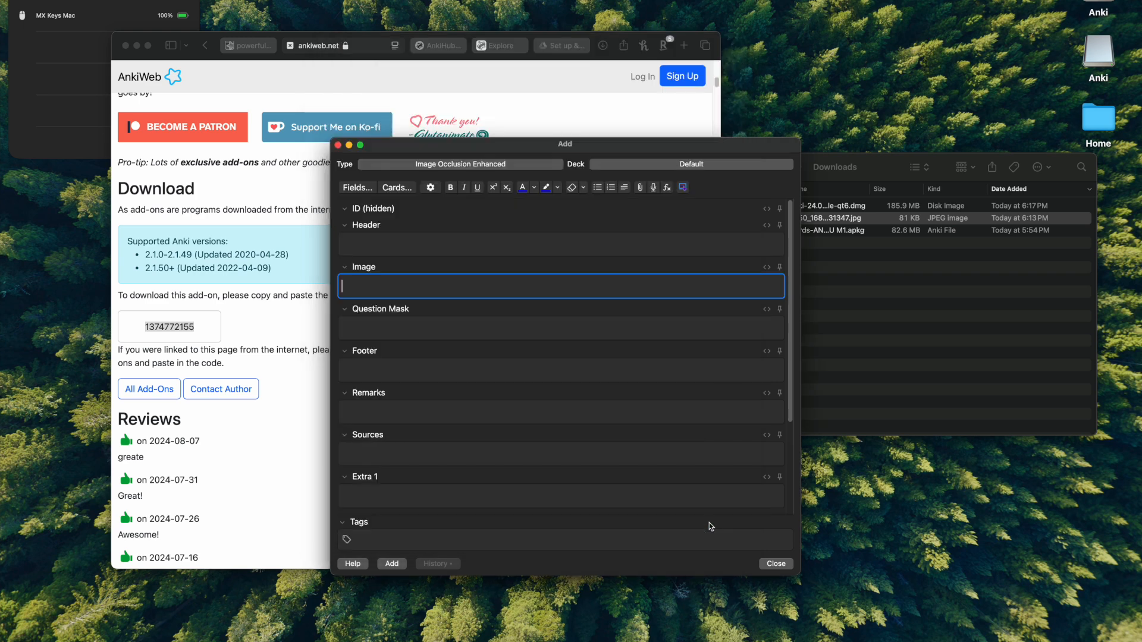
pyautogui.click(684, 187)
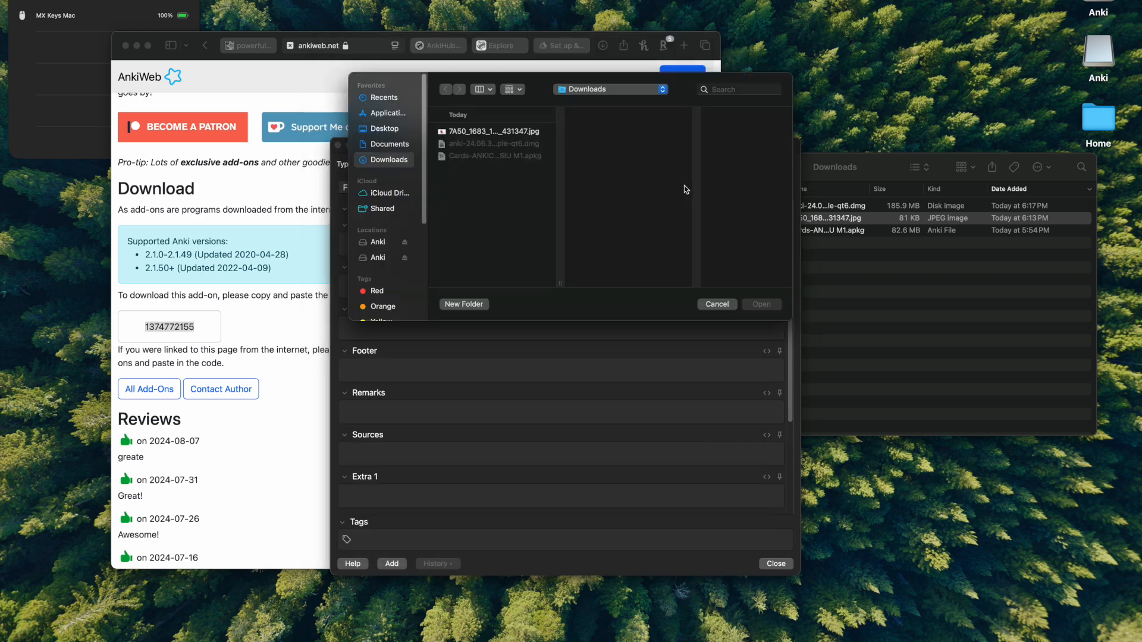
pyautogui.click(485, 132)
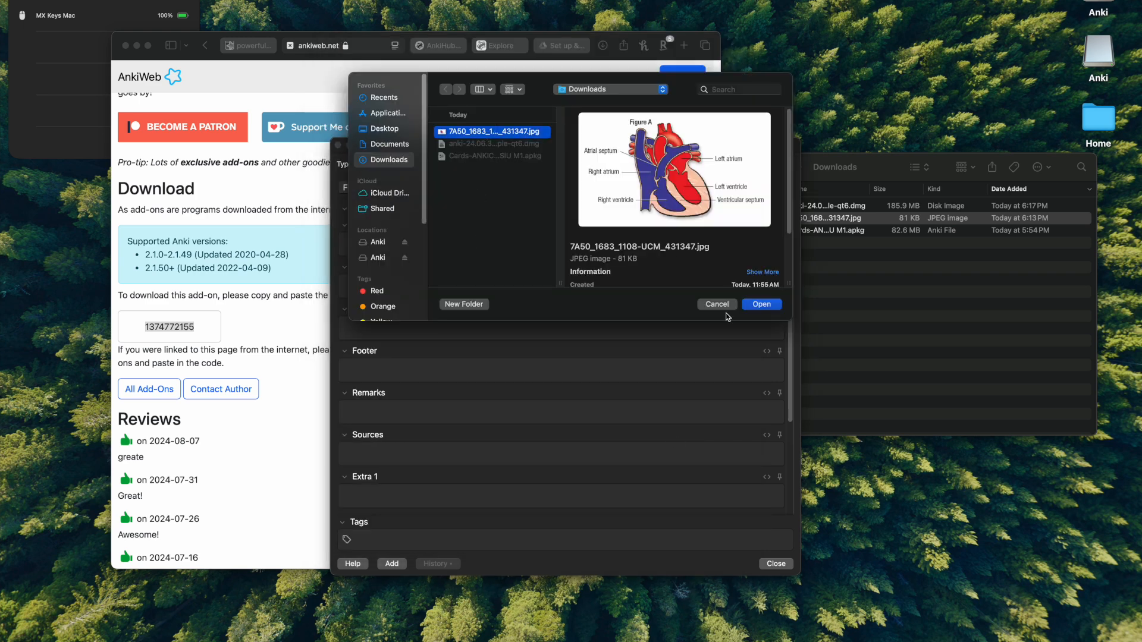
pyautogui.click(761, 304)
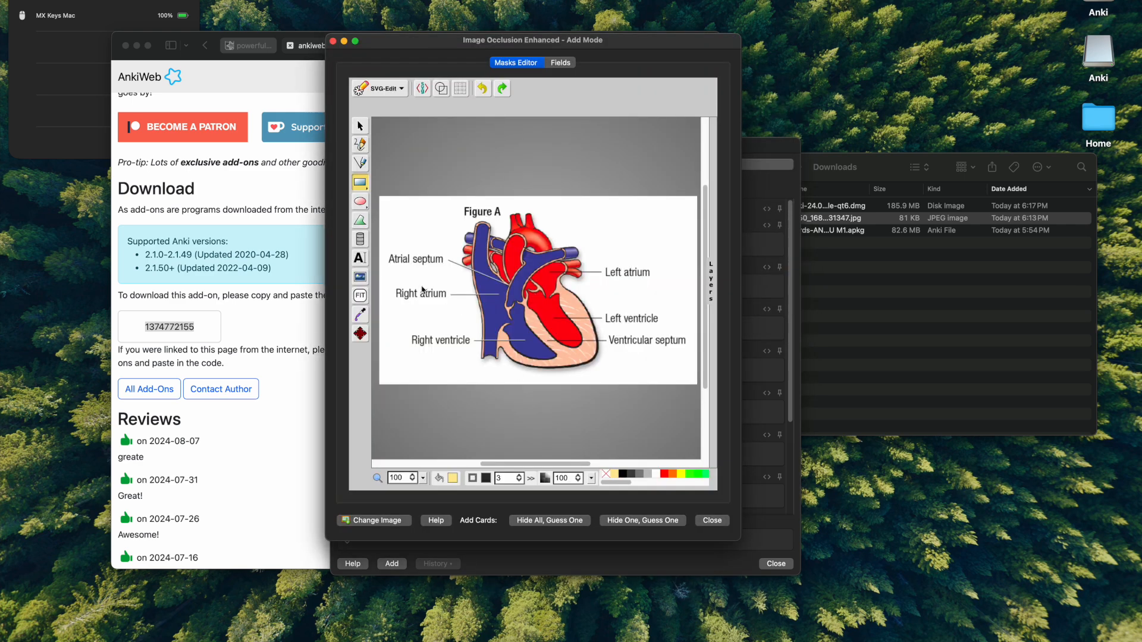
# Step: Mask each of the six heart labels with its own rectangle, add the cards as "Hide All, Guess One", and close the editor windows
pyautogui.moveTo(387, 245)
pyautogui.mouseDown()
pyautogui.moveTo(440, 278)
pyautogui.moveTo(448, 269)
pyautogui.moveTo(435, 304)
pyautogui.moveTo(453, 306)
pyautogui.moveTo(479, 351)
pyautogui.mouseUp()
pyautogui.moveTo(605, 264); pyautogui.dragTo(662, 283)
pyautogui.moveTo(602, 310); pyautogui.dragTo(690, 352)
pyautogui.click(545, 522)
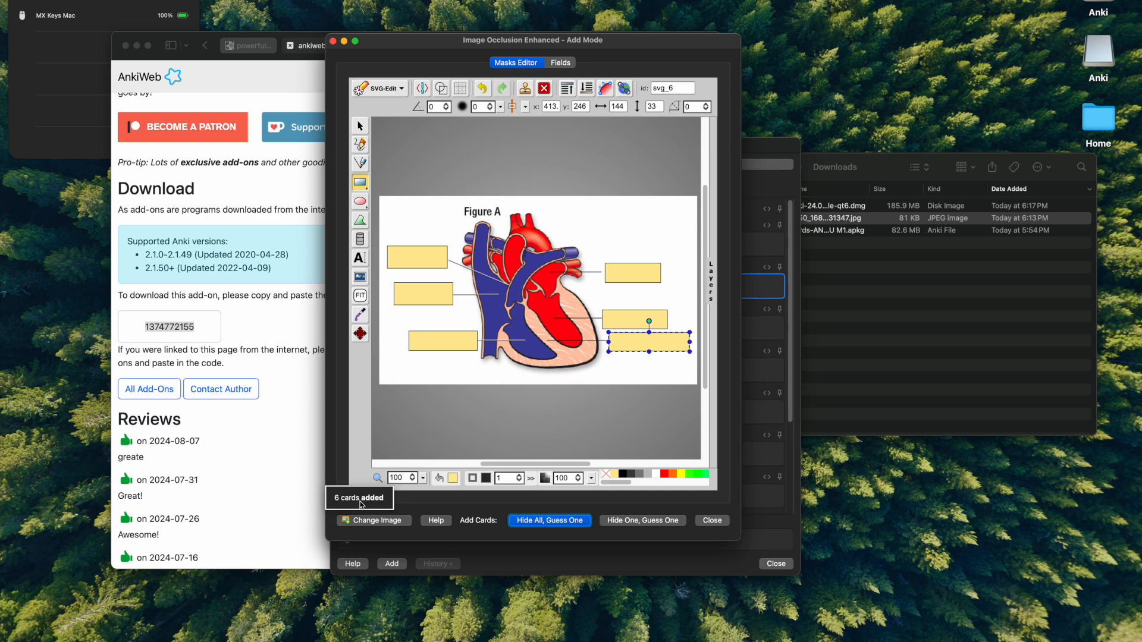
pyautogui.click(333, 41)
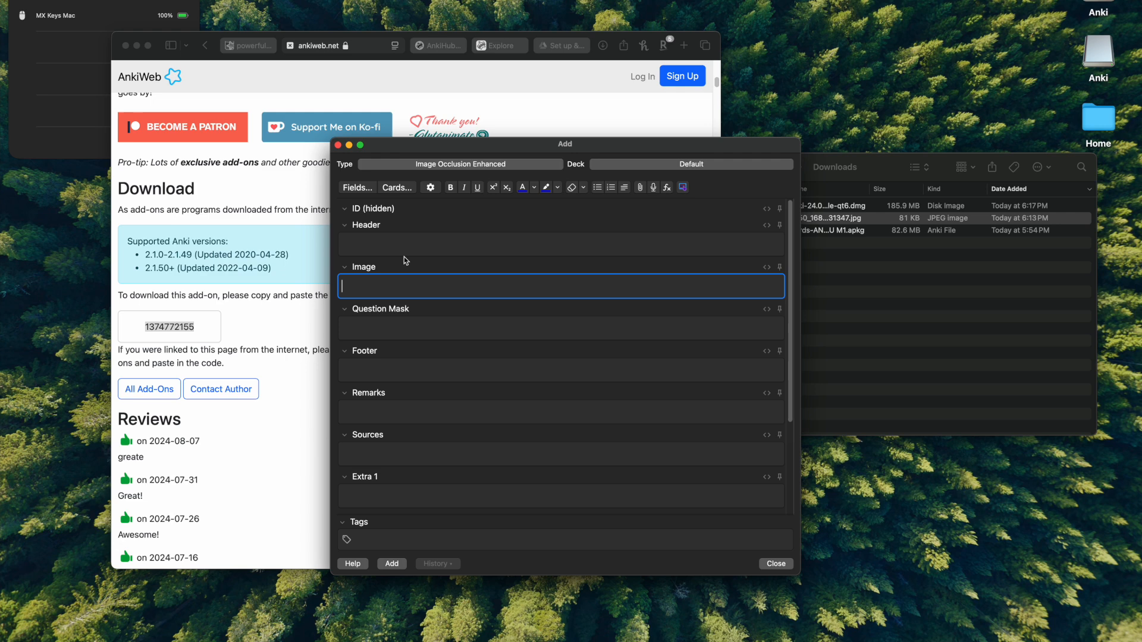
pyautogui.click(337, 144)
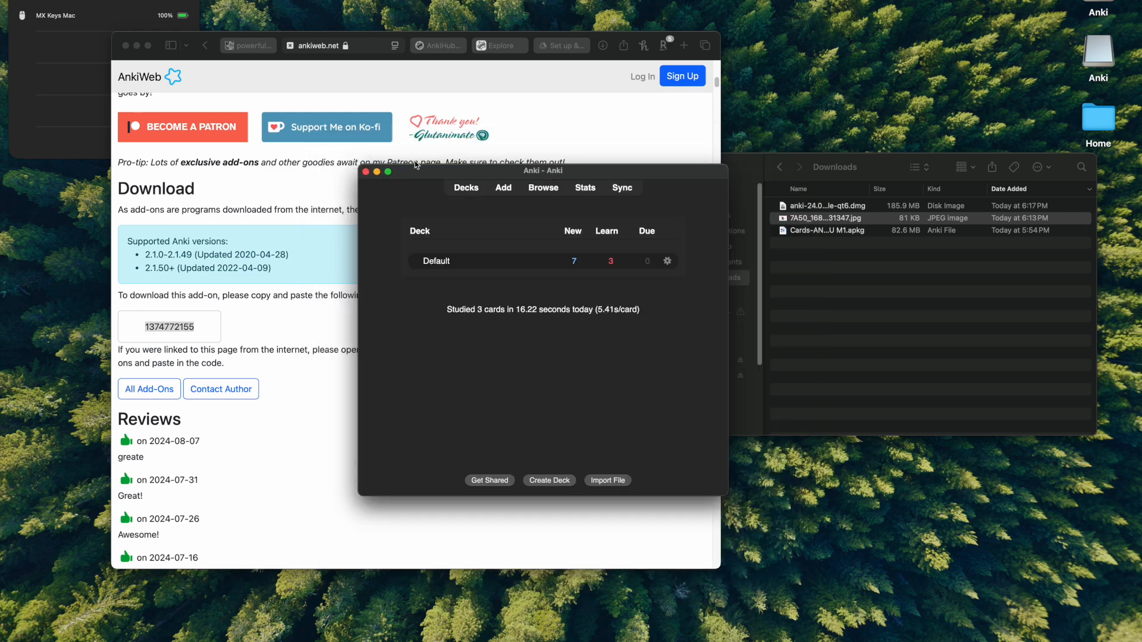
# Step: Study three heart diagram cards in the Default deck, revealing each answer and rating it Good, and return to the deck list
pyautogui.click(448, 266)
pyautogui.click(592, 257)
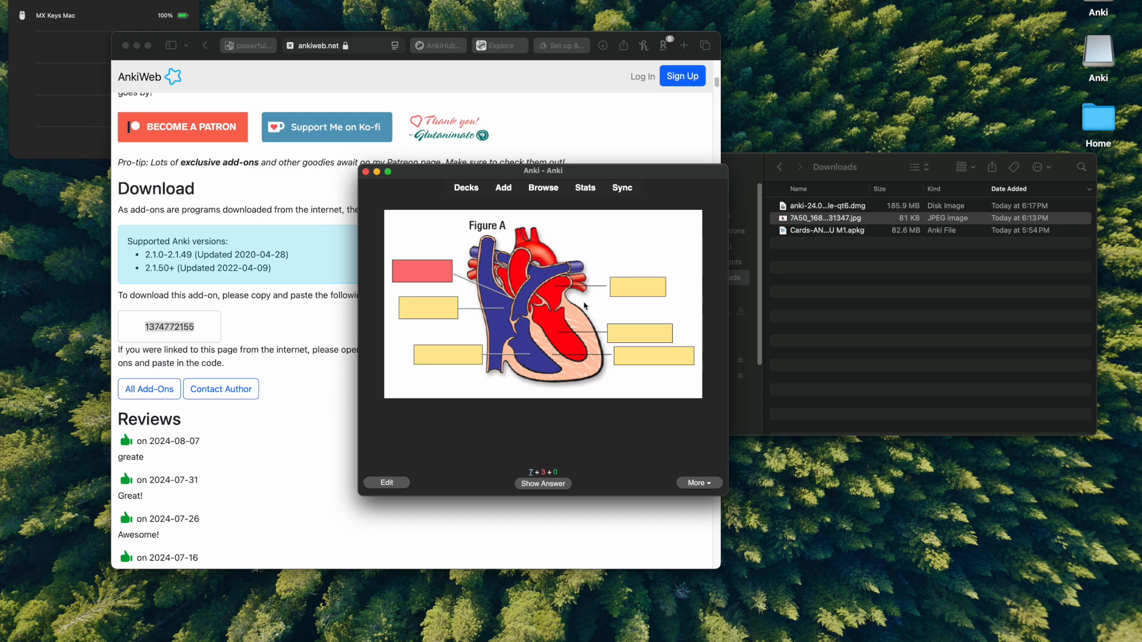
pyautogui.press('space')
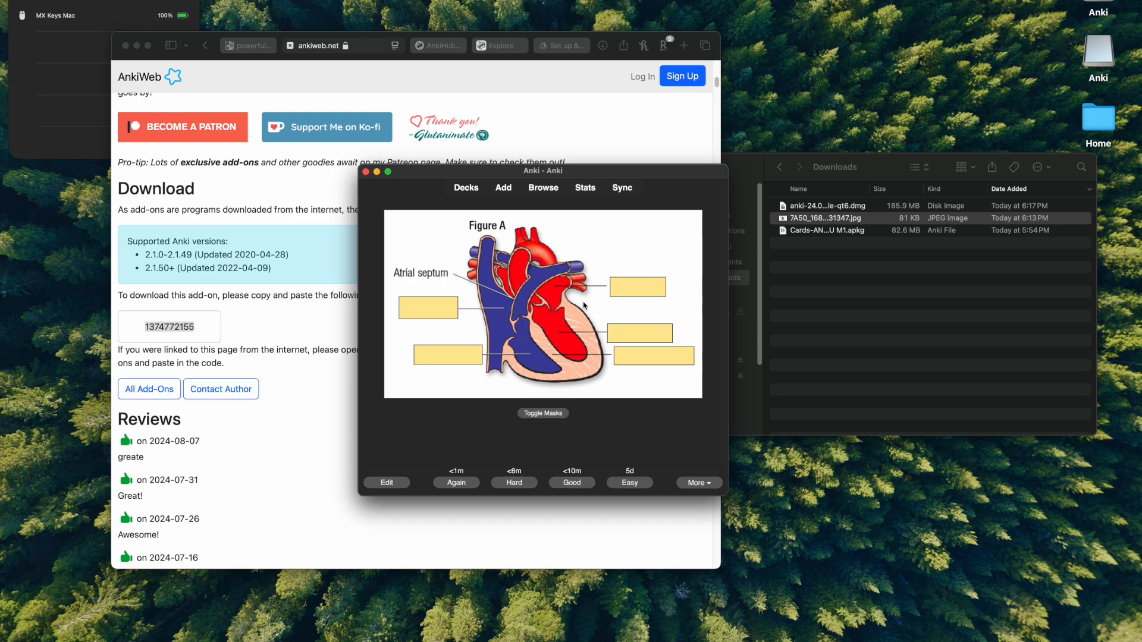
pyautogui.press('space')
pyautogui.press('space')
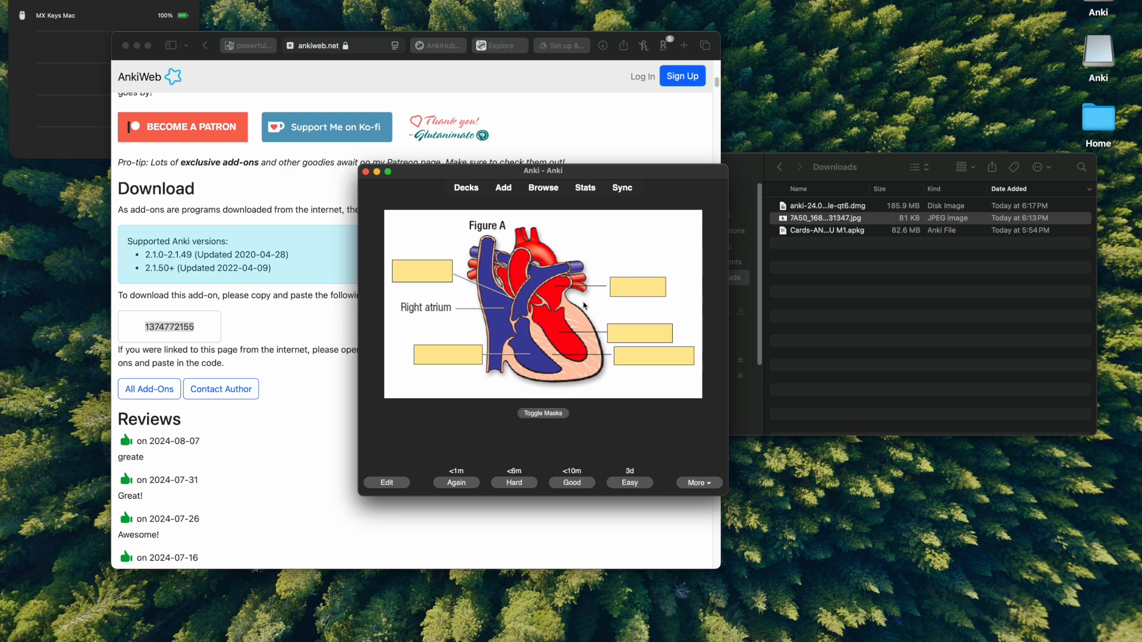
pyautogui.press('space')
pyautogui.press('space')
pyautogui.press('space')
pyautogui.click(460, 192)
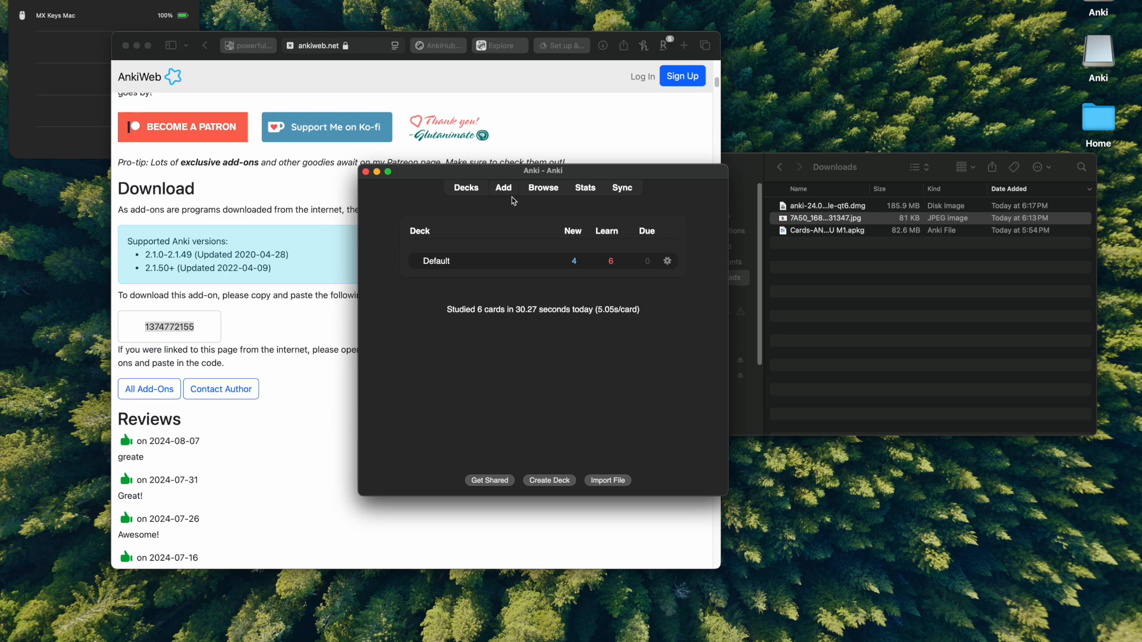
# Step: Start a new Image Occlusion Enhanced note and load 7A50_1683_1108-UCM_431347.jpg into the masks editor
pyautogui.click(503, 188)
pyautogui.click(419, 267)
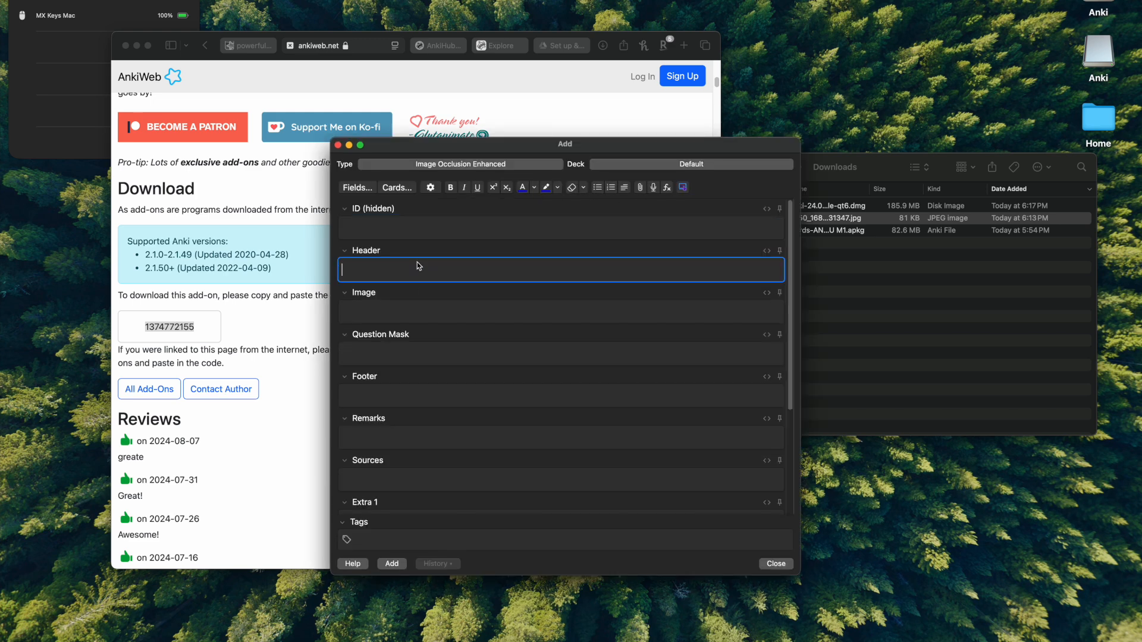
pyautogui.click(426, 316)
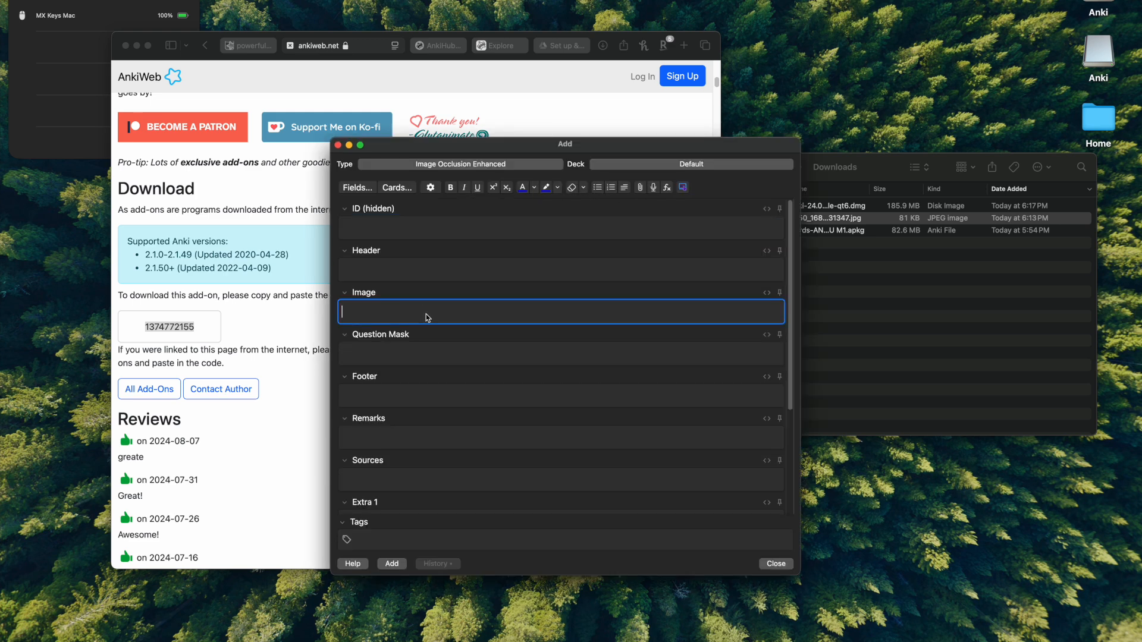
pyautogui.click(683, 188)
pyautogui.click(526, 132)
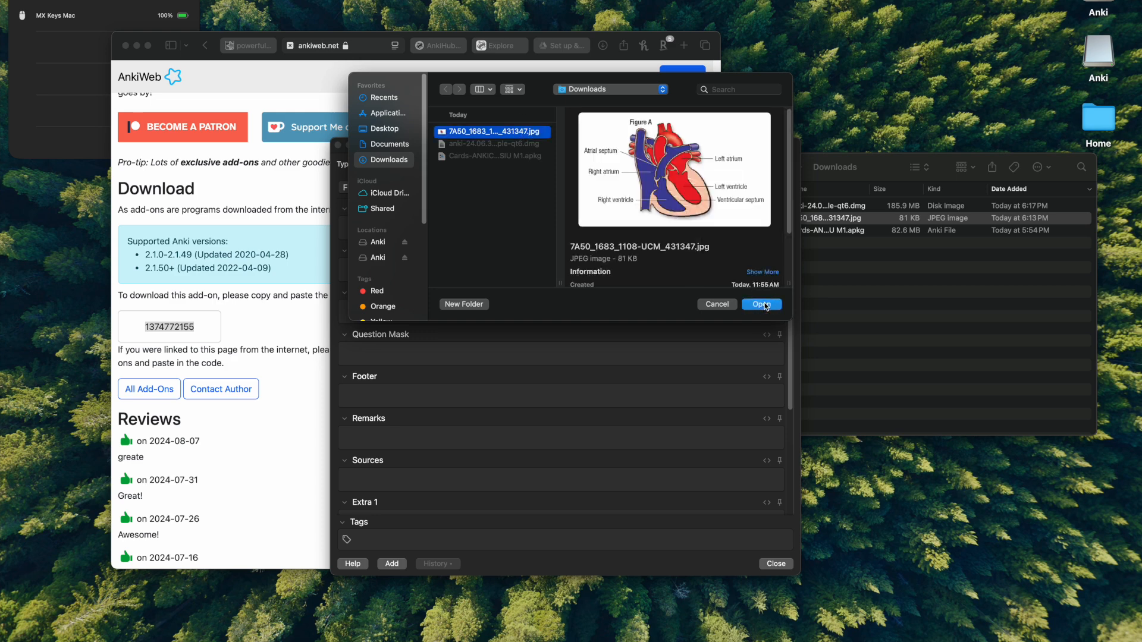
pyautogui.click(762, 304)
# Step: Mask the six heart labels individually, add the cards as "Hide One, Guess One", and close the editor windows
pyautogui.moveTo(386, 245)
pyautogui.mouseDown()
pyautogui.moveTo(450, 277)
pyautogui.moveTo(436, 304)
pyautogui.moveTo(457, 305)
pyautogui.moveTo(458, 350)
pyautogui.moveTo(474, 355)
pyautogui.mouseUp()
pyautogui.moveTo(600, 261)
pyautogui.mouseDown()
pyautogui.moveTo(658, 288)
pyautogui.moveTo(651, 333)
pyautogui.moveTo(675, 345)
pyautogui.moveTo(668, 331)
pyautogui.moveTo(660, 346)
pyautogui.moveTo(696, 357)
pyautogui.moveTo(688, 349)
pyautogui.mouseUp()
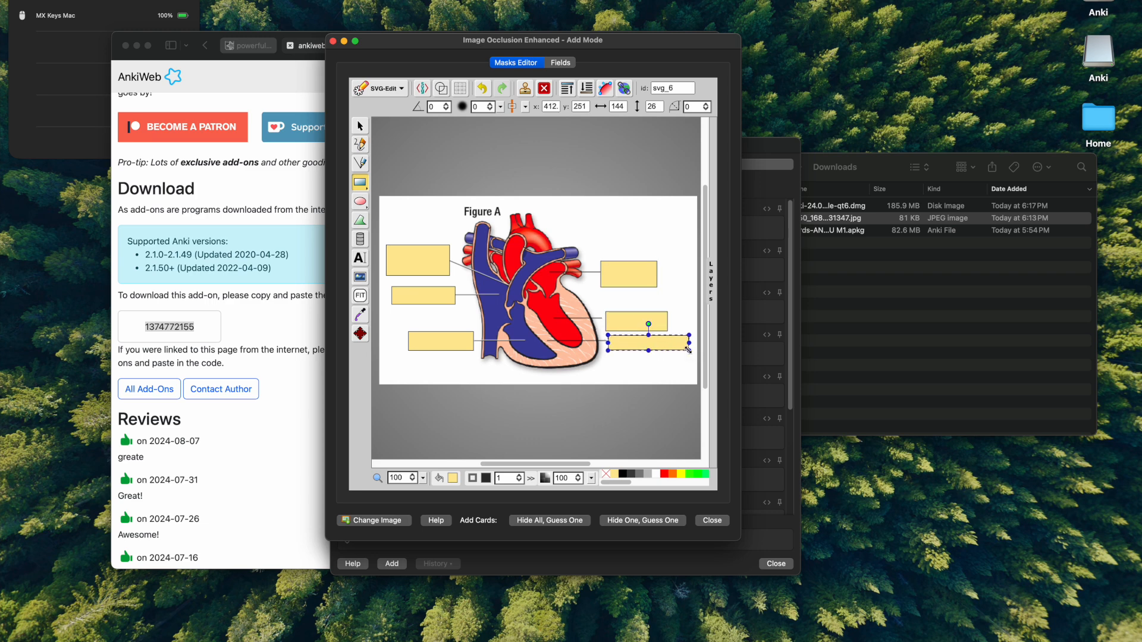
pyautogui.click(658, 521)
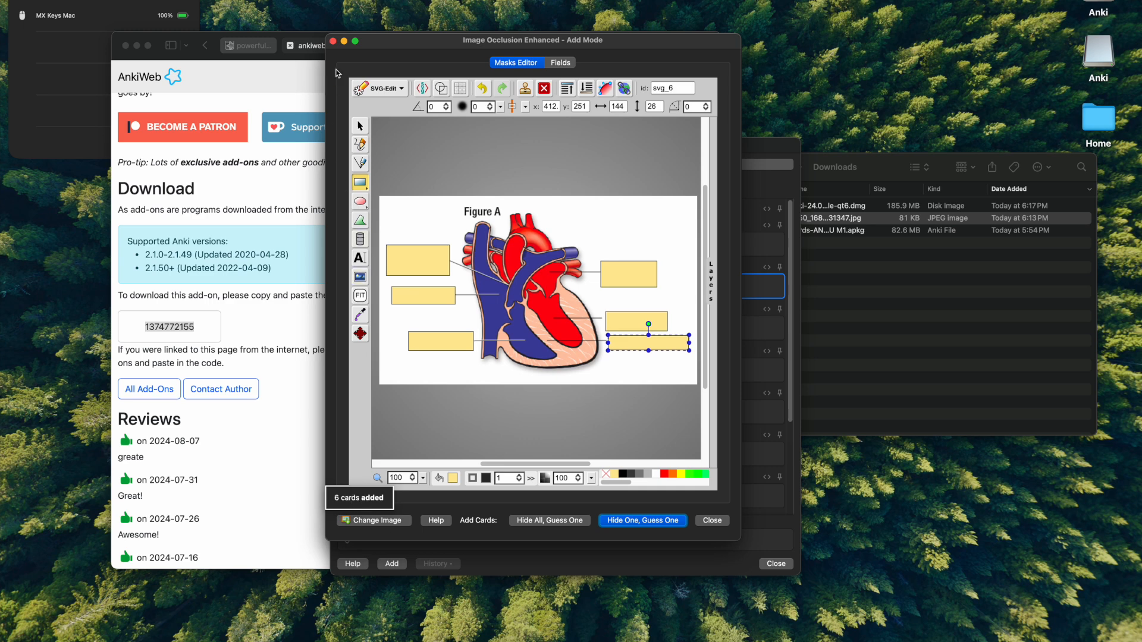
pyautogui.click(333, 40)
pyautogui.click(340, 154)
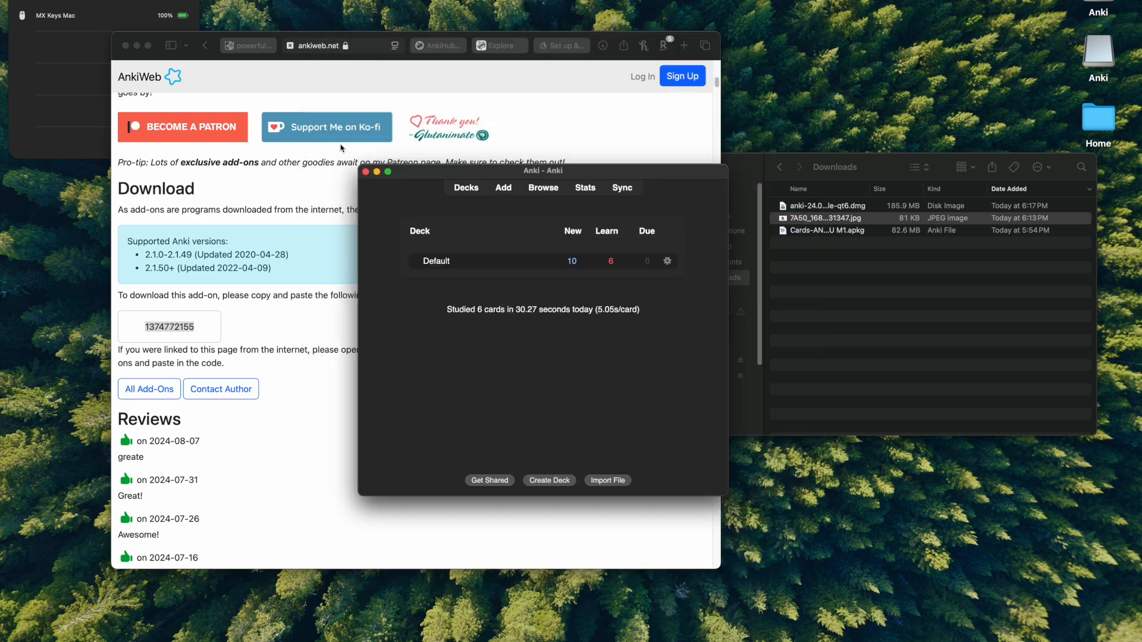
# Step: Resume studying the Default deck and rate the three remaining "Hide All, Guess One" heart cards Good
pyautogui.click(437, 261)
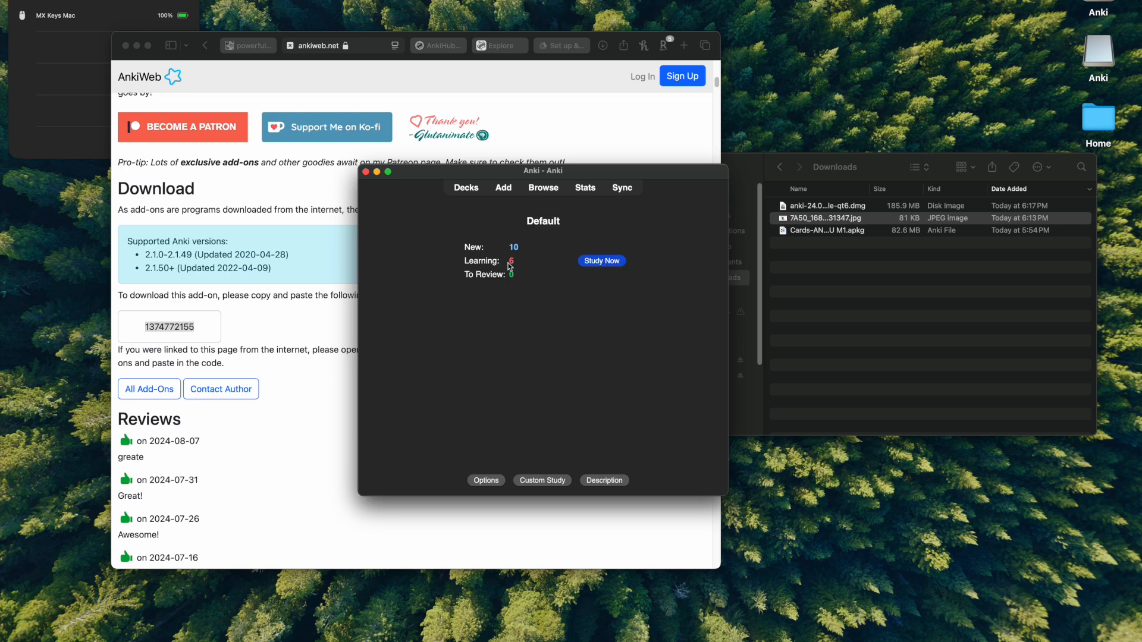
pyautogui.click(596, 265)
pyautogui.press('space')
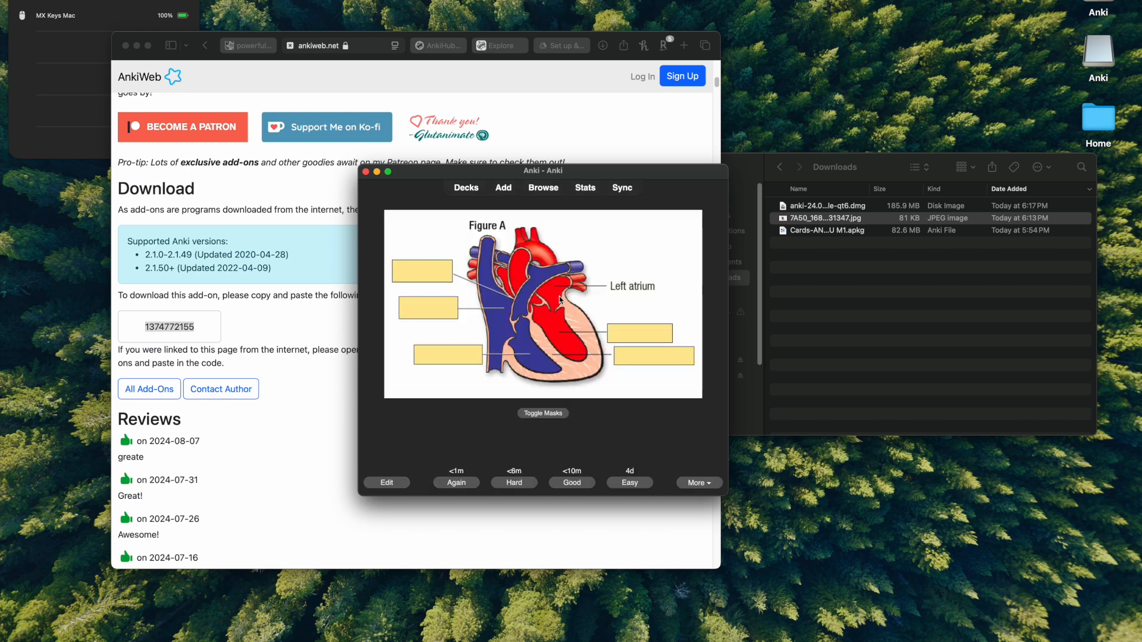
pyautogui.press('space')
pyautogui.press('space')
pyautogui.press('space')
pyautogui.press('space')
pyautogui.press('space')
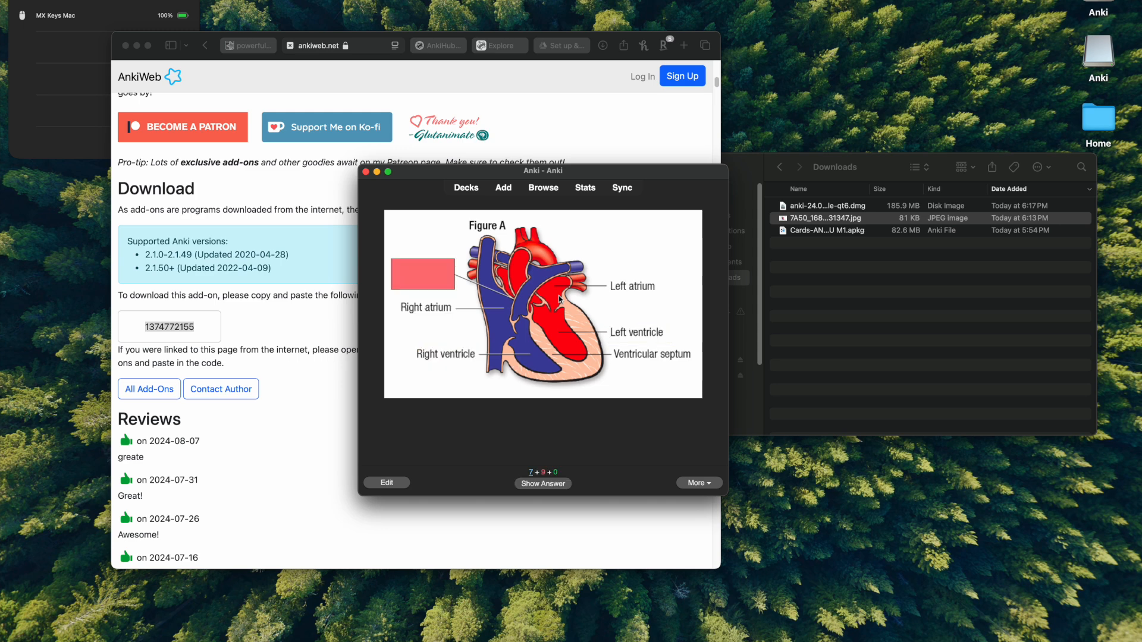
# Step: Reveal the answers of three "Hide One, Guess One" heart cards and rate each one Good
pyautogui.press('space')
pyautogui.press('space')
pyautogui.press('space')
pyautogui.press('space')
pyautogui.press('space')
pyautogui.press('space')
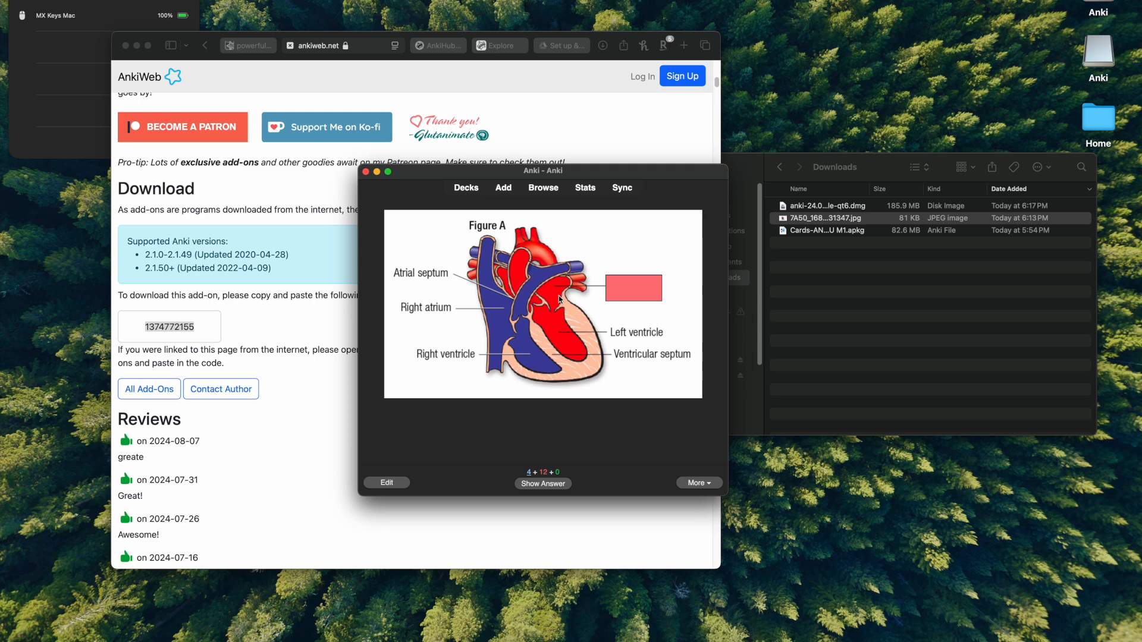
# Step: Open the card browser and enter "the heart is awesome" in the Extra 1 field of the first IO card's note
pyautogui.click(543, 188)
pyautogui.moveTo(776, 156); pyautogui.dragTo(1029, 9)
pyautogui.scroll(-1, 801, 268)
pyautogui.scroll(-5, 801, 272)
pyautogui.click(736, 274)
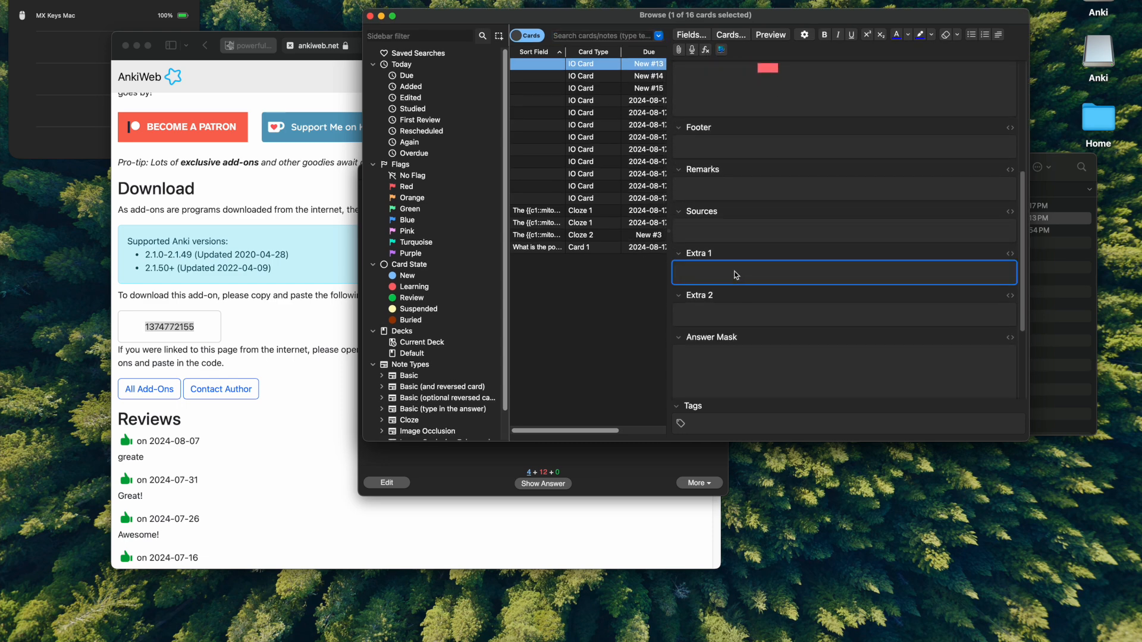
pyautogui.write('the heart is awesome')
# Step: Preview the question side of the edited heart card, close the preview and card browser, and return to the deck list
pyautogui.scroll(5, 741, 198)
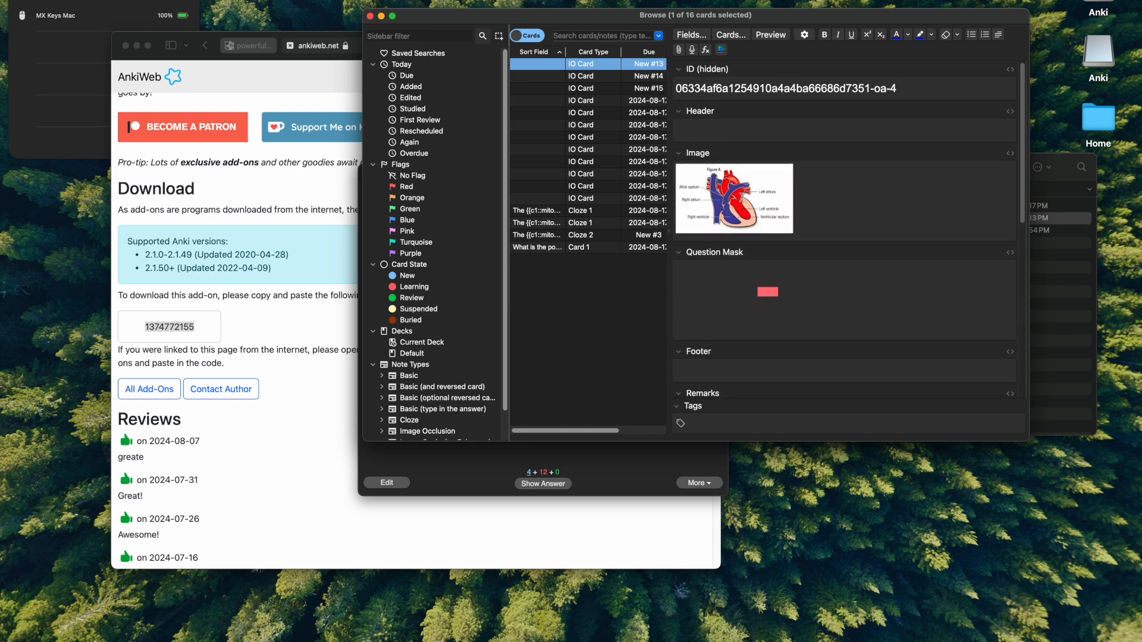
pyautogui.scroll(-2, 741, 199)
pyautogui.click(771, 35)
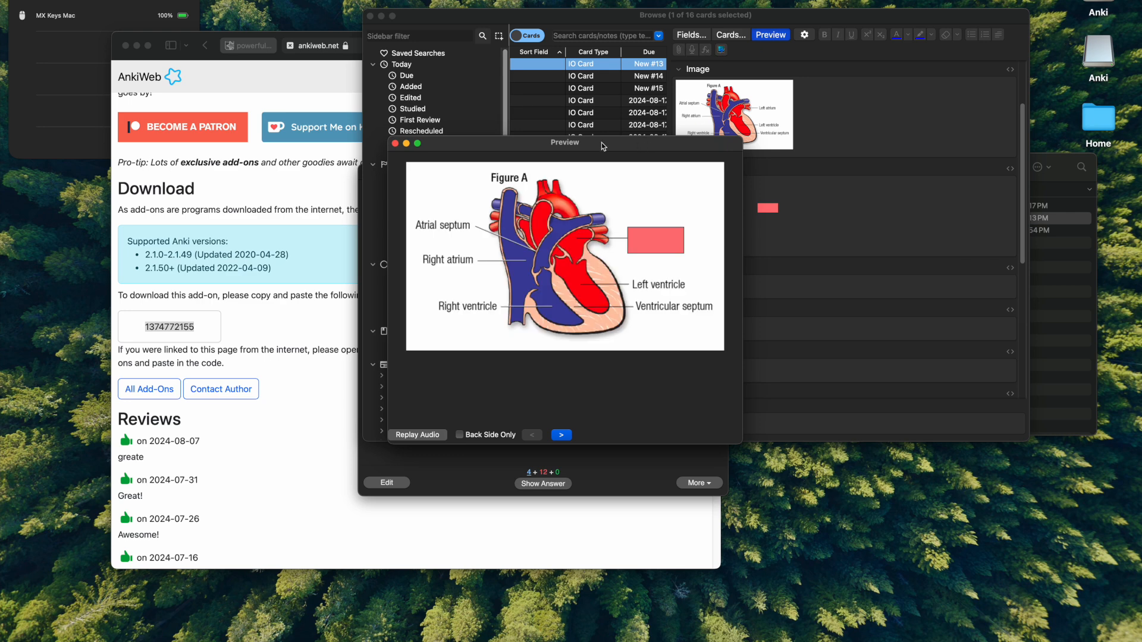
pyautogui.moveTo(454, 148); pyautogui.dragTo(576, 147)
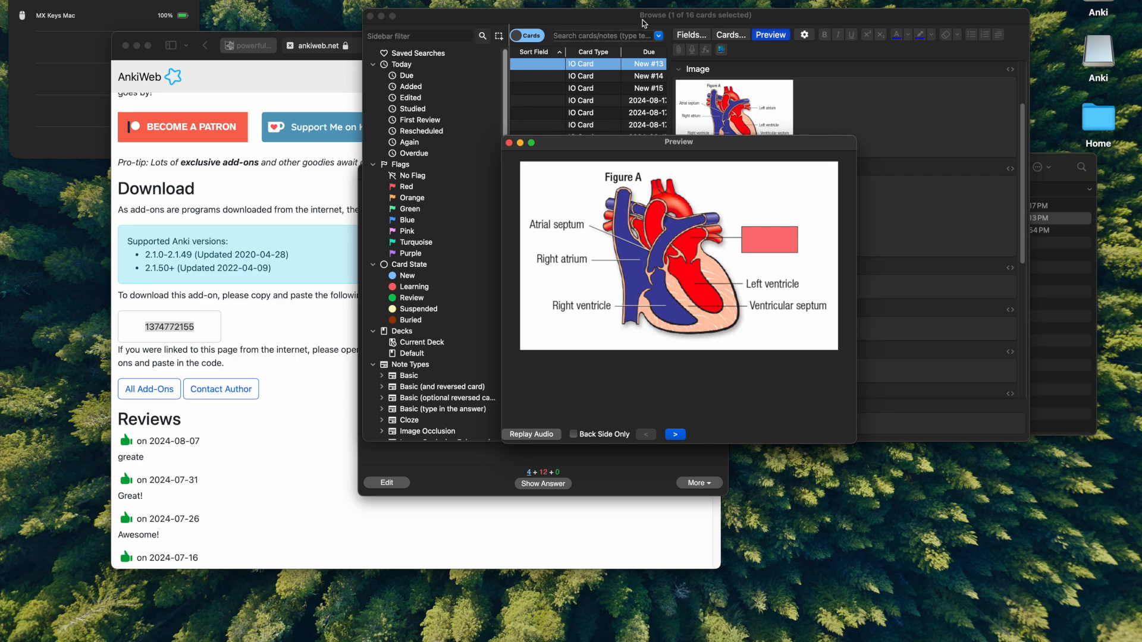
pyautogui.moveTo(652, 22); pyautogui.dragTo(501, 398)
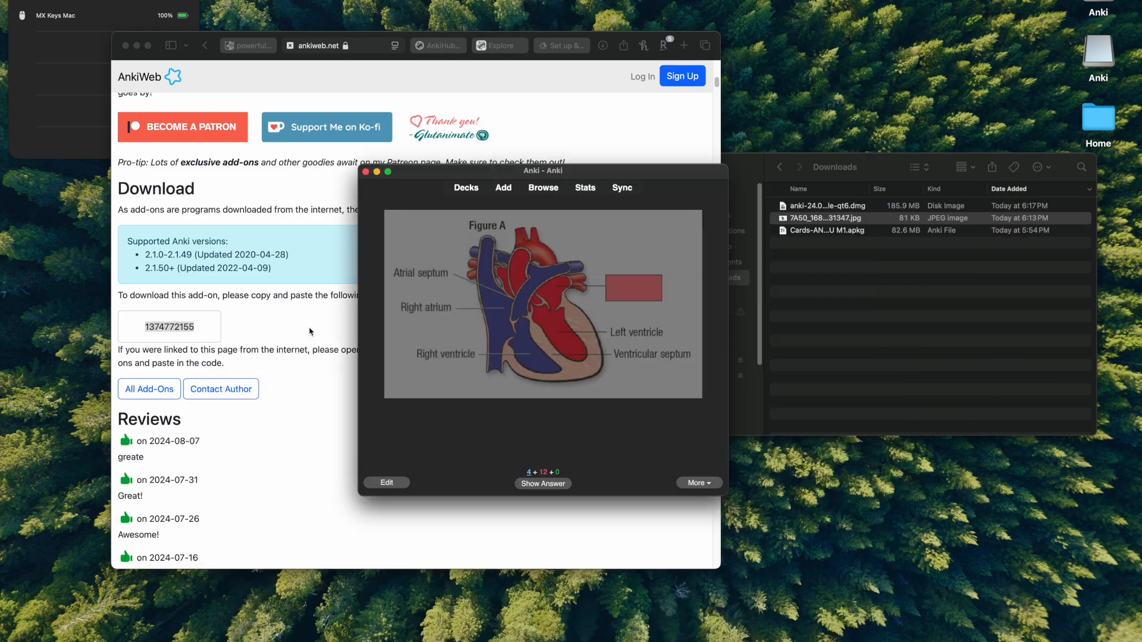
pyautogui.click(218, 392)
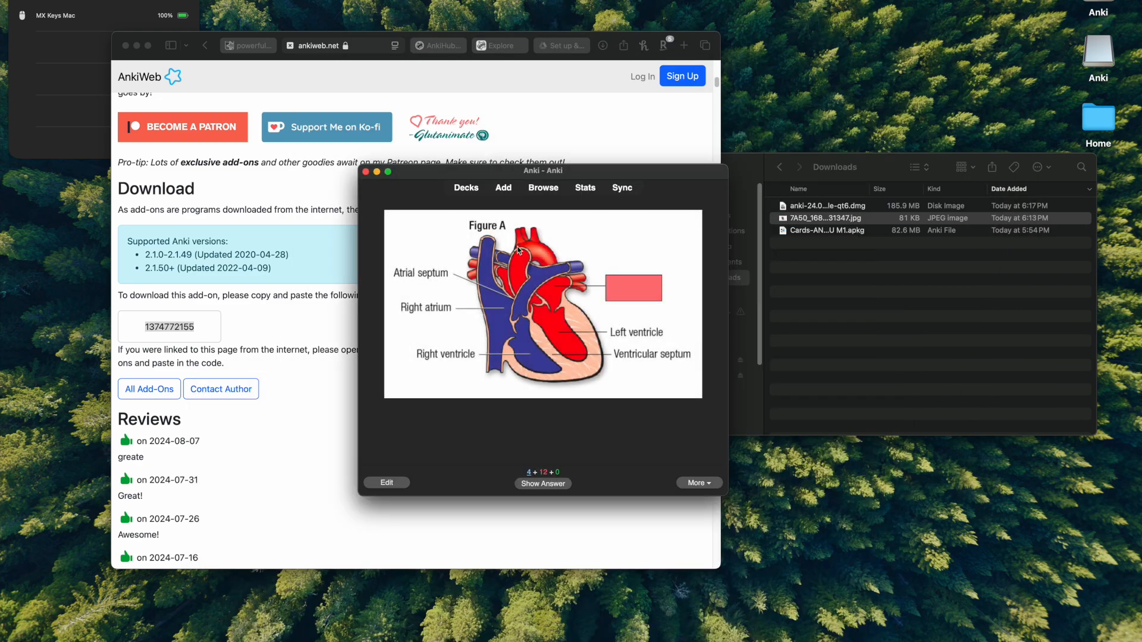
pyautogui.click(475, 192)
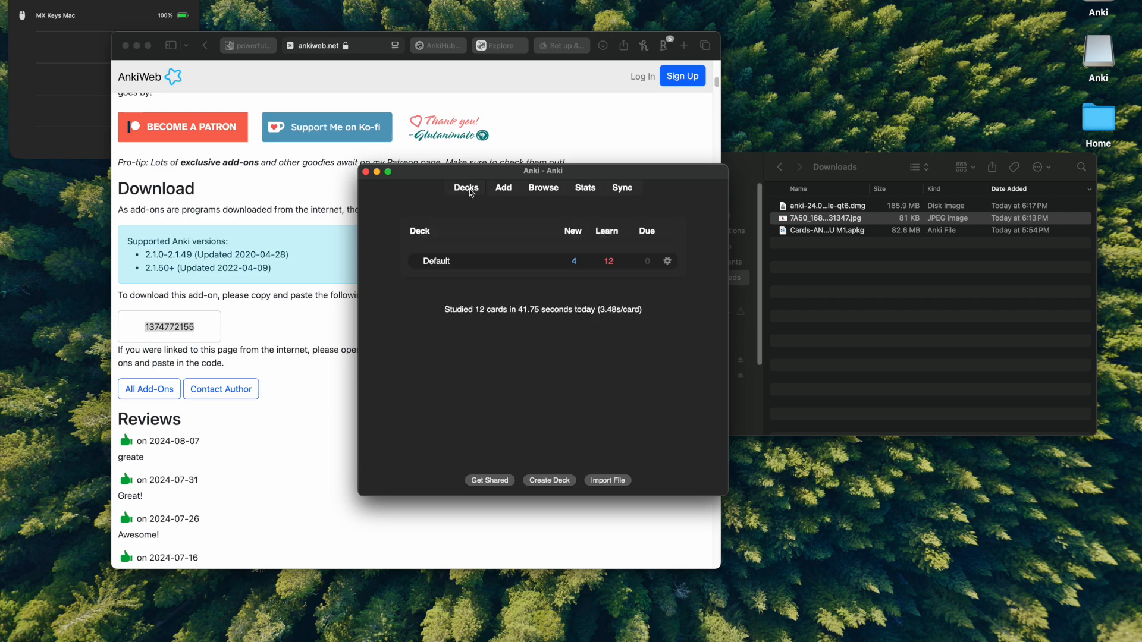
# Step: Reopen the card browser, preview the first IO card's answer side with its Extra 1 text, and close both windows
pyautogui.click(544, 188)
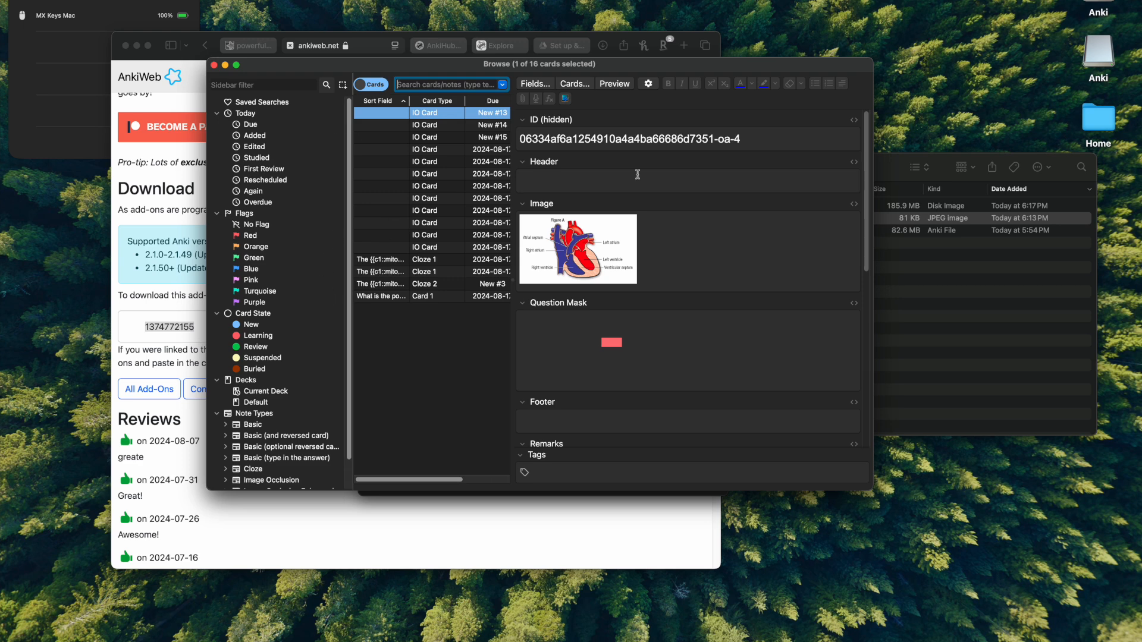
pyautogui.click(616, 85)
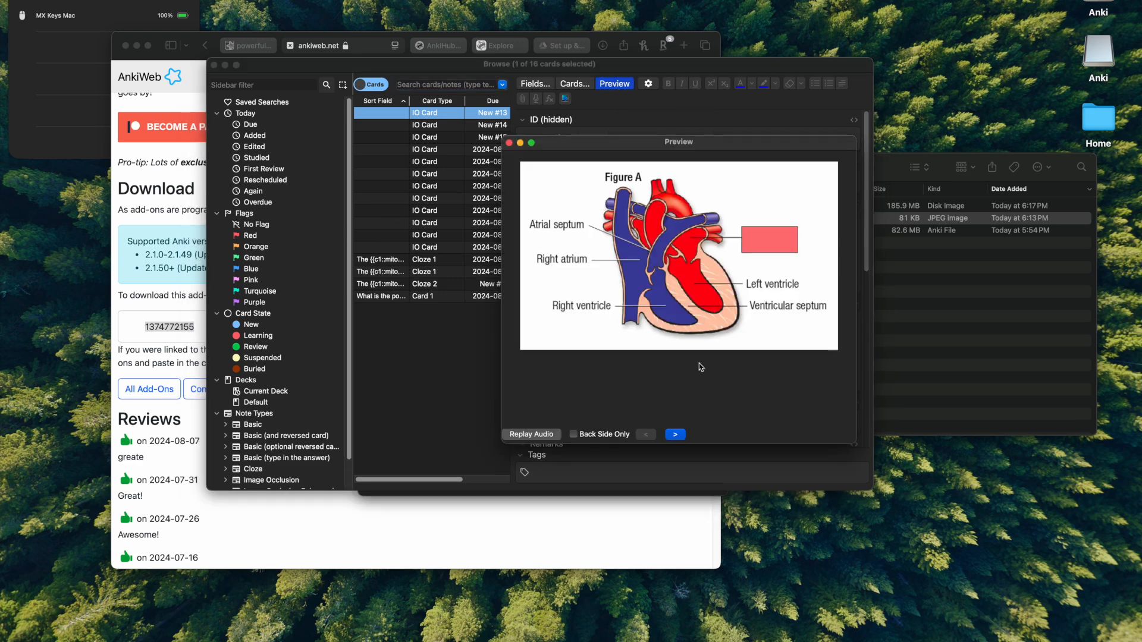
pyautogui.click(679, 435)
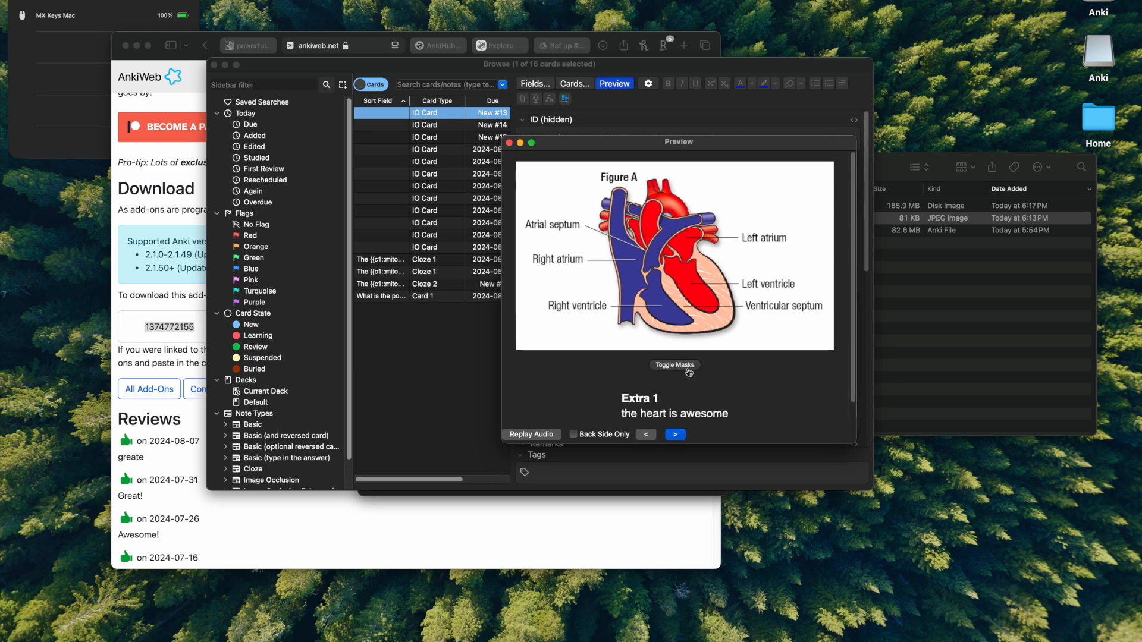
pyautogui.scroll(-1, 689, 373)
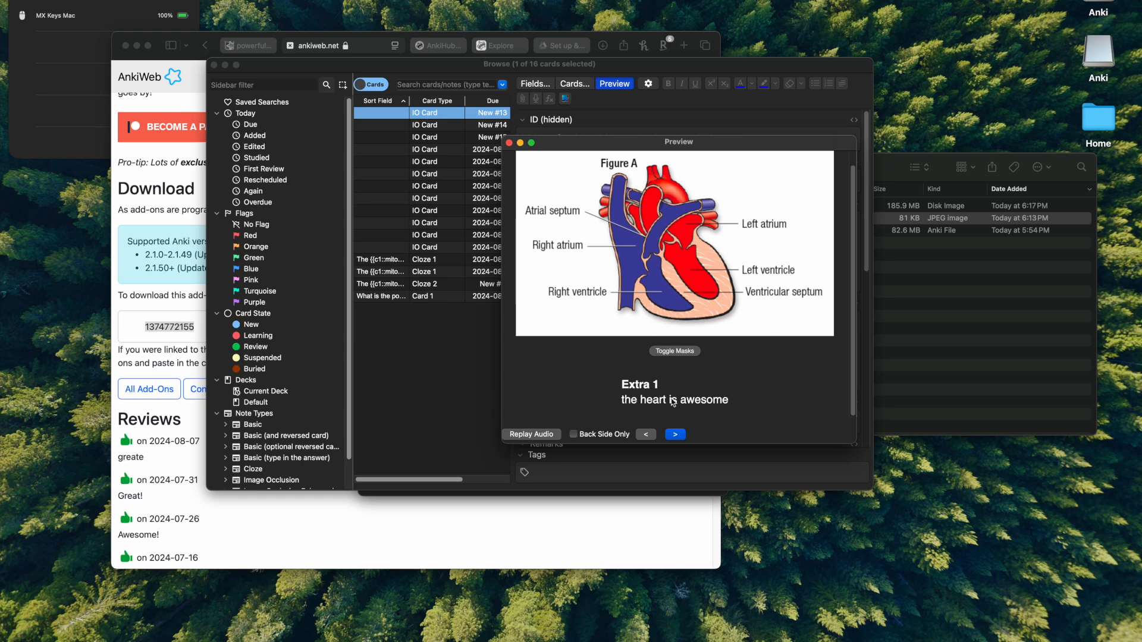
pyautogui.click(510, 143)
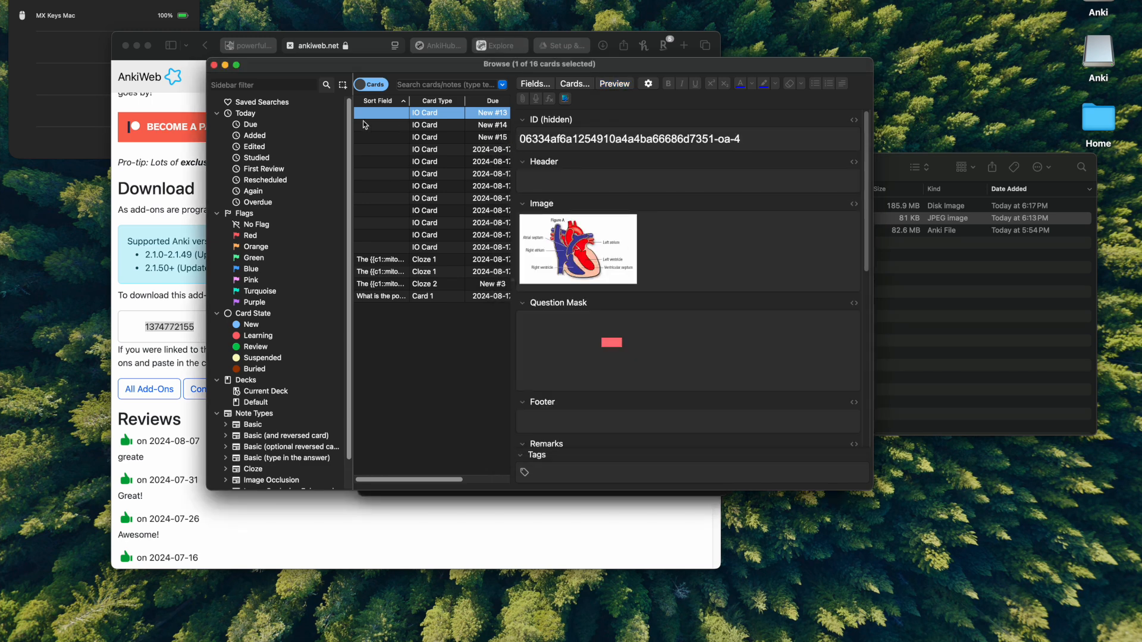
pyautogui.click(213, 65)
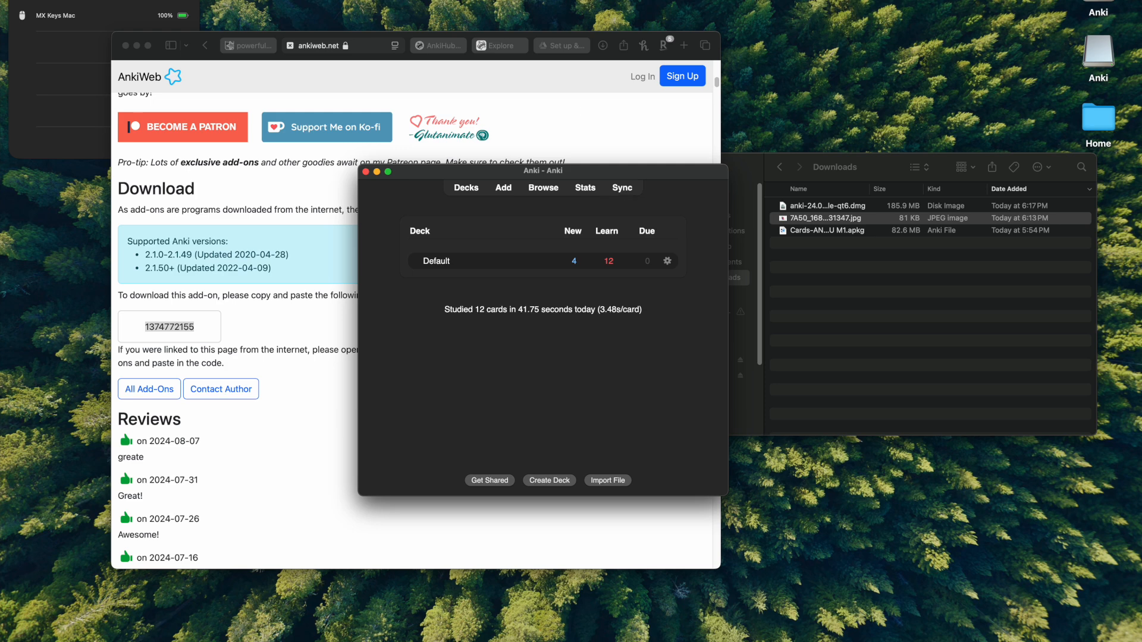
# Step: Examine the AnkiHub home page and the subscribed decks and search results on its Explore page in the browser
pyautogui.click(437, 51)
pyautogui.moveTo(421, 105)
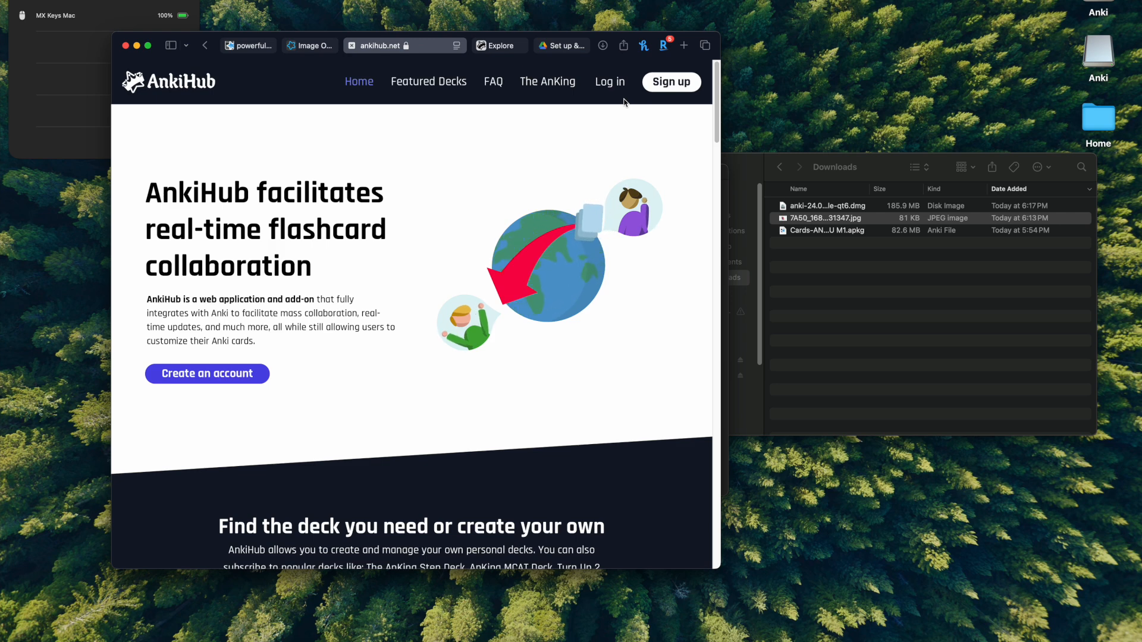
pyautogui.click(508, 50)
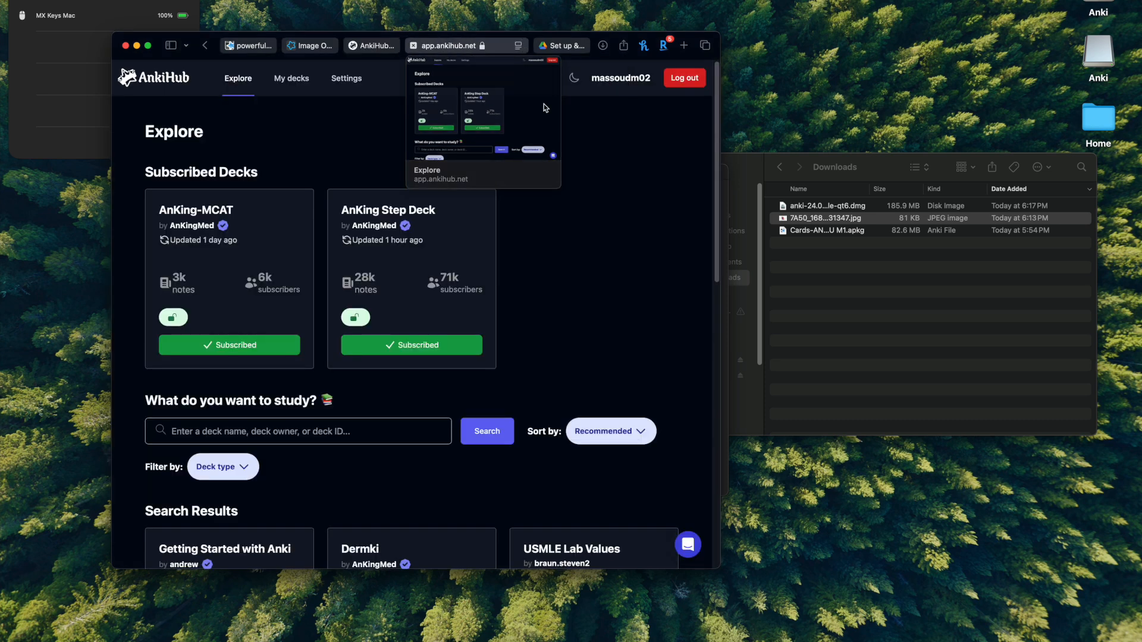
pyautogui.scroll(-2, 475, 208)
pyautogui.scroll(2, 475, 209)
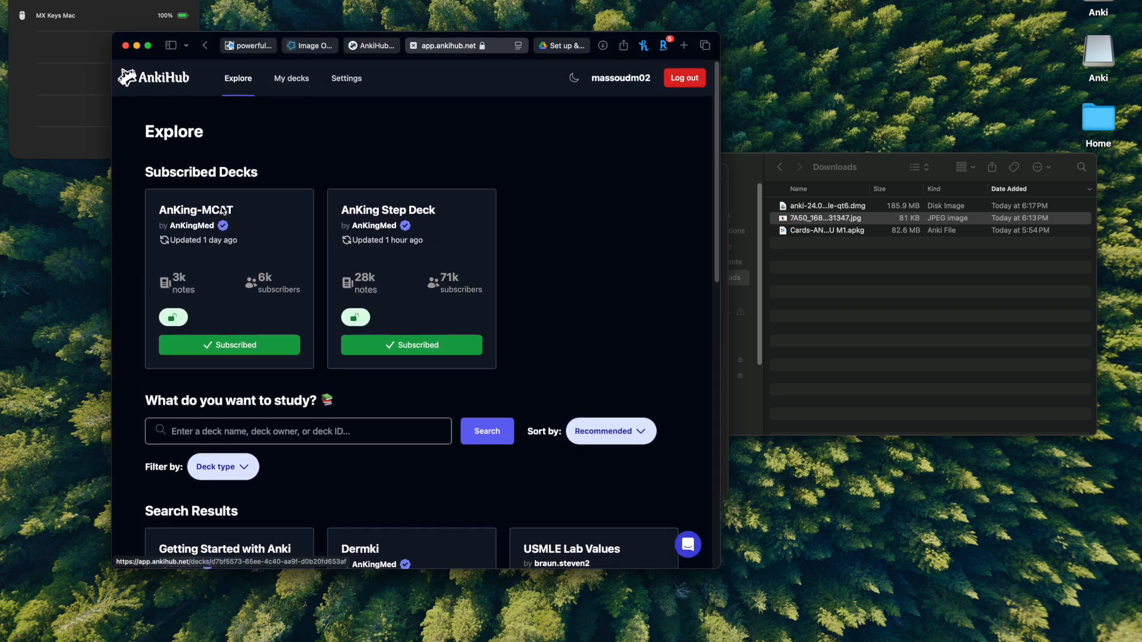
pyautogui.scroll(-4, 301, 204)
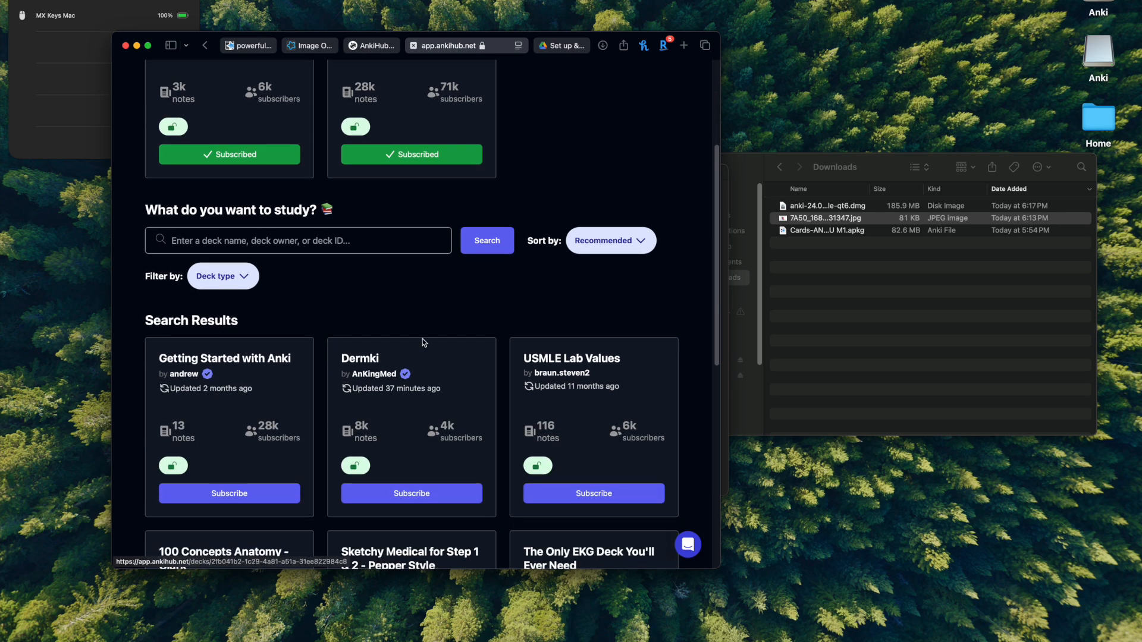
pyautogui.scroll(3, 309, 354)
pyautogui.scroll(-3, 247, 489)
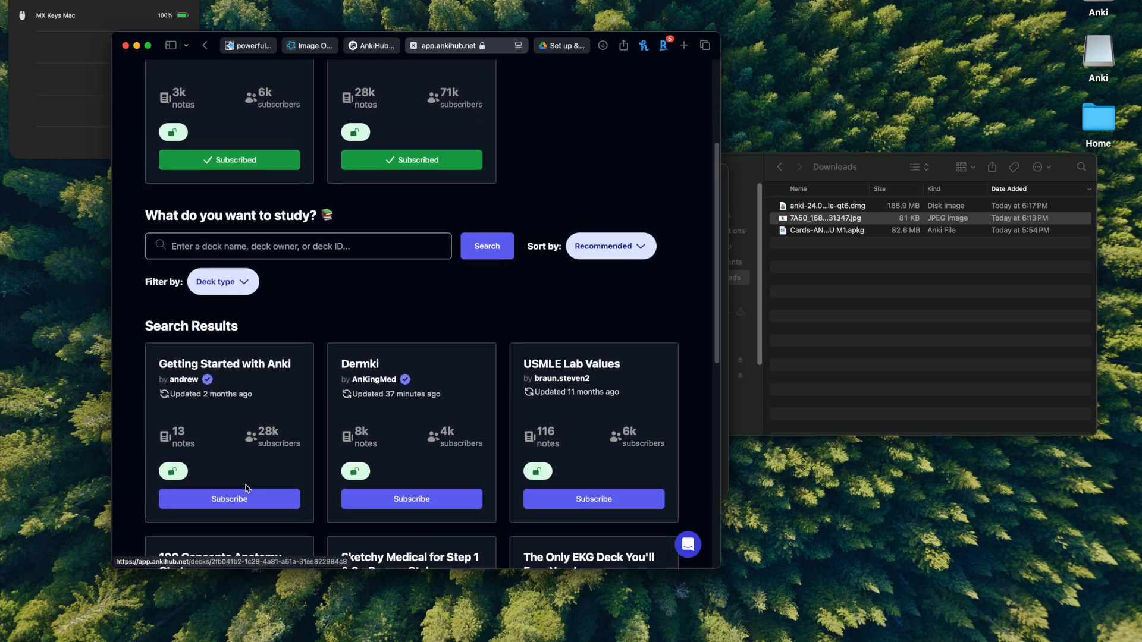
pyautogui.scroll(5, 395, 115)
pyautogui.scroll(-5, 344, 286)
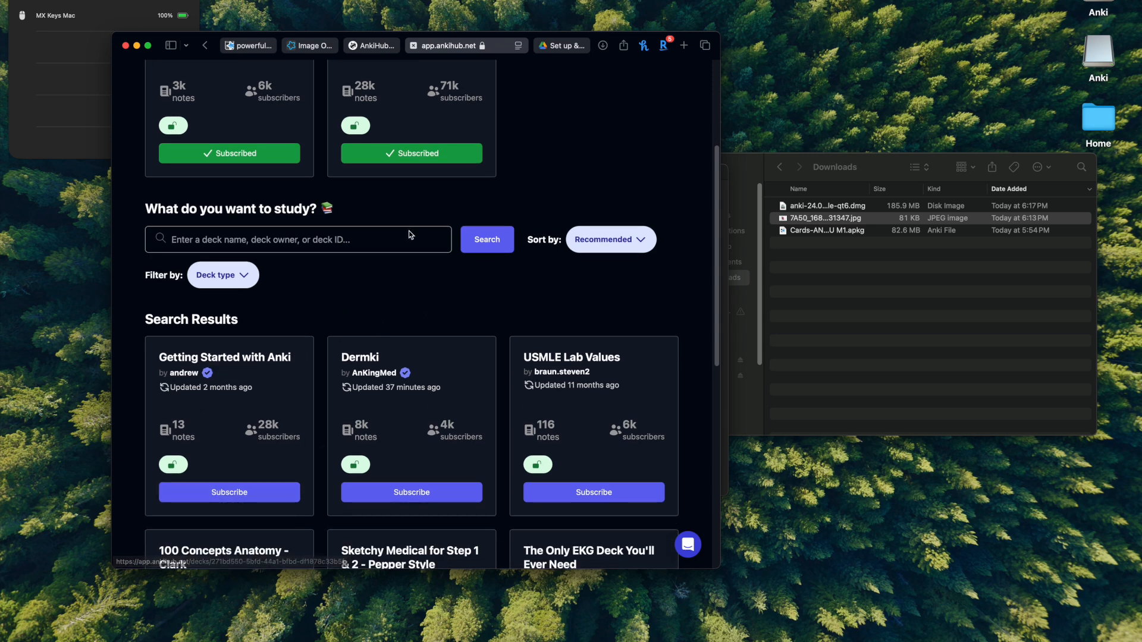
pyautogui.scroll(5, 408, 234)
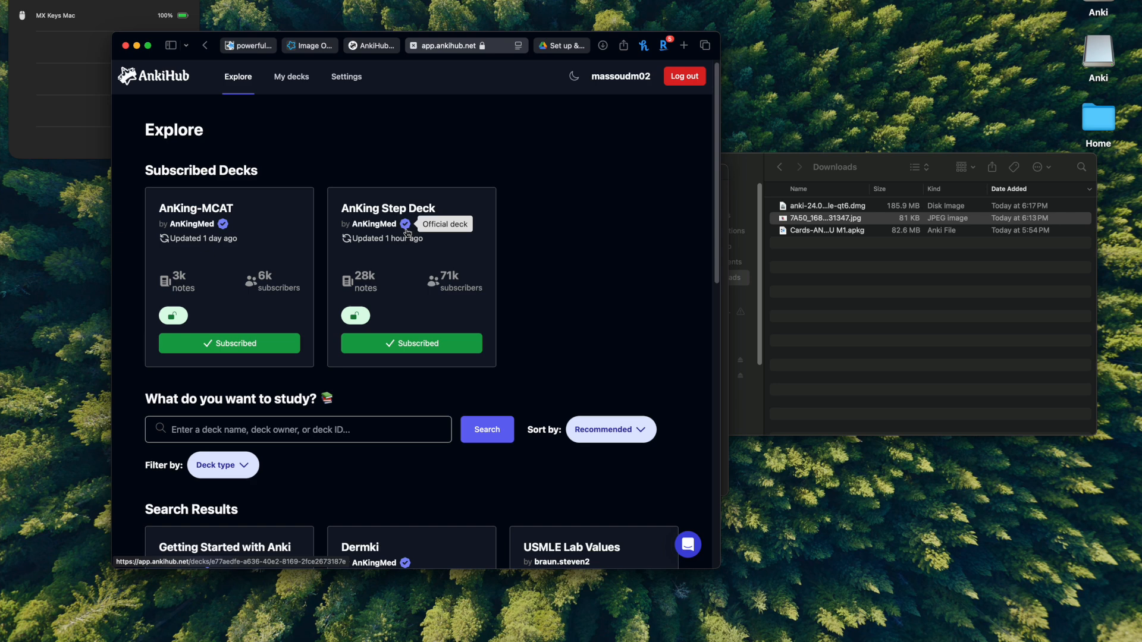
pyautogui.scroll(1, 446, 303)
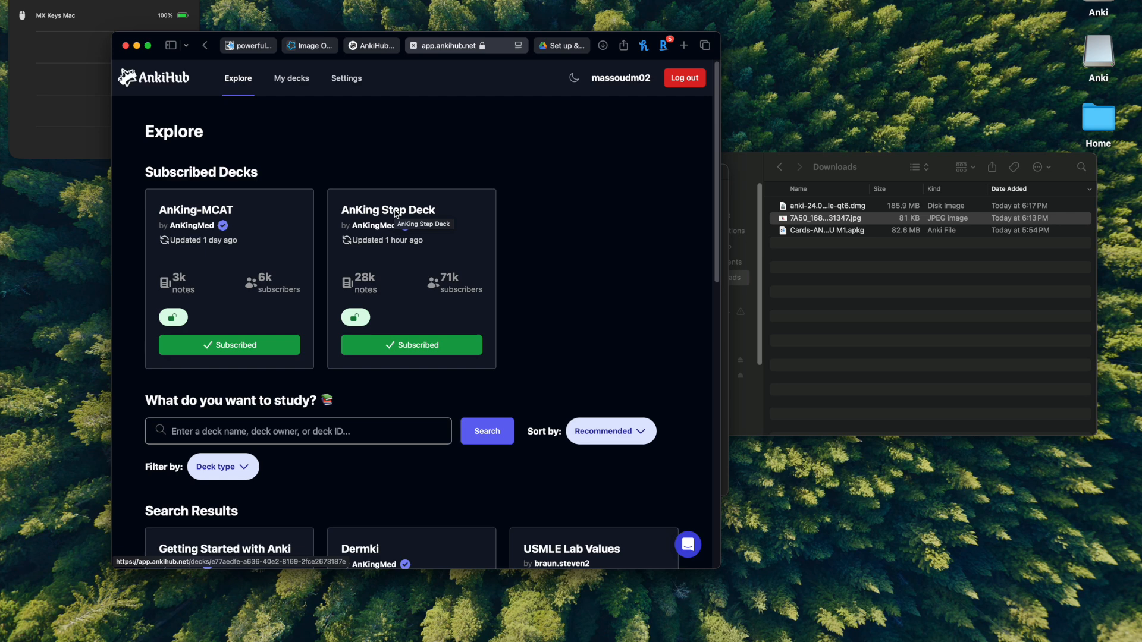
pyautogui.click(651, 638)
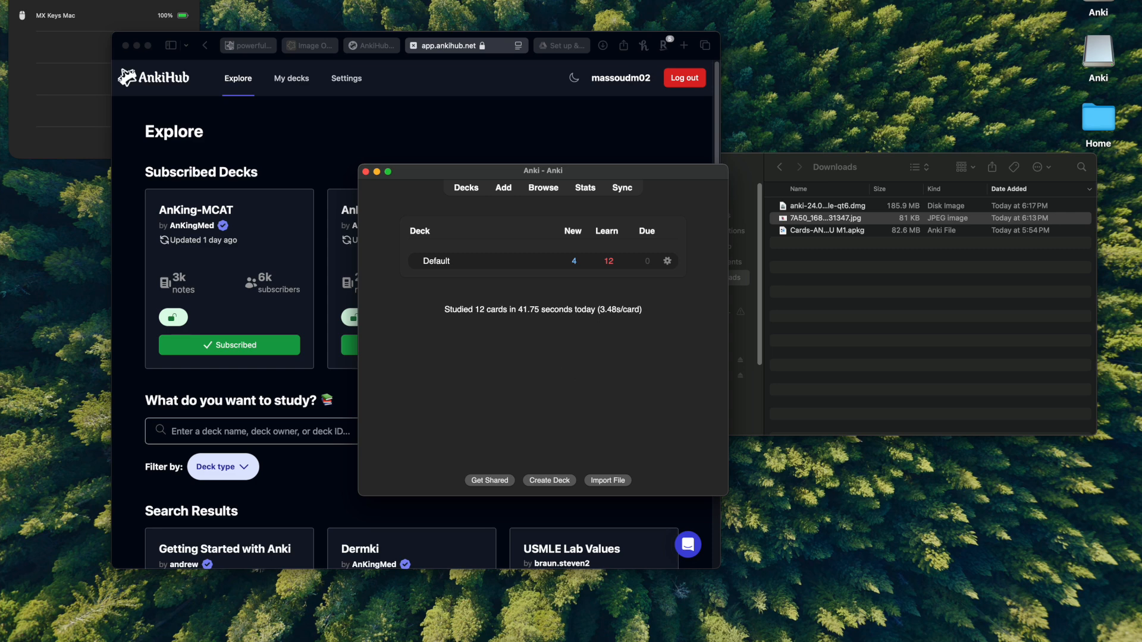
pyautogui.click(139, 0)
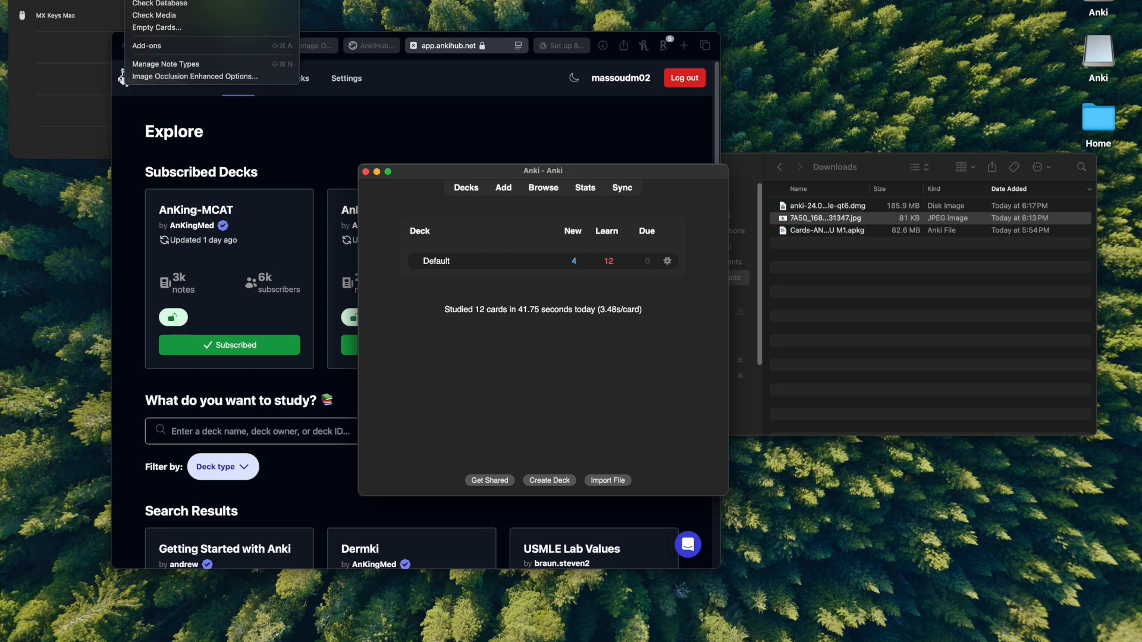
pyautogui.moveTo(169, 0)
pyautogui.click(164, 44)
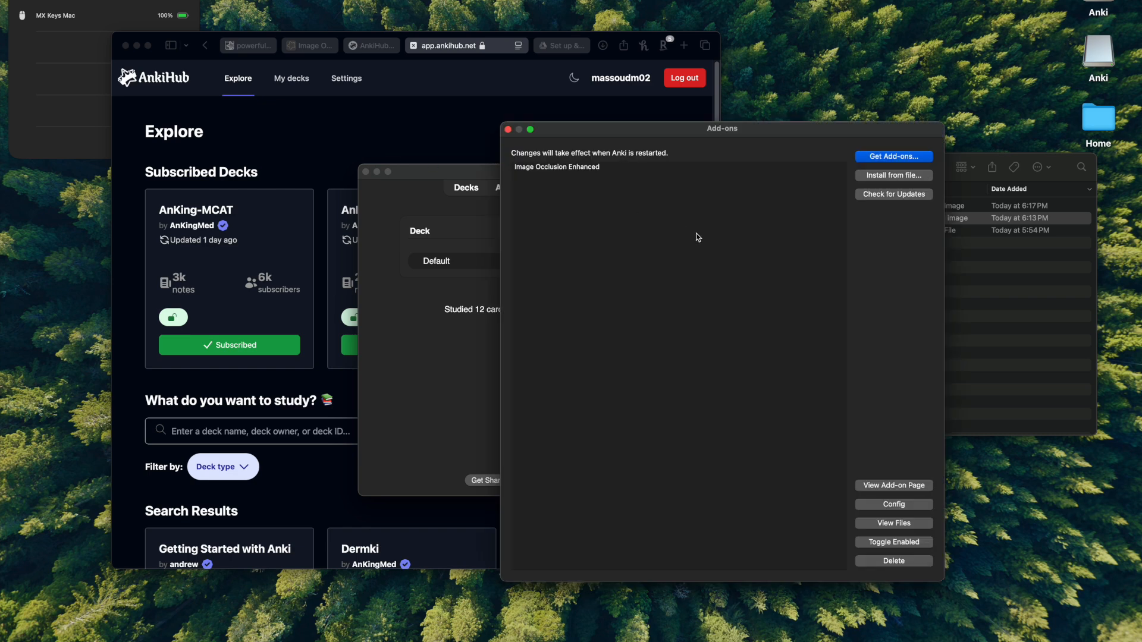
pyautogui.click(894, 156)
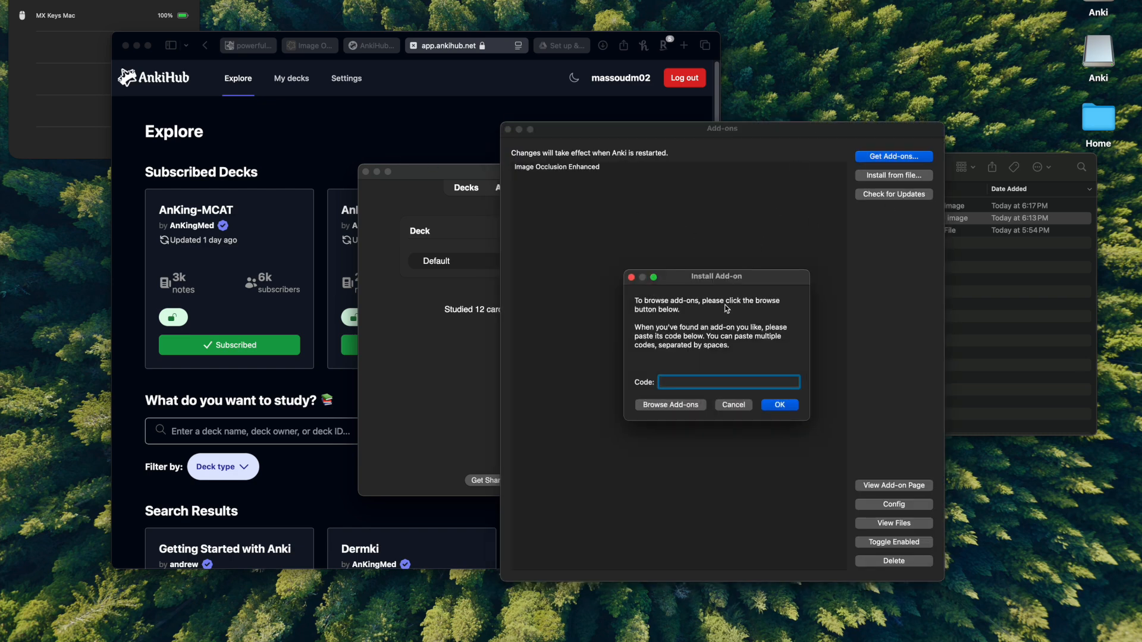
pyautogui.write('1322529746')
pyautogui.click(788, 407)
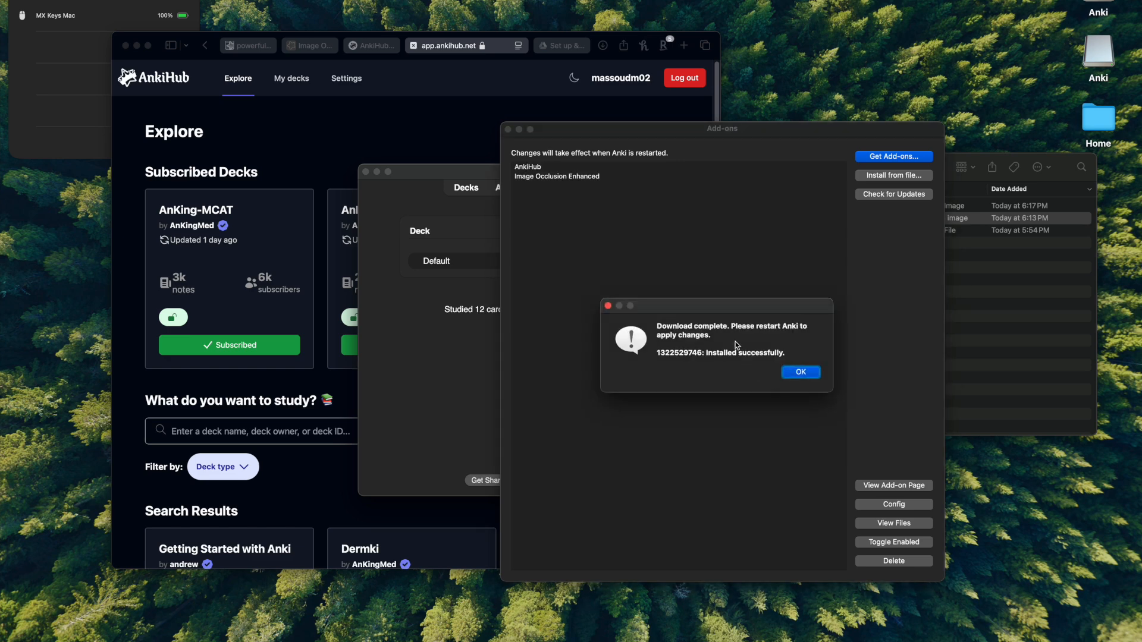
pyautogui.click(800, 374)
# Step: Close the Add-ons window, restart Anki to load the new add-on, and dismiss the AnkiHub sign-in dialog
pyautogui.click(508, 129)
pyautogui.click(494, 169)
pyautogui.press('super+h')
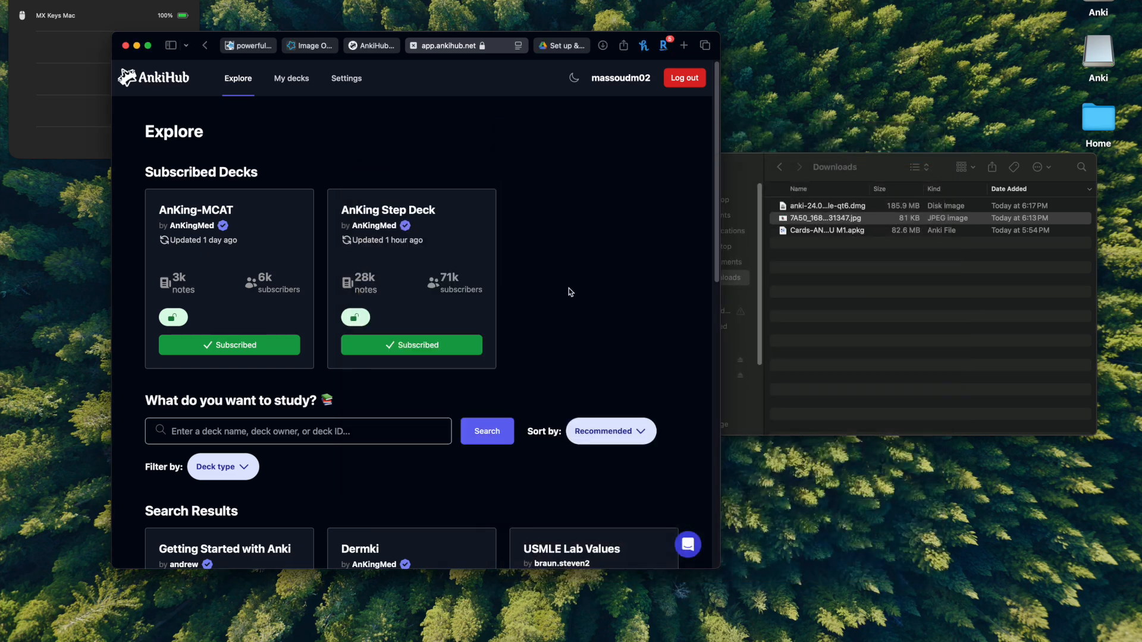
pyautogui.click(664, 639)
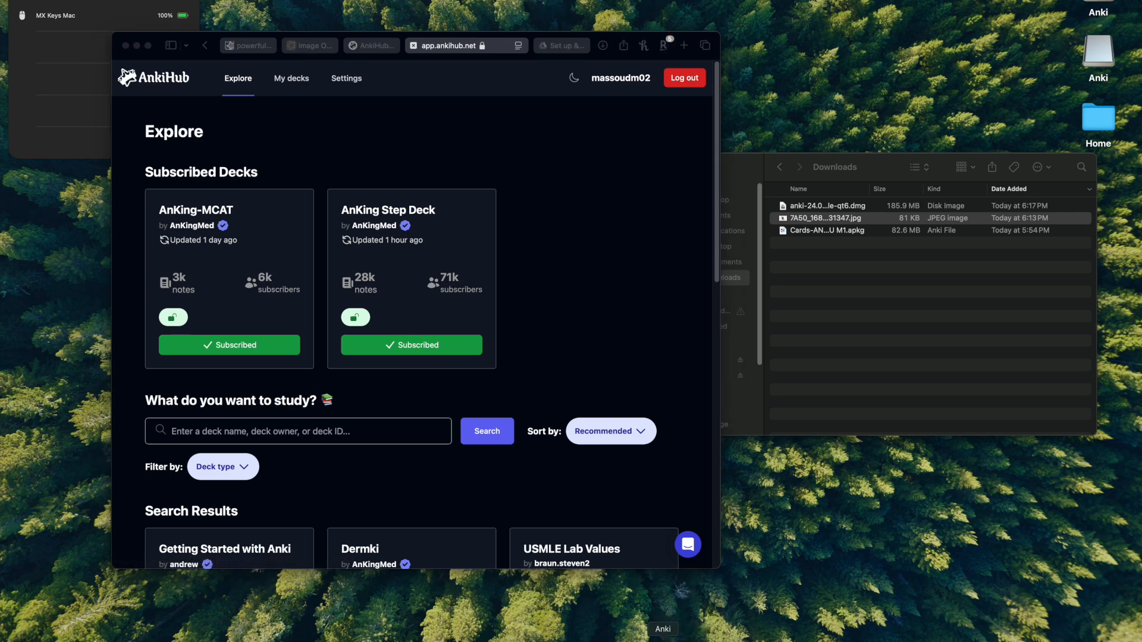
pyautogui.moveTo(557, 174); pyautogui.dragTo(570, 170)
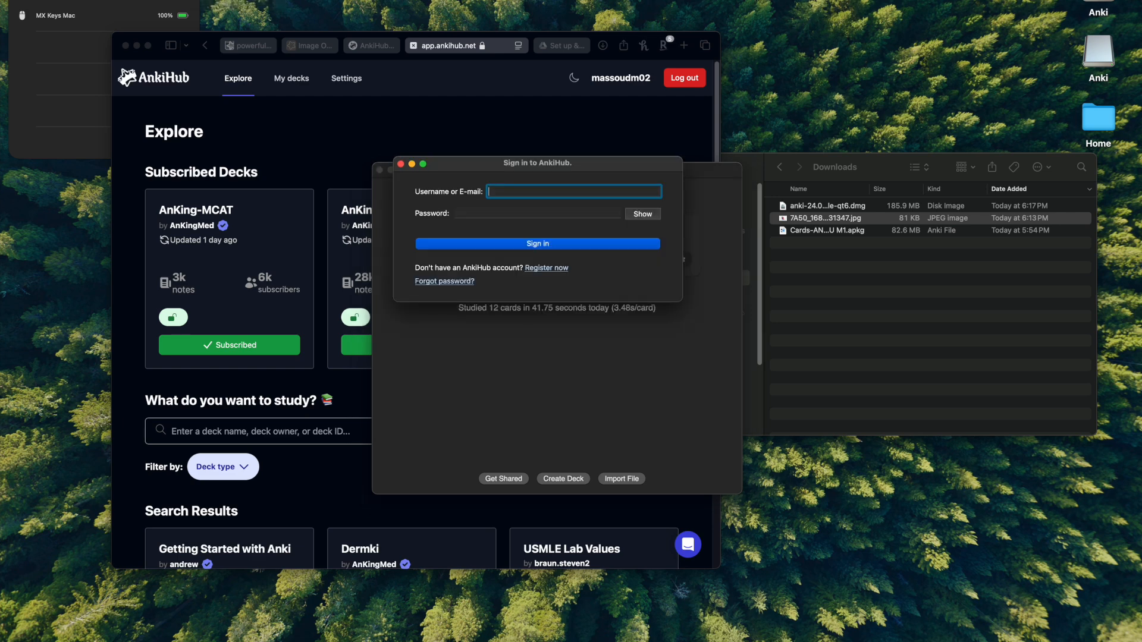
pyautogui.moveTo(477, 168); pyautogui.dragTo(462, 170)
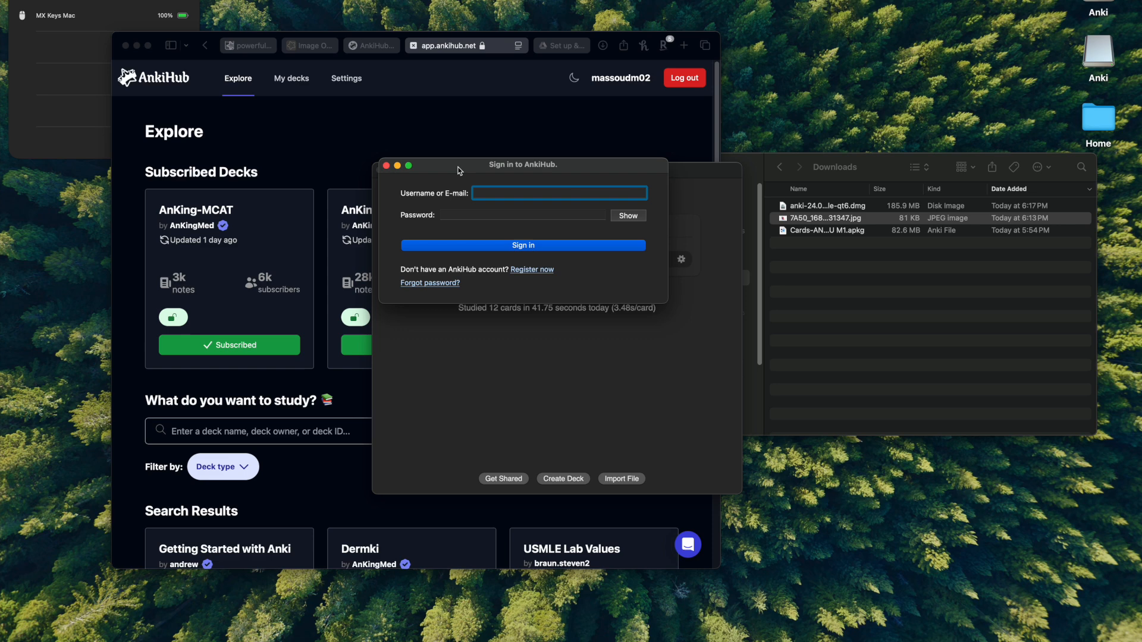
pyautogui.click(386, 166)
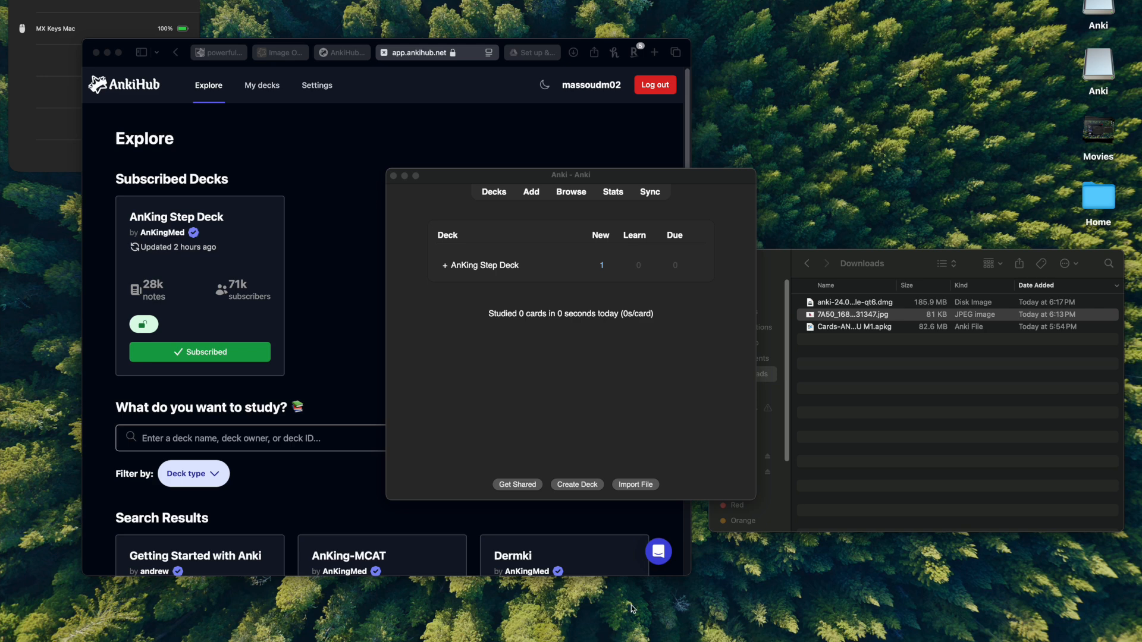
# Step: Review the AnkiHub add-on's commands, then expand and collapse the AnKing Step Deck in the deck list
pyautogui.moveTo(590, 178); pyautogui.dragTo(603, 176)
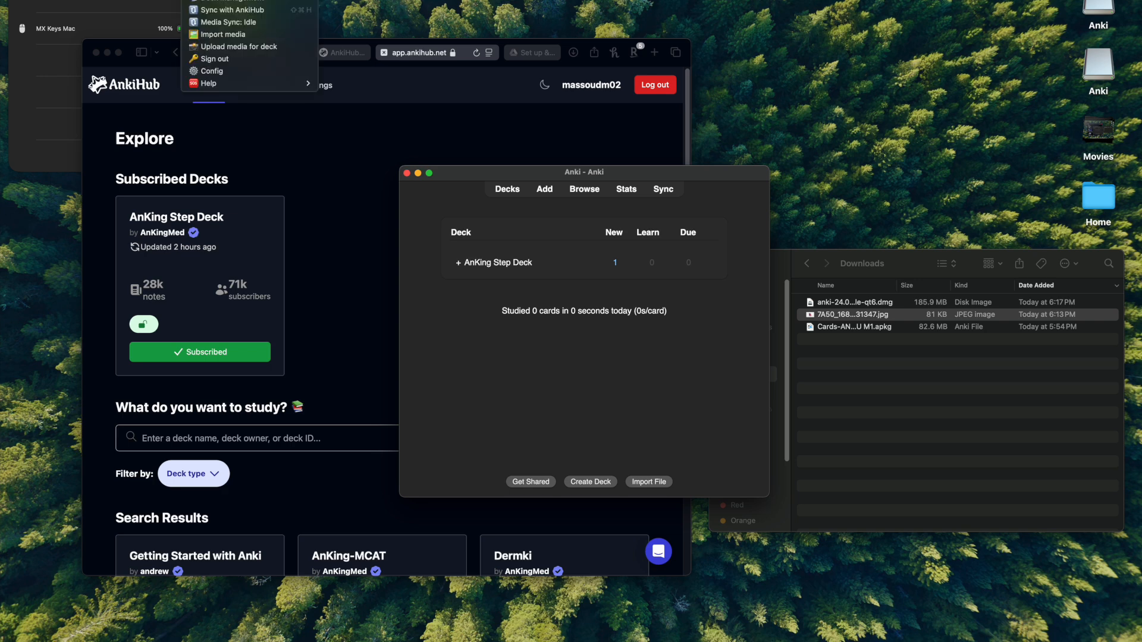
pyautogui.click(551, 232)
pyautogui.moveTo(629, 175); pyautogui.dragTo(571, 172)
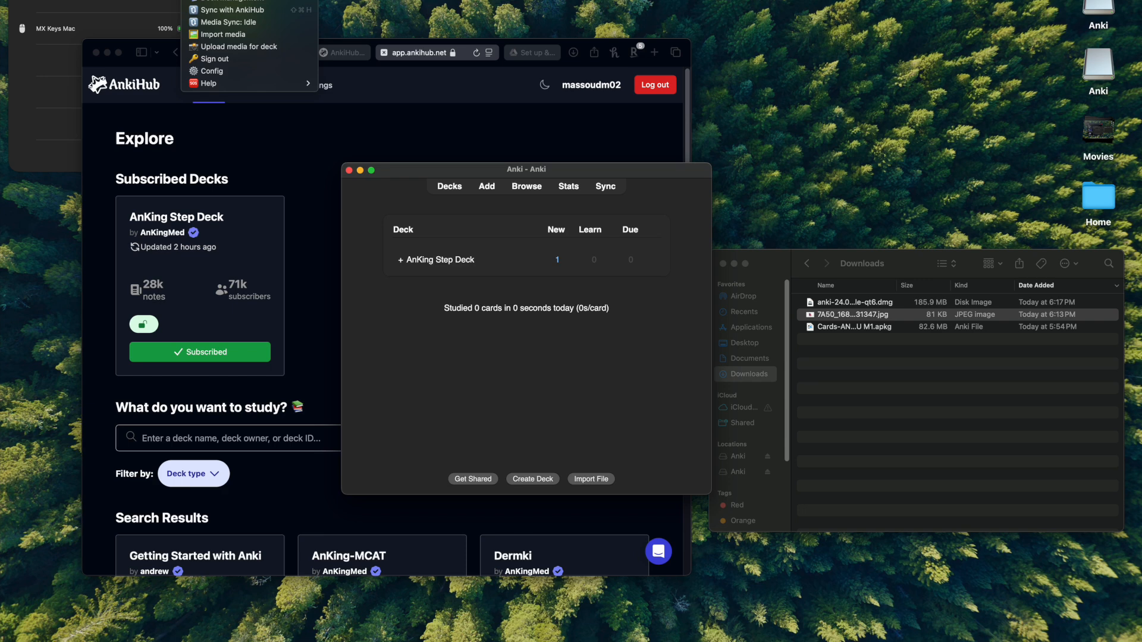
pyautogui.press('Escape')
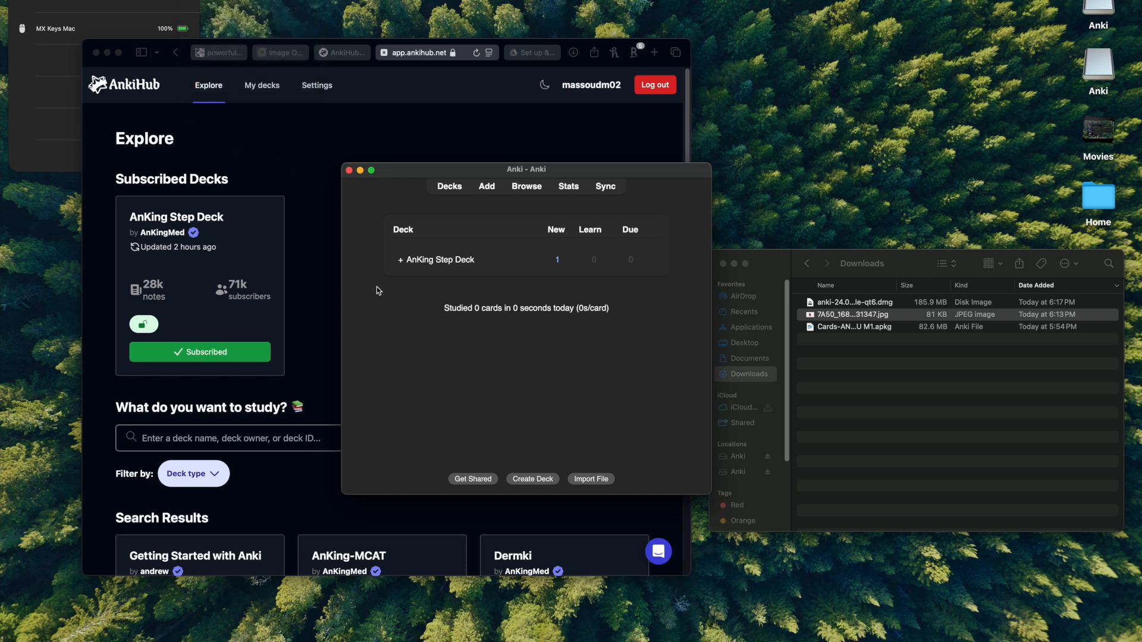
pyautogui.click(400, 260)
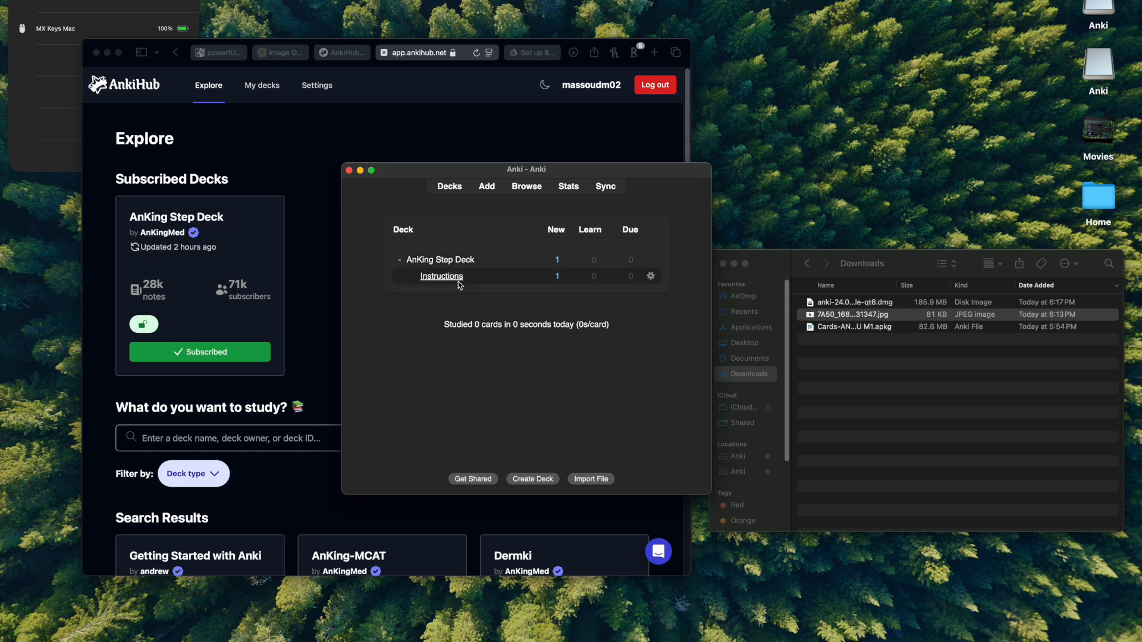
pyautogui.click(401, 261)
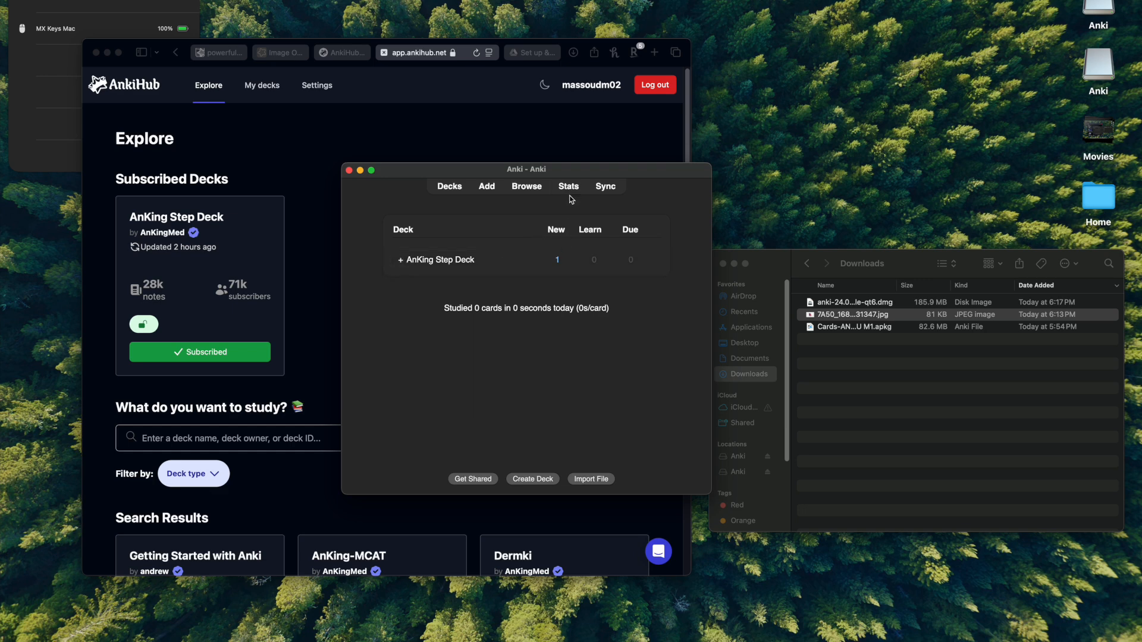
# Step: Open the card browser and collapse the sidebar's AnkiHub, Today, Flags, Card State, Decks and Note Types sections
pyautogui.click(532, 191)
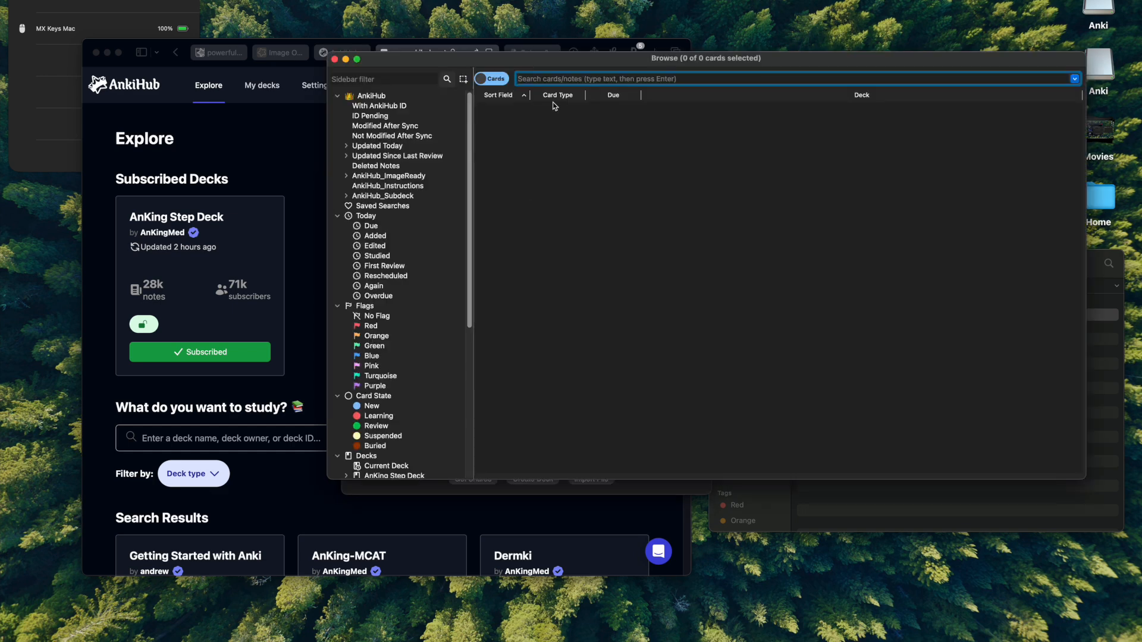
pyautogui.moveTo(560, 63); pyautogui.dragTo(538, 114)
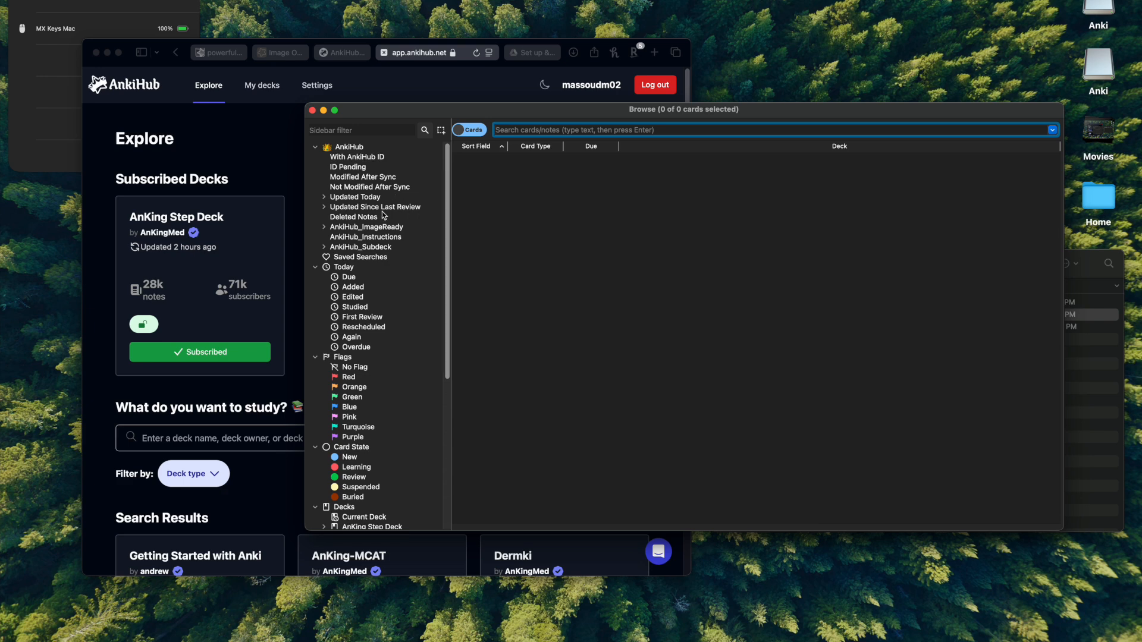
pyautogui.click(316, 148)
pyautogui.click(315, 167)
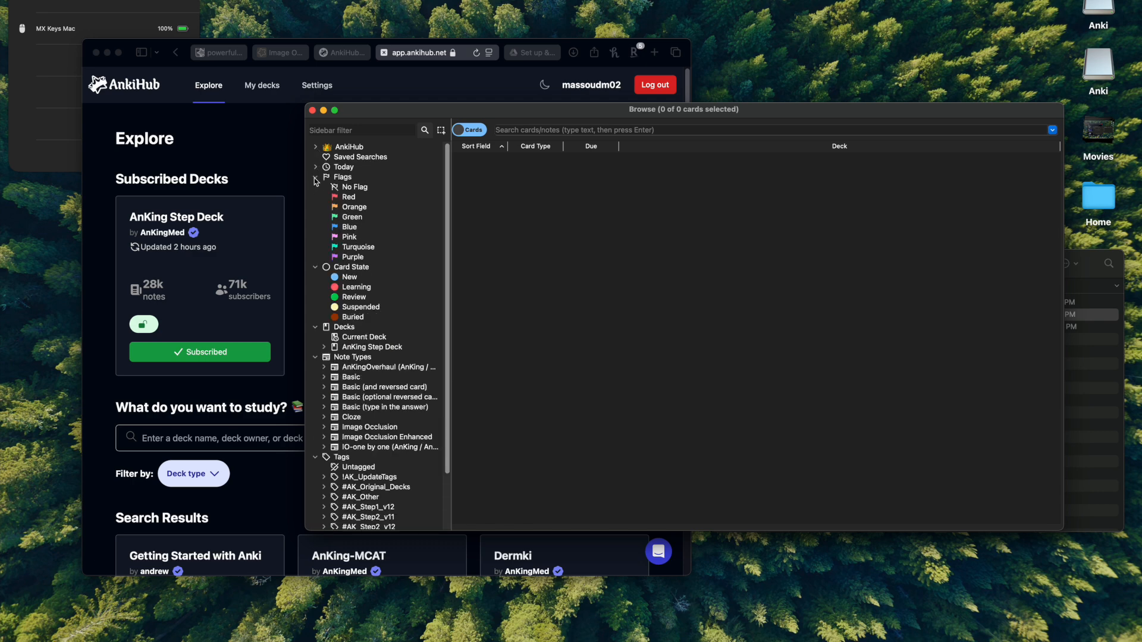
pyautogui.click(315, 178)
pyautogui.click(315, 188)
pyautogui.click(315, 197)
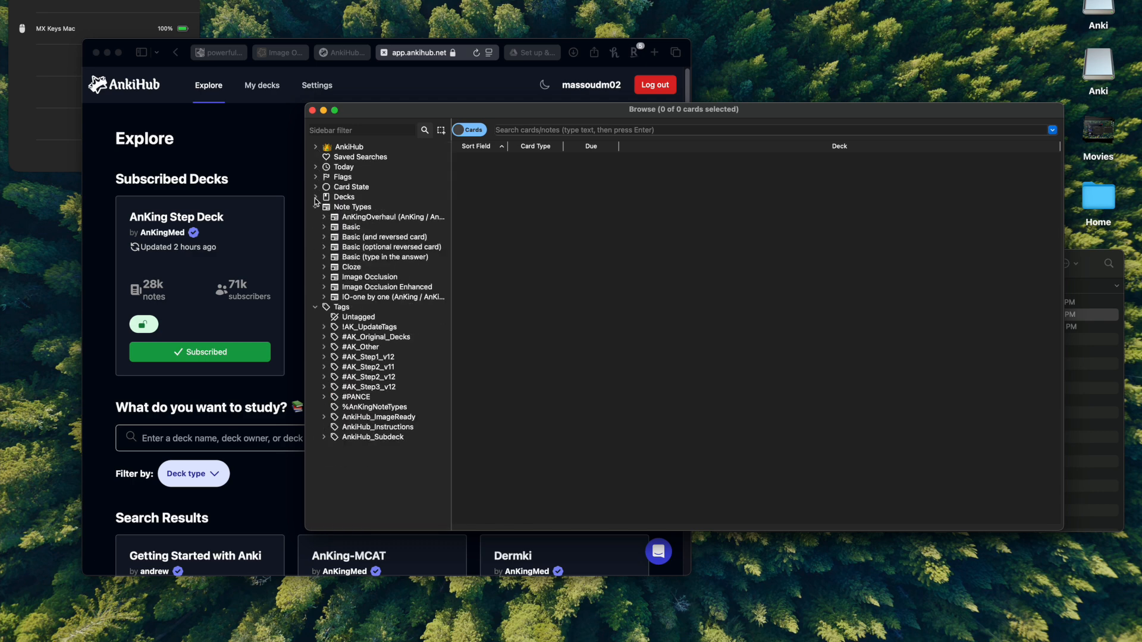
pyautogui.click(315, 208)
# Step: List all tagged cards, look through the #AK_Step2_v12 subtags, and filter the cards by #AK_Step2_v12
pyautogui.click(316, 218)
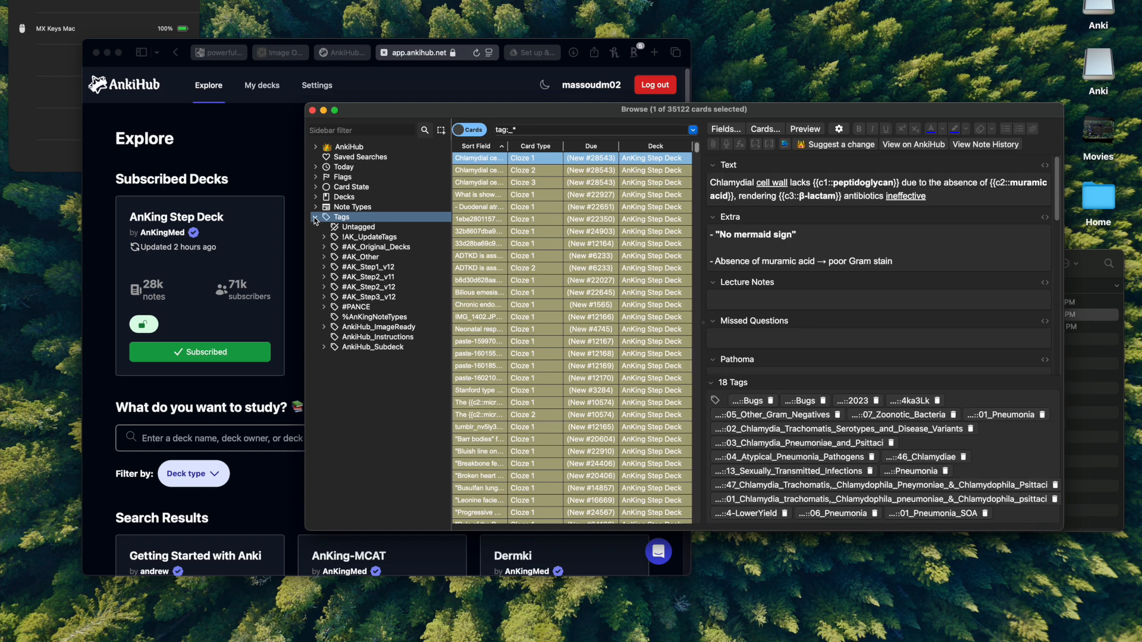
pyautogui.click(316, 218)
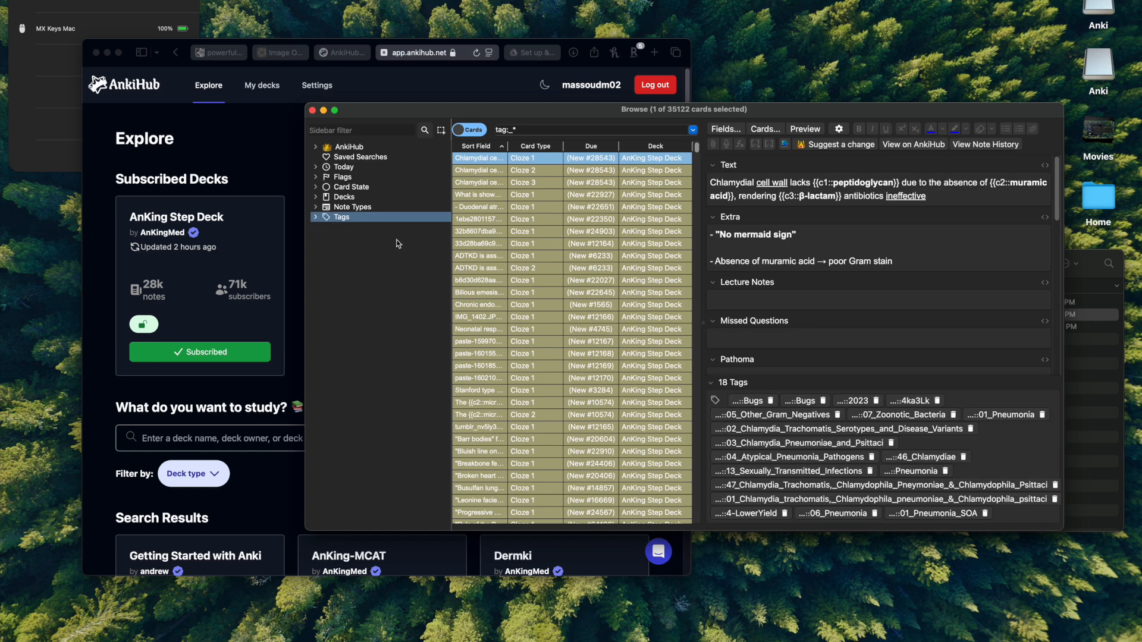
pyautogui.click(315, 217)
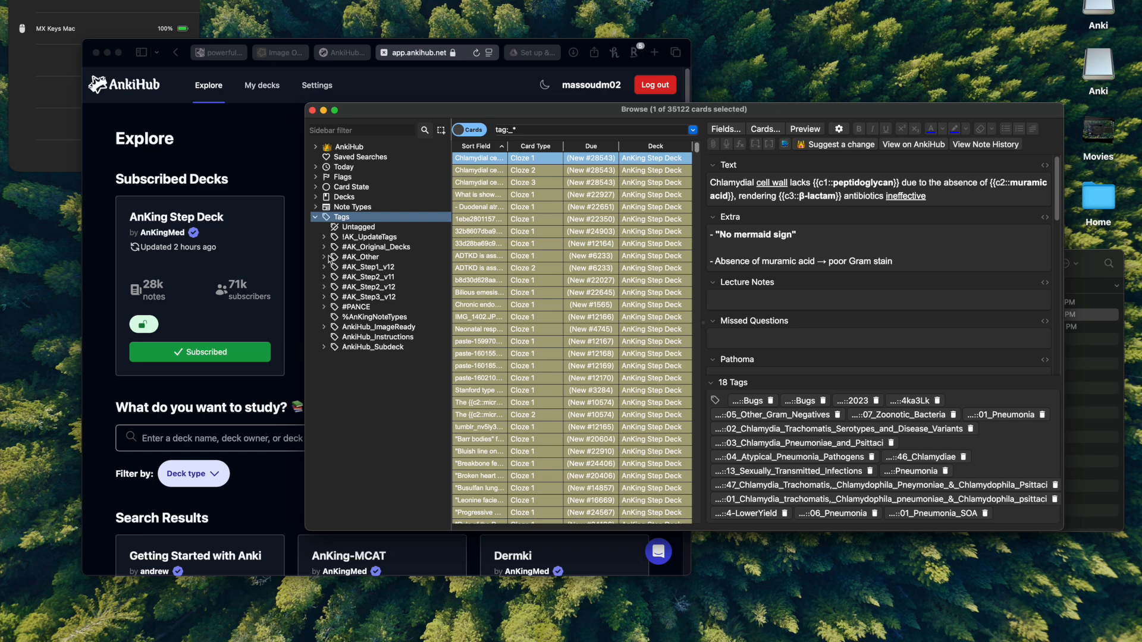
pyautogui.click(323, 289)
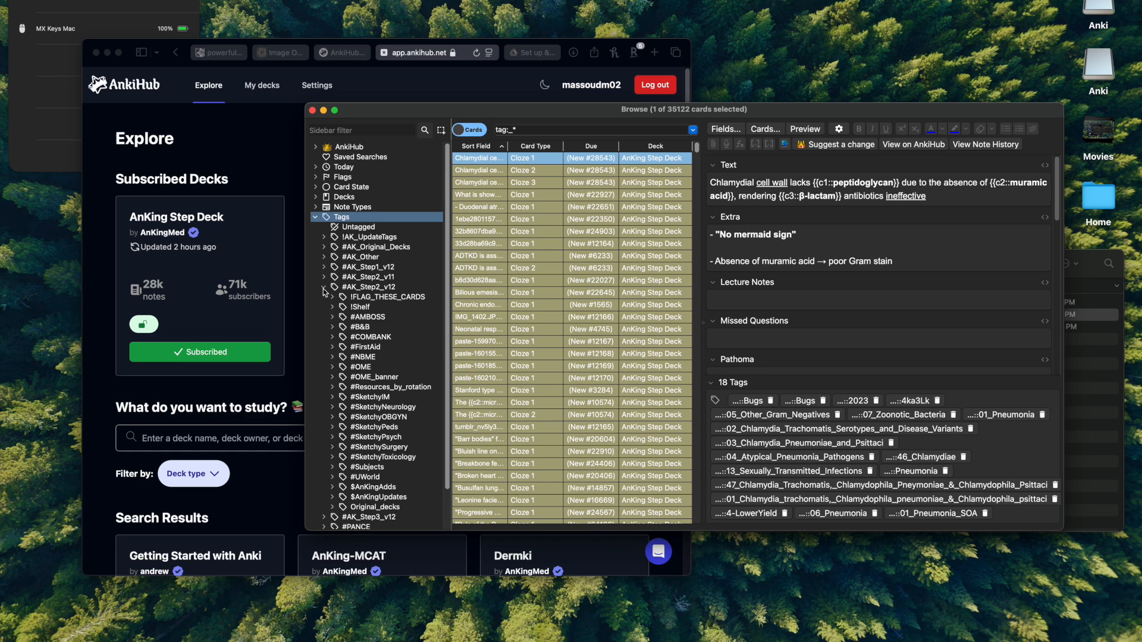
pyautogui.click(324, 290)
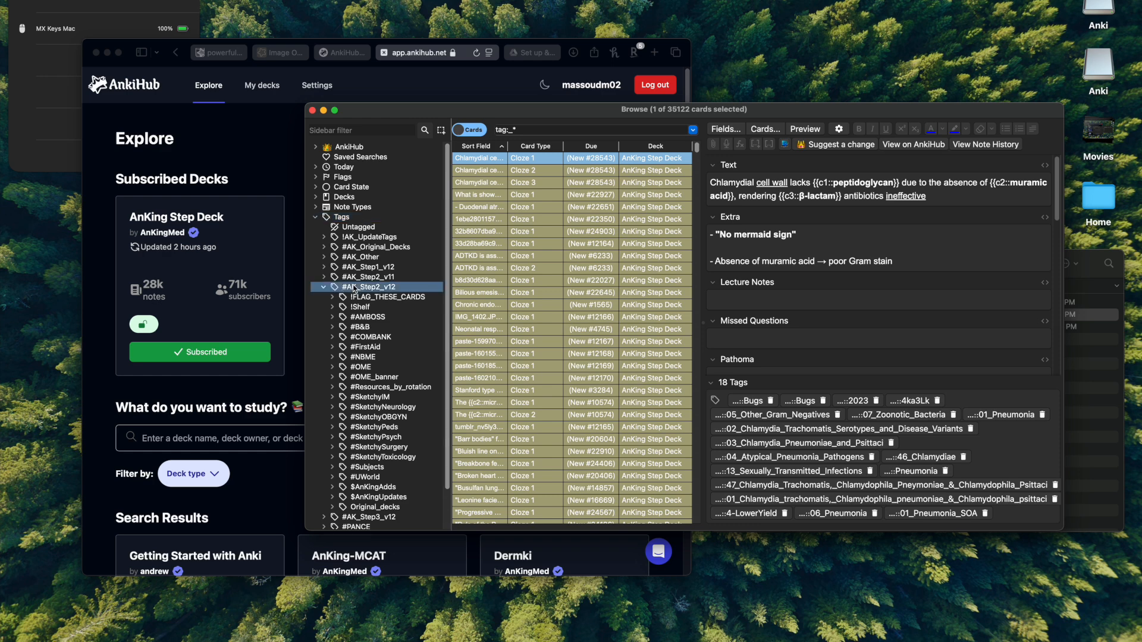
pyautogui.click(322, 289)
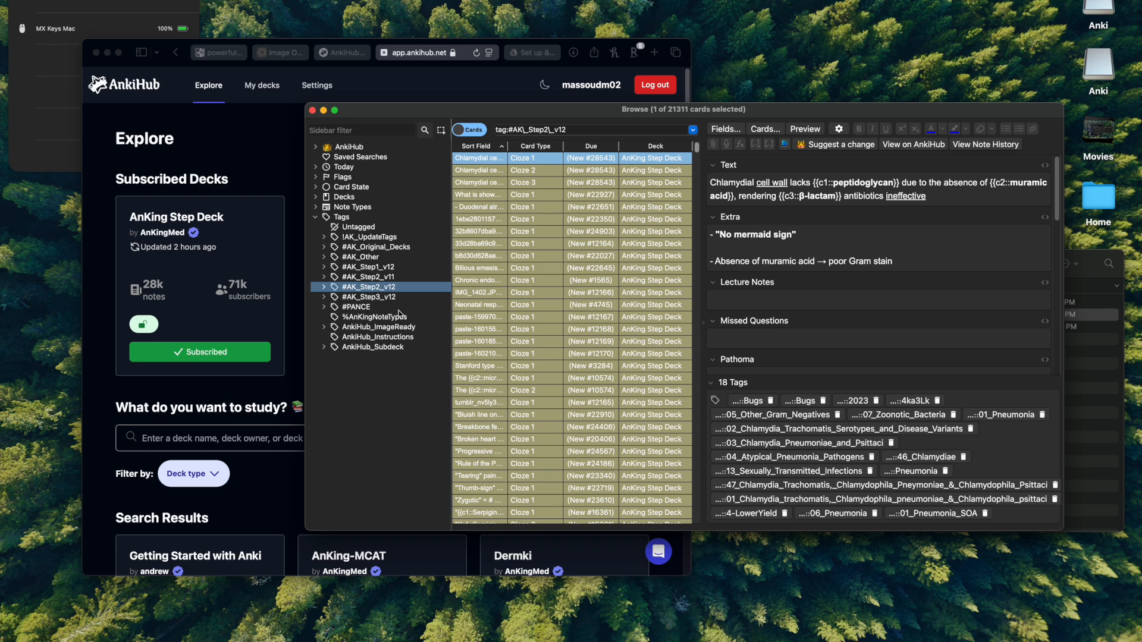
# Step: Compare the card lists tagged #AK_Step2_v11 and #AK_Step2_v12, and look at the options available for a listed card
pyautogui.click(395, 278)
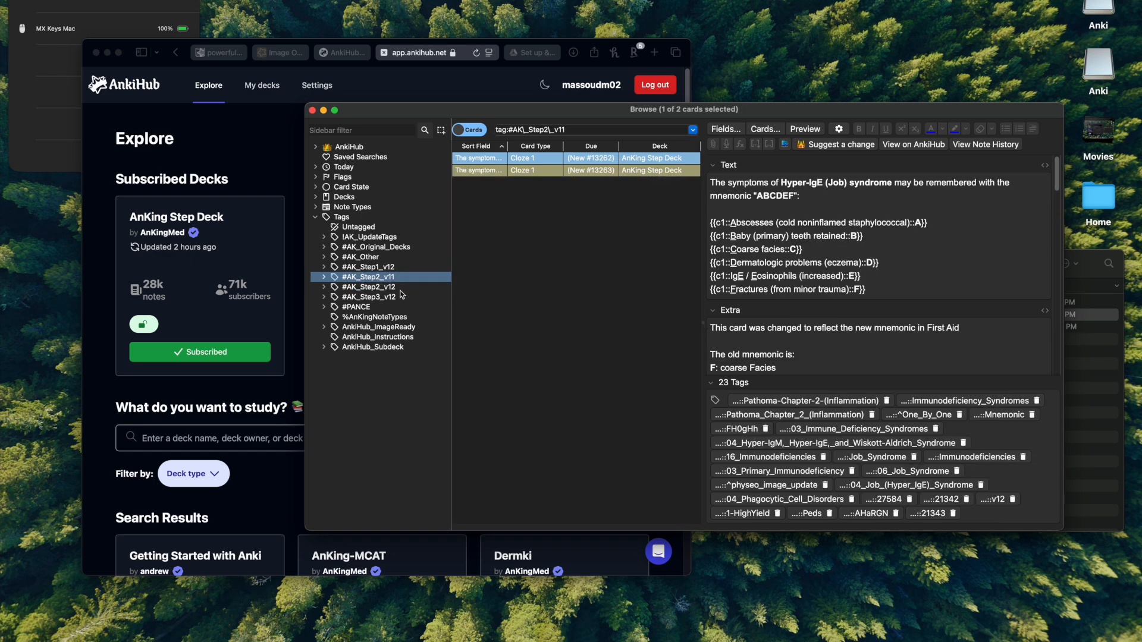
pyautogui.keyDown('shift'); pyautogui.click(400, 288); pyautogui.keyUp('shift')
pyautogui.click(395, 278)
pyautogui.click(395, 288)
pyautogui.rightClick(537, 173)
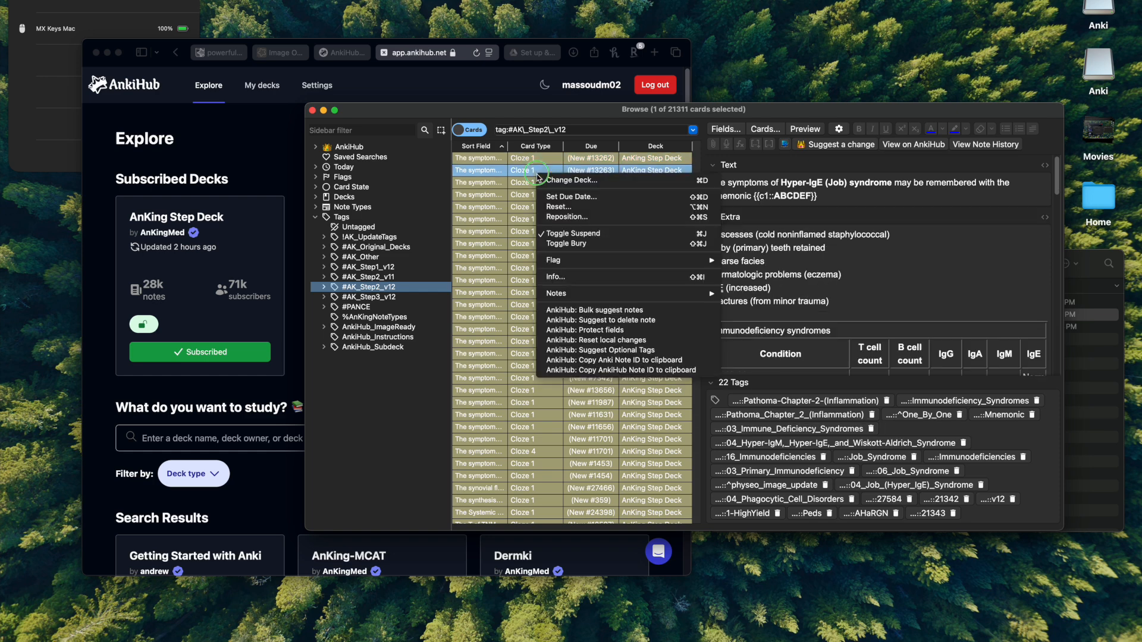
pyautogui.click(556, 233)
pyautogui.click(375, 296)
pyautogui.click(384, 277)
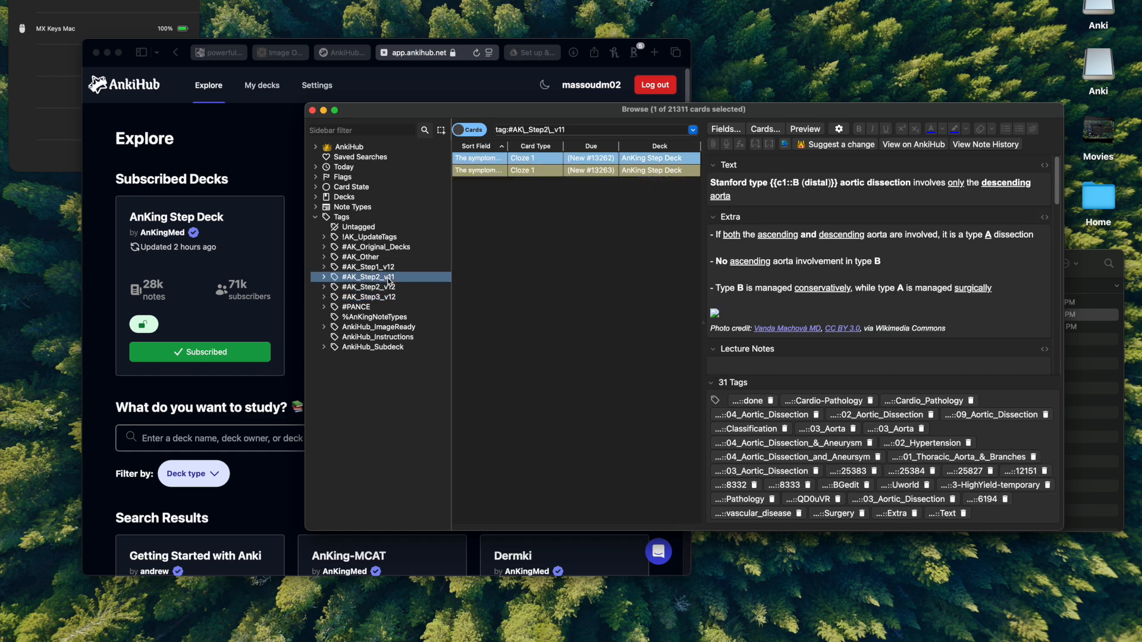
pyautogui.click(390, 288)
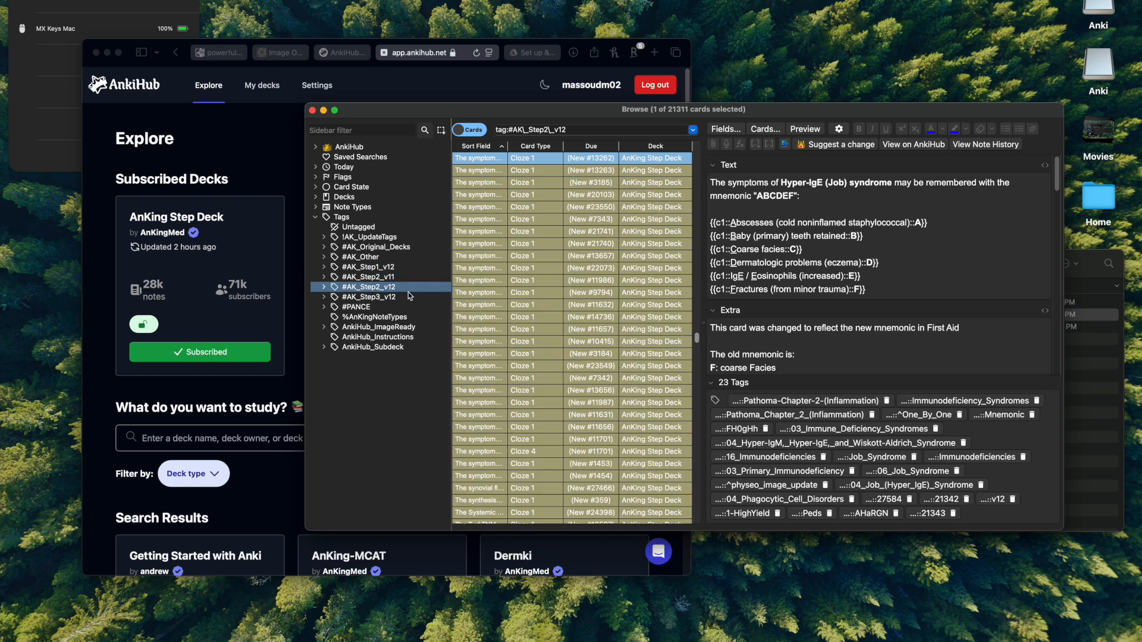
# Step: Filter the cards by #AK_Step3_v12 and flag all of them turquoise
pyautogui.click(388, 298)
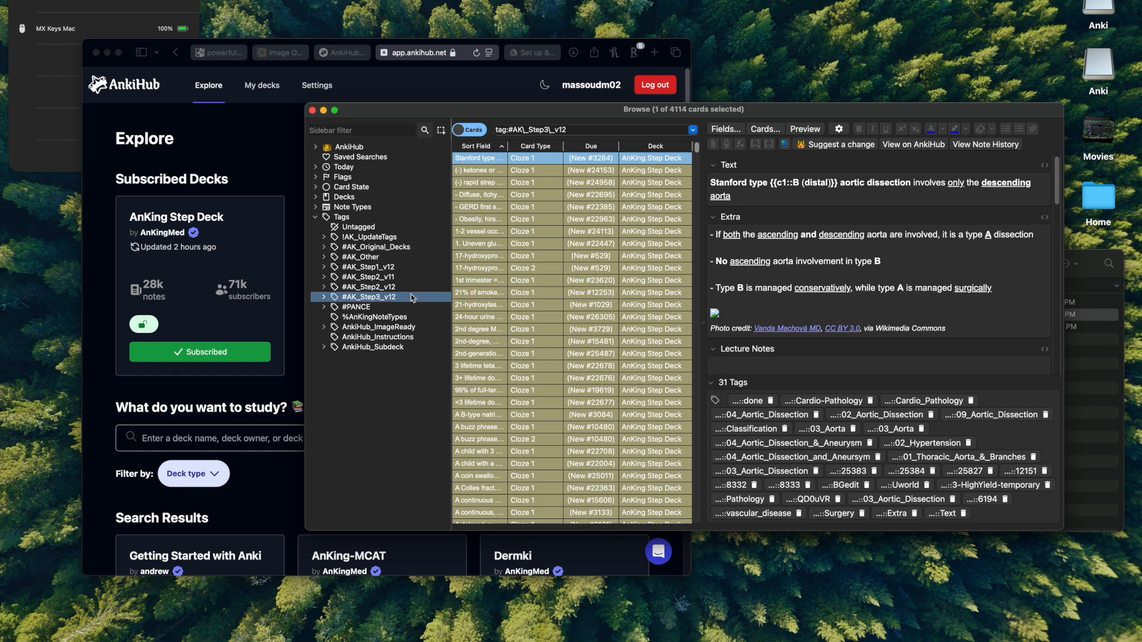
pyautogui.rightClick(518, 296)
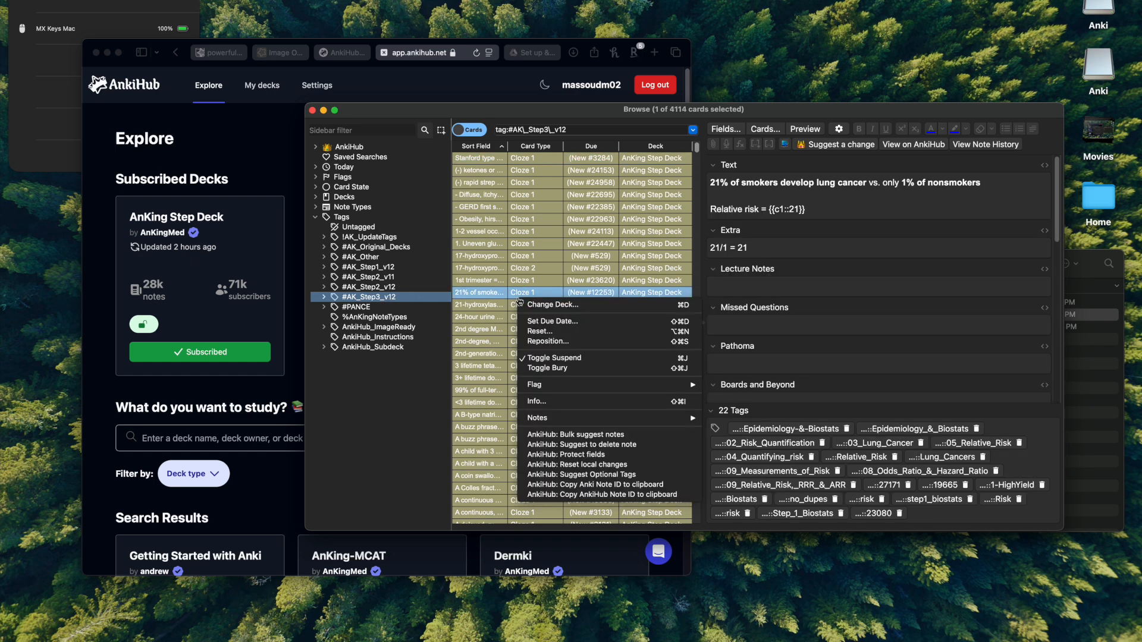
pyautogui.click(379, 294)
pyautogui.click(558, 308)
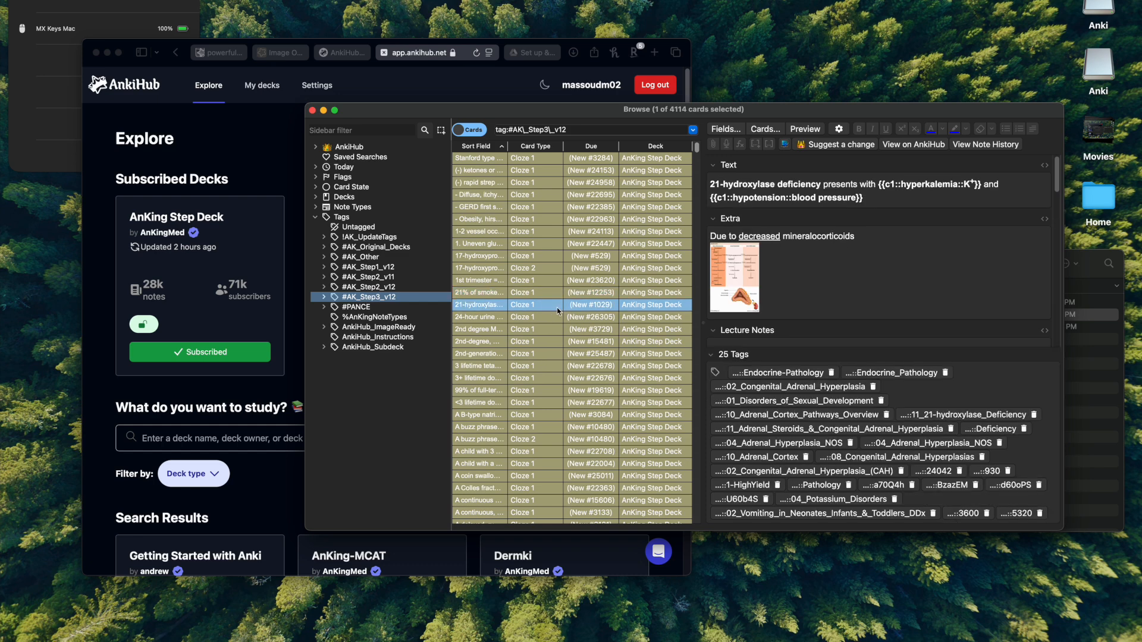
pyautogui.press('super+a')
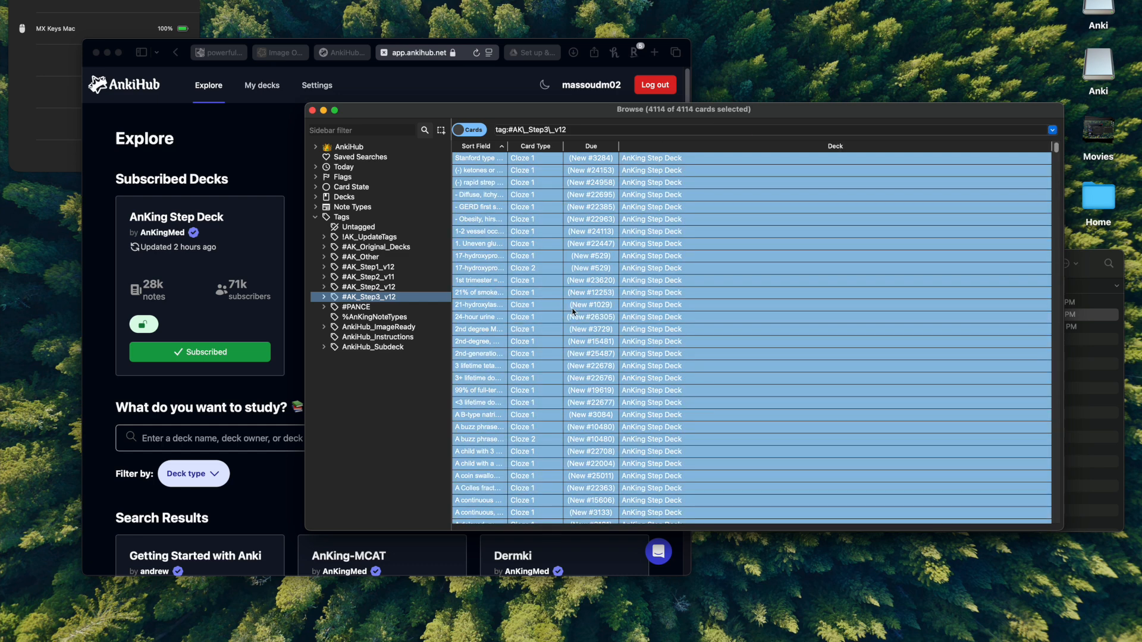
pyautogui.rightClick(548, 296)
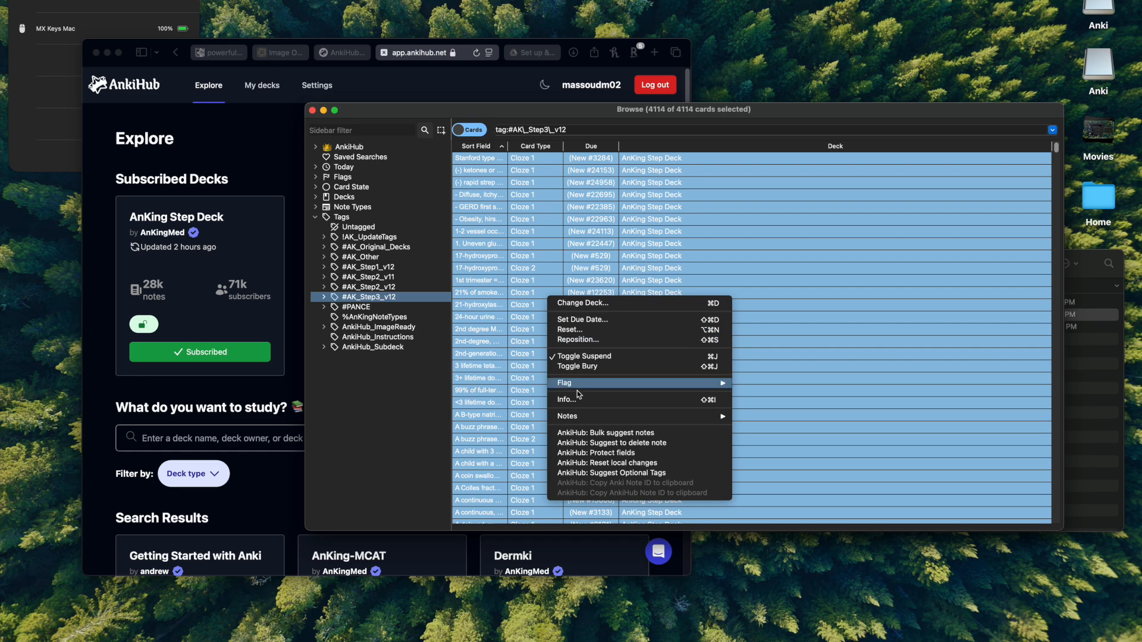
pyautogui.moveTo(576, 385)
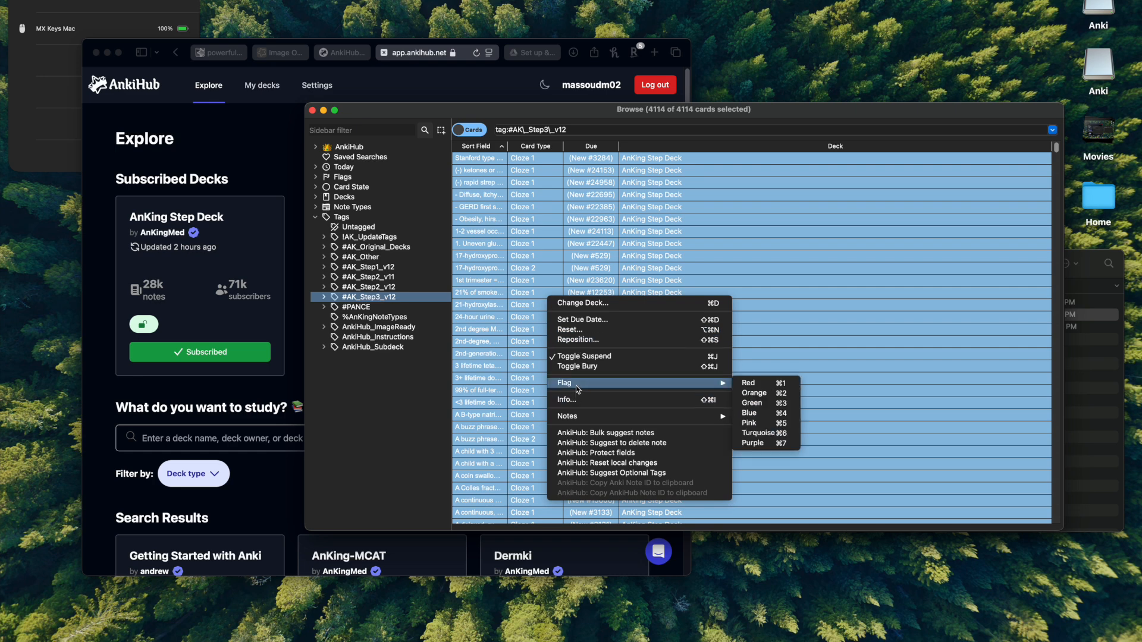
pyautogui.click(762, 434)
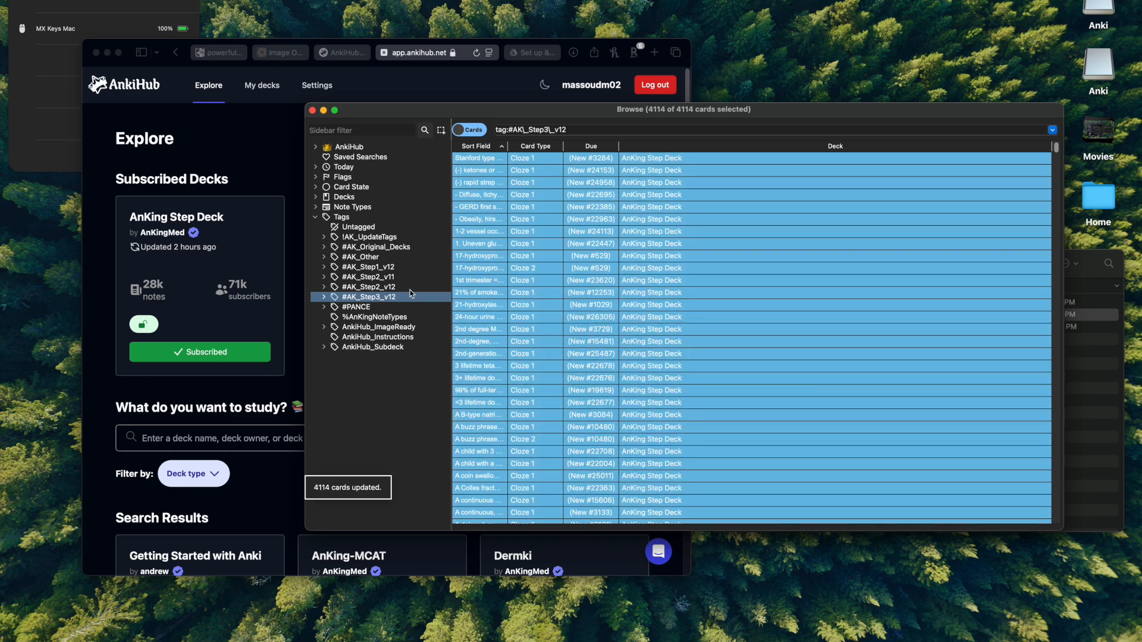
# Step: Filter the cards by #AK_Step2_v12 and flag all of them purple
pyautogui.click(410, 290)
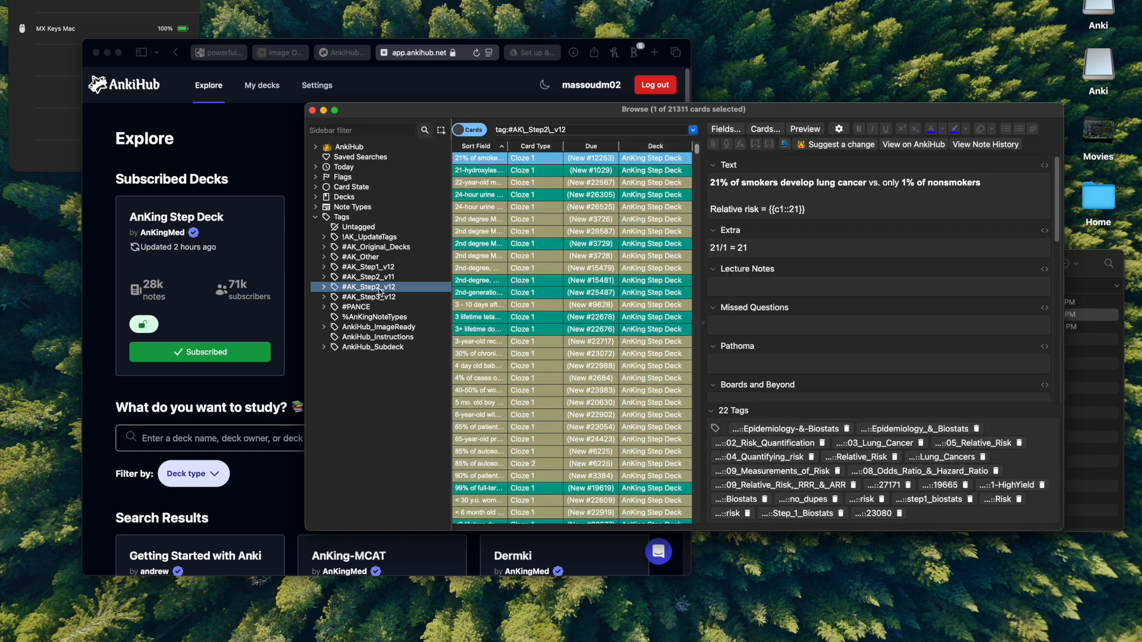
pyautogui.rightClick(380, 291)
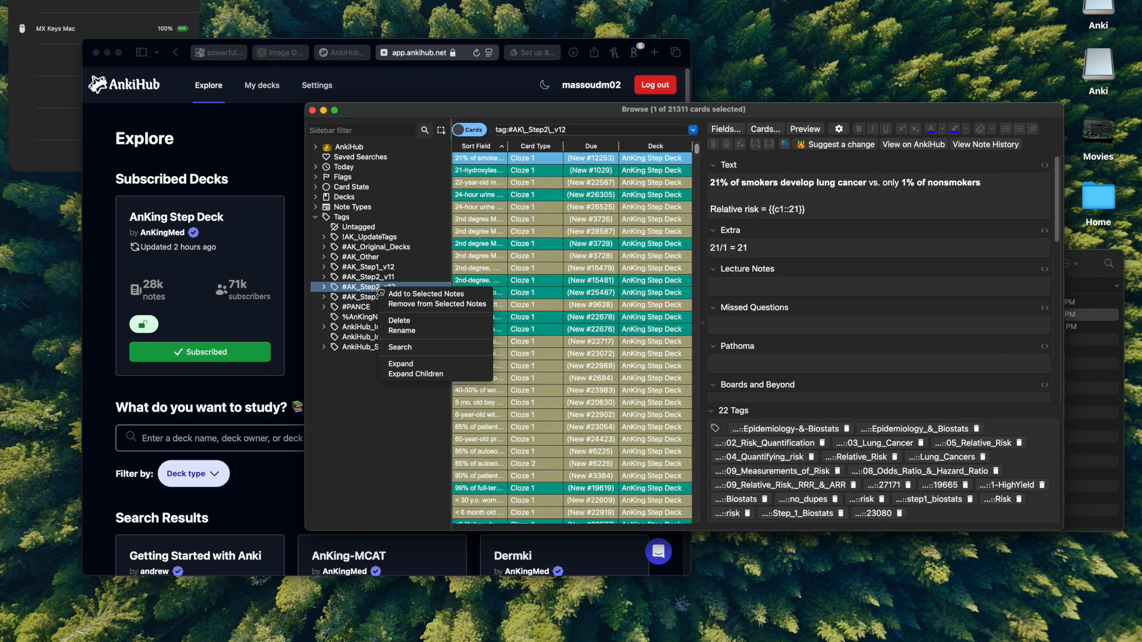
pyautogui.click(522, 262)
pyautogui.click(563, 257)
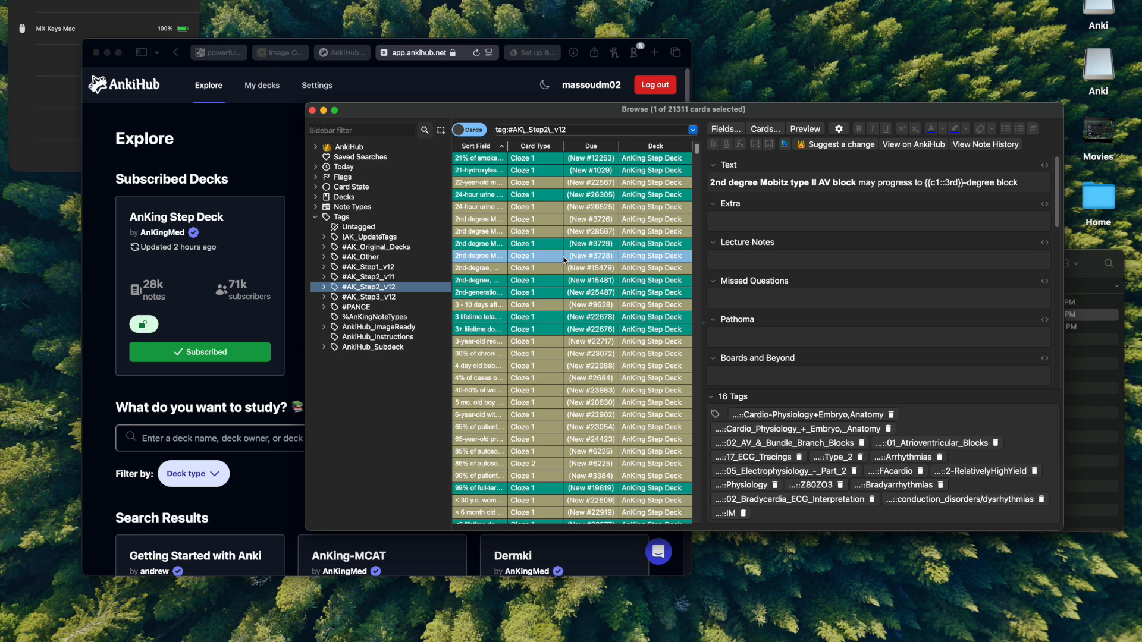
pyautogui.press('super+a')
pyautogui.rightClick(589, 263)
pyautogui.moveTo(640, 356)
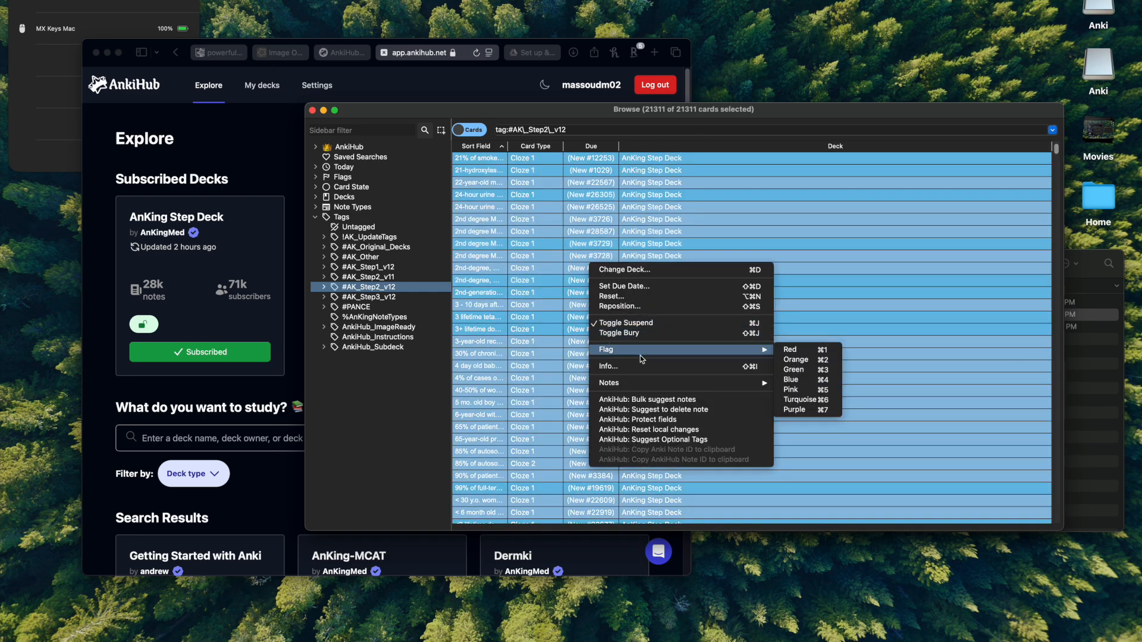
pyautogui.click(806, 409)
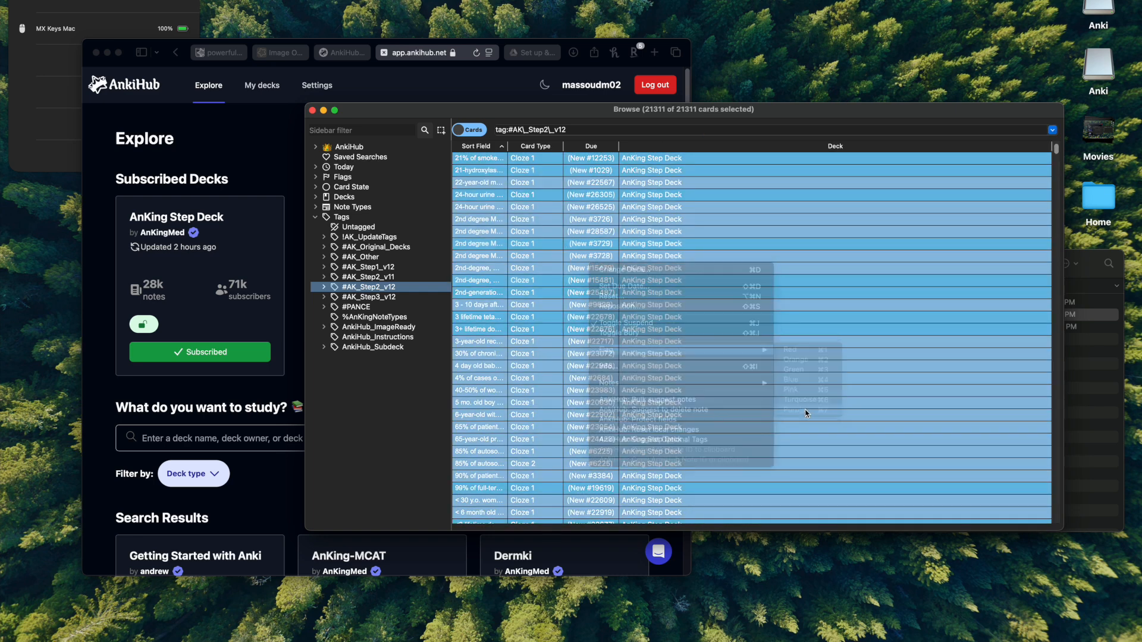
# Step: Filter the cards by #AK_Step2_v11 and flag both of them pink
pyautogui.click(390, 278)
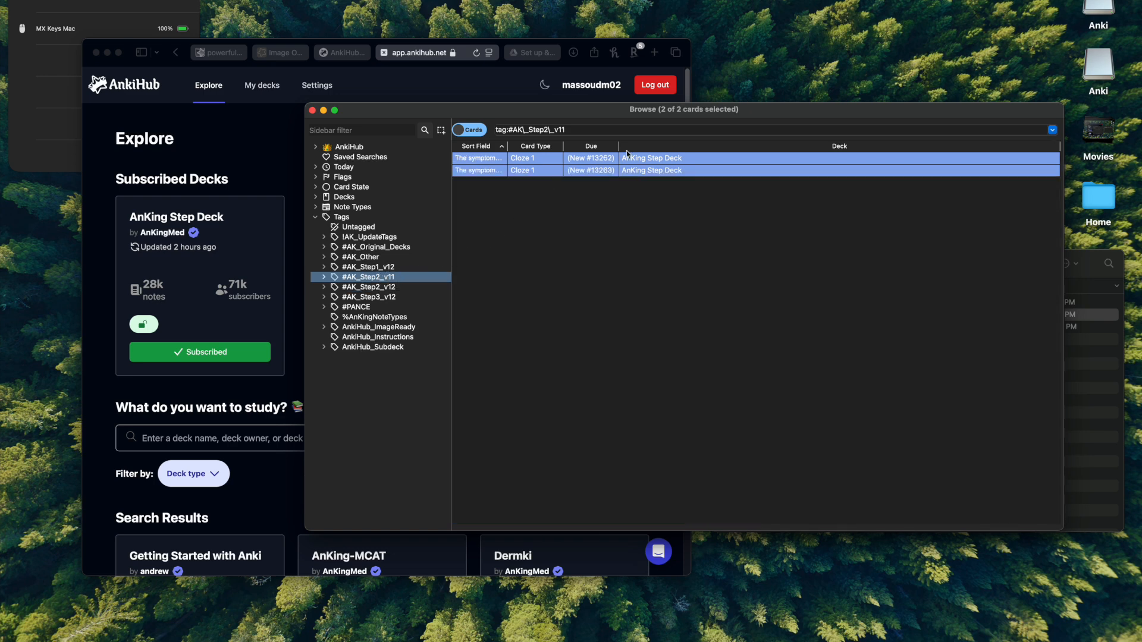
pyautogui.click(649, 170)
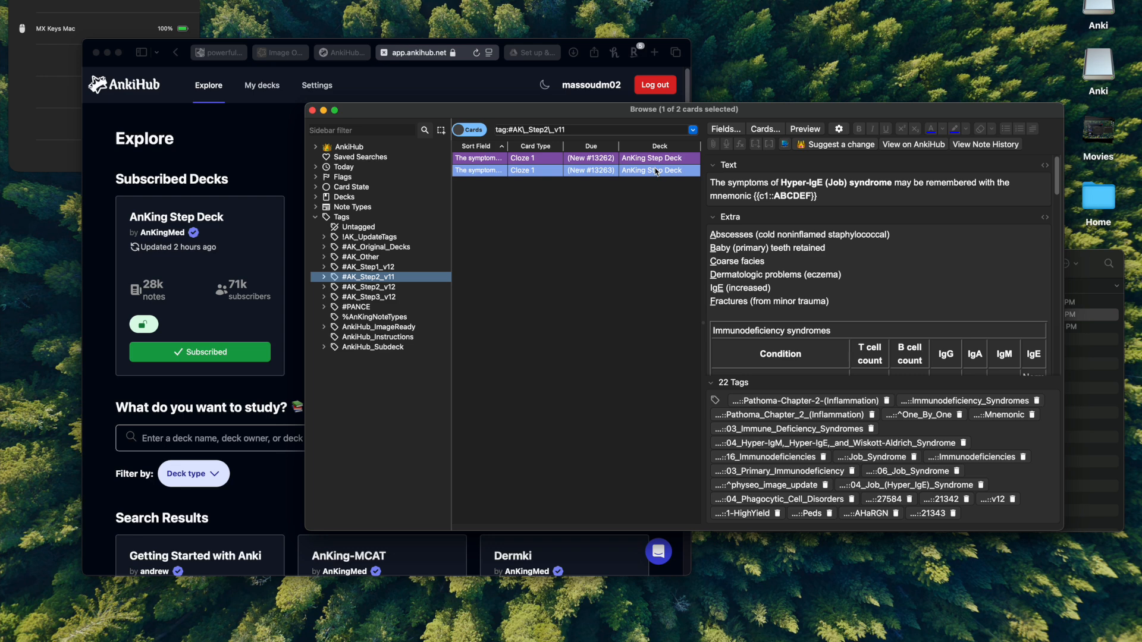
pyautogui.press('super+a')
pyautogui.rightClick(656, 171)
pyautogui.moveTo(697, 259)
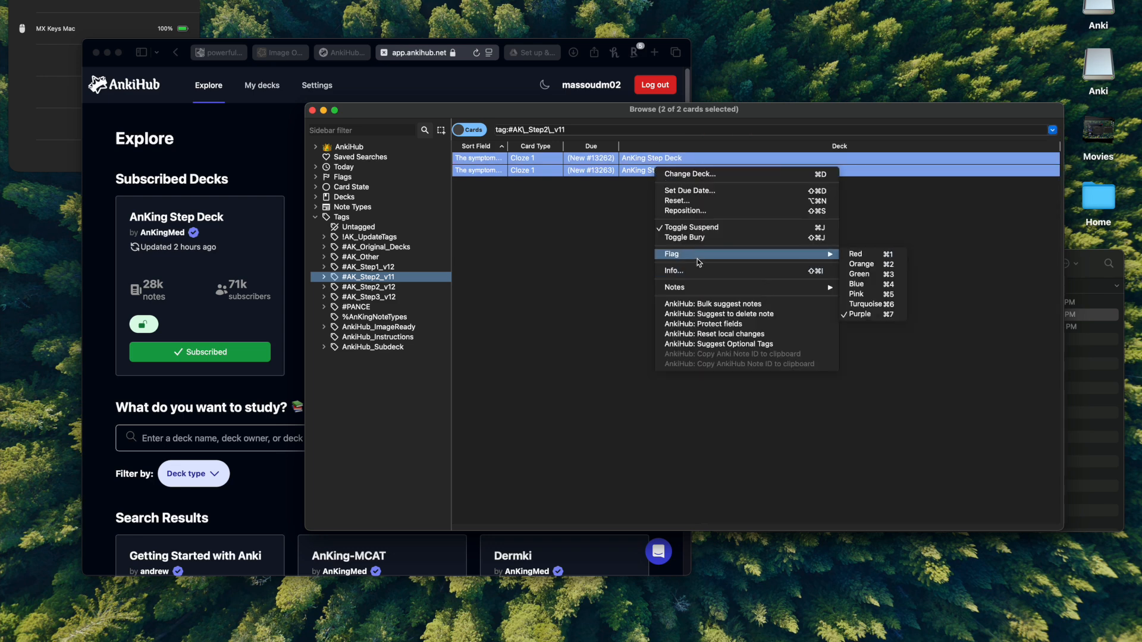
pyautogui.click(857, 295)
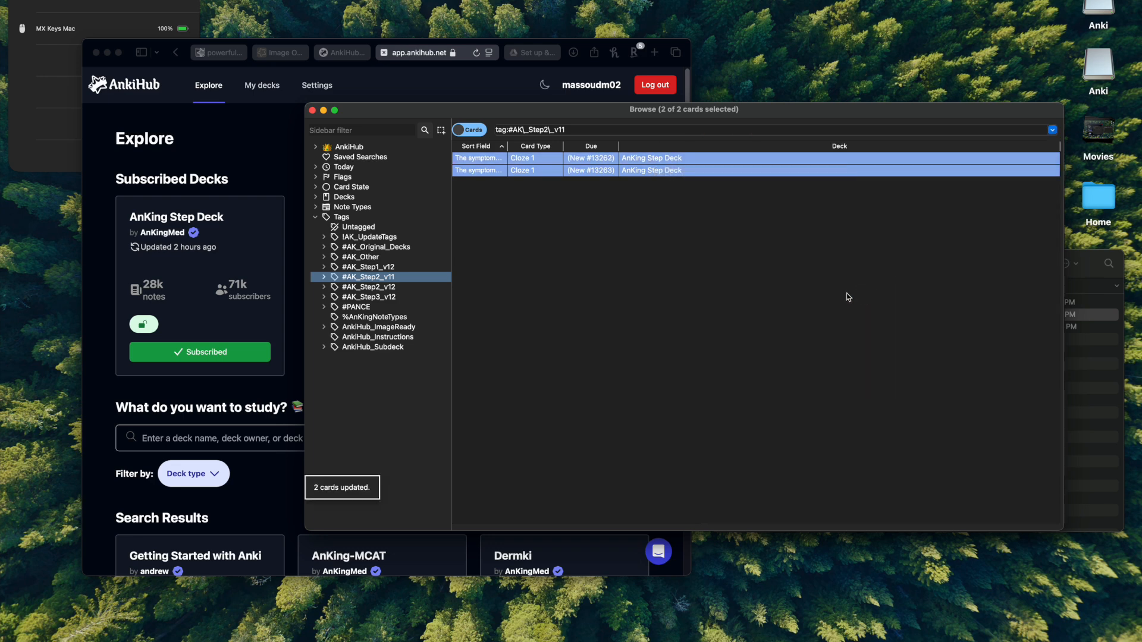
# Step: Revisit the Step 2 tags, filter the cards by #AK_Step1_v12, and examine the flag colours throughout that list
pyautogui.click(400, 288)
pyautogui.click(395, 279)
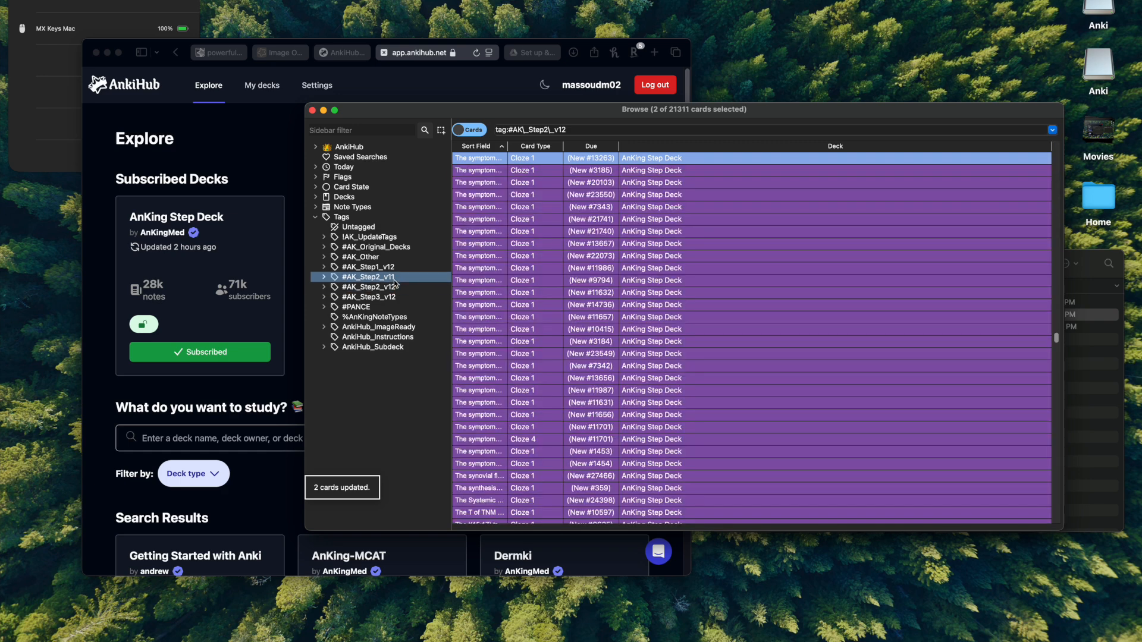
pyautogui.click(396, 269)
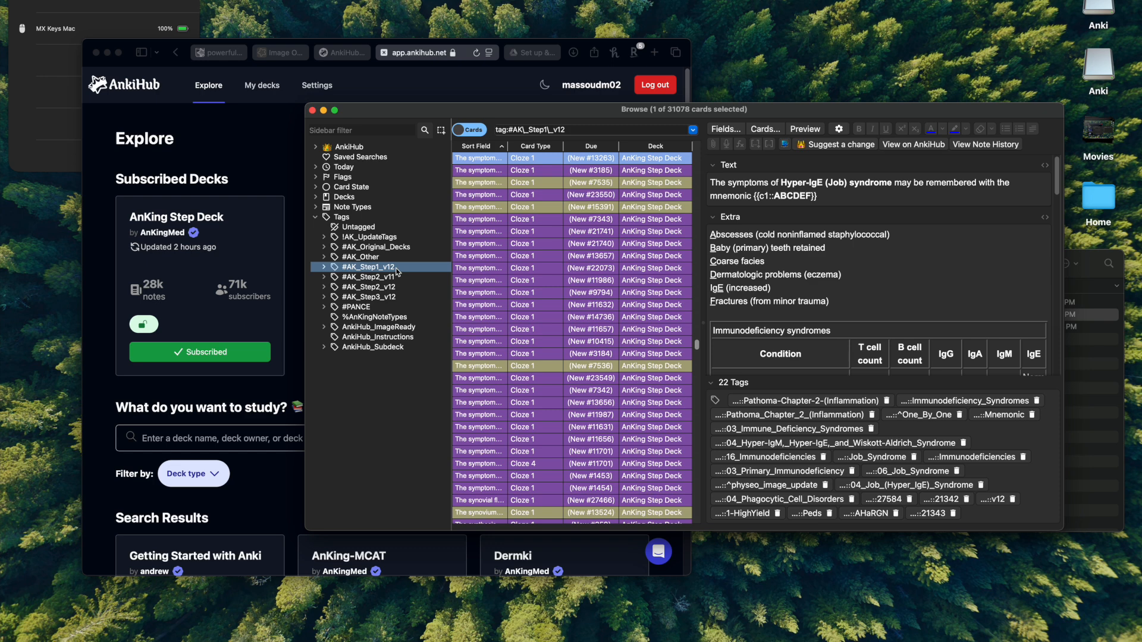
pyautogui.click(562, 257)
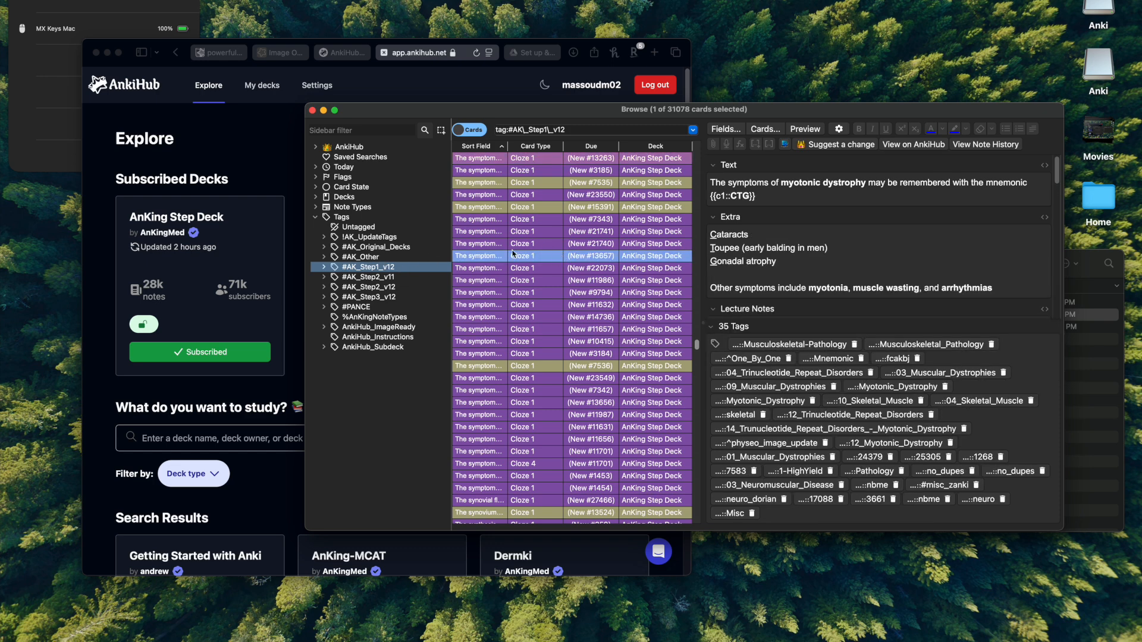
pyautogui.click(553, 268)
pyautogui.click(538, 304)
pyautogui.click(554, 249)
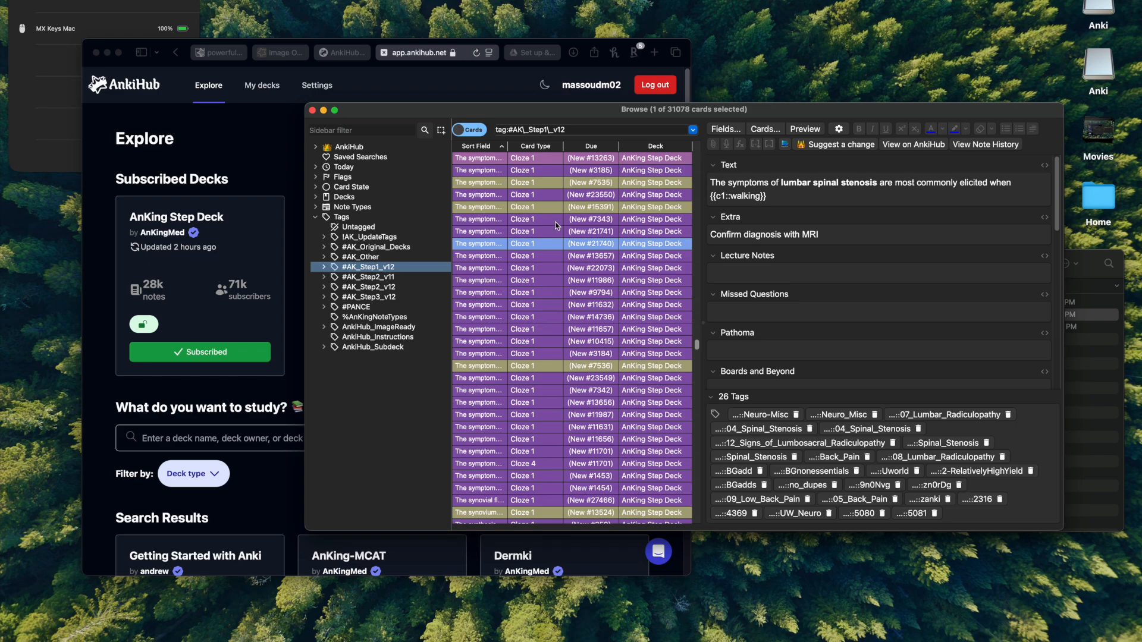
pyautogui.scroll(-20, 666, 329)
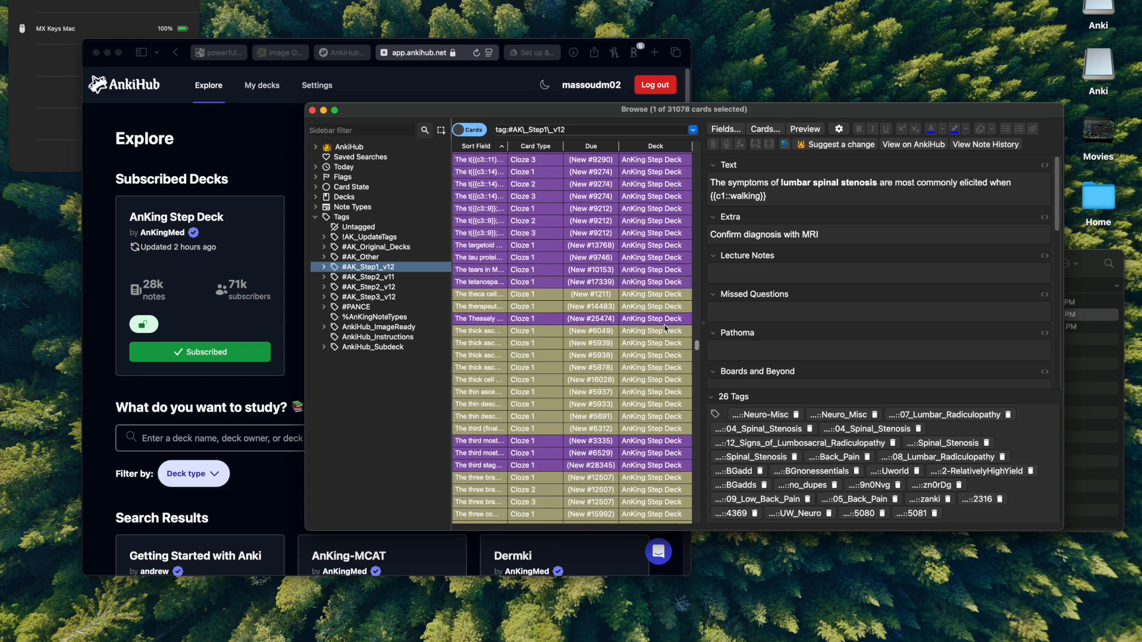
pyautogui.scroll(-20, 666, 329)
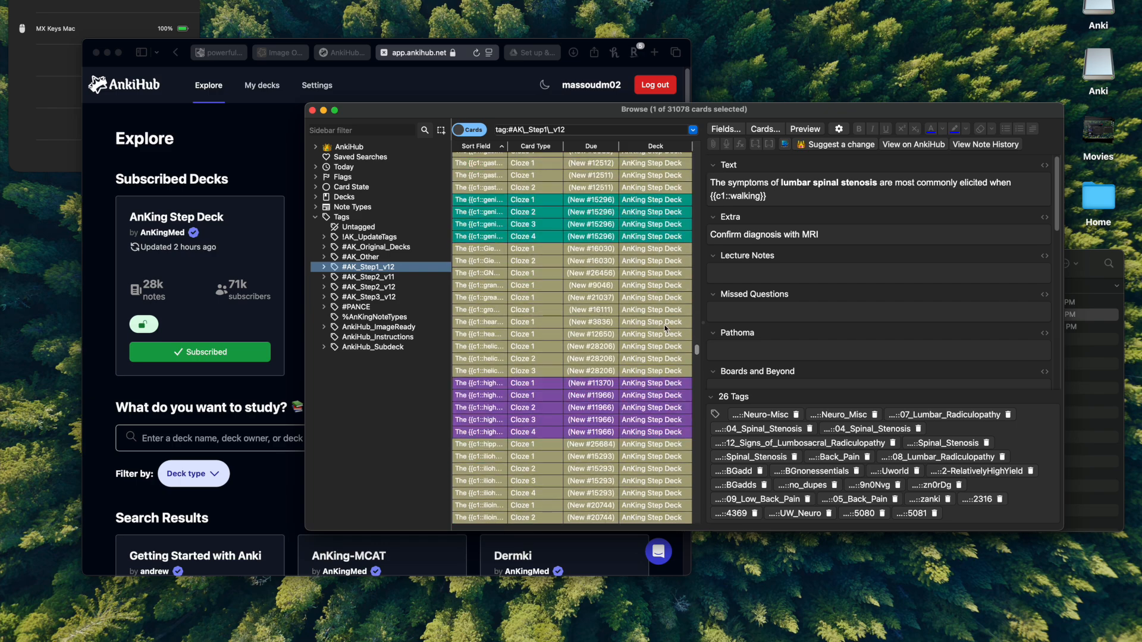
pyautogui.scroll(15, 666, 329)
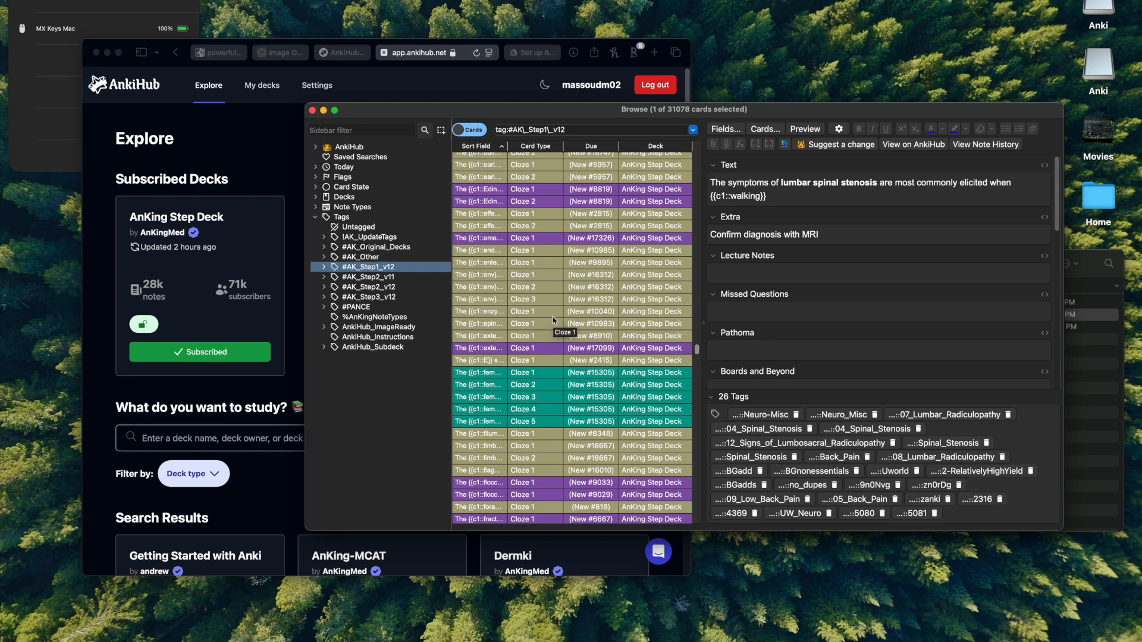
# Step: Unsuspend all cards tagged #AK_Step1_v12
pyautogui.click(530, 292)
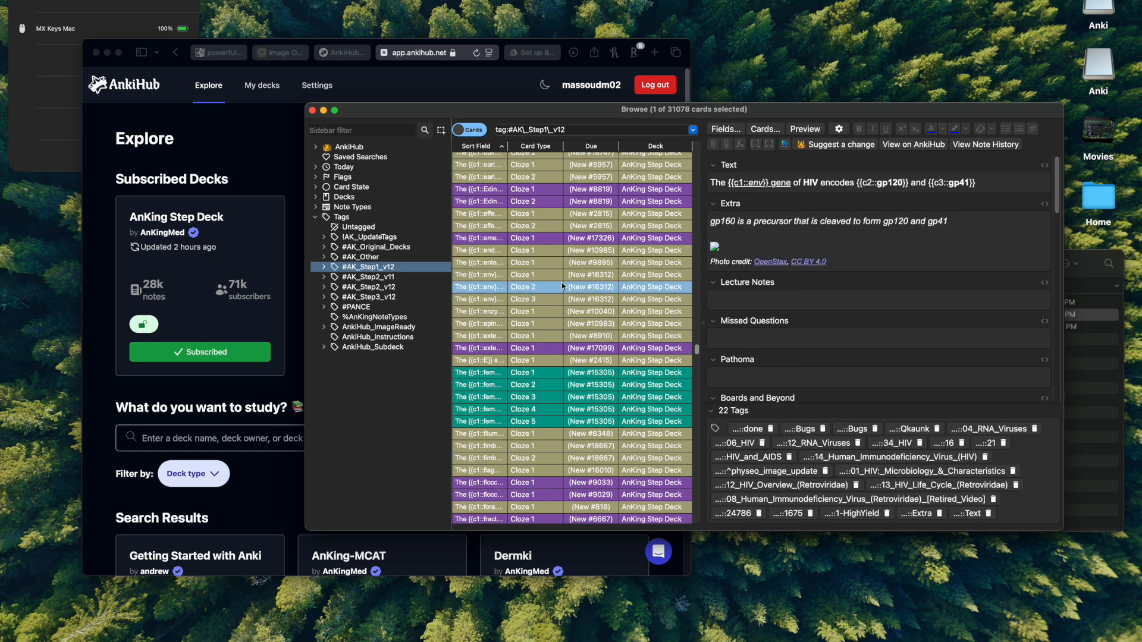
pyautogui.press('super+a')
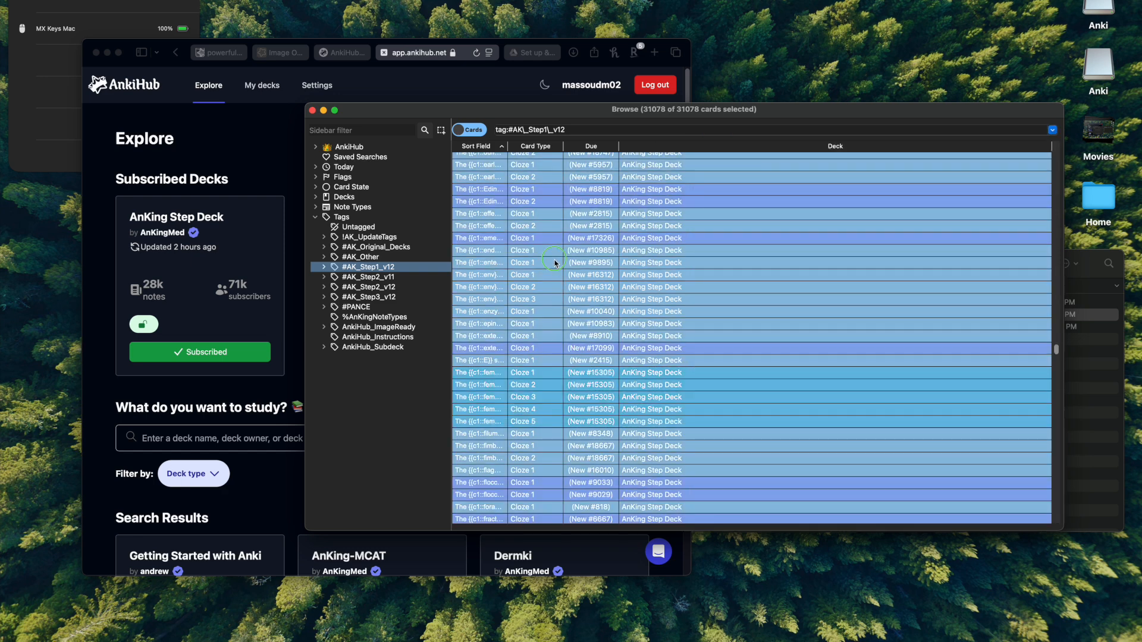
pyautogui.rightClick(554, 264)
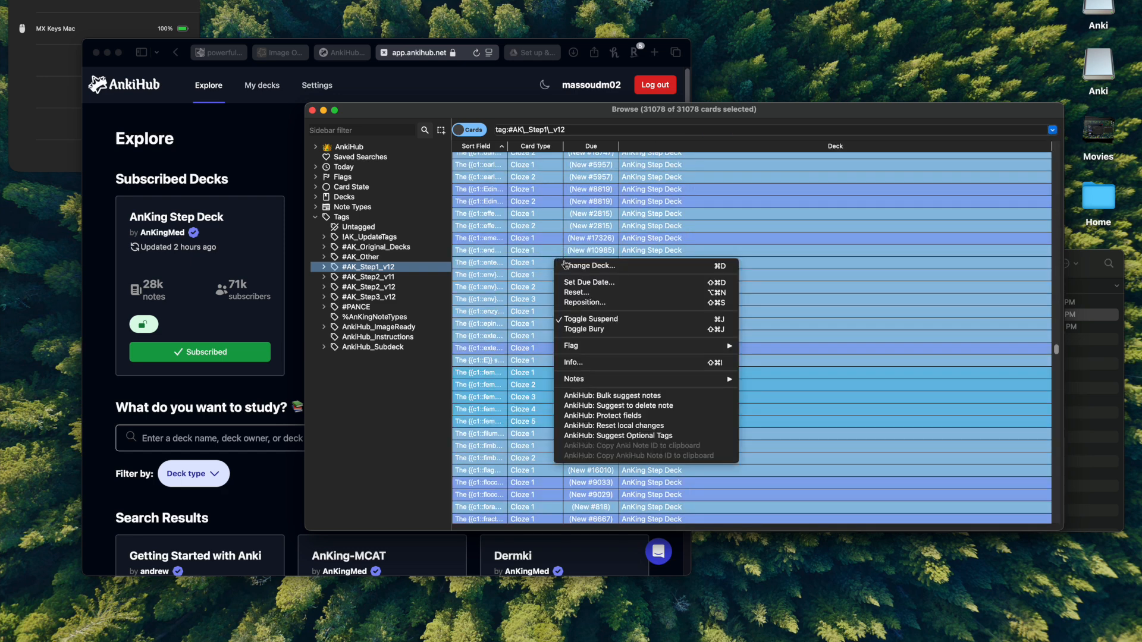
pyautogui.click(606, 321)
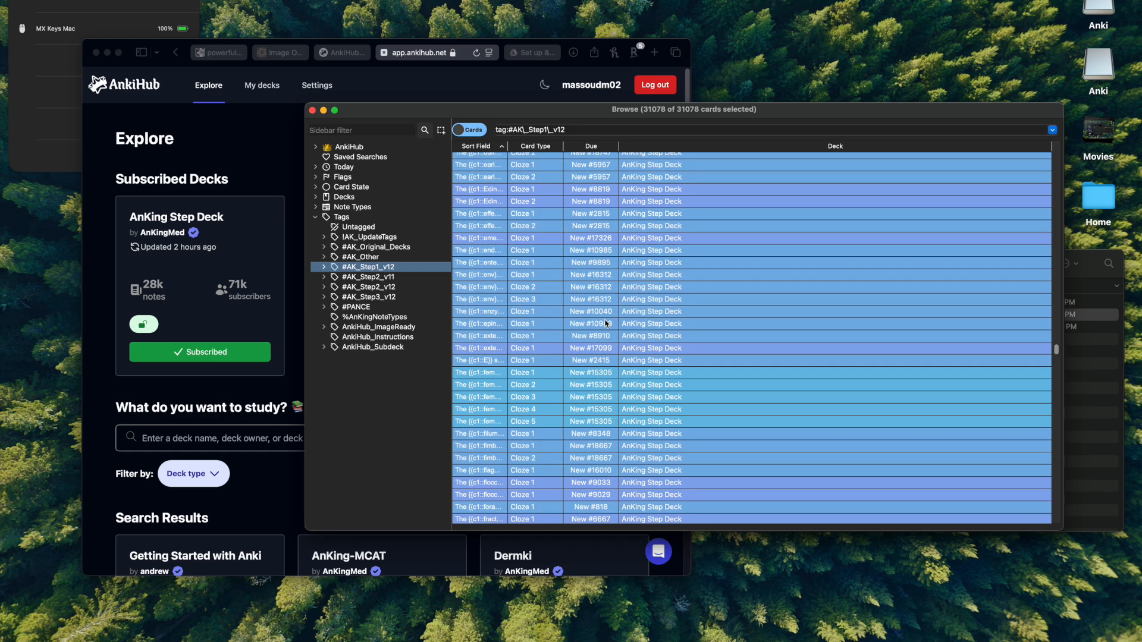
# Step: Flag all #AK_Step1_v12 cards red and look through the list to check their colour
pyautogui.rightClick(634, 314)
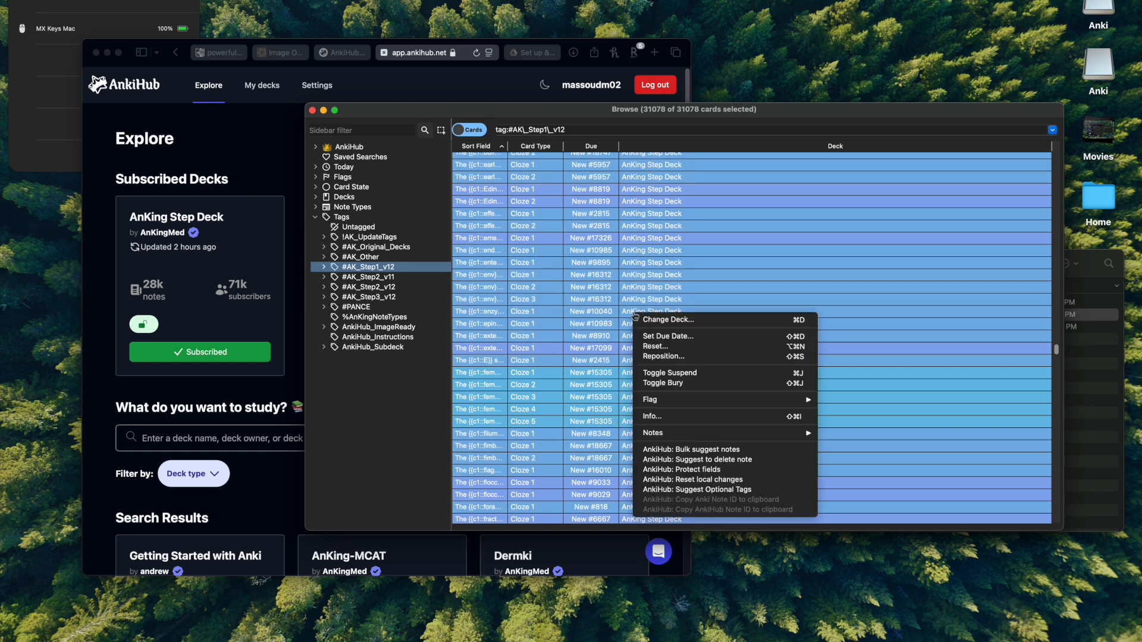
pyautogui.moveTo(676, 403)
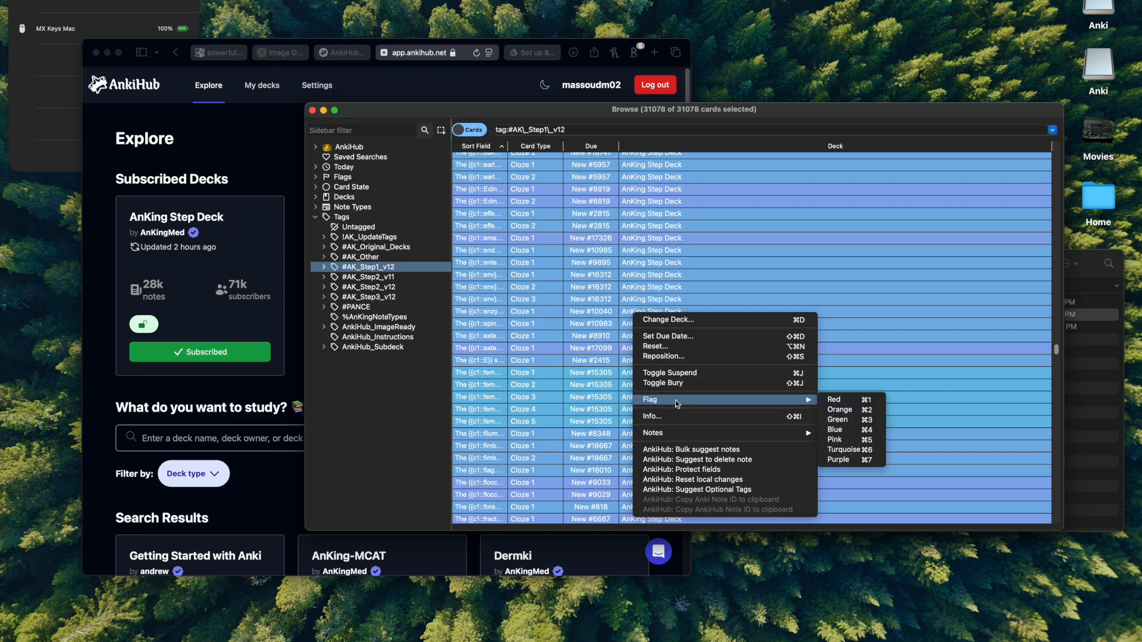
pyautogui.click(850, 401)
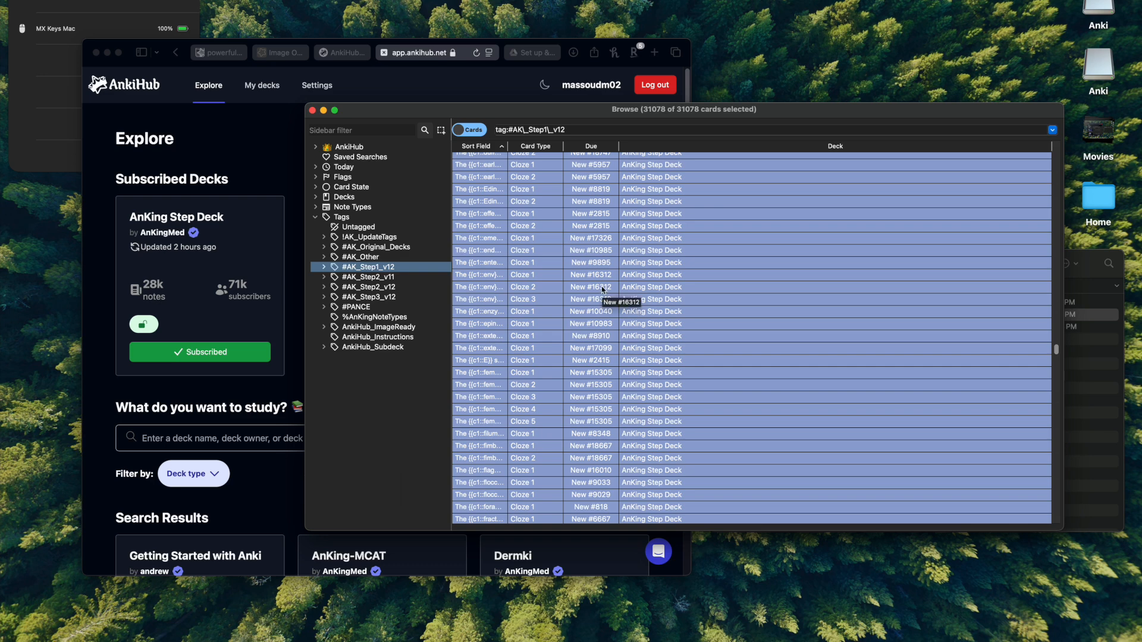
pyautogui.click(657, 275)
pyautogui.scroll(-20, 652, 351)
pyautogui.scroll(-20, 653, 351)
pyautogui.scroll(-20, 652, 351)
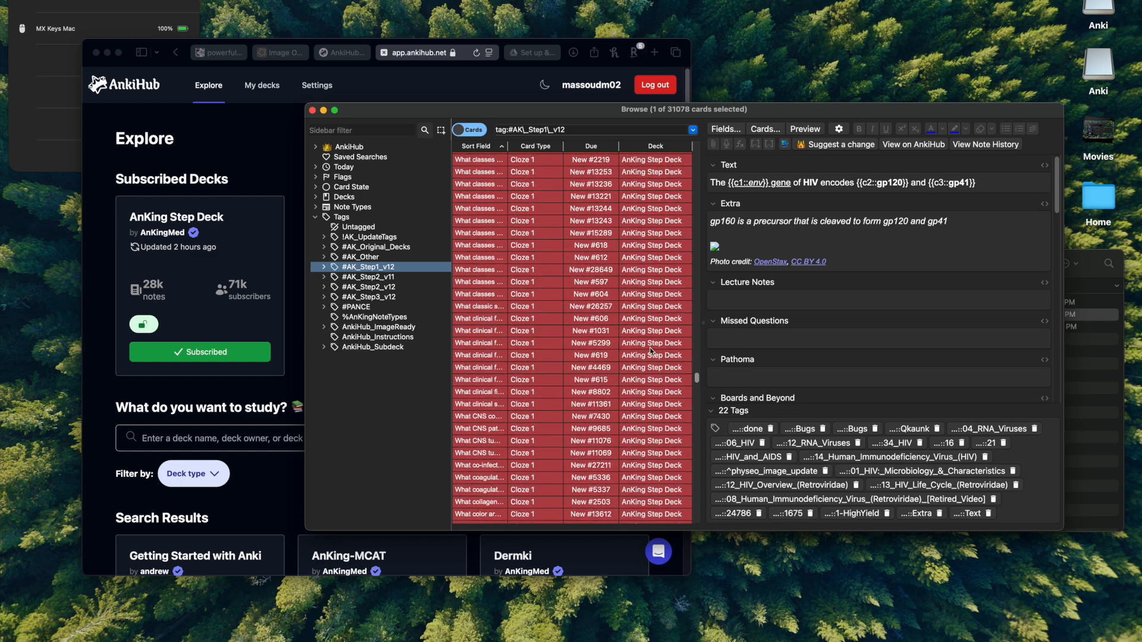
# Step: Look over the subtags of #AK_Step1_v12 and filter the cards in turn by #AK_Step2_v11, #AK_Step2_v12 and #AK_Step3_v12
pyautogui.click(323, 267)
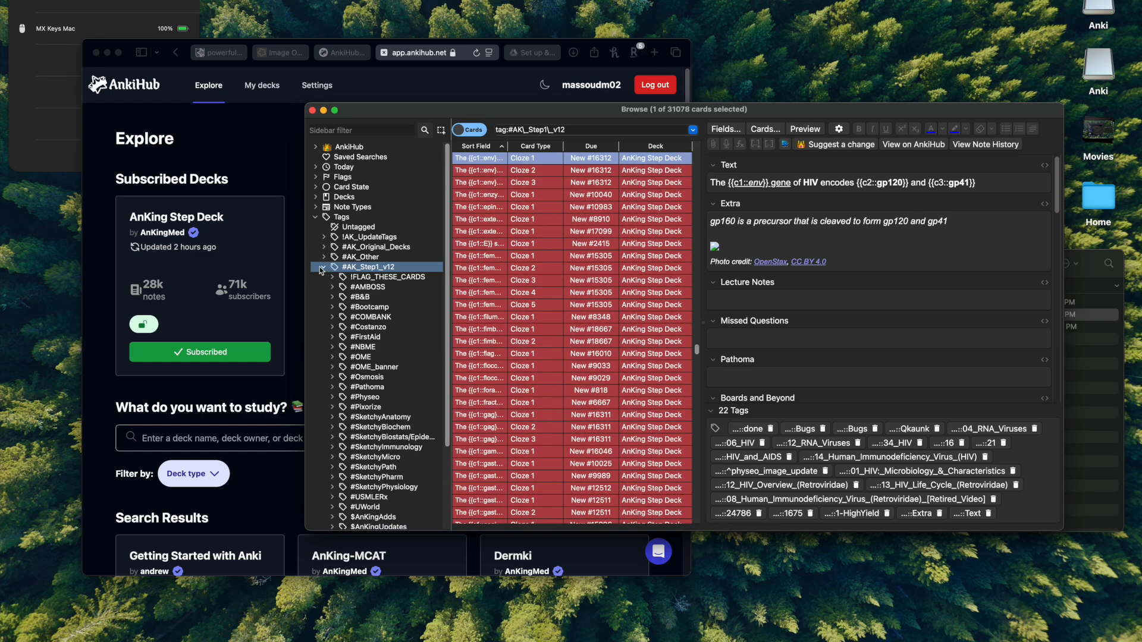
pyautogui.click(322, 269)
pyautogui.click(359, 279)
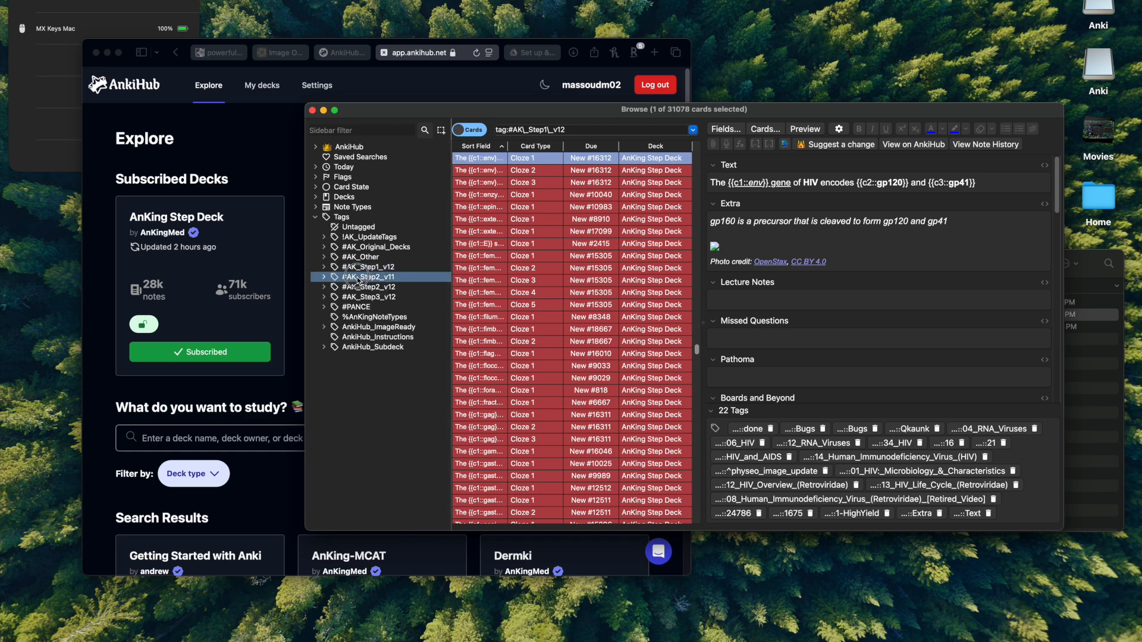
pyautogui.click(374, 288)
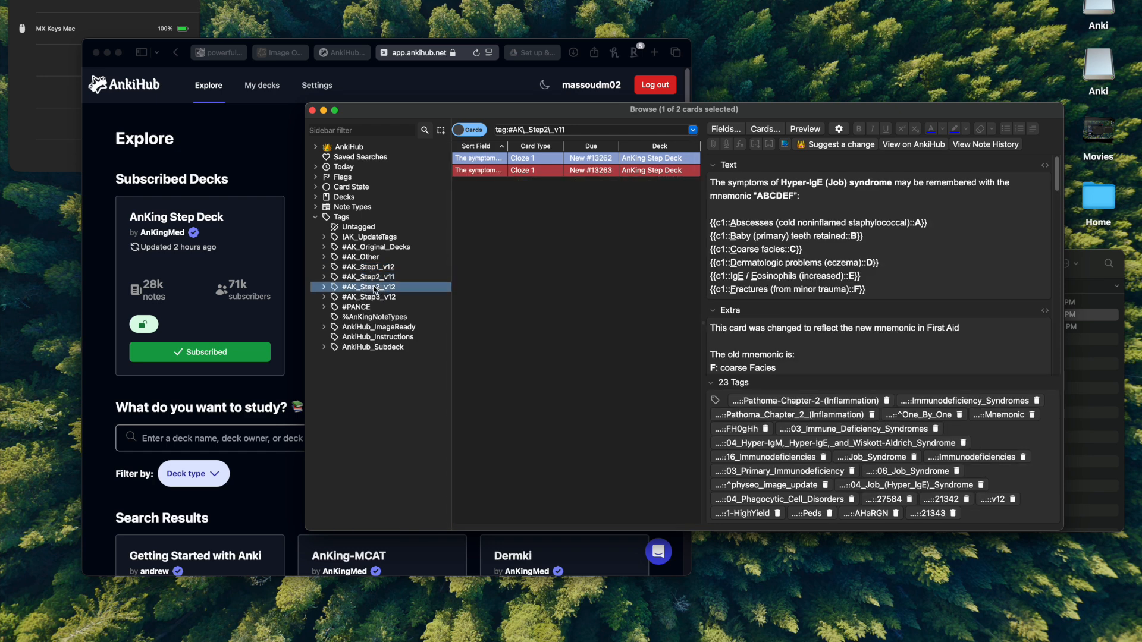
pyautogui.click(393, 297)
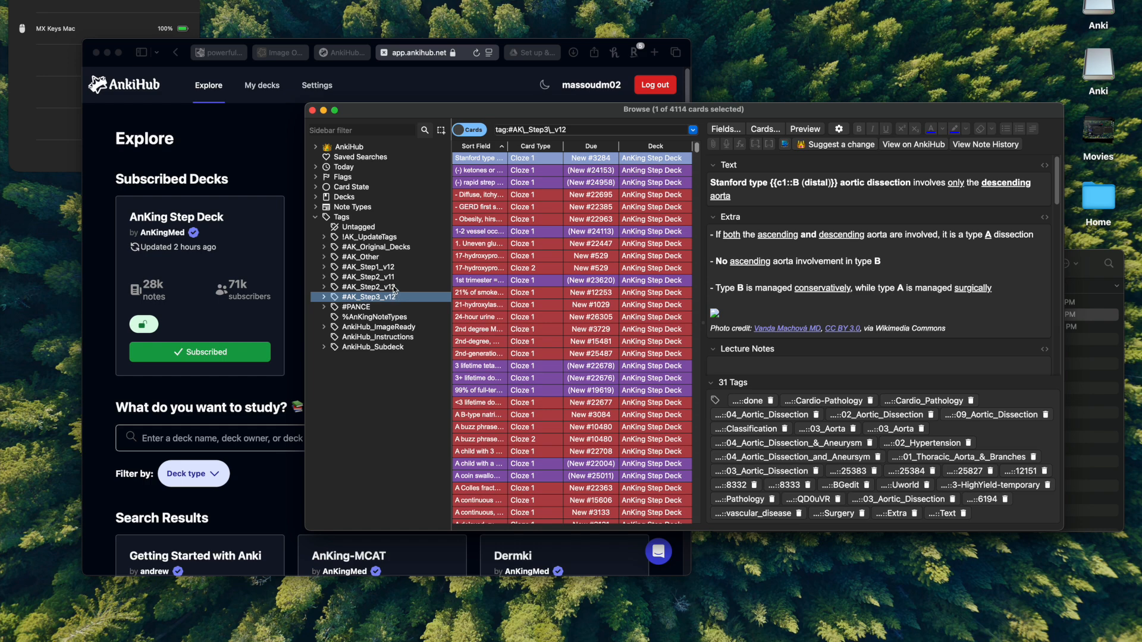
# Step: Filter the cards by #AK_Step2_v12 and compare the flag colours in the list
pyautogui.click(392, 287)
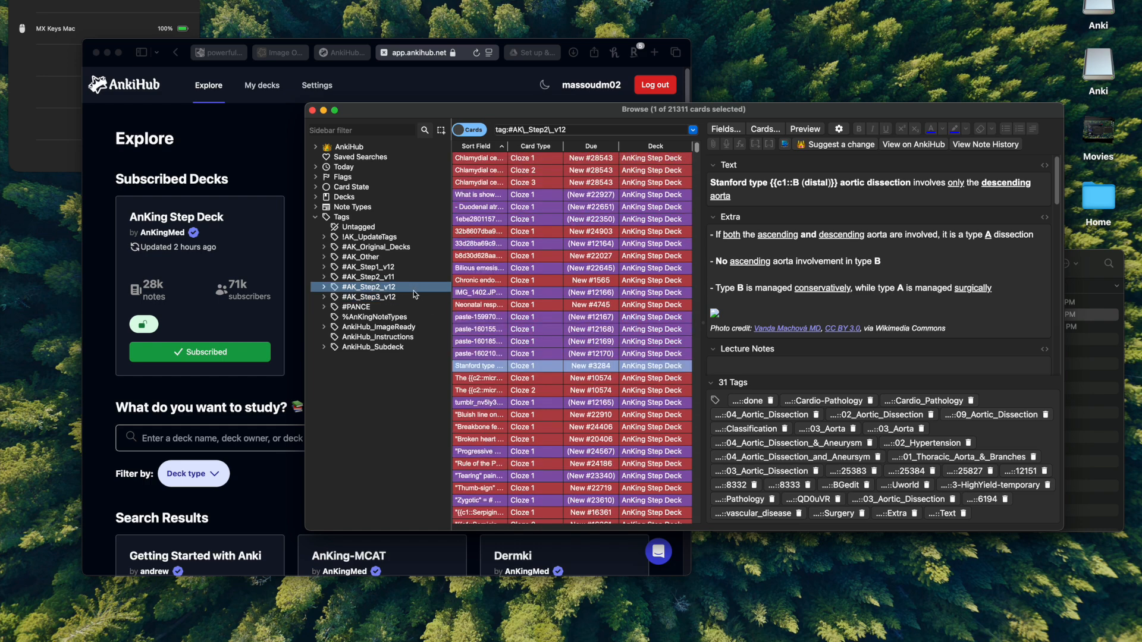
pyautogui.scroll(15, 541, 282)
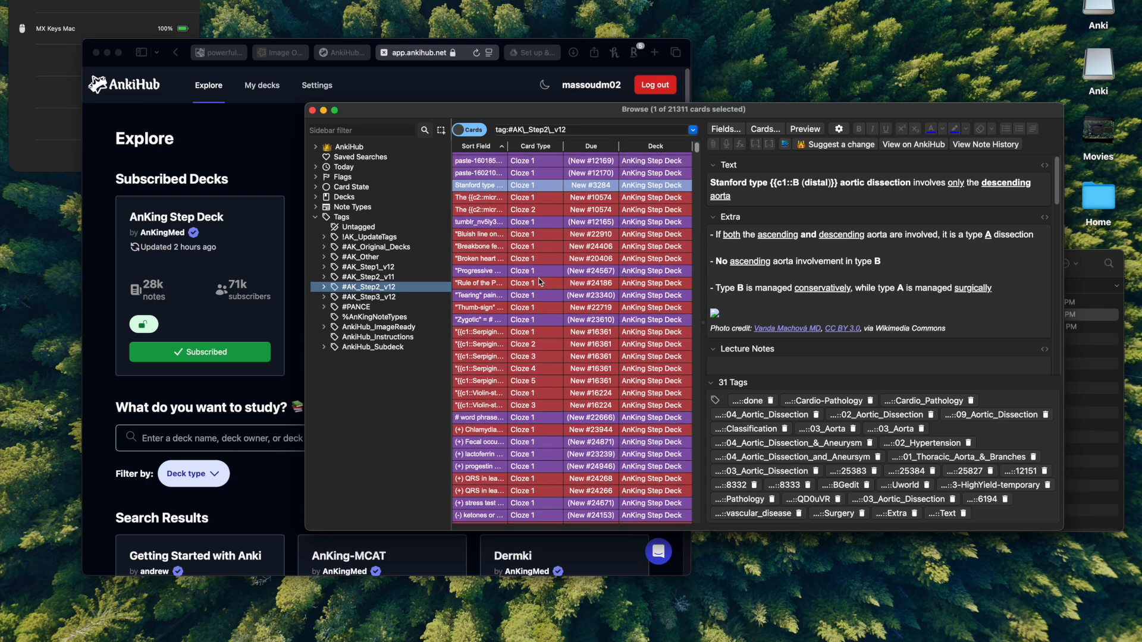
pyautogui.scroll(-5, 540, 282)
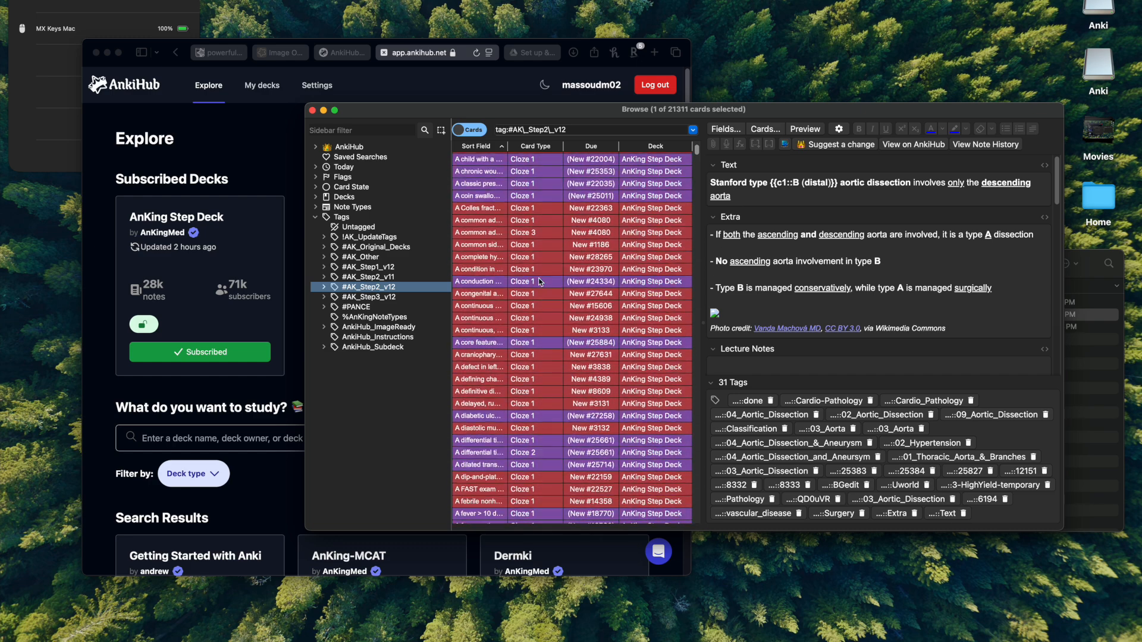
pyautogui.scroll(3, 541, 282)
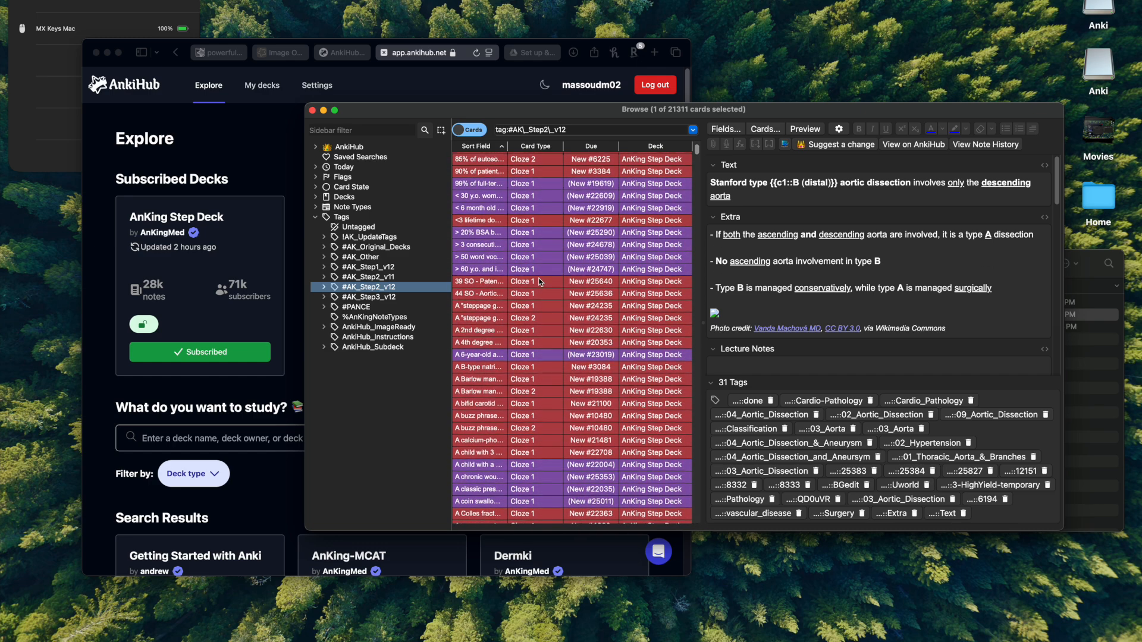
# Step: Filter the cards by #AK_Step3_v12 and examine the flag colours and suspended cards throughout the list
pyautogui.click(389, 300)
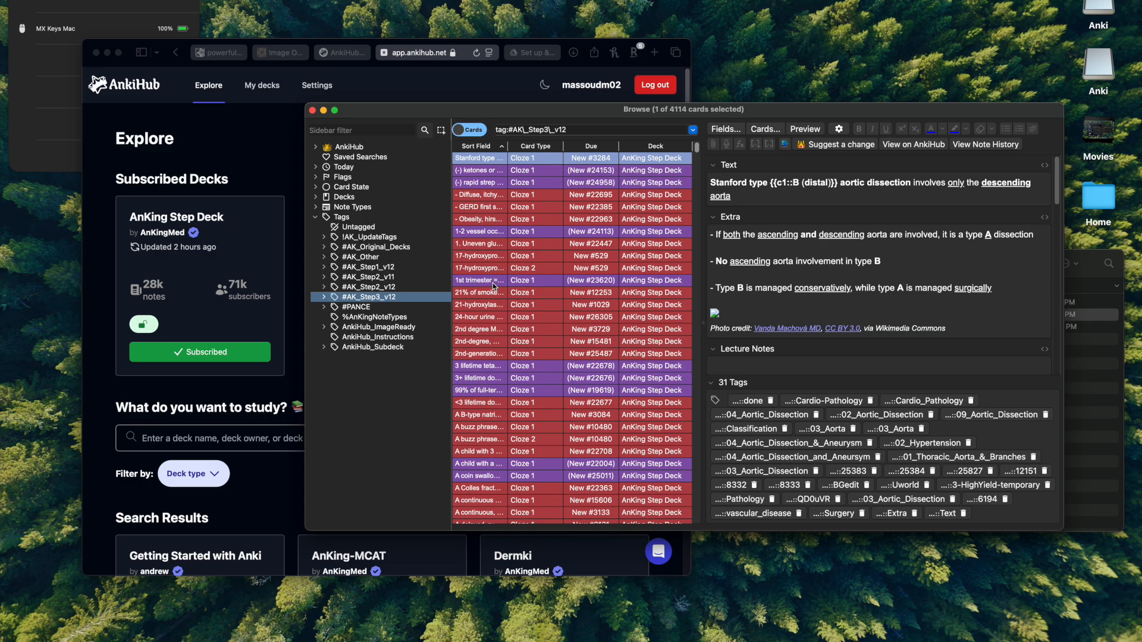
pyautogui.click(554, 220)
pyautogui.scroll(-10, 555, 303)
pyautogui.scroll(-15, 555, 303)
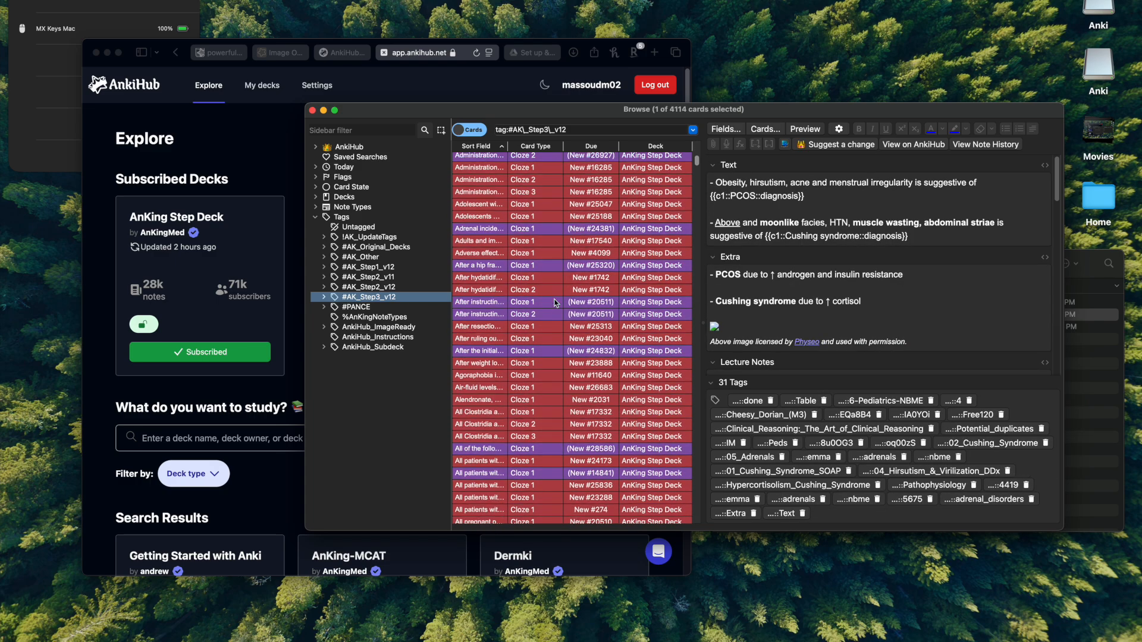
pyautogui.scroll(-15, 555, 304)
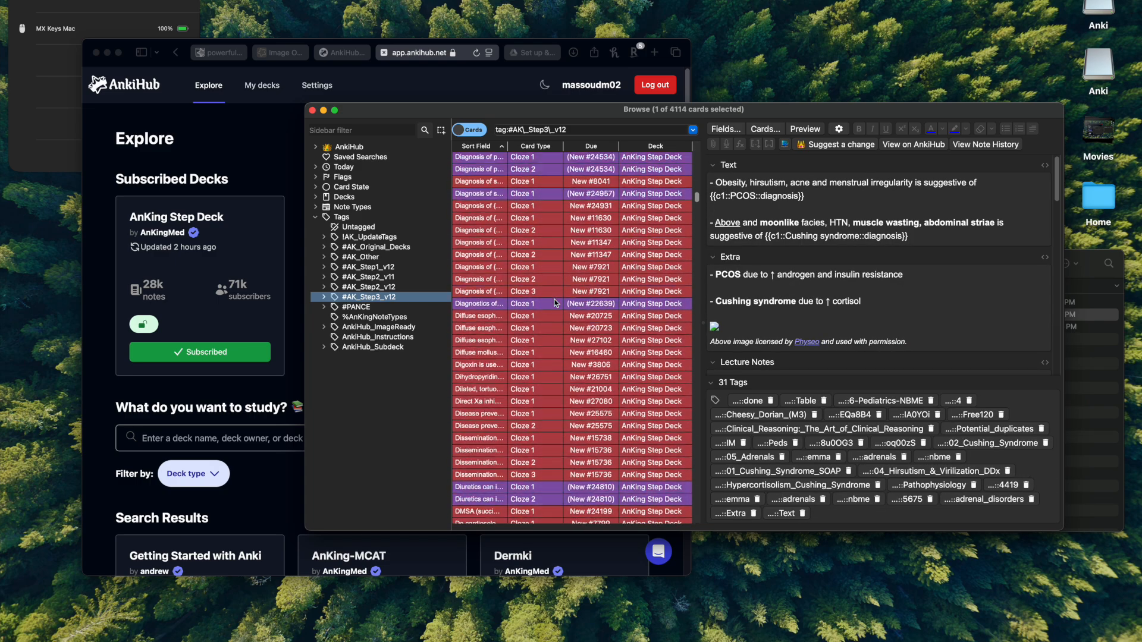
pyautogui.scroll(-15, 555, 304)
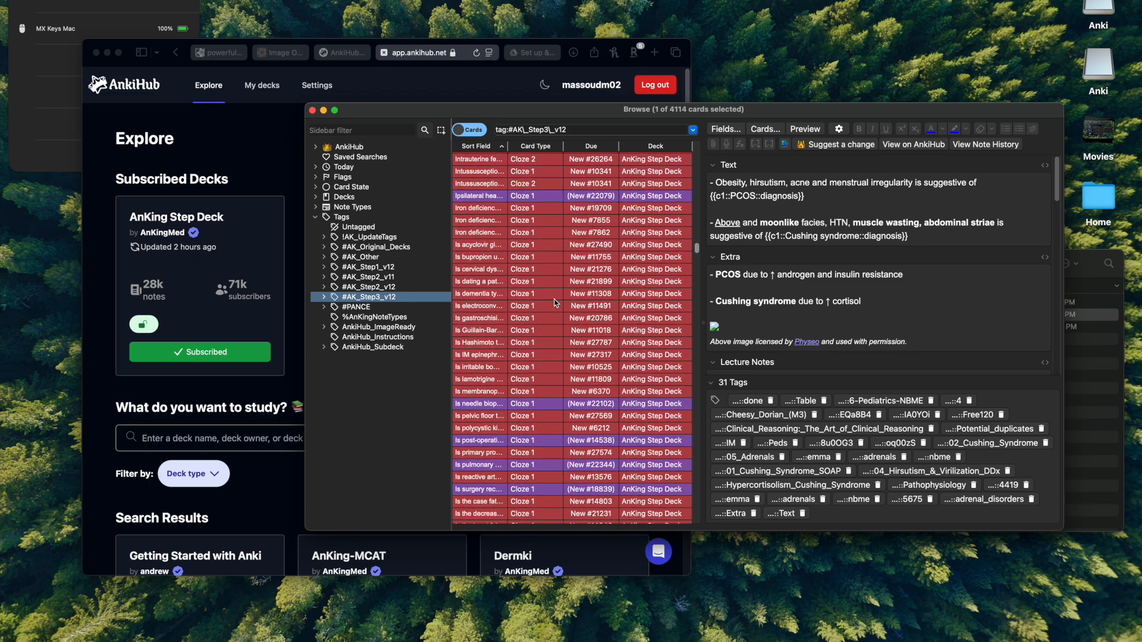
pyautogui.scroll(-15, 555, 304)
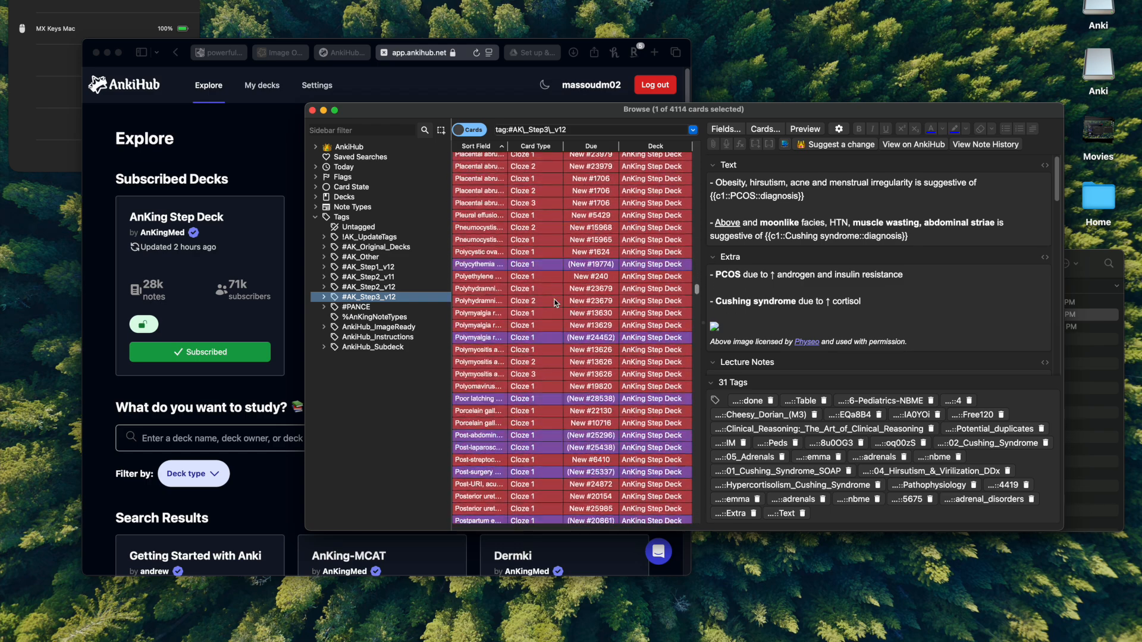
pyautogui.scroll(10, 555, 303)
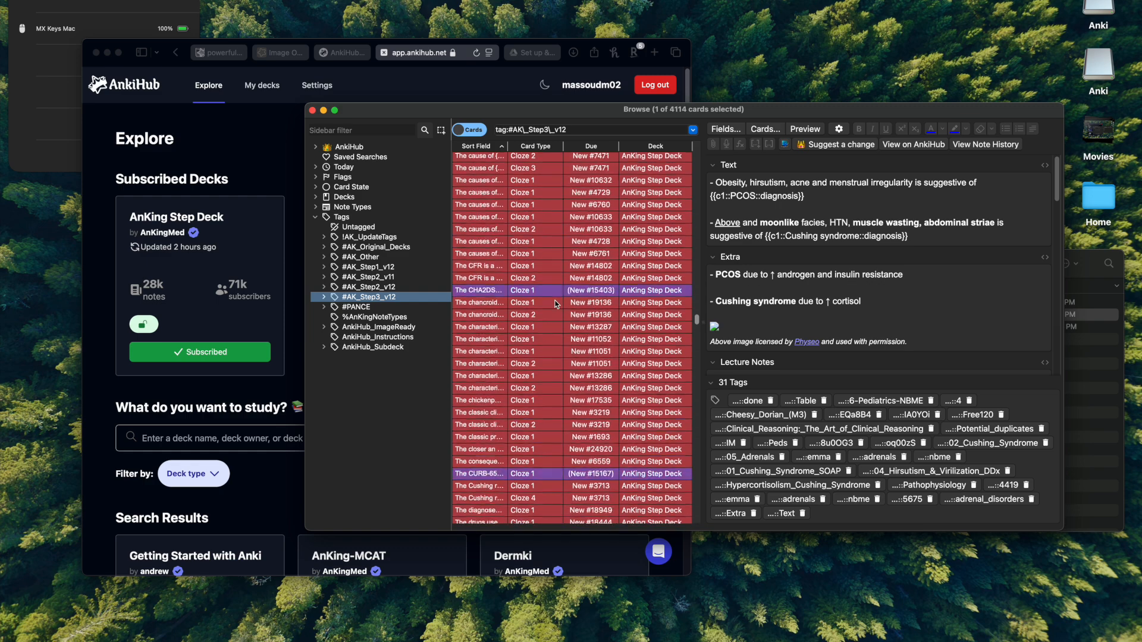
pyautogui.scroll(-1, 555, 303)
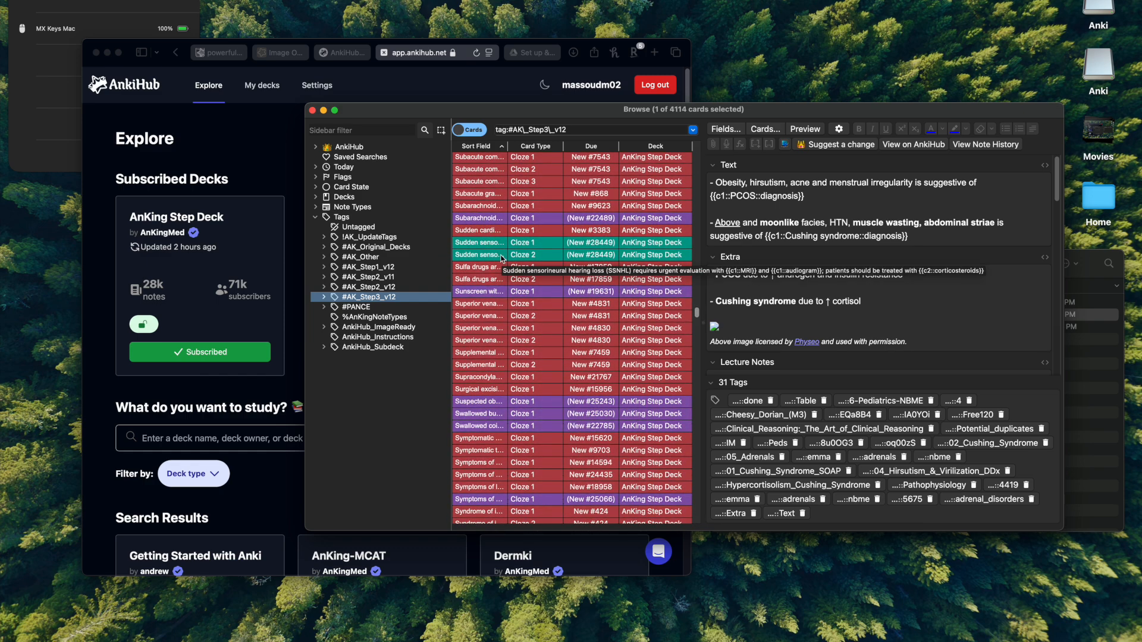
# Step: Return to the #AK_Step1_v12 cards and check the flag colours near the start of the list
pyautogui.click(376, 269)
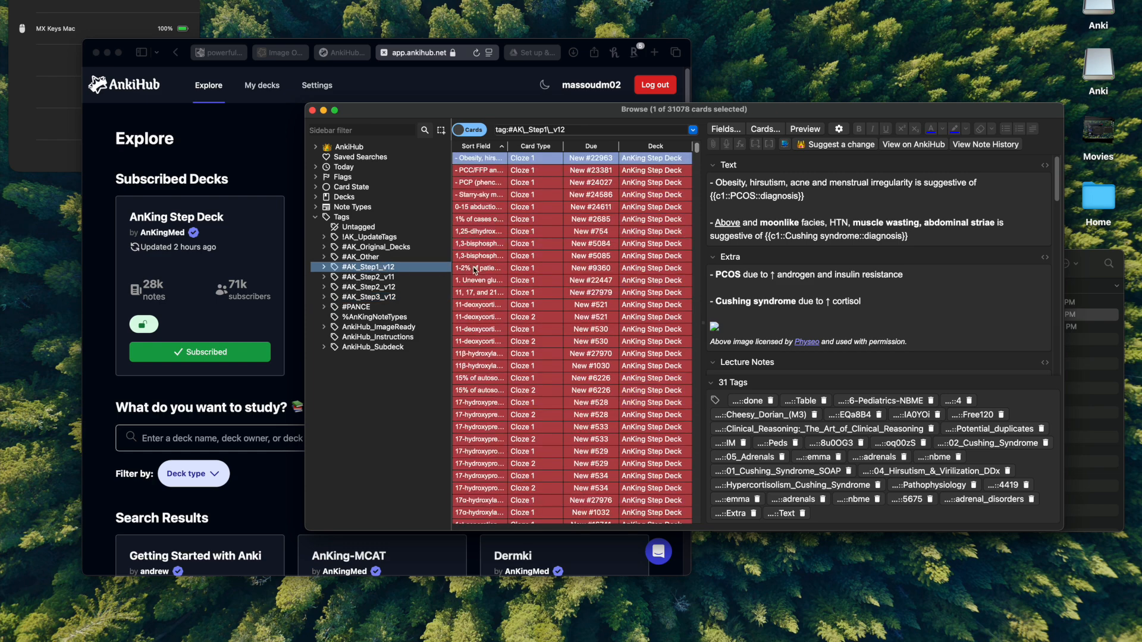
pyautogui.click(463, 269)
pyautogui.scroll(10, 485, 271)
pyautogui.scroll(-15, 486, 271)
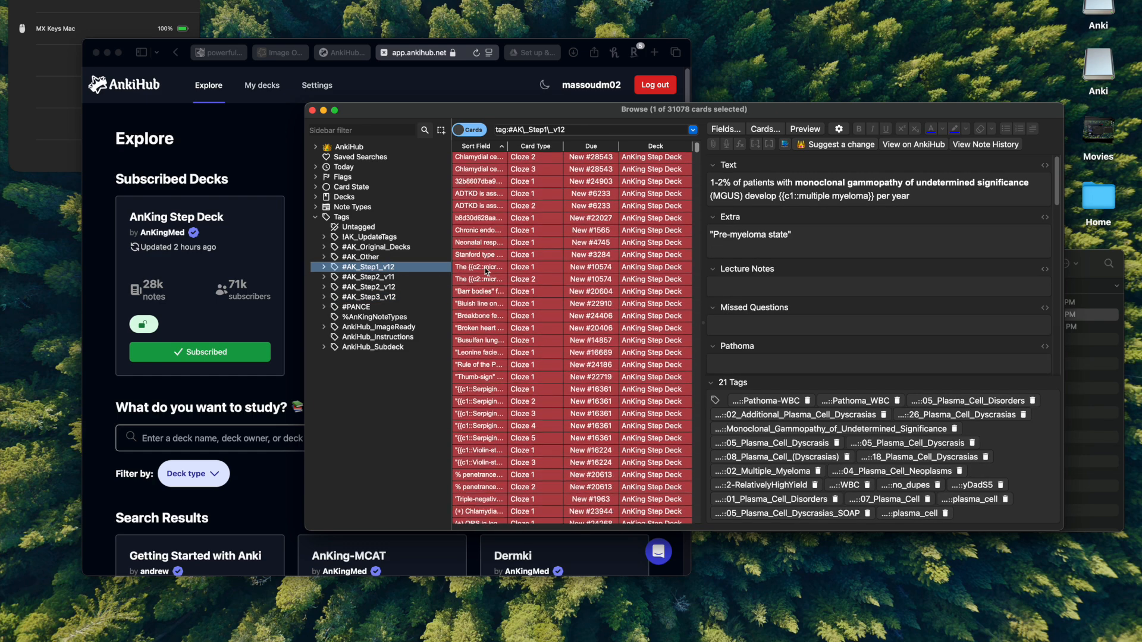
pyautogui.scroll(10, 486, 271)
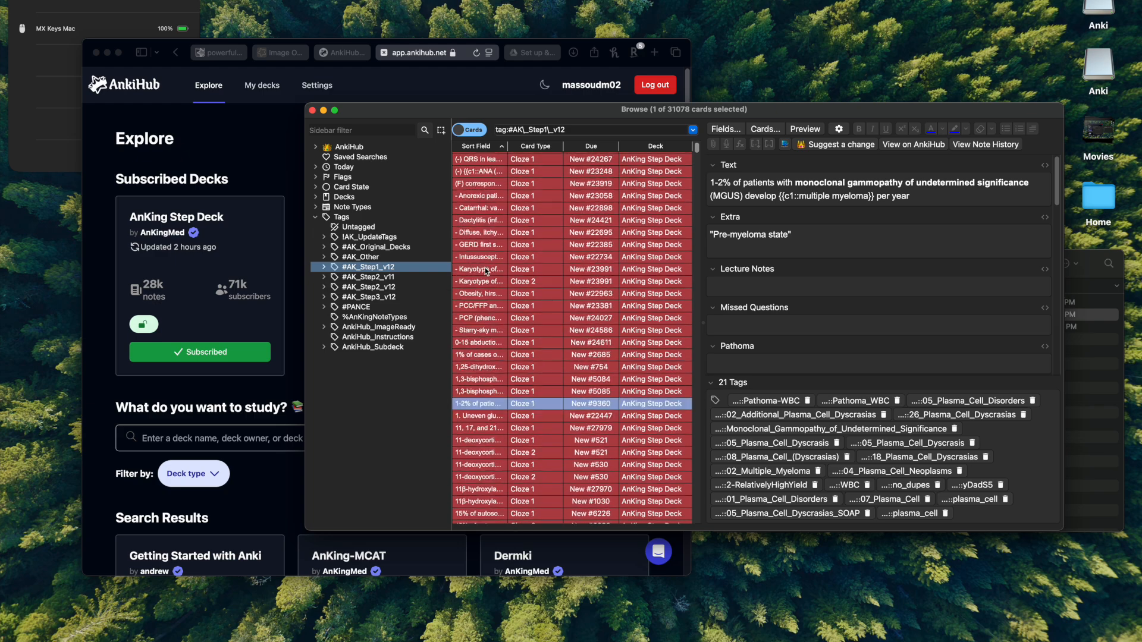
# Step: Move the card browser window higher, select all #AK_Step1_v12 cards and review the actions available for them
pyautogui.moveTo(577, 115); pyautogui.dragTo(551, 56)
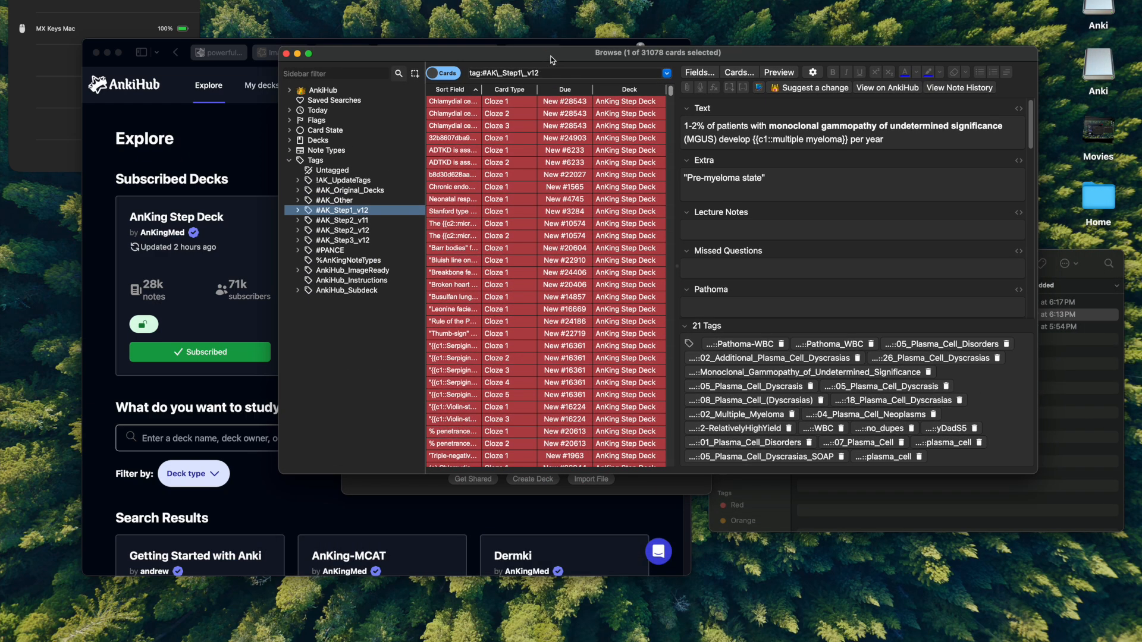
pyautogui.click(551, 153)
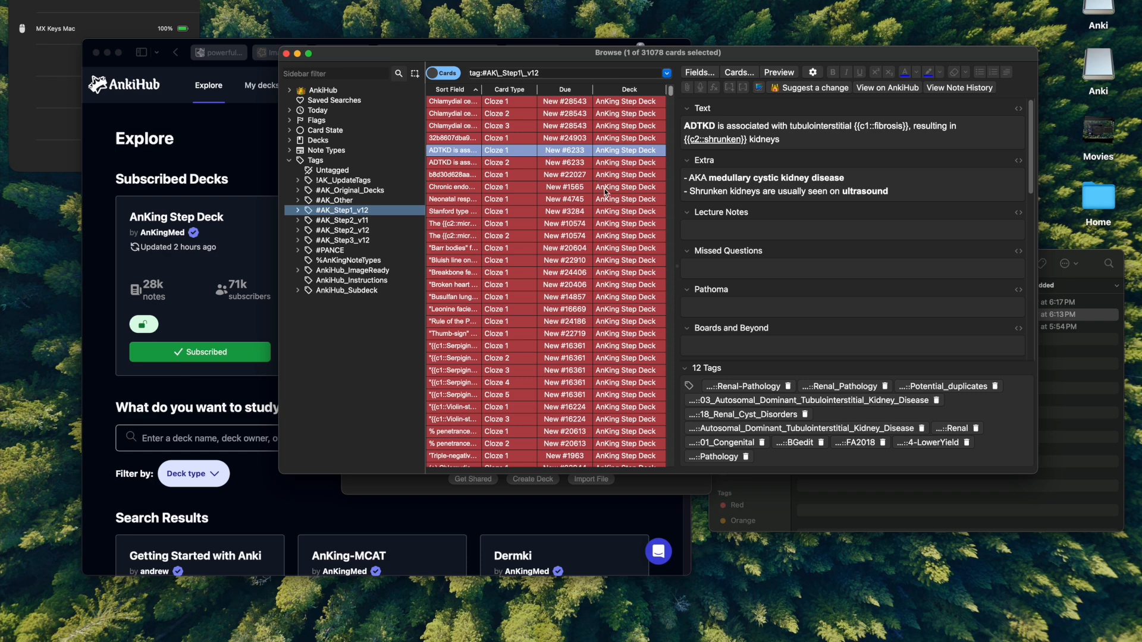
pyautogui.press('super+a')
pyautogui.rightClick(584, 175)
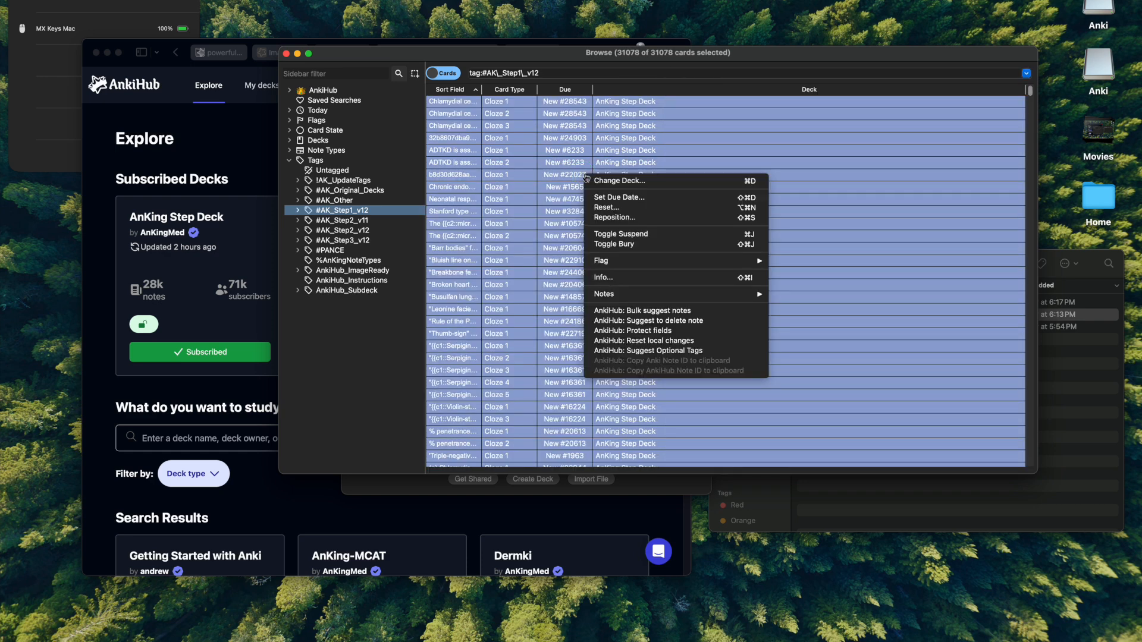
pyautogui.click(523, 199)
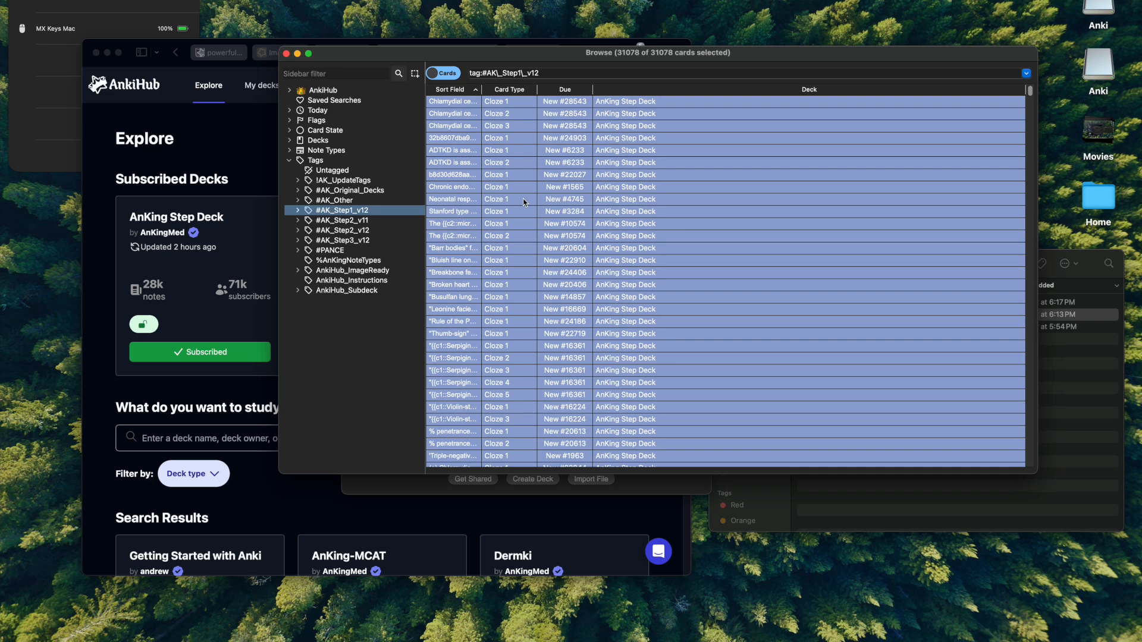
# Step: Close the card browser and look at the subdecks of the AnKing Step Deck in the deck list
pyautogui.click(287, 54)
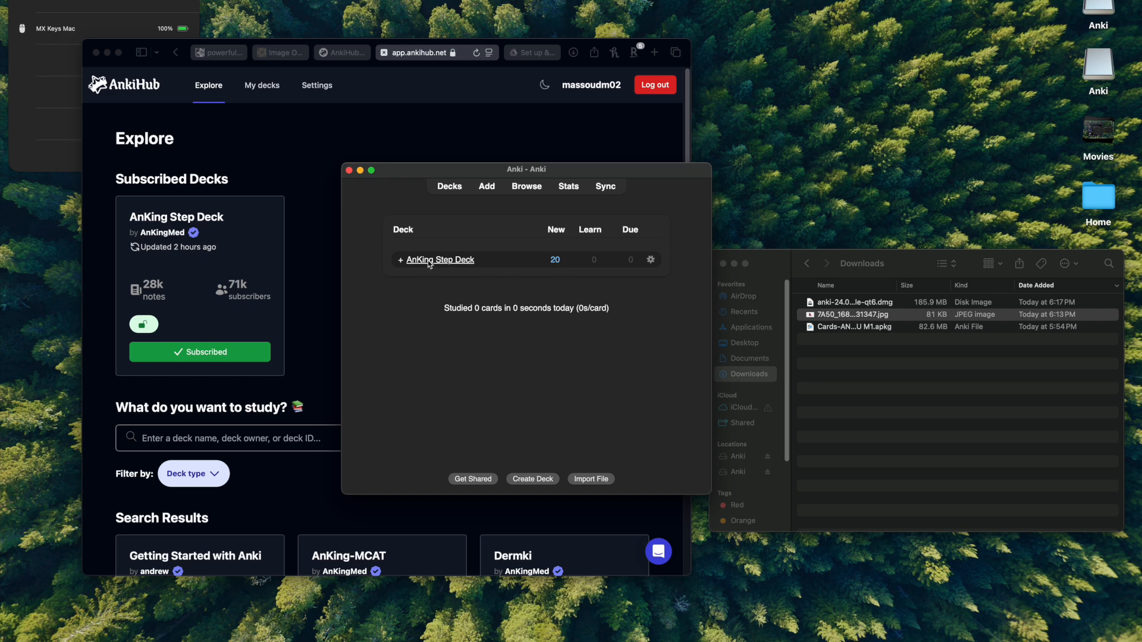
pyautogui.click(400, 261)
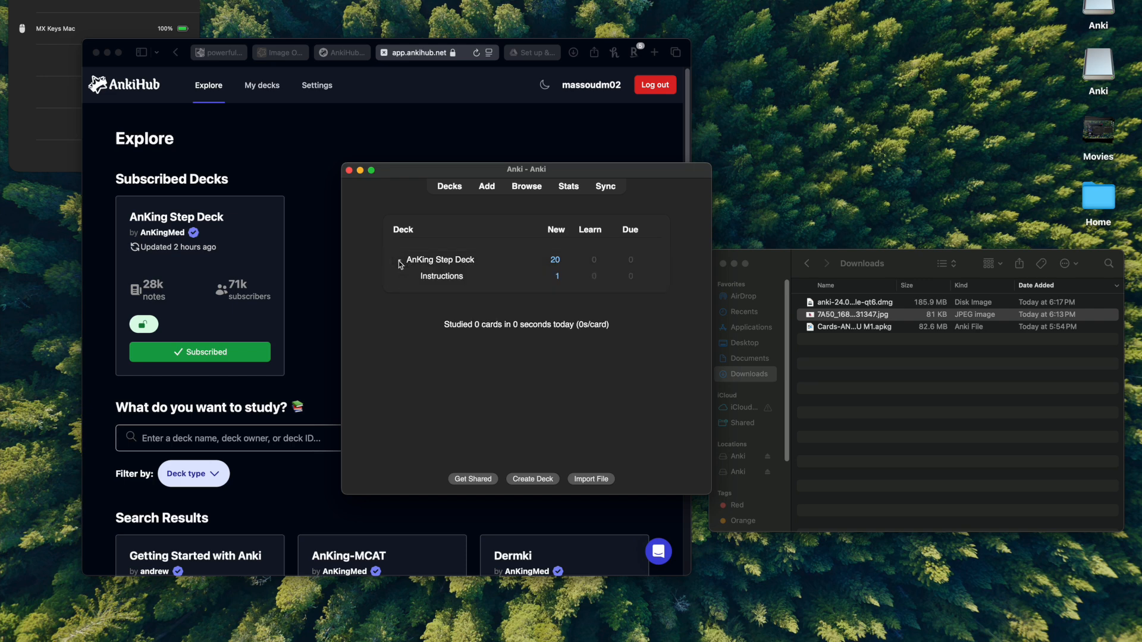
pyautogui.click(400, 260)
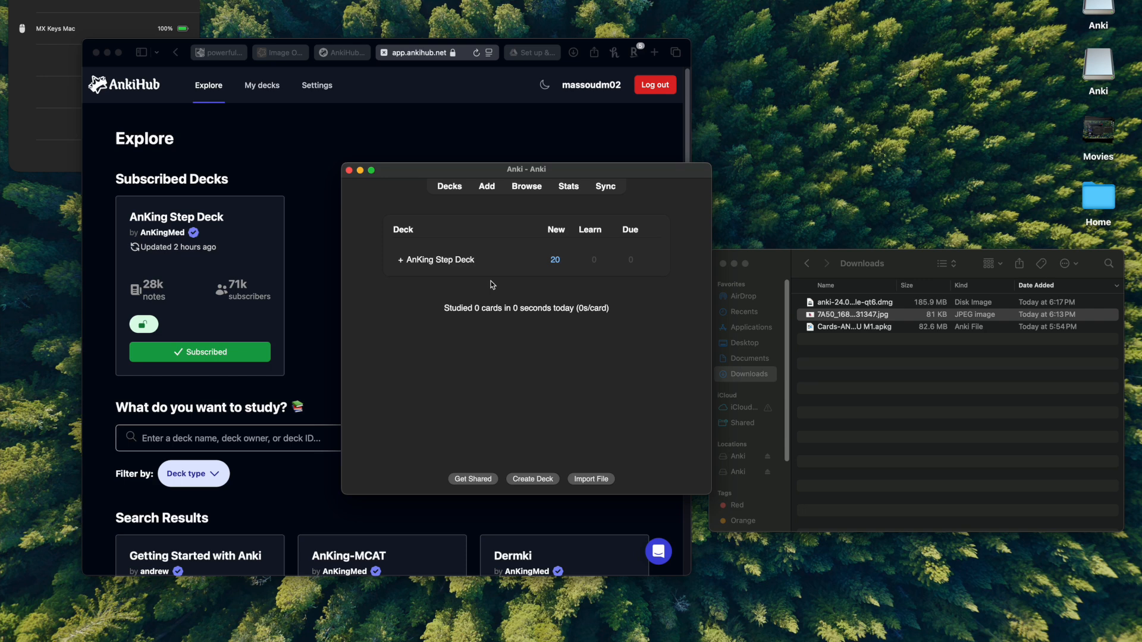
# Step: Switch to the Google Drive folder, request the download of Cards-ANKICITO SIU M1.apkg and find the file in the browser's downloads
pyautogui.click(542, 55)
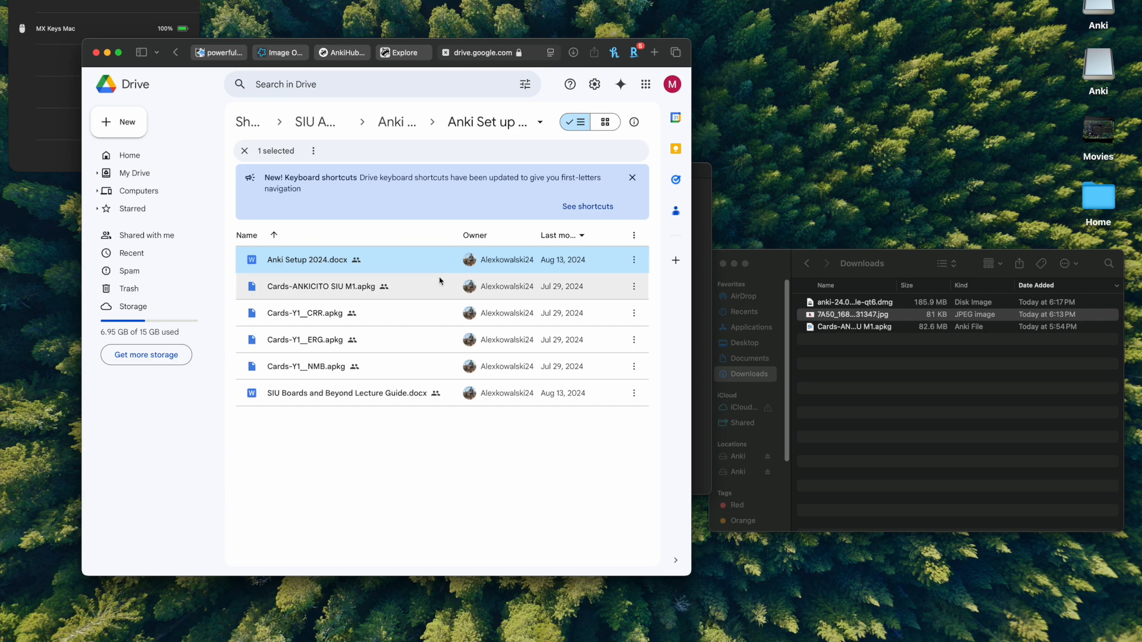
pyautogui.click(402, 296)
pyautogui.doubleClick(402, 296)
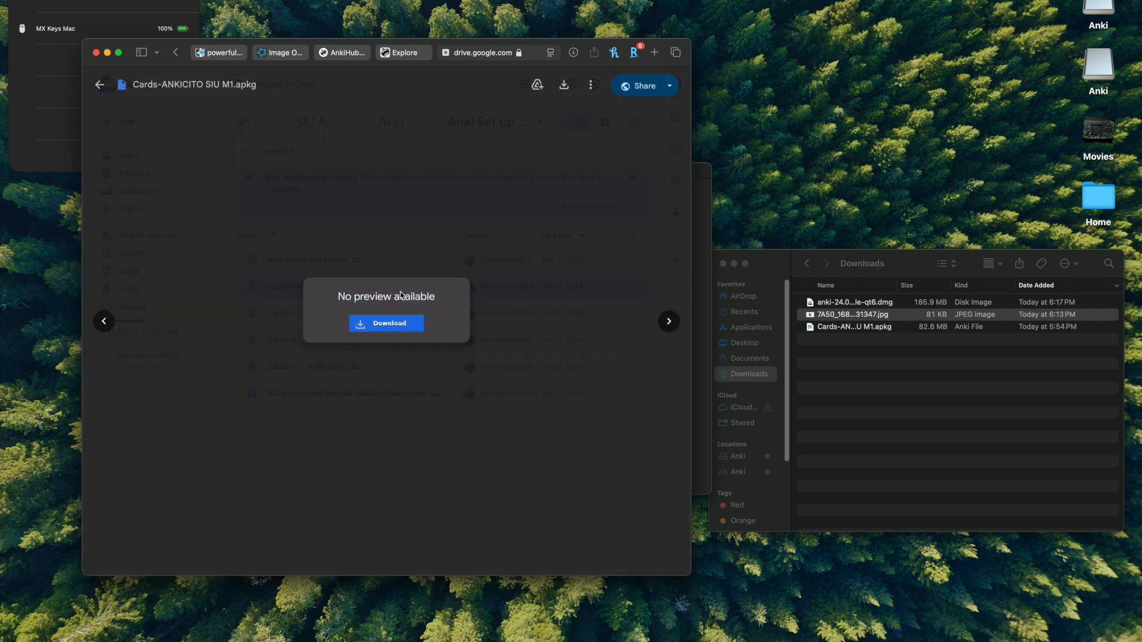
pyautogui.click(386, 323)
pyautogui.click(574, 53)
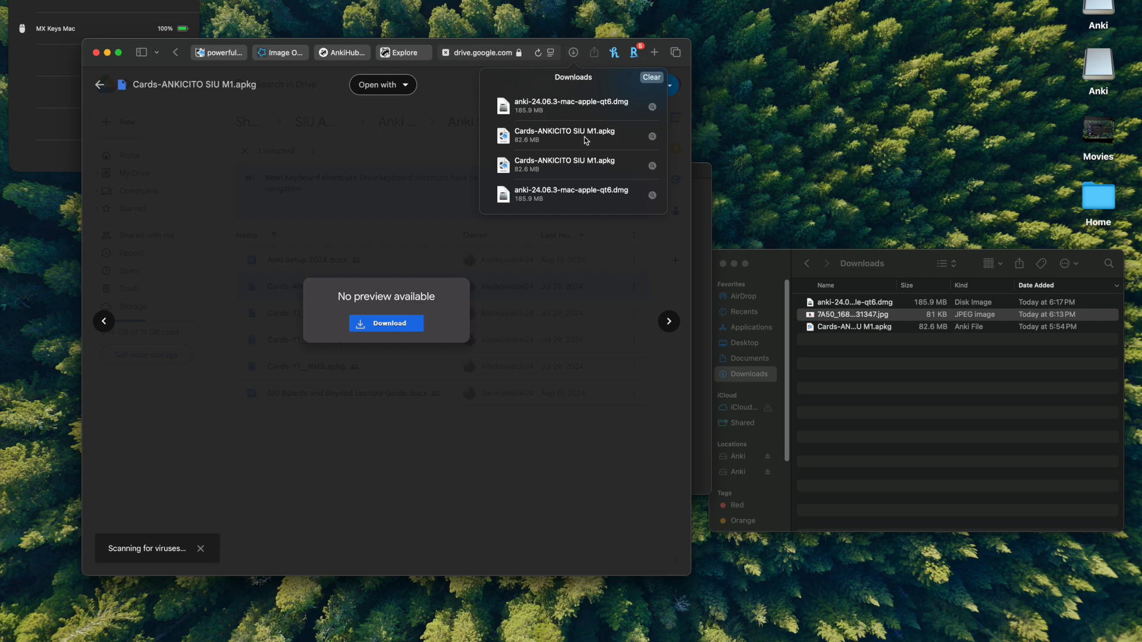
pyautogui.click(561, 141)
# Step: Import Cards-ANKICITO SIU M1.apkg from the Downloads folder into Anki with the default options and return to the deck list
pyautogui.click(411, 54)
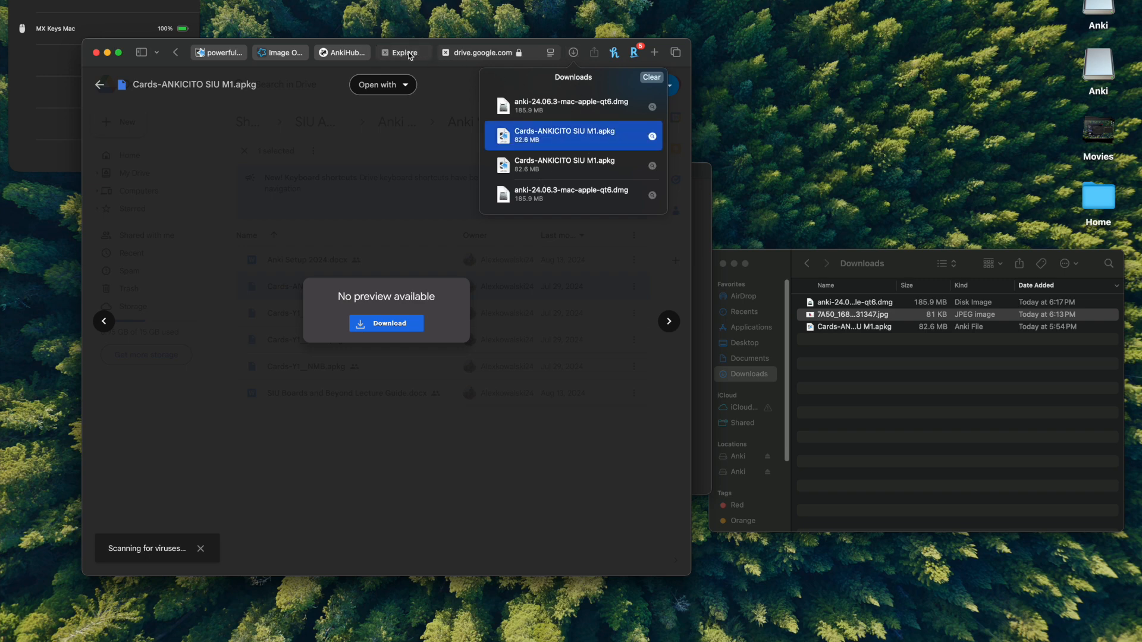
pyautogui.click(844, 328)
pyautogui.click(845, 329)
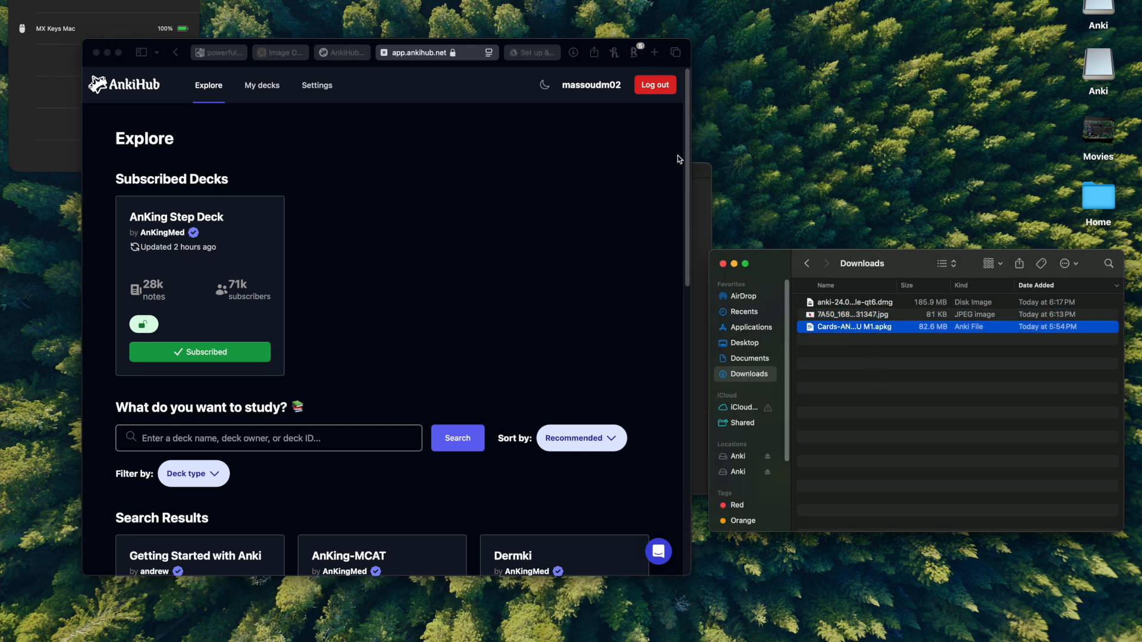
pyautogui.click(760, 370)
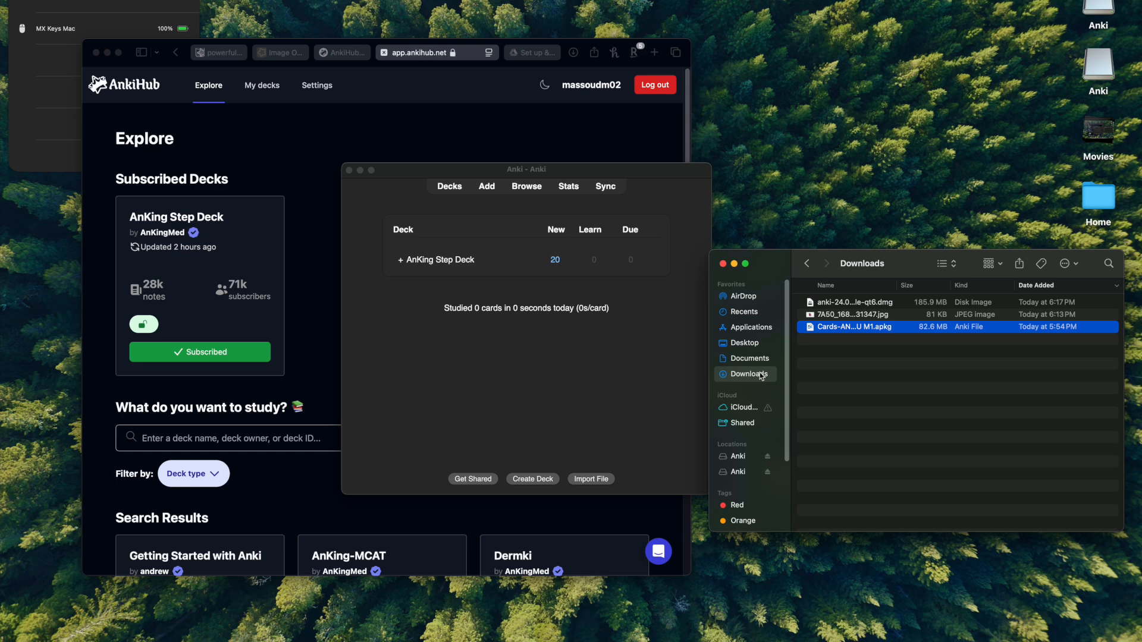
pyautogui.doubleClick(908, 327)
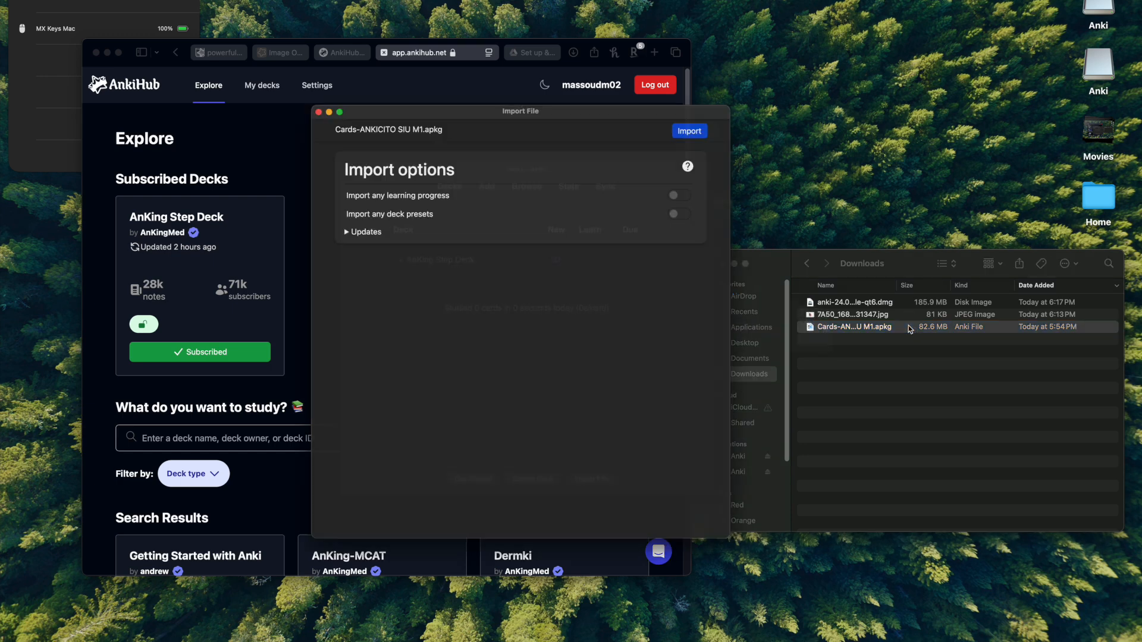
pyautogui.click(692, 119)
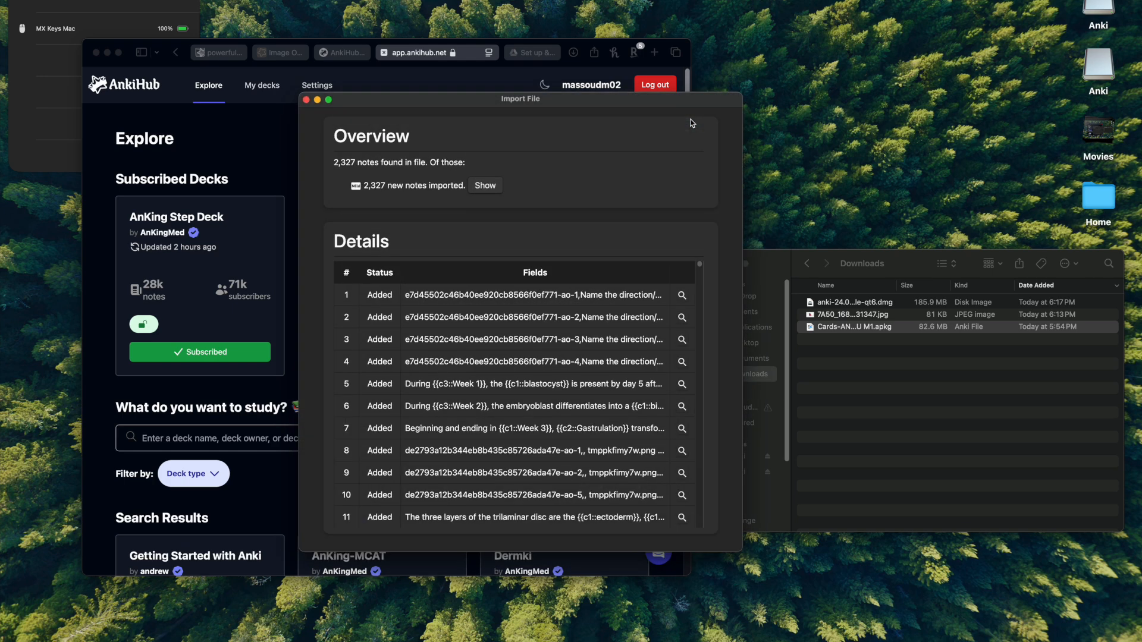
pyautogui.click(306, 100)
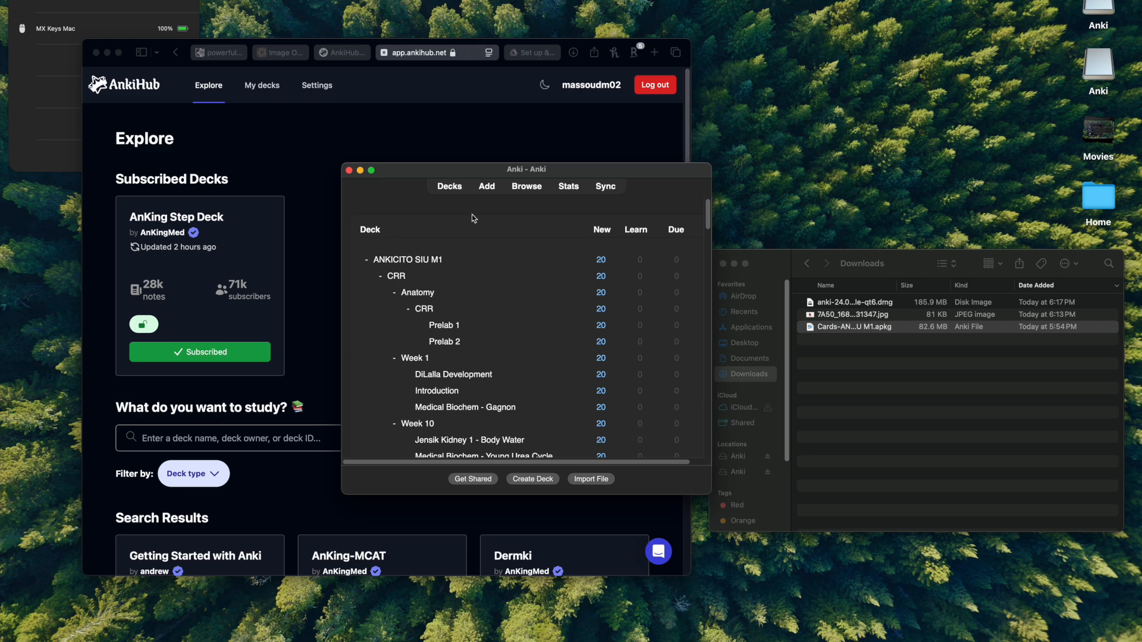
pyautogui.scroll(-1, 494, 238)
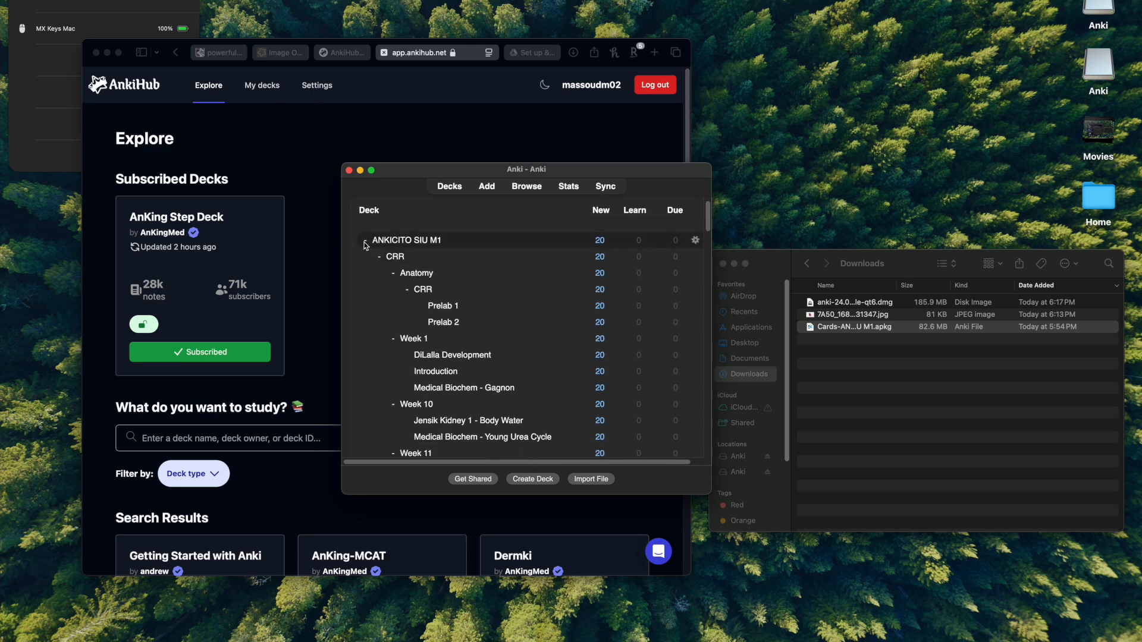
# Step: Collapse the ANKICITO SIU M1 deck in the deck list, then expand it again to look at its subdecks
pyautogui.click(364, 241)
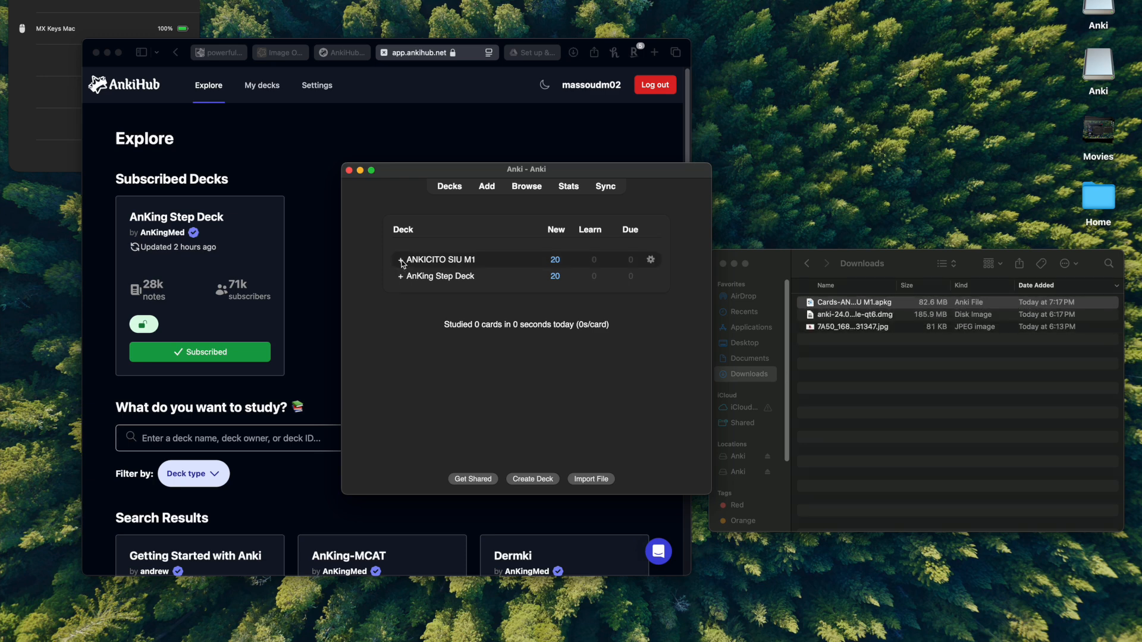
pyautogui.click(400, 261)
pyautogui.scroll(-1, 464, 306)
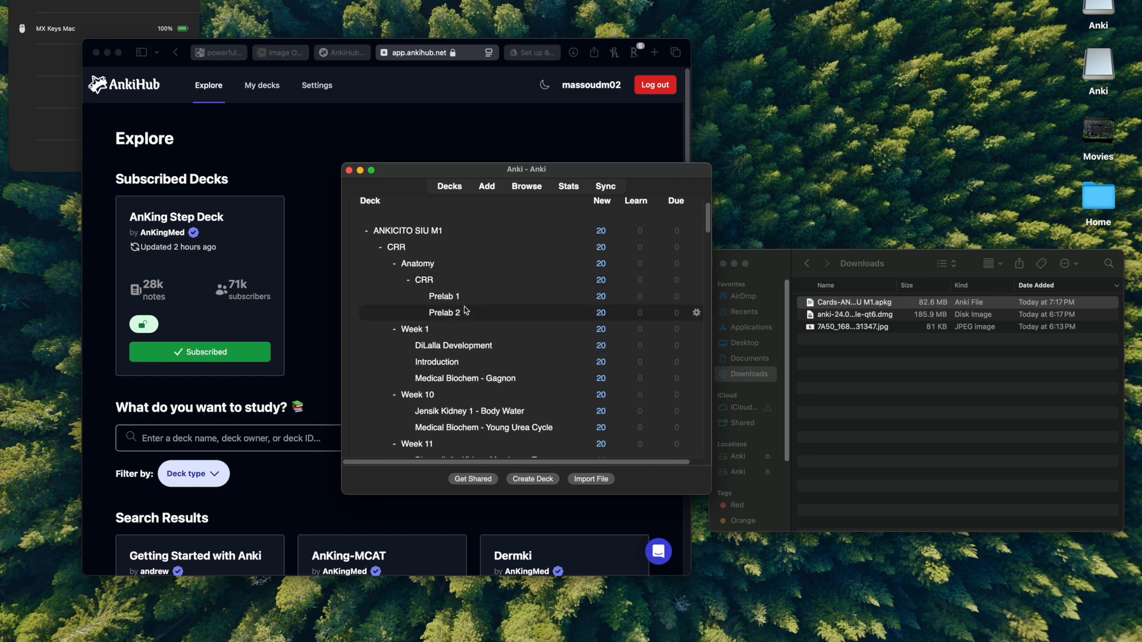
# Step: Open the card browser, move its window slightly lower, and list the cards of the AnKing Step Deck
pyautogui.click(525, 186)
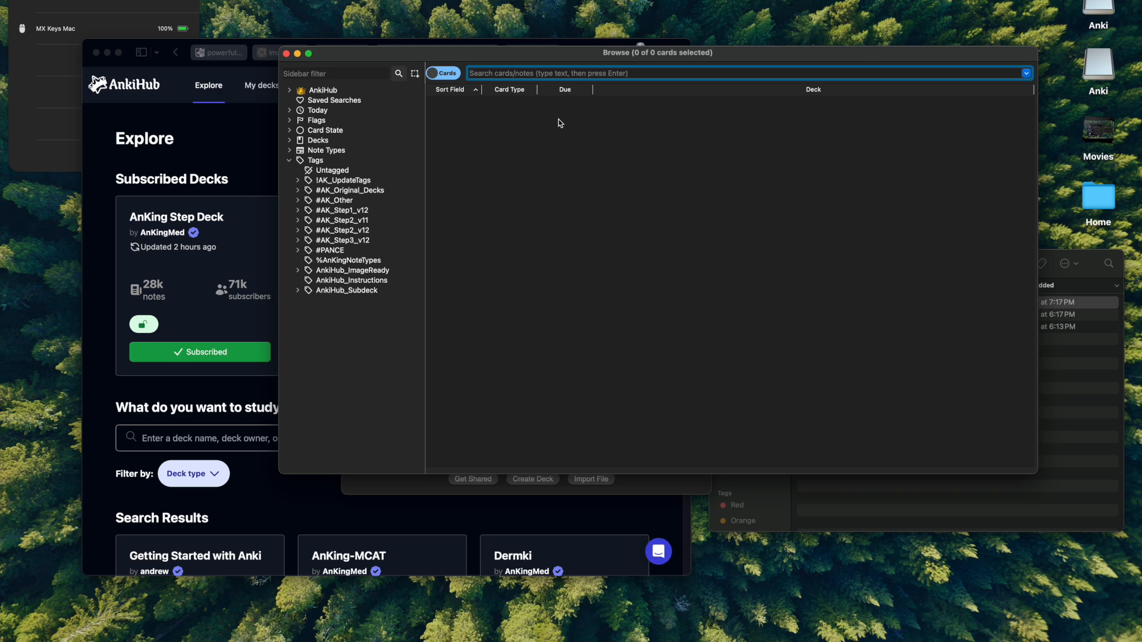
pyautogui.moveTo(553, 57); pyautogui.dragTo(514, 82)
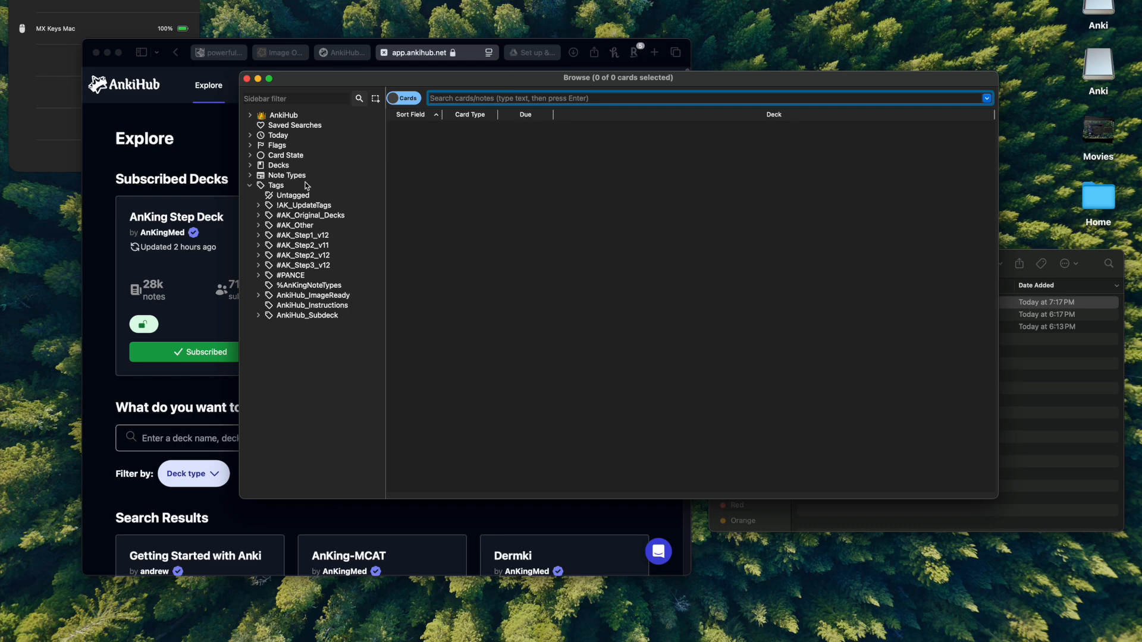
pyautogui.click(251, 166)
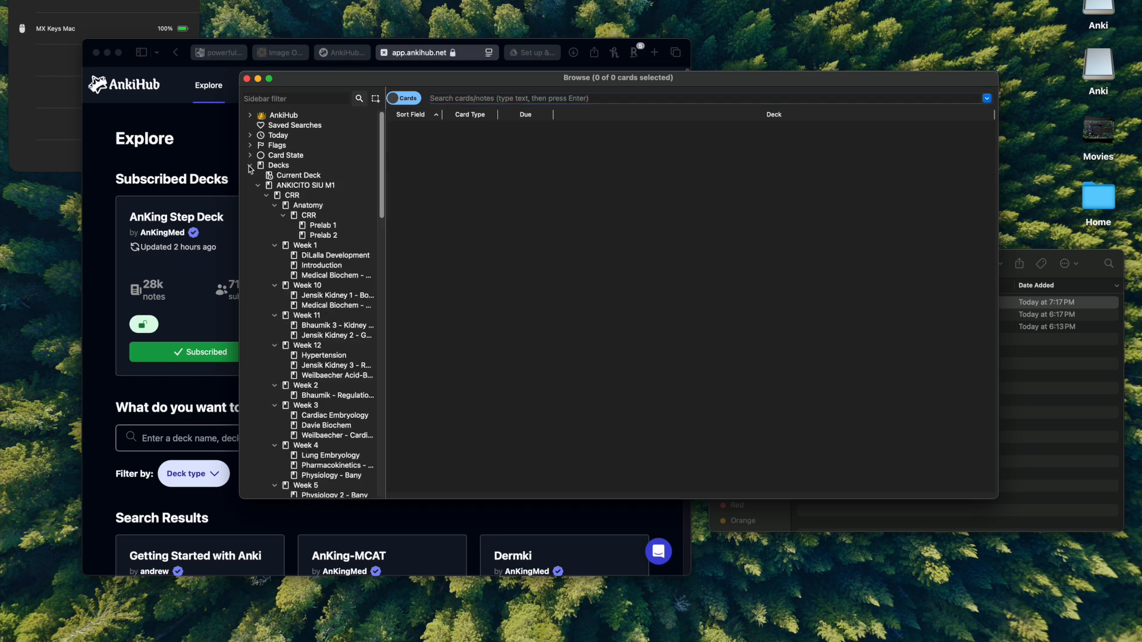
pyautogui.click(276, 196)
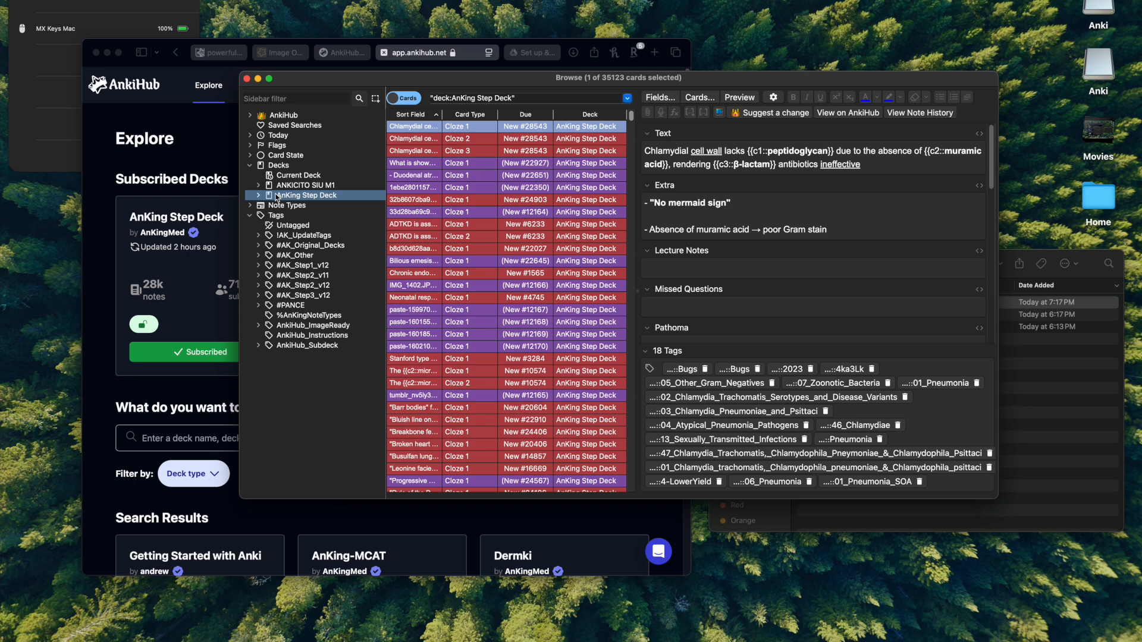
# Step: Look through the note fields and tags of the first AnKing Step Deck card
pyautogui.scroll(-3, 674, 315)
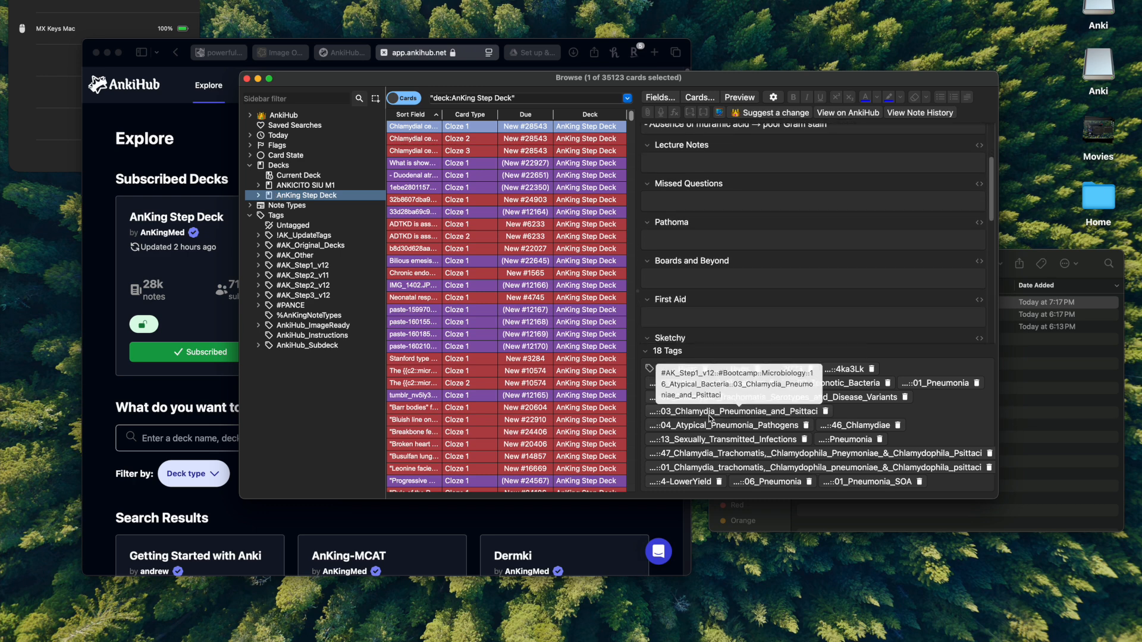
pyautogui.scroll(3, 739, 228)
pyautogui.scroll(-10, 739, 228)
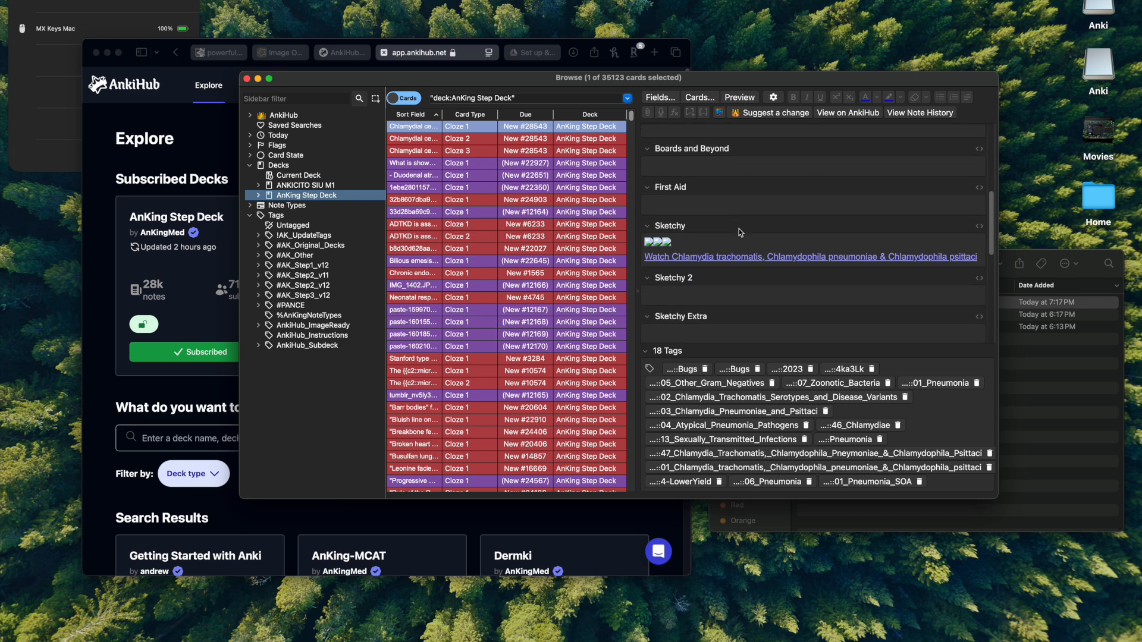
pyautogui.scroll(10, 739, 229)
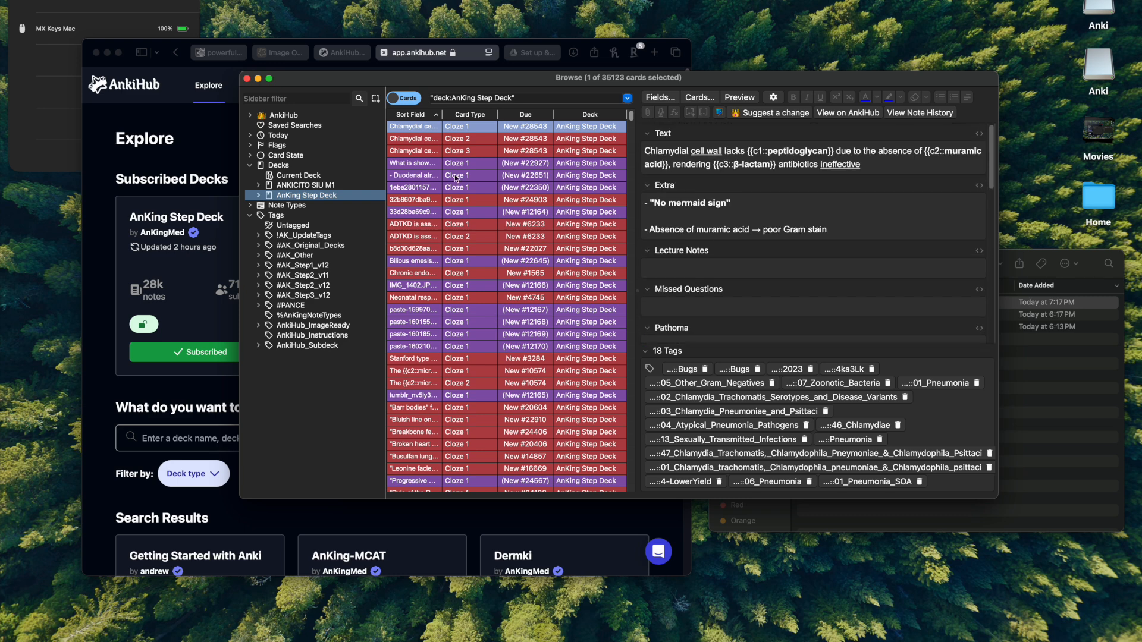
# Step: List the ANKICITO SIU M1 cards, collapse its nested subdecks, and show only the CRR subdeck's cards
pyautogui.click(316, 187)
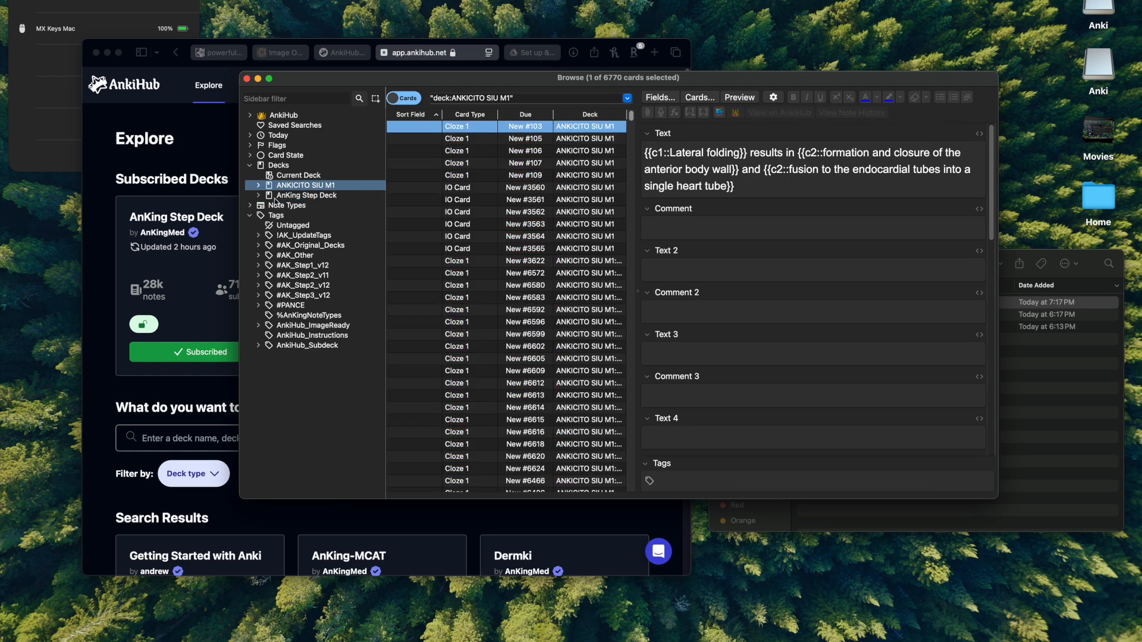
pyautogui.click(259, 186)
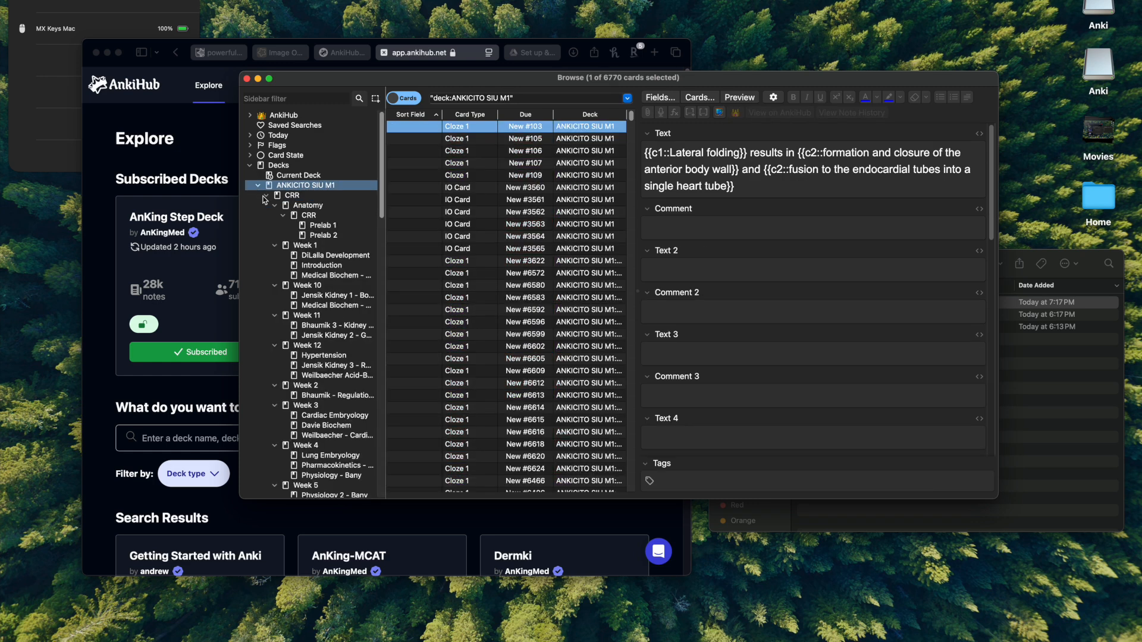
pyautogui.click(266, 196)
pyautogui.click(268, 207)
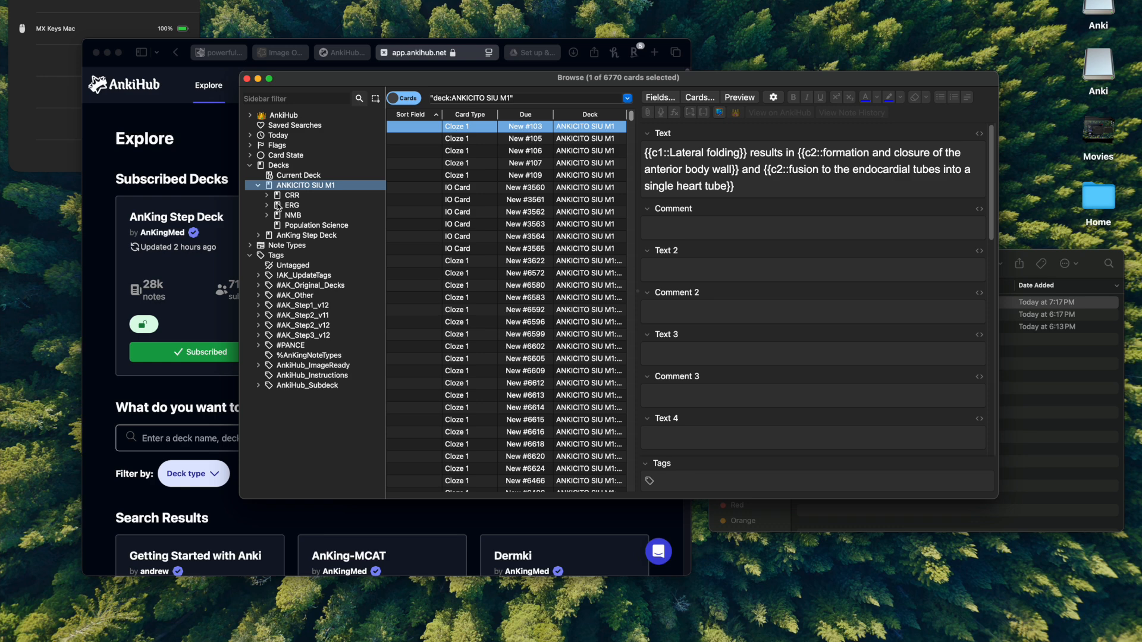
pyautogui.click(282, 198)
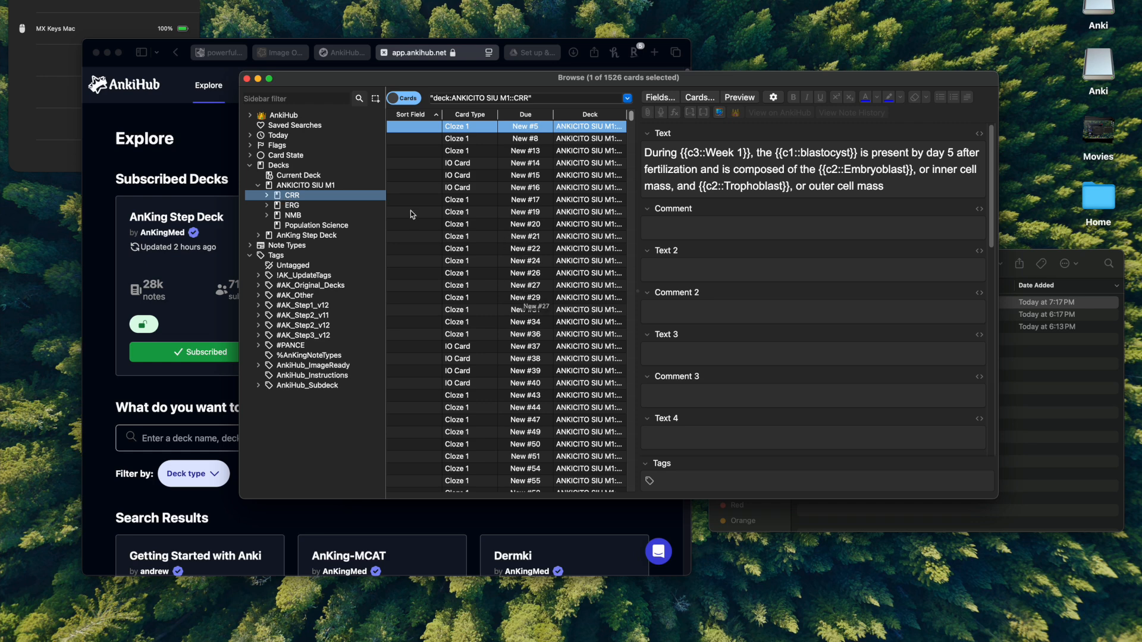
# Step: Expand the CRR subdeck to look through its week and lecture subdecks, then collapse the ANKICITO SIU M1 deck
pyautogui.click(267, 195)
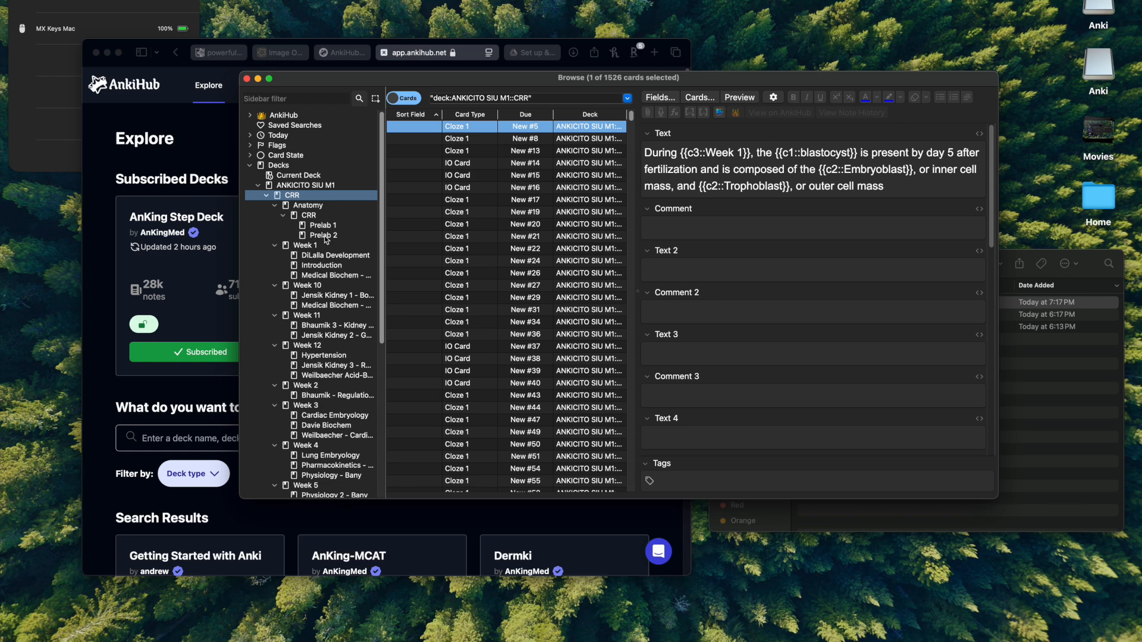
pyautogui.scroll(-2, 314, 221)
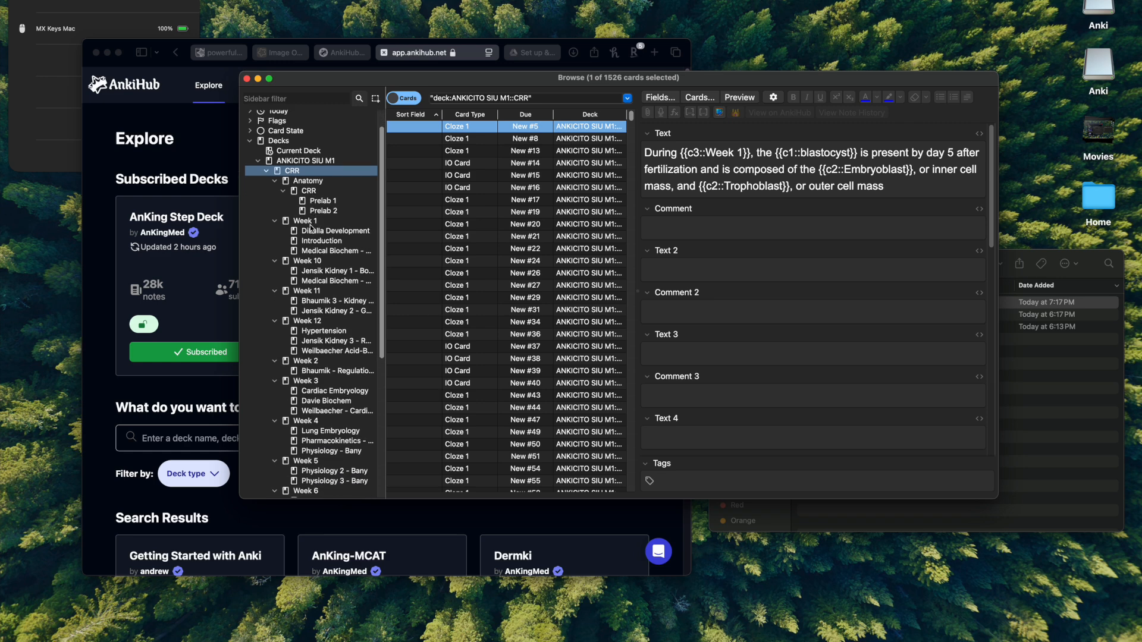
pyautogui.scroll(-2, 345, 300)
pyautogui.scroll(-1, 346, 302)
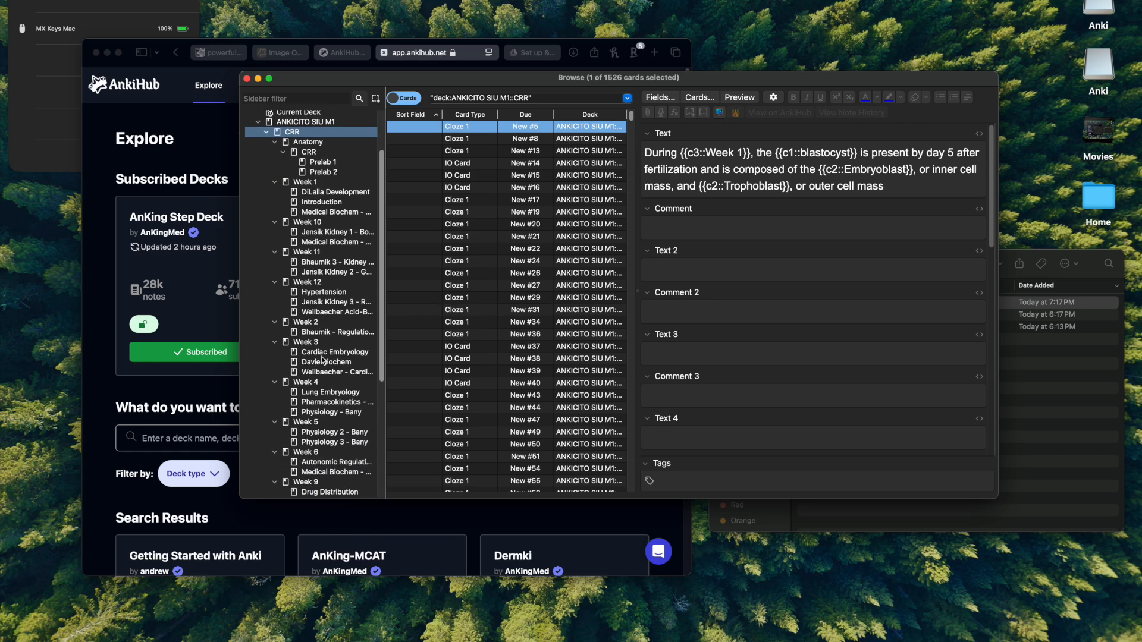
pyautogui.scroll(1, 323, 409)
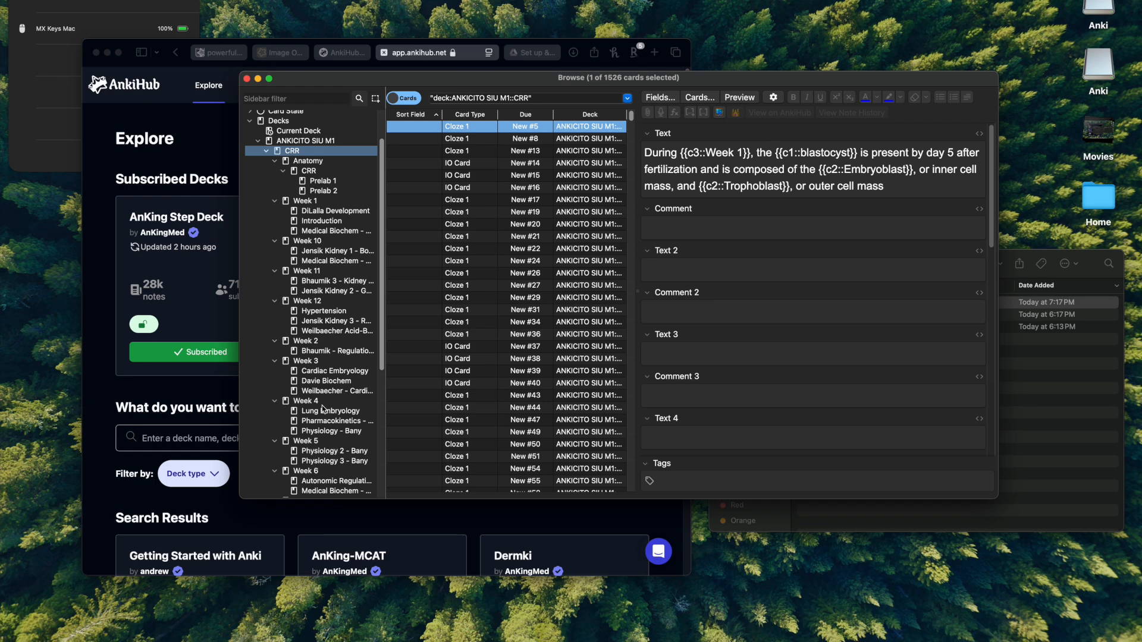
pyautogui.click(267, 151)
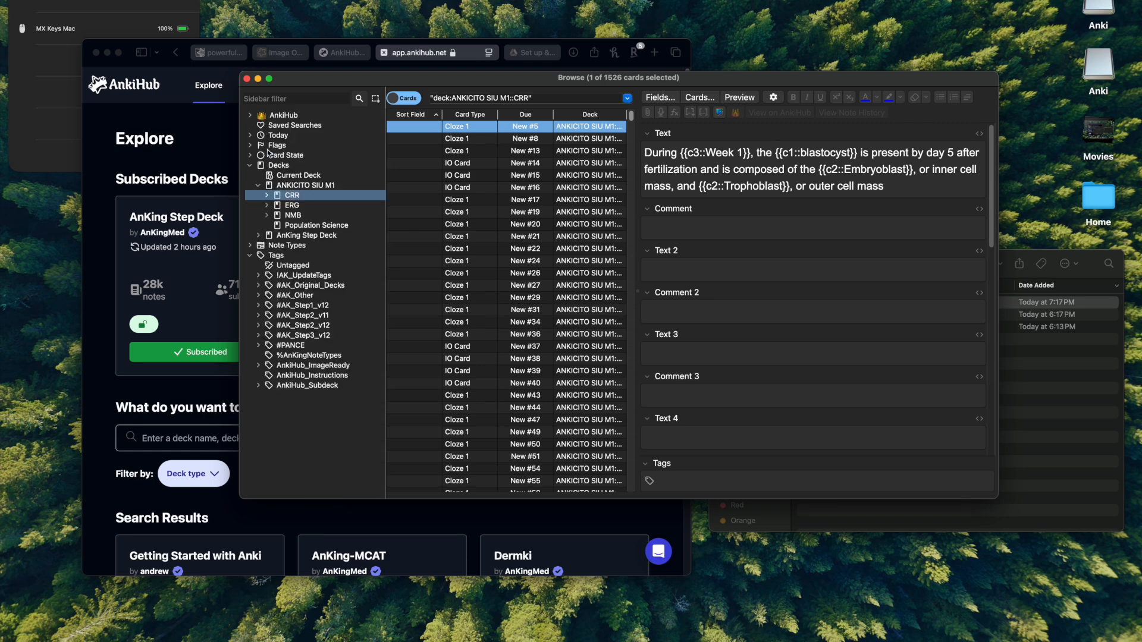
pyautogui.click(260, 187)
pyautogui.click(259, 186)
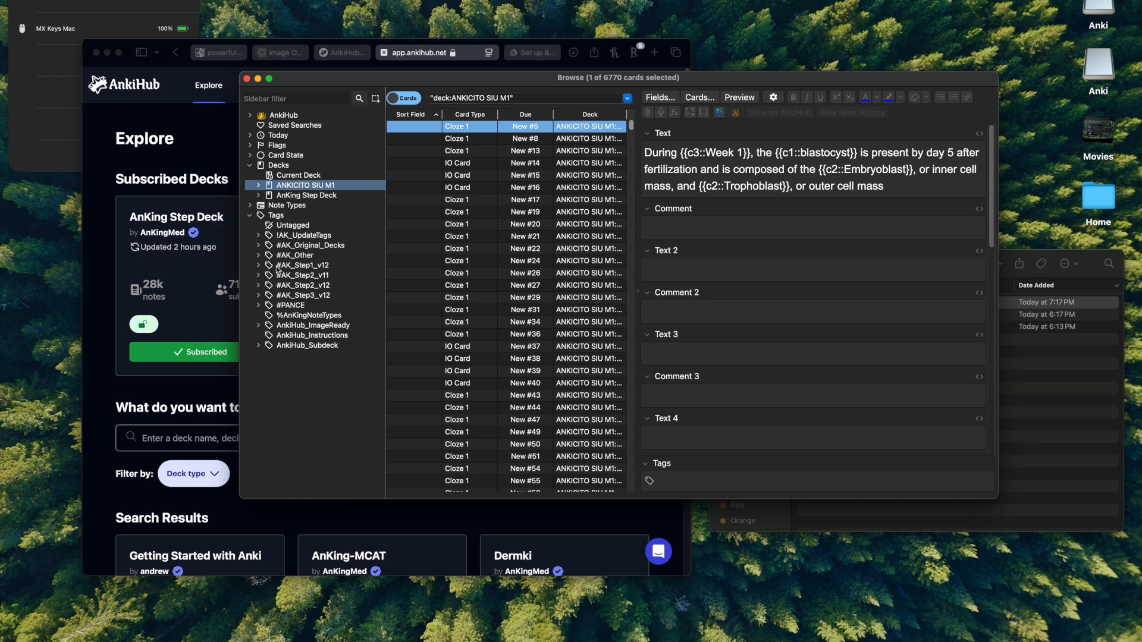
# Step: List the cards tagged #AK_Step1_v12 and look through the resource subtags beneath that tag
pyautogui.click(300, 268)
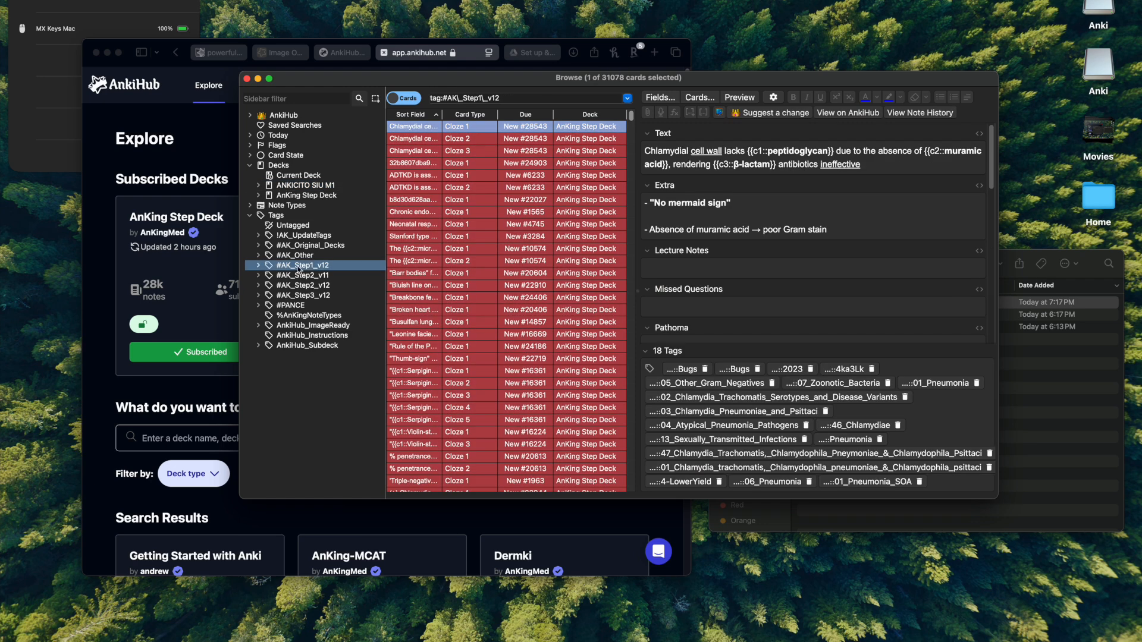
pyautogui.click(259, 269)
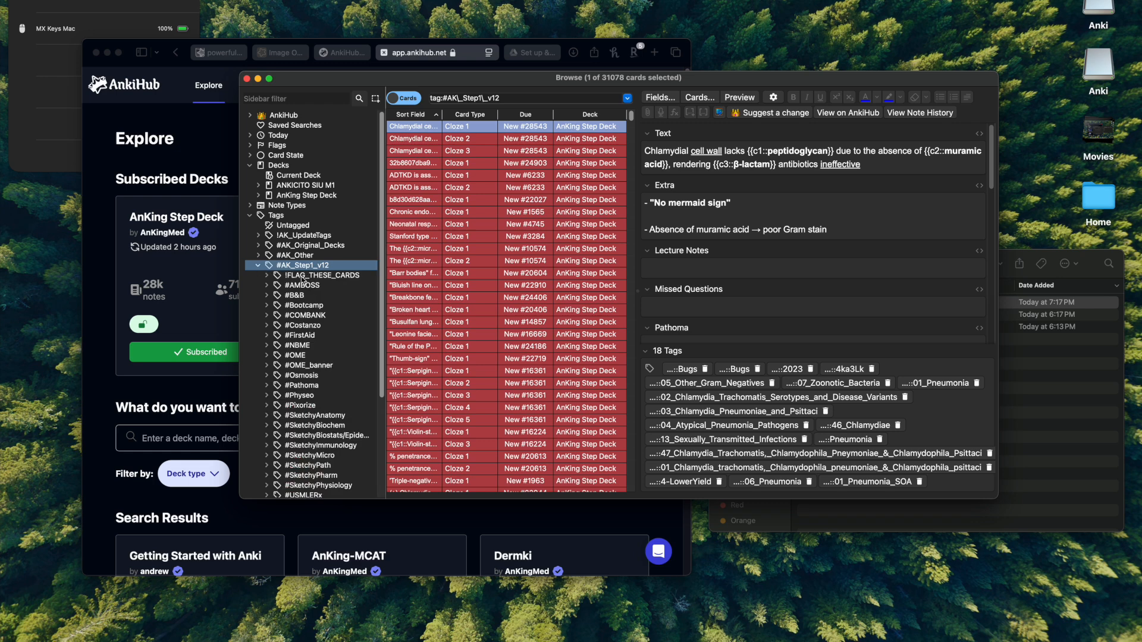
pyautogui.scroll(-2, 302, 279)
pyautogui.scroll(-2, 301, 279)
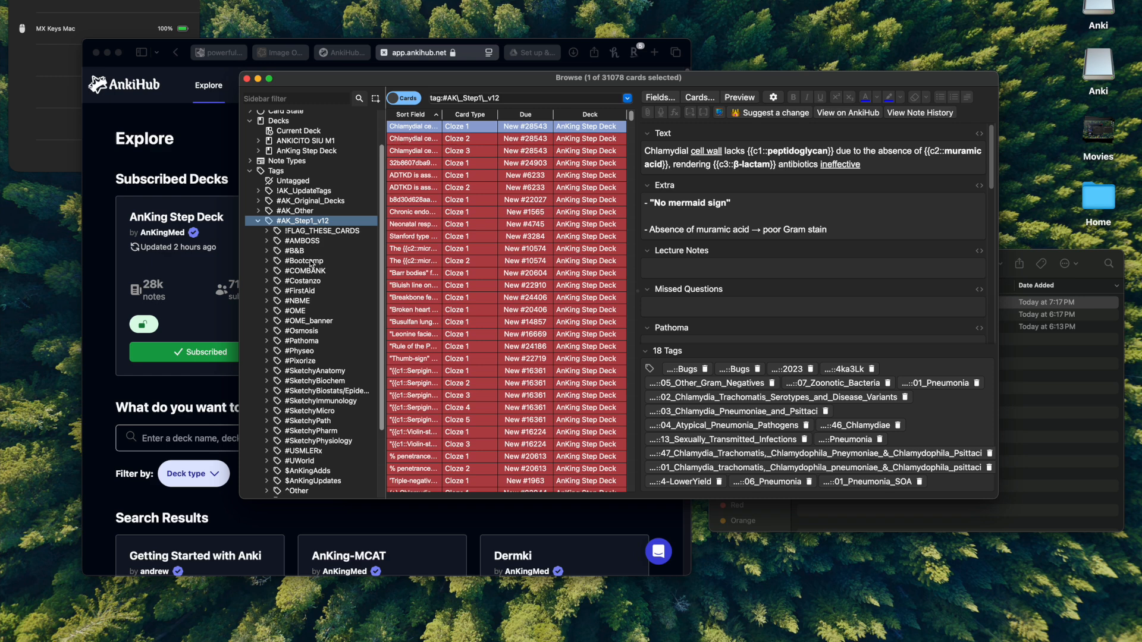
pyautogui.scroll(-5, 316, 280)
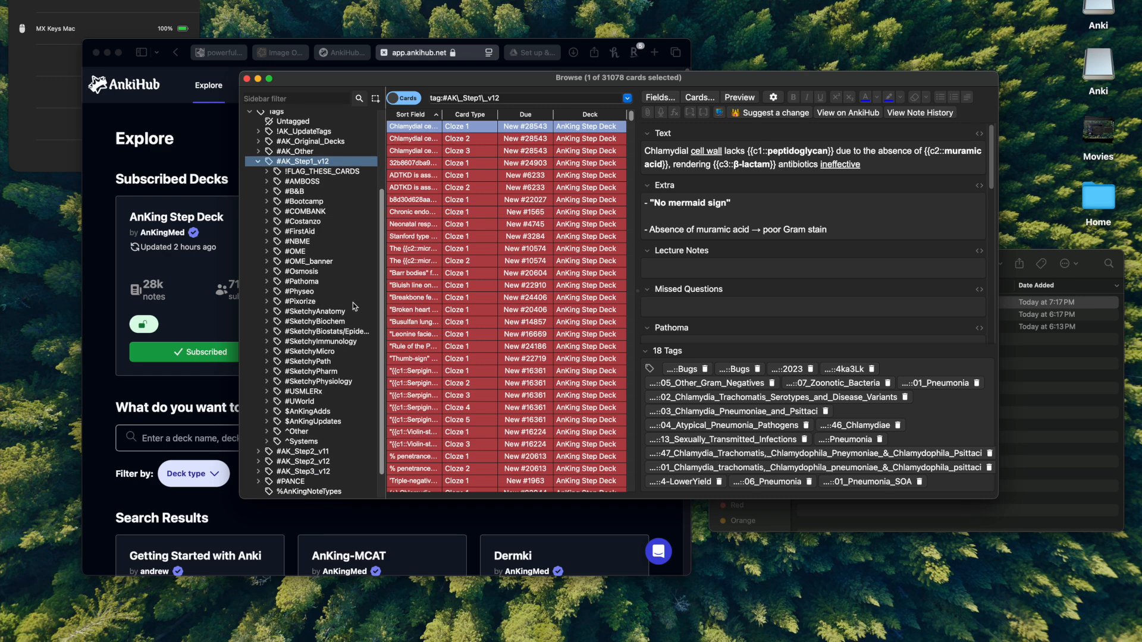
# Step: List the cards tagged 02_Cardiac_Physiology, found under #B&B, 05_Cardio, 01_Intro in #AK_Step1_v12
pyautogui.click(267, 192)
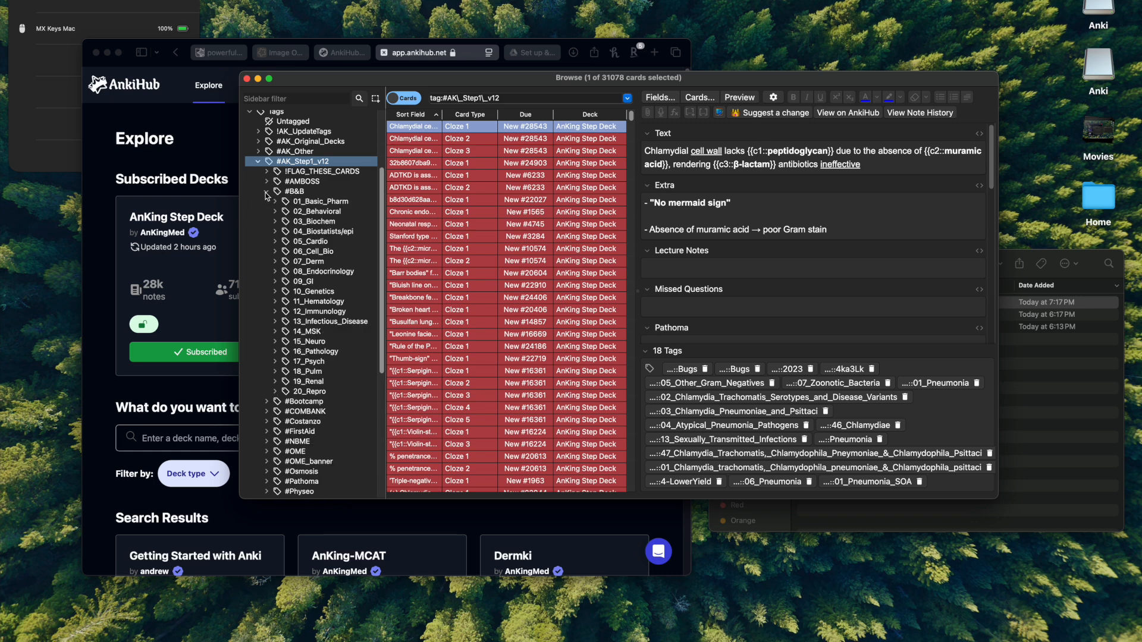
pyautogui.click(275, 241)
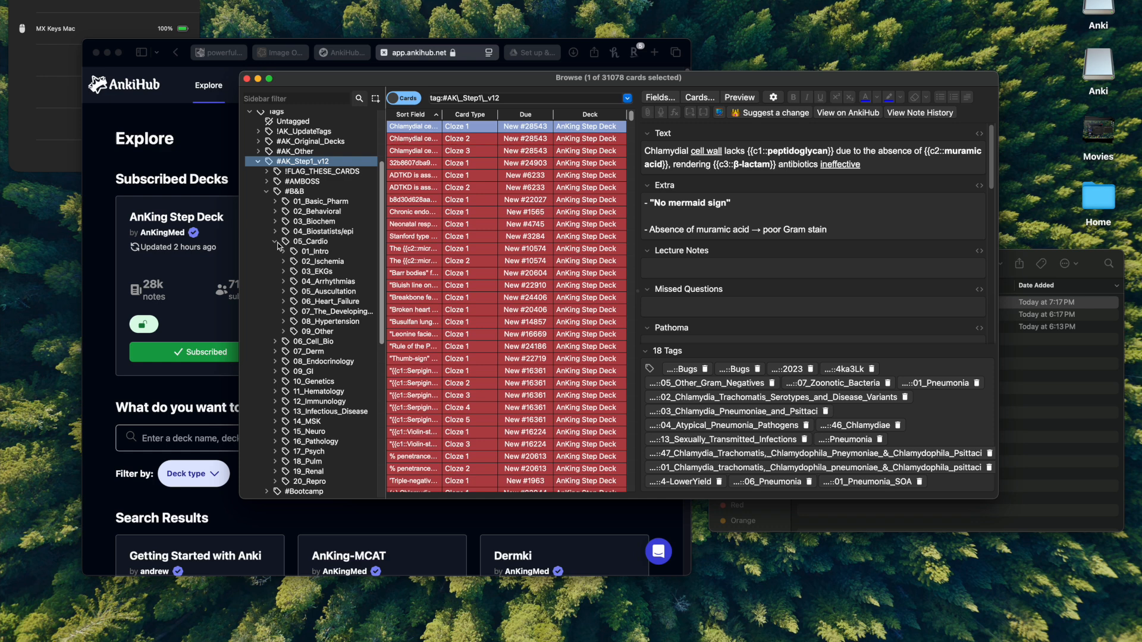
pyautogui.click(284, 251)
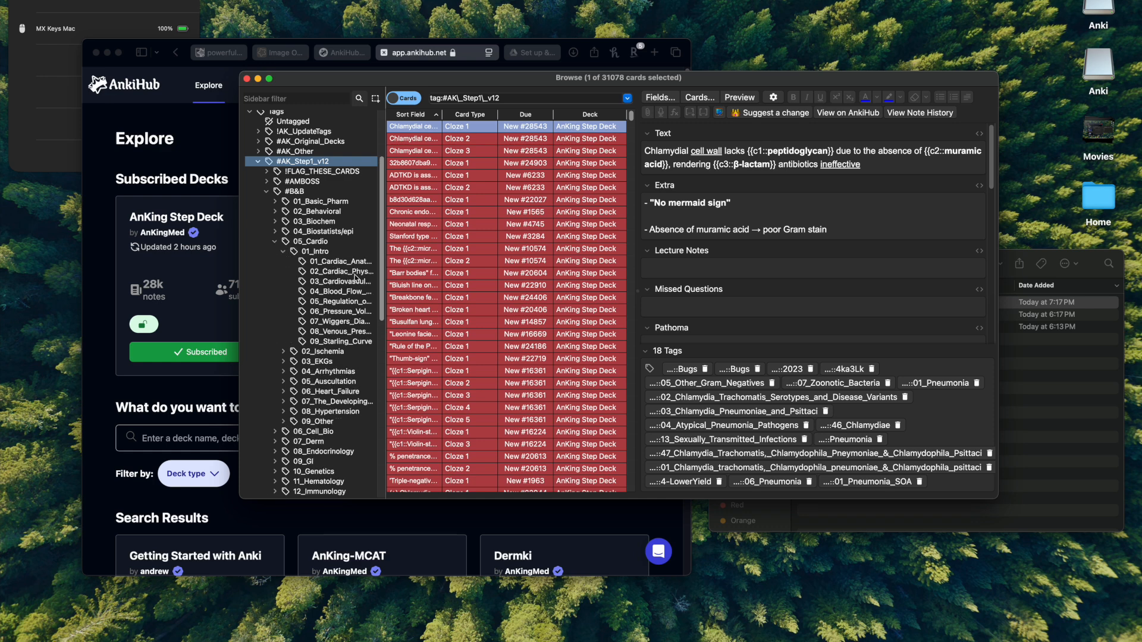
pyautogui.click(375, 274)
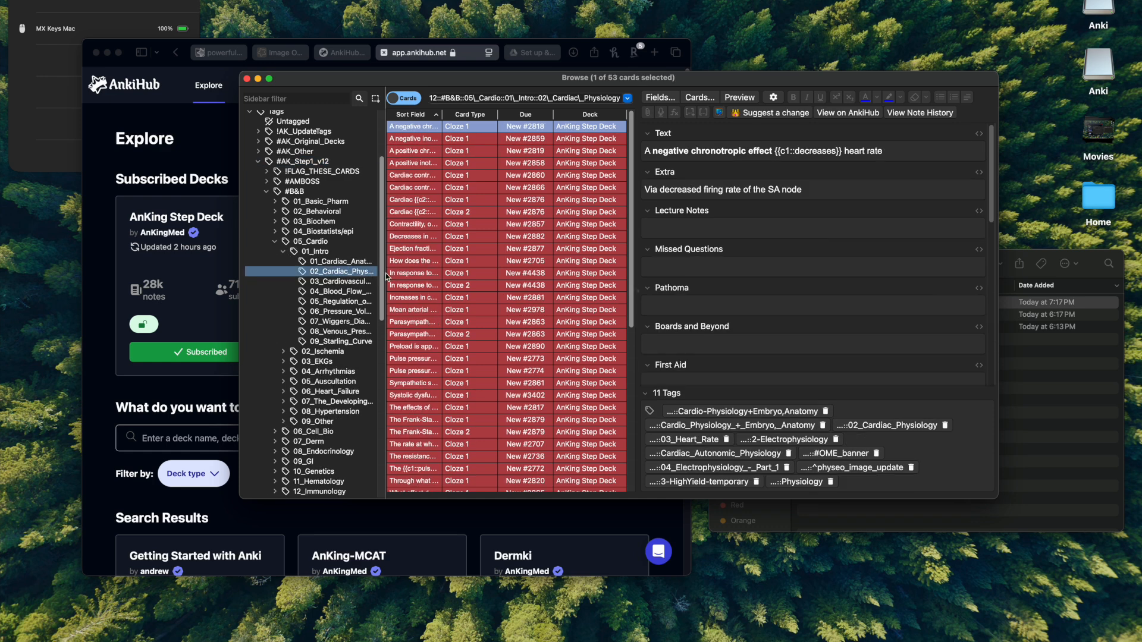
# Step: Narrow the browser's sidebar to give the card list more room, and show the preload card's note
pyautogui.click(396, 273)
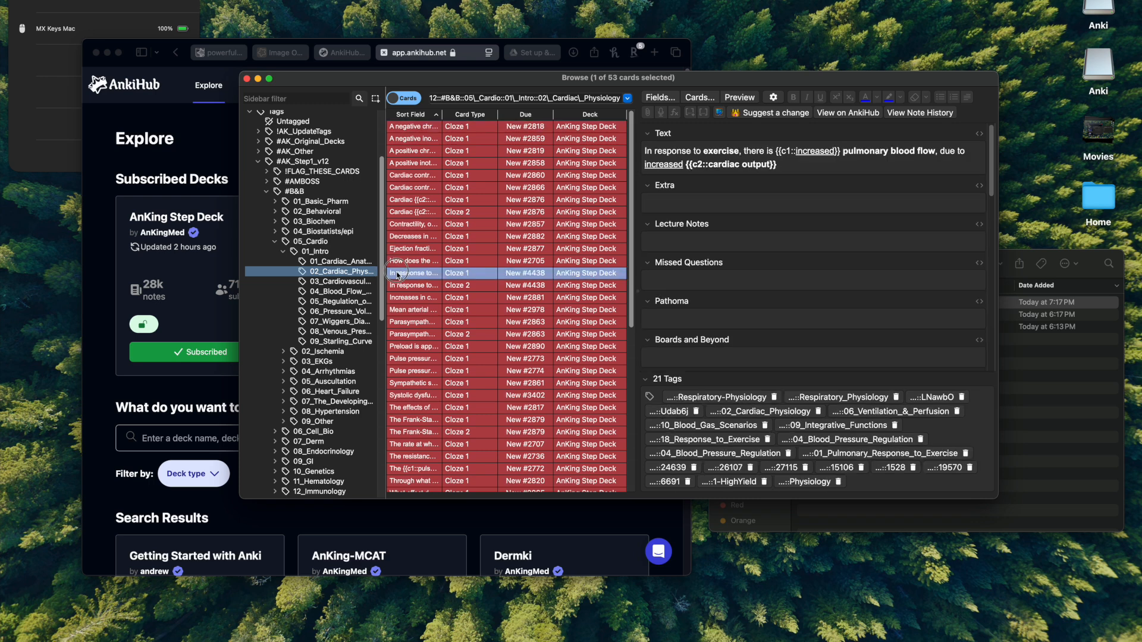
pyautogui.click(388, 125)
pyautogui.moveTo(387, 126); pyautogui.dragTo(355, 179)
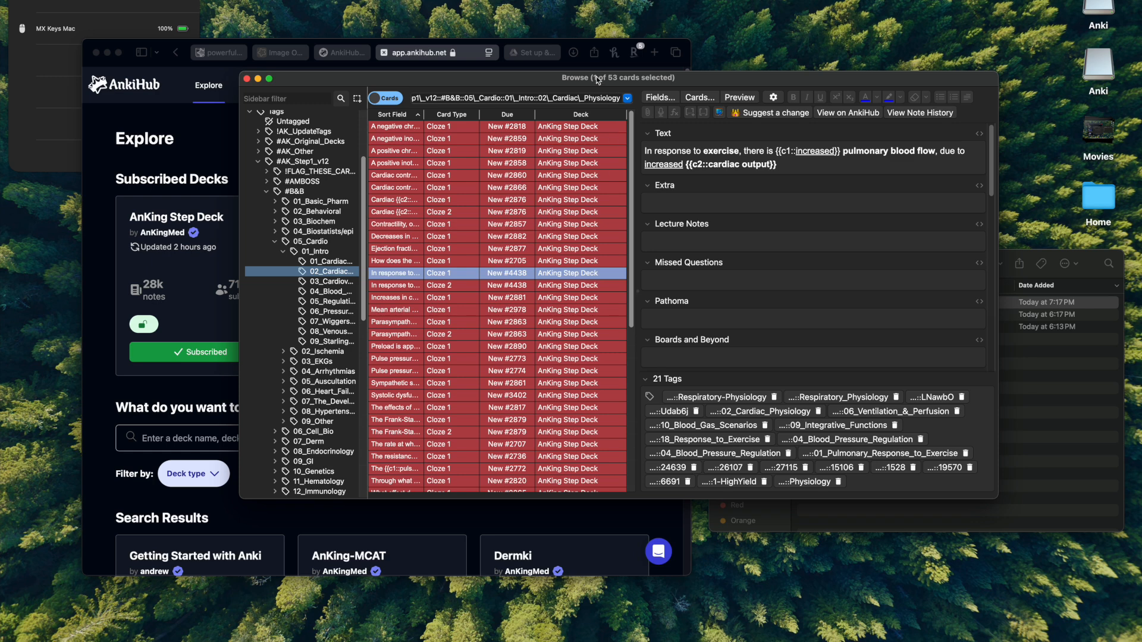
pyautogui.click(469, 348)
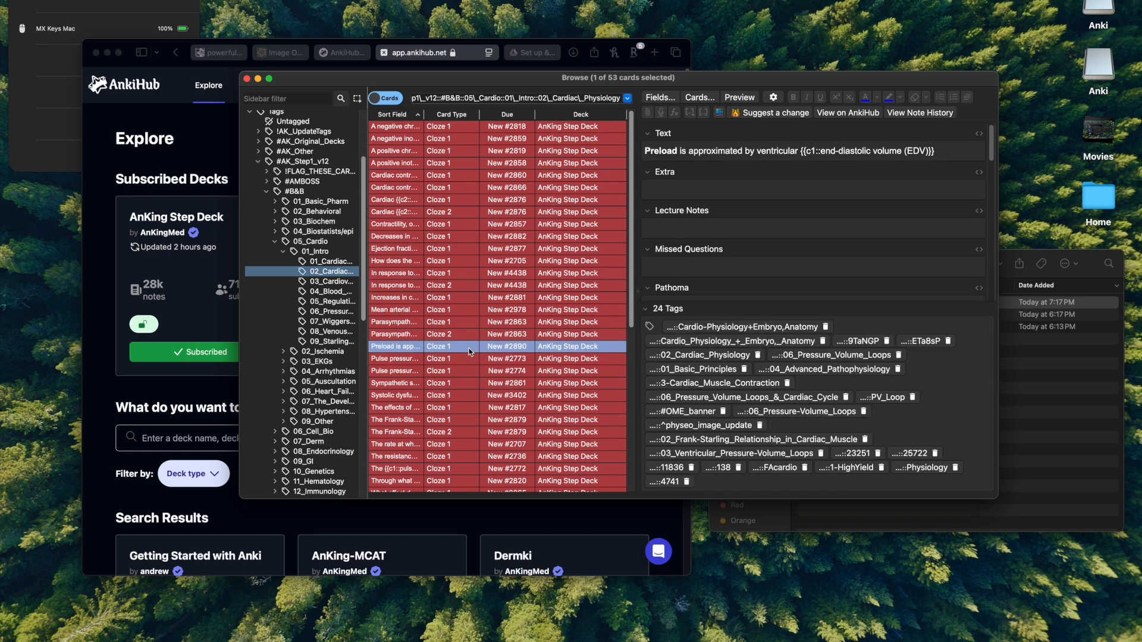
# Step: Select all cards tagged 02_Cardiac_Physiology and review the available card actions, including Toggle Suspend
pyautogui.press('super+a')
pyautogui.rightClick(495, 235)
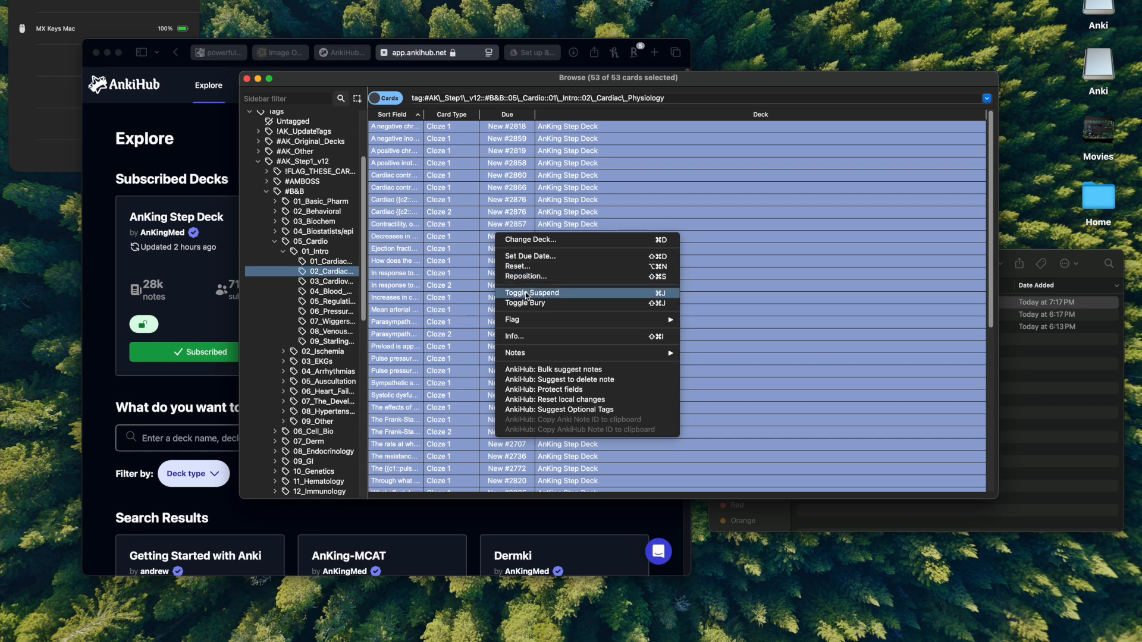
pyautogui.click(560, 293)
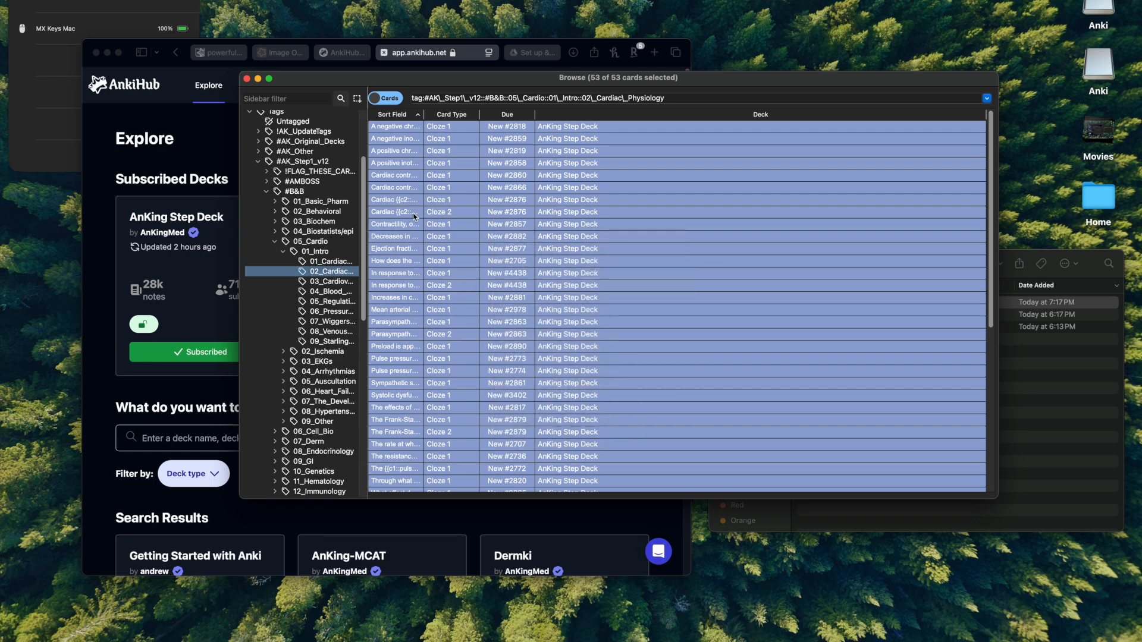
# Step: View individual notes under 02_Cardiac_Physiology, and check the card lists of its parent tags #B&B and 01_Intro
pyautogui.click(462, 296)
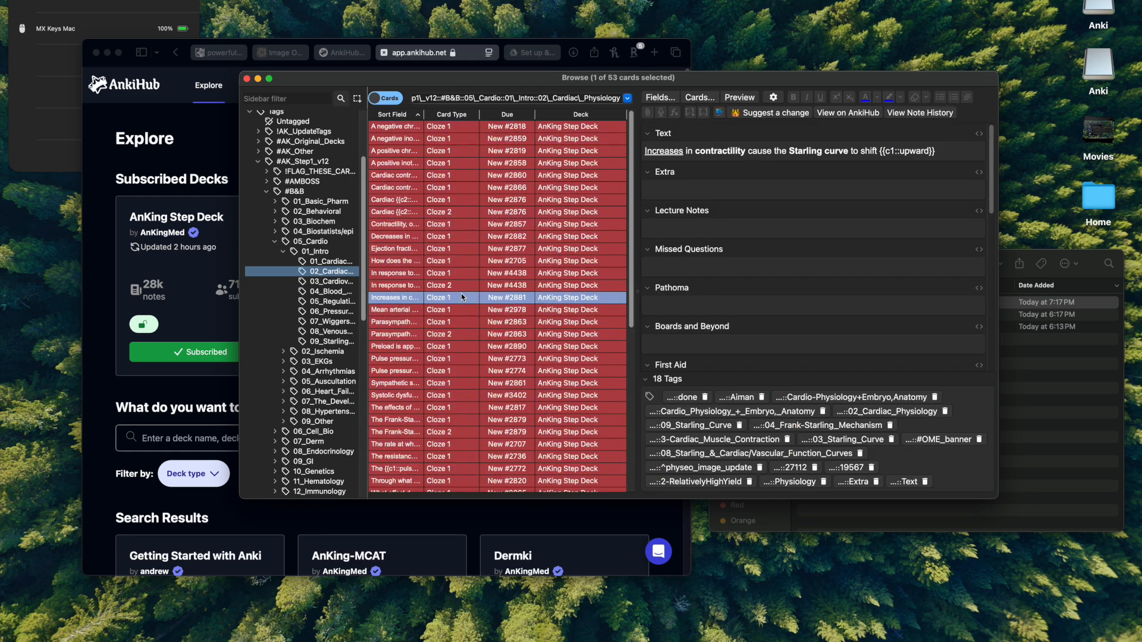
pyautogui.click(462, 200)
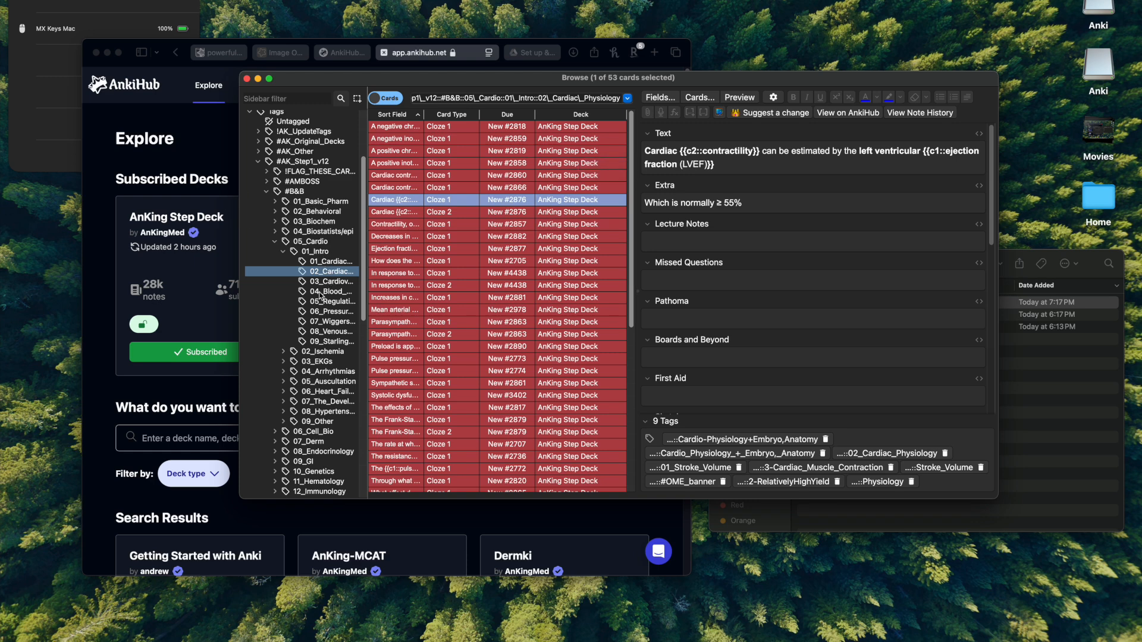
pyautogui.click(301, 190)
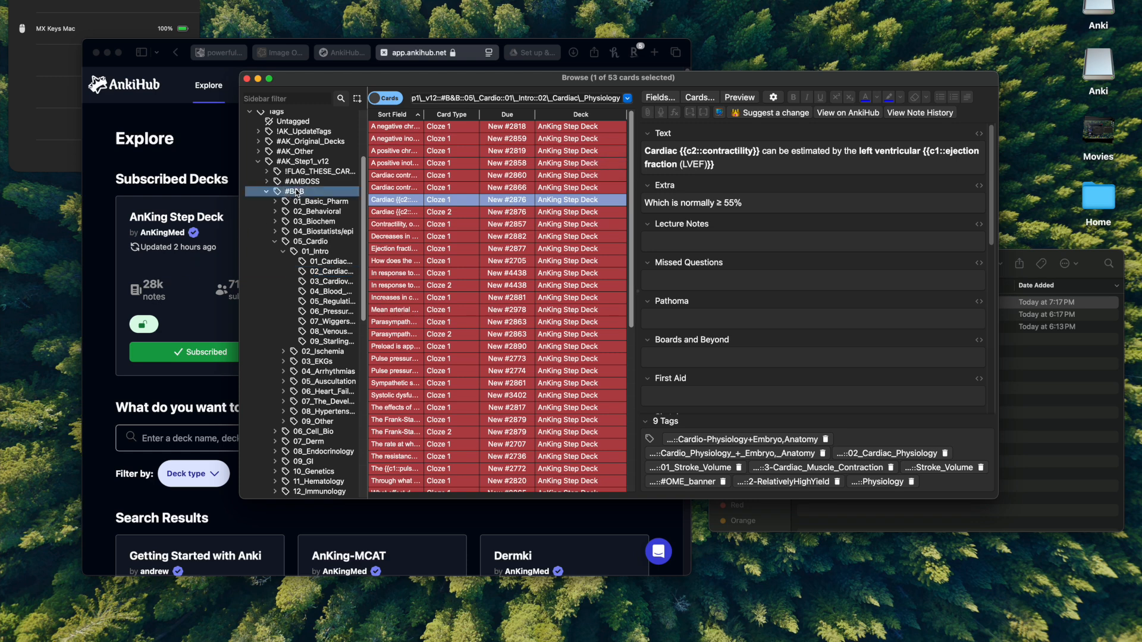
pyautogui.click(321, 252)
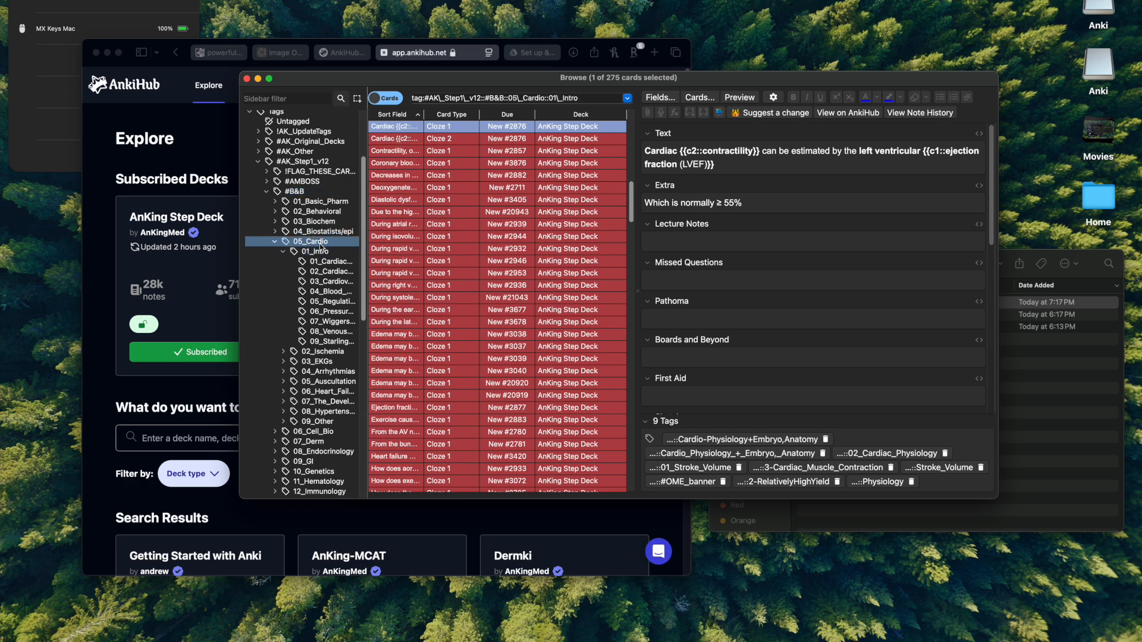
pyautogui.click(327, 272)
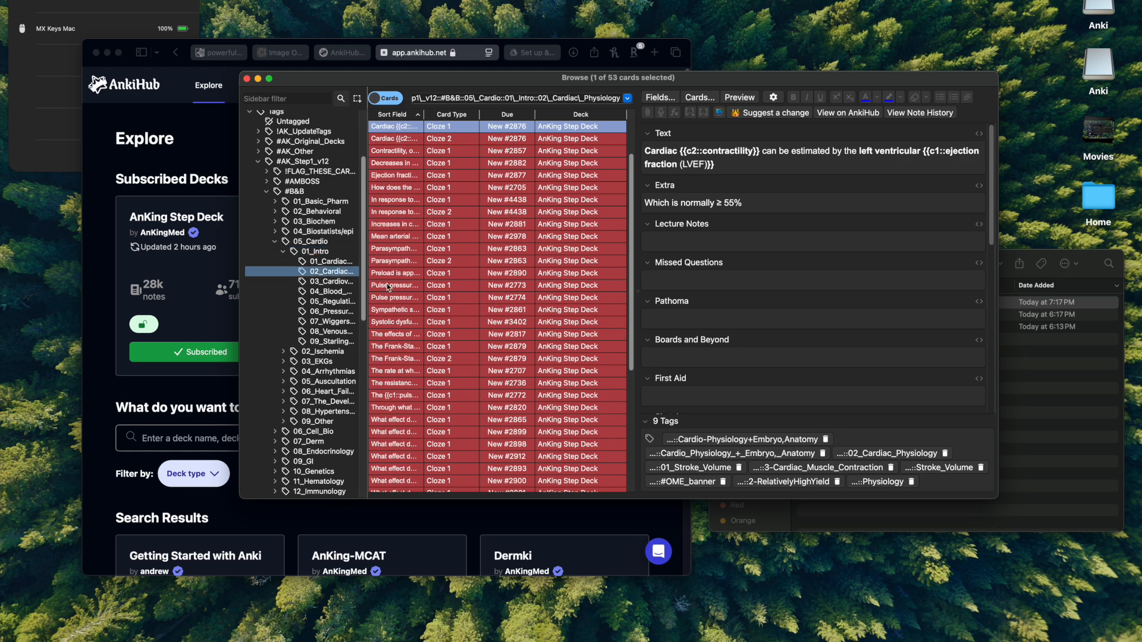
pyautogui.click(458, 306)
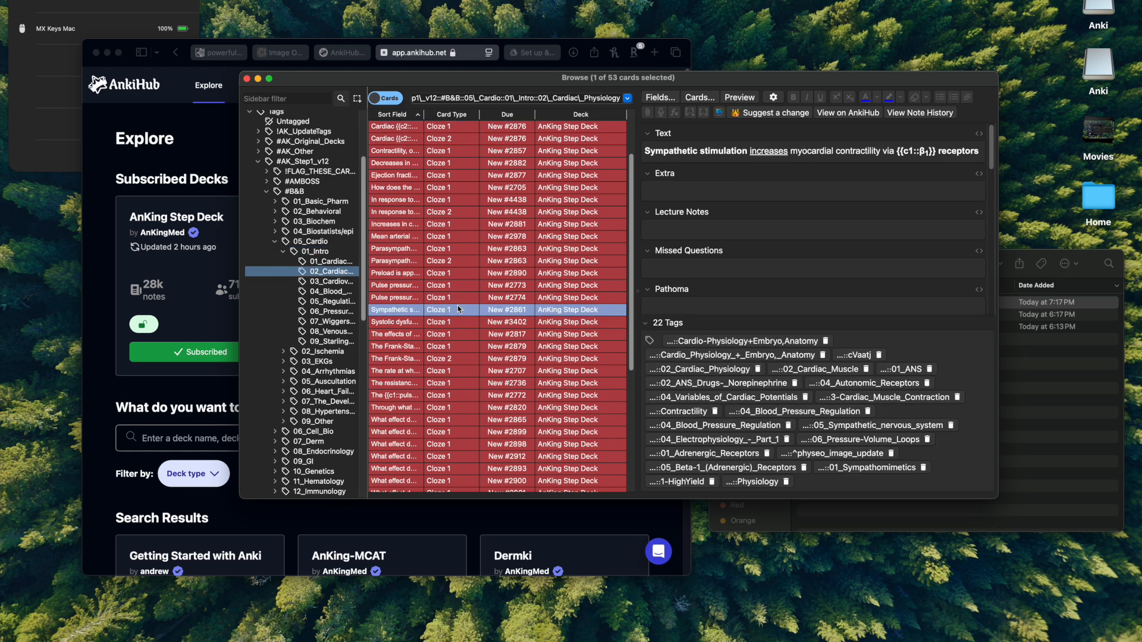
# Step: Select every card listed under 02_Cardiac_Physiology and show where Toggle Suspend is found without applying it
pyautogui.press('super+a')
pyautogui.rightClick(523, 281)
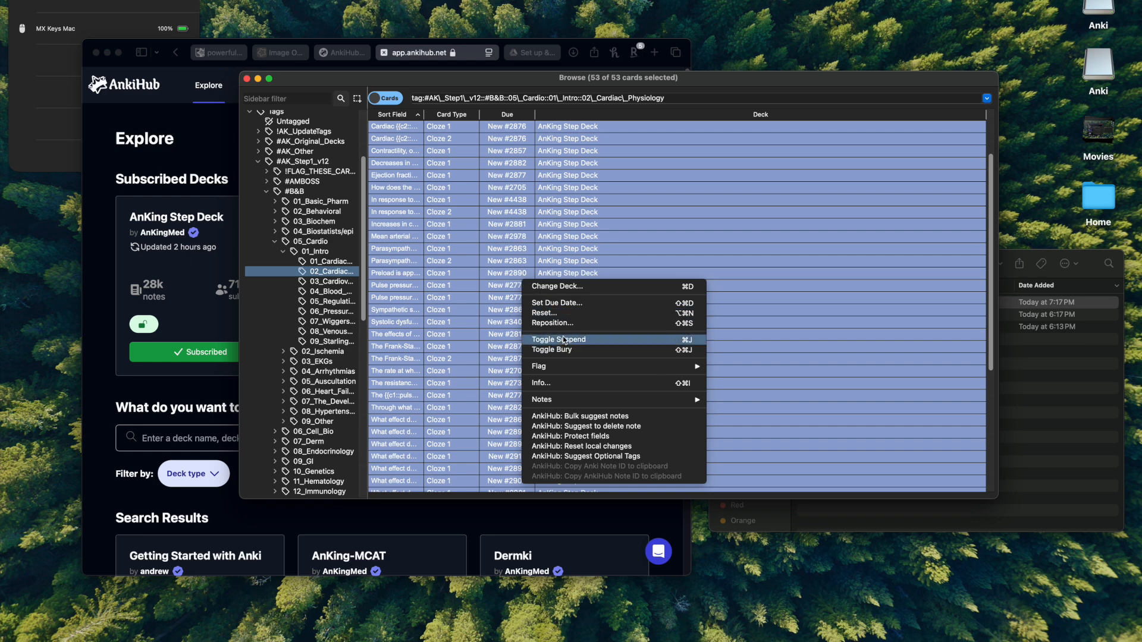
pyautogui.click(502, 286)
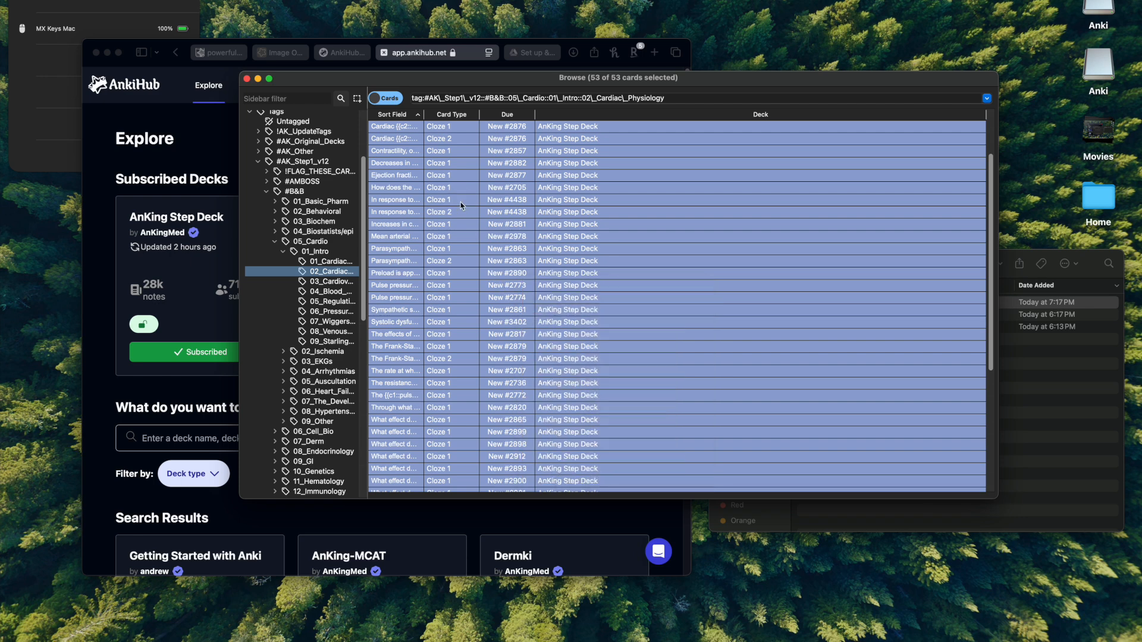
pyautogui.rightClick(522, 272)
pyautogui.press('Escape')
# Step: Collapse the 01_Intro, 05_Cardio and #B&B tag branches, listing all cards tagged #B&B
pyautogui.click(282, 251)
pyautogui.click(275, 242)
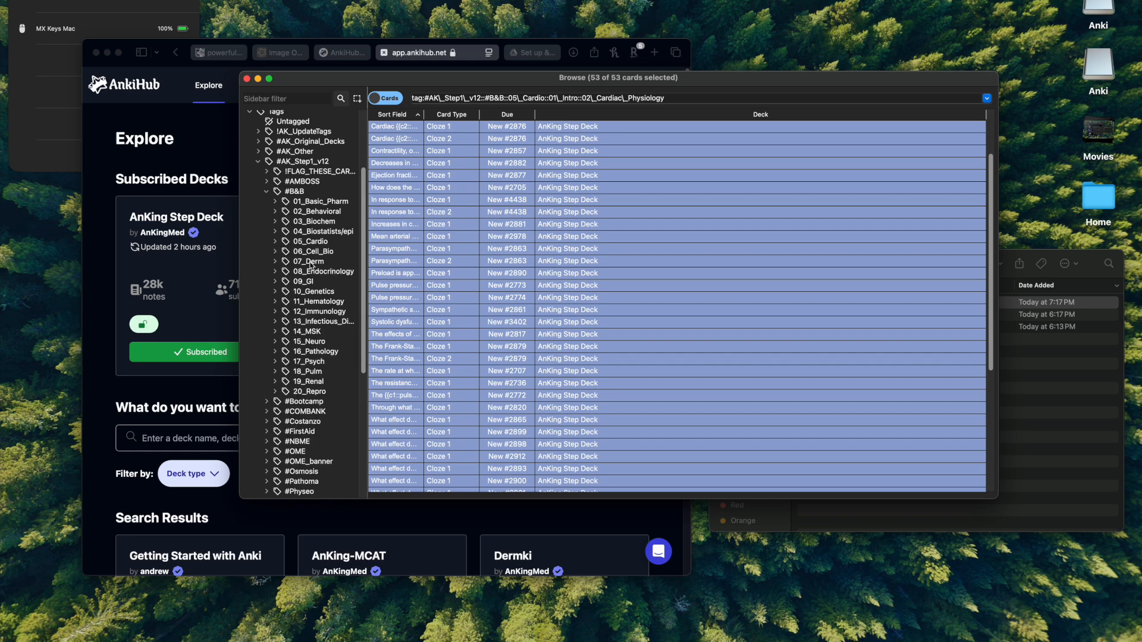
pyautogui.click(269, 192)
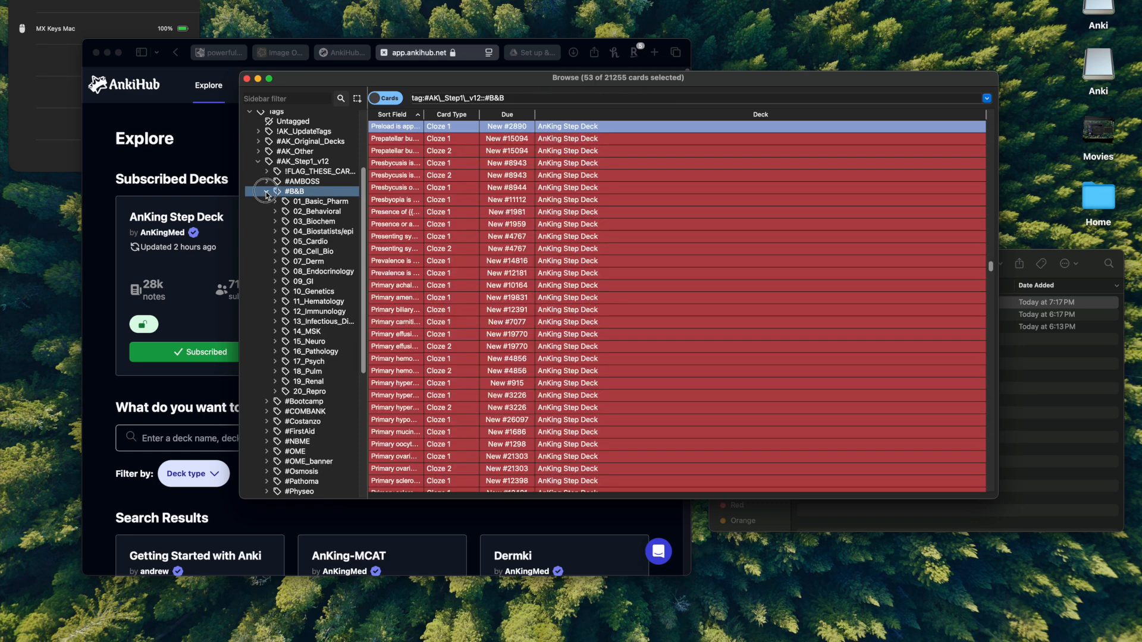
pyautogui.click(266, 192)
pyautogui.scroll(-2, 310, 280)
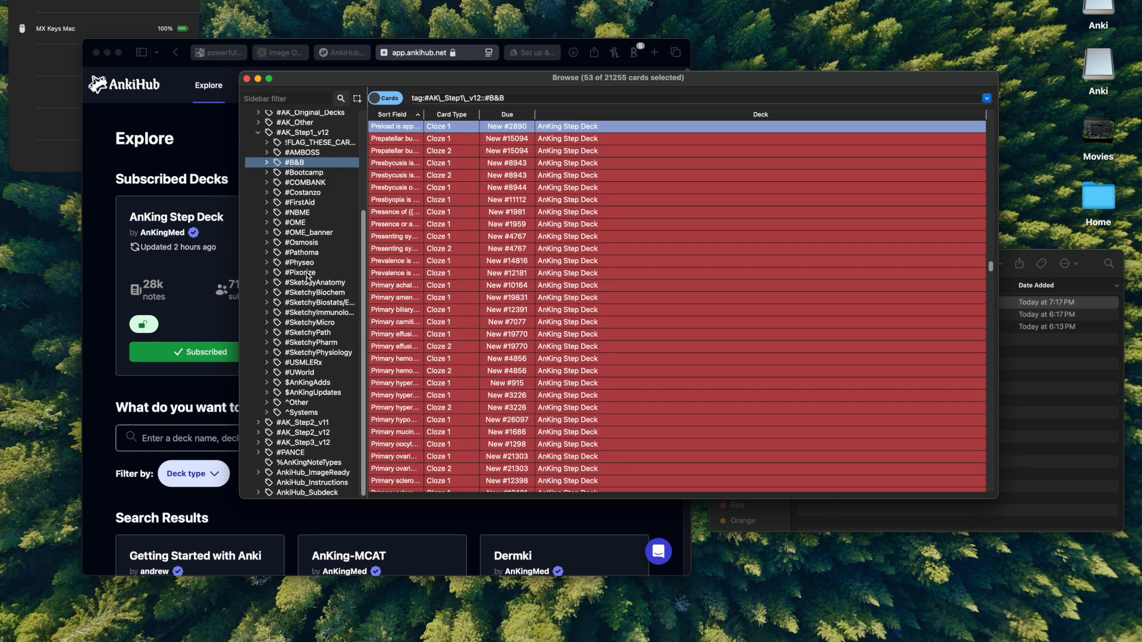
# Step: Expand Cardio under the ^Systems tag and list the cards of its BGadds, HeartSounds and CardioRenal subtags
pyautogui.click(267, 412)
pyautogui.scroll(-6, 291, 357)
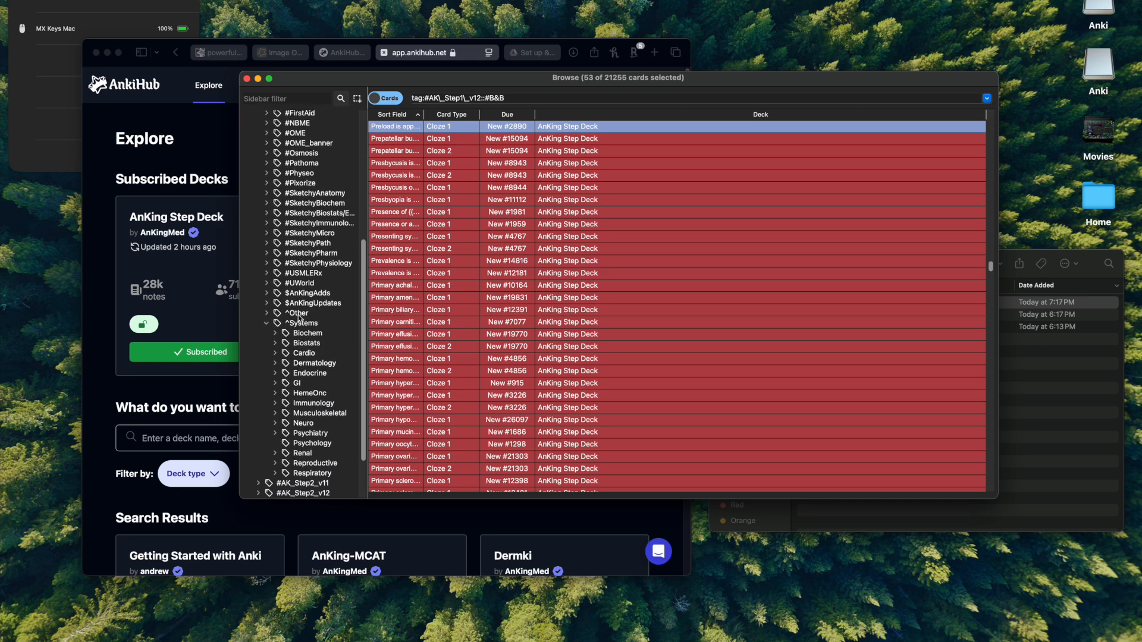
pyautogui.click(275, 354)
pyautogui.click(303, 364)
pyautogui.click(314, 383)
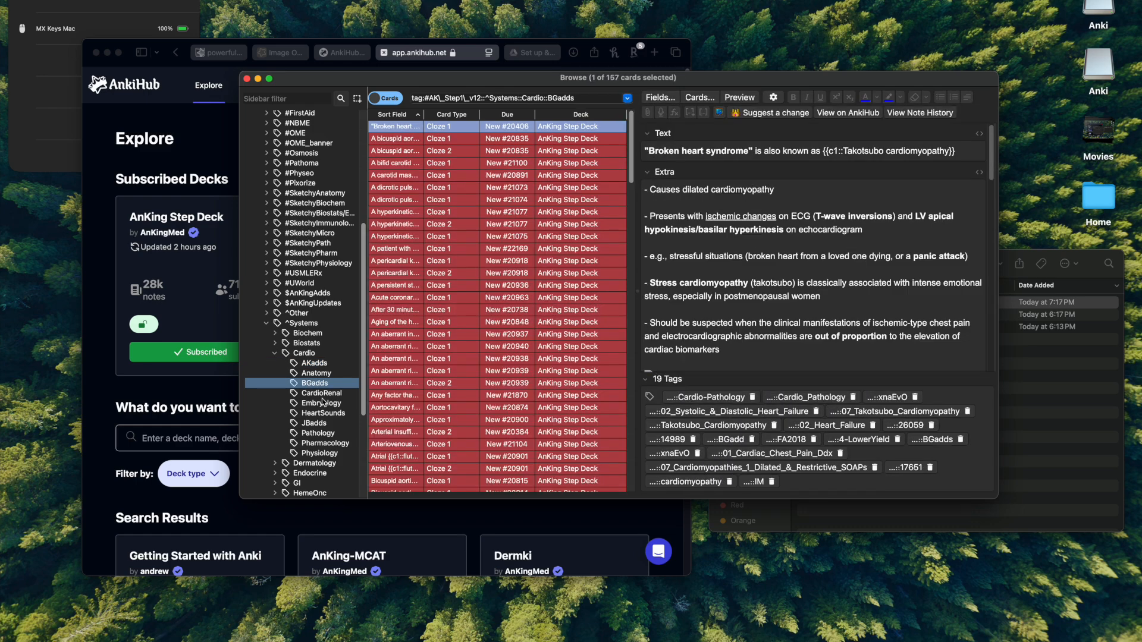
pyautogui.click(322, 413)
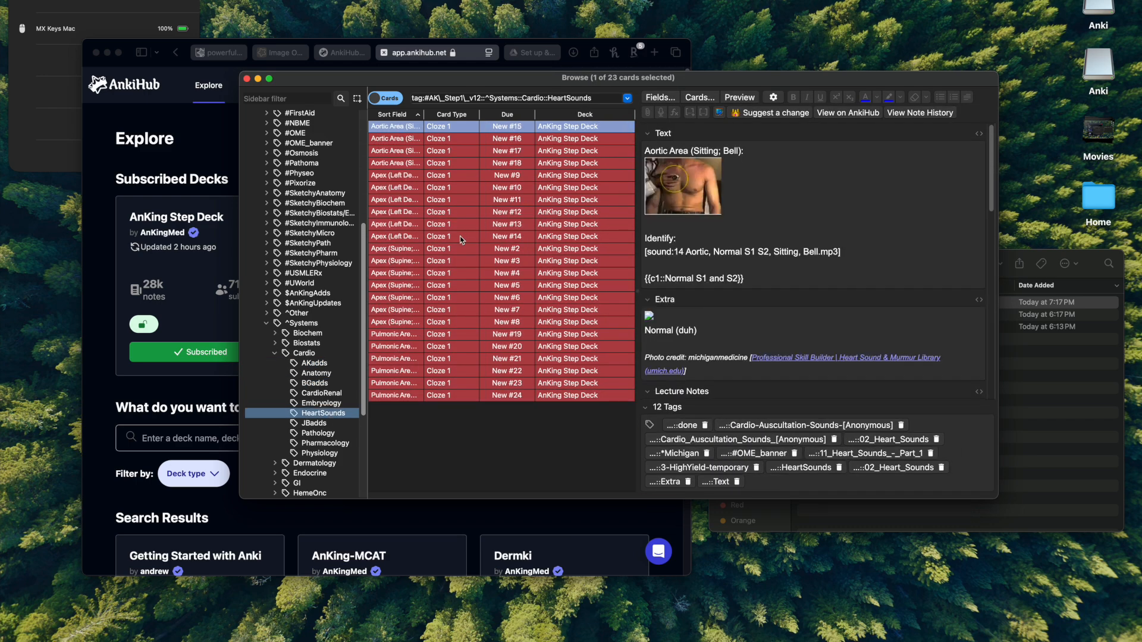
pyautogui.click(314, 394)
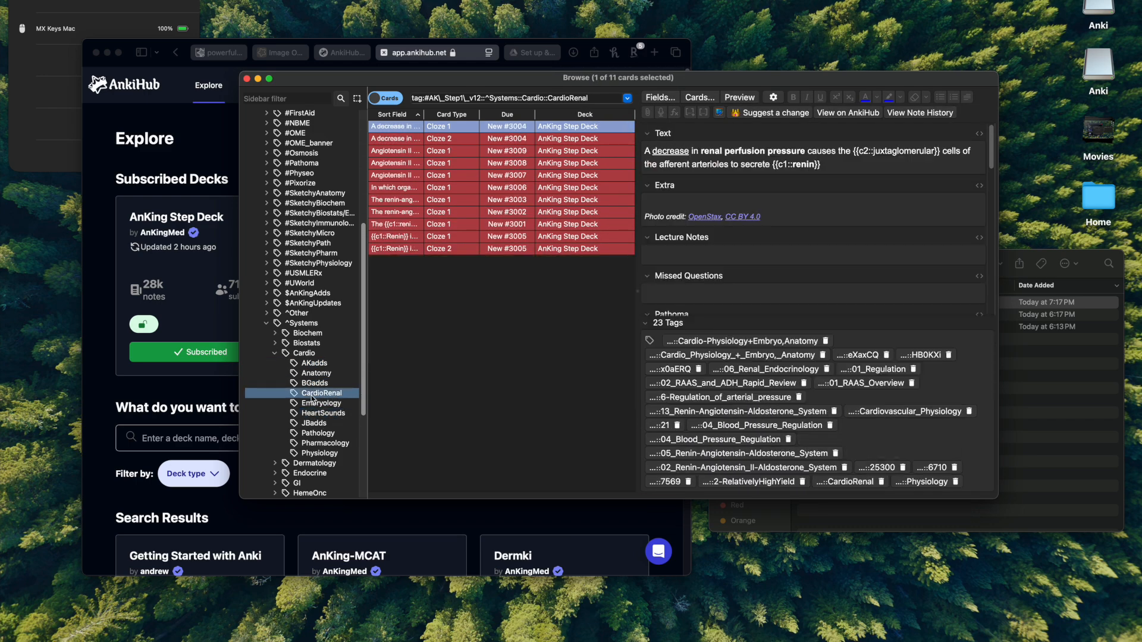
# Step: Collapse the Cardio and ^Systems tags, and look briefly through the subtags of #B&B
pyautogui.click(276, 354)
pyautogui.click(266, 323)
pyautogui.scroll(3, 267, 227)
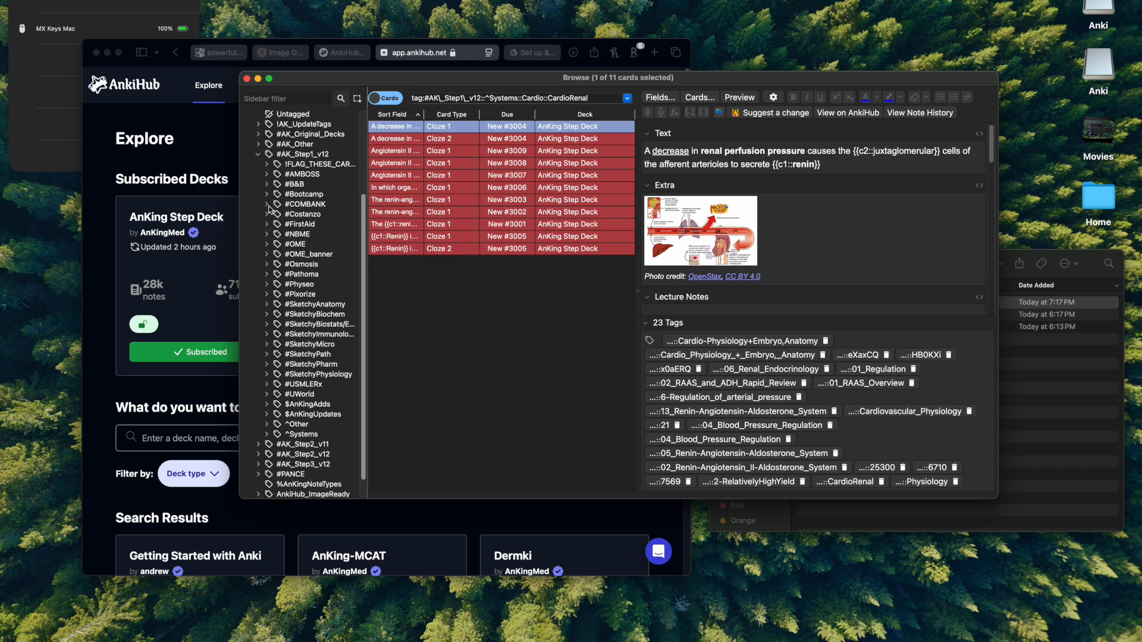
pyautogui.click(267, 186)
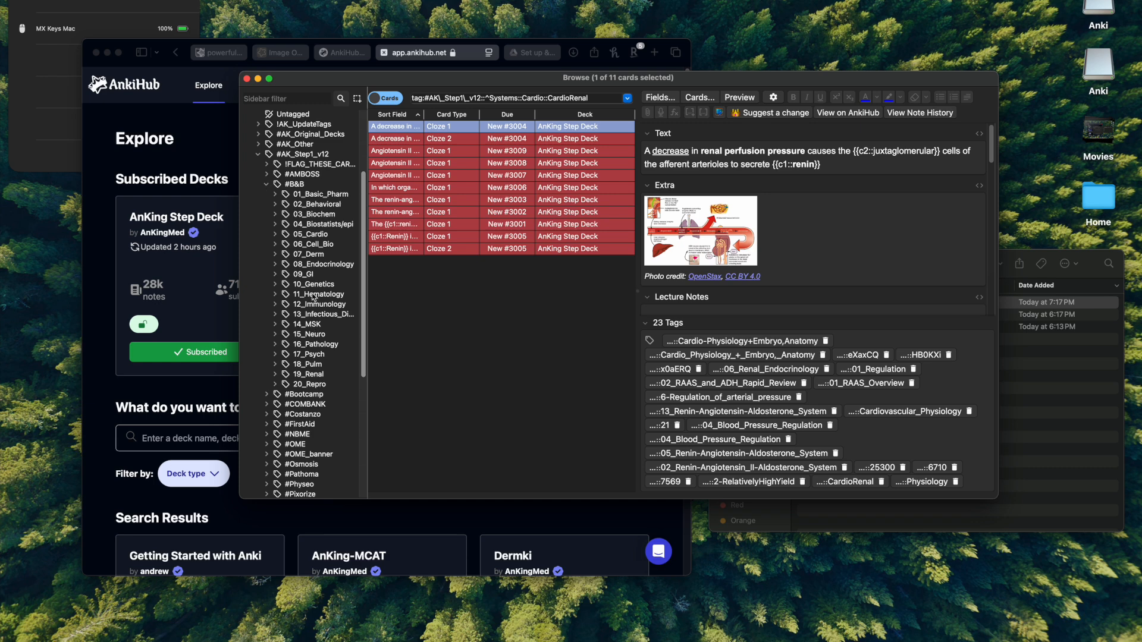
pyautogui.click(267, 184)
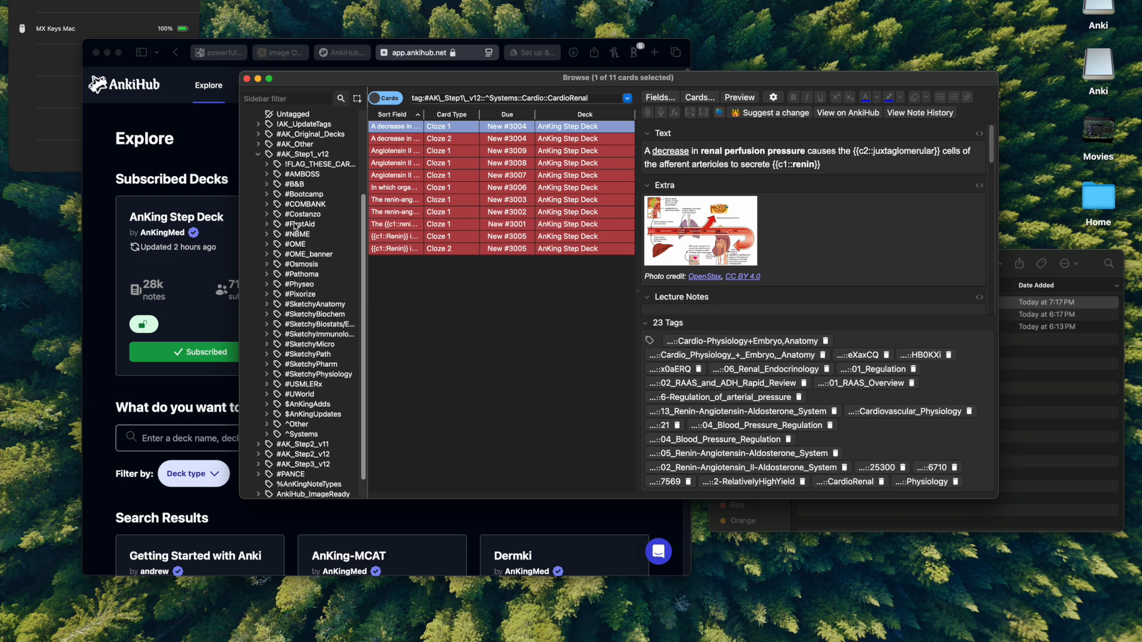
# Step: List the cards tagged #B&B, #Osmosis and #Pathoma in turn to compare how many each resource covers
pyautogui.click(293, 186)
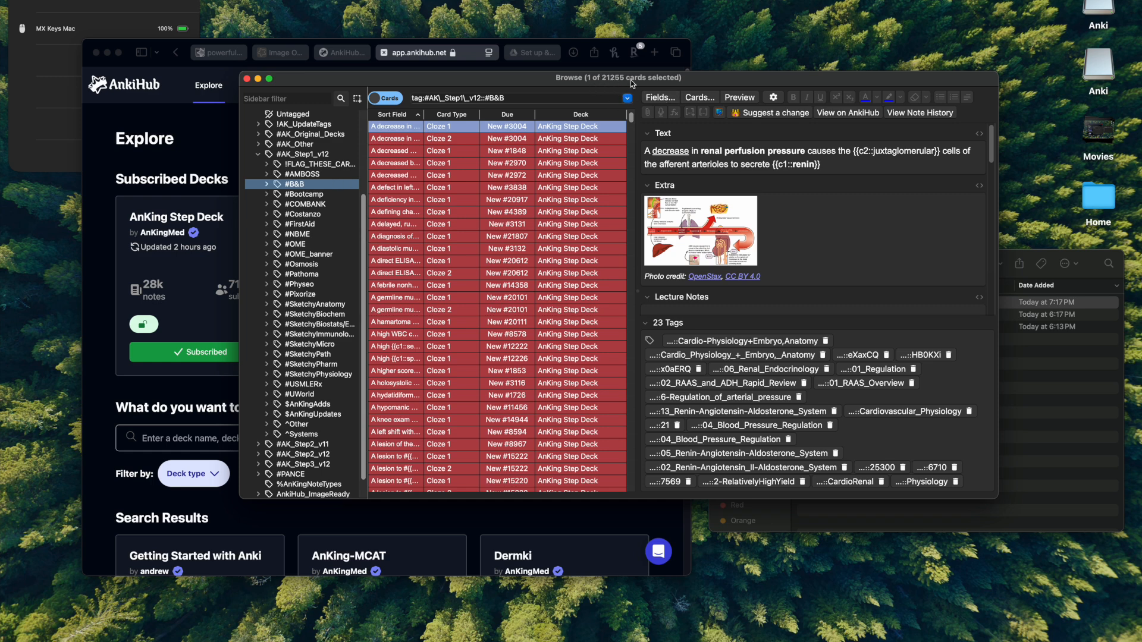
pyautogui.click(302, 265)
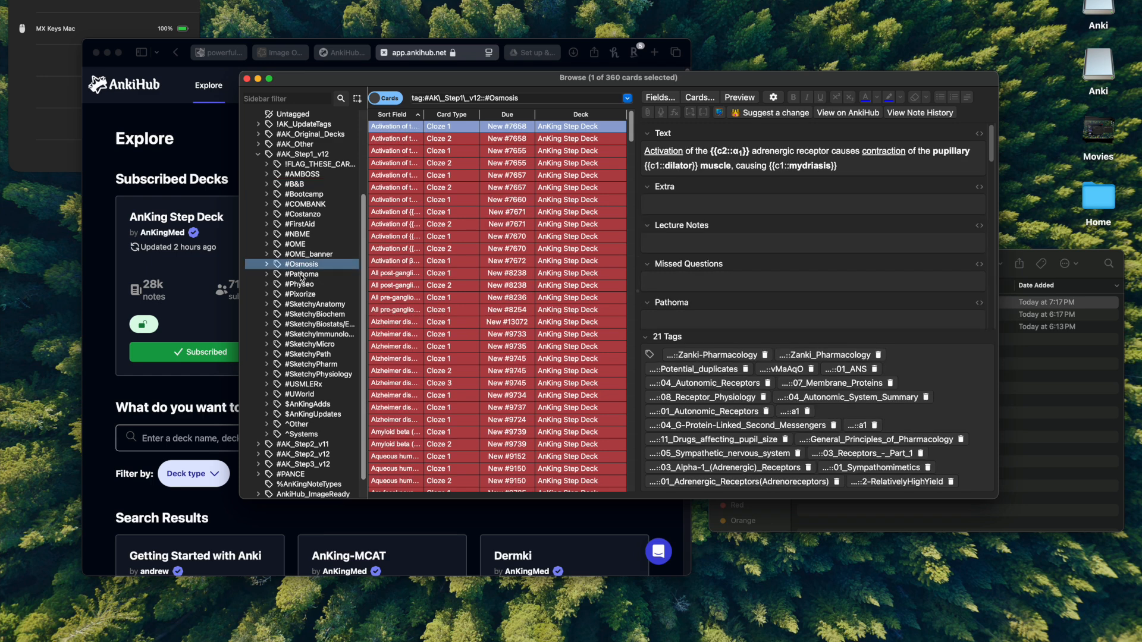
pyautogui.click(302, 275)
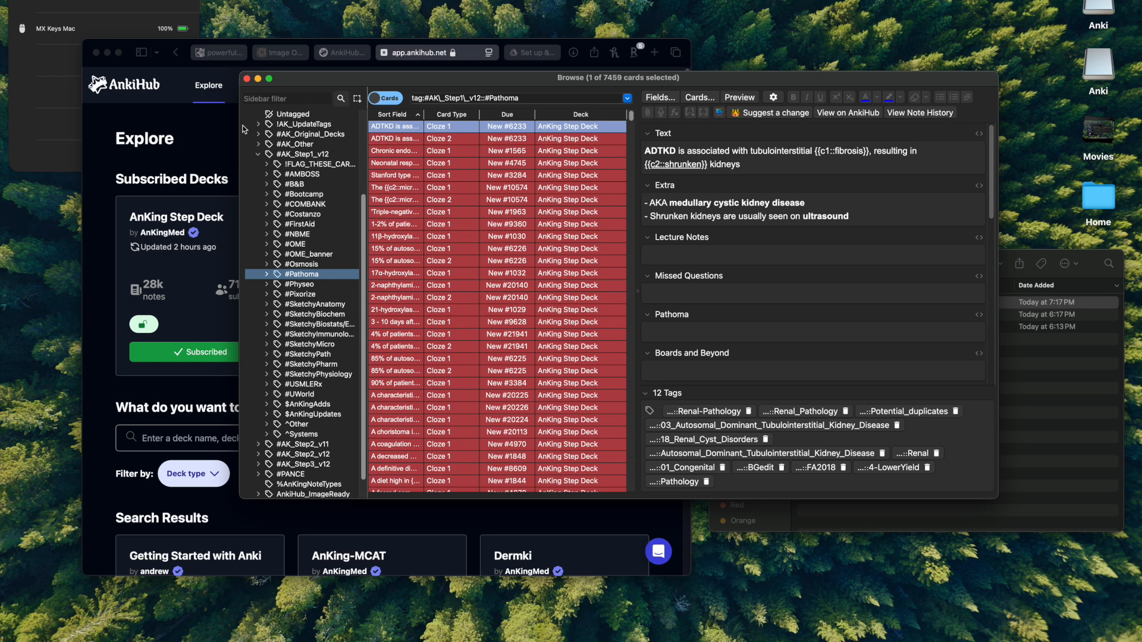
# Step: Close the card browser, collapse the ANKICITO SIU M1 deck in the deck list and reposition the main window
pyautogui.scroll(5, 260, 160)
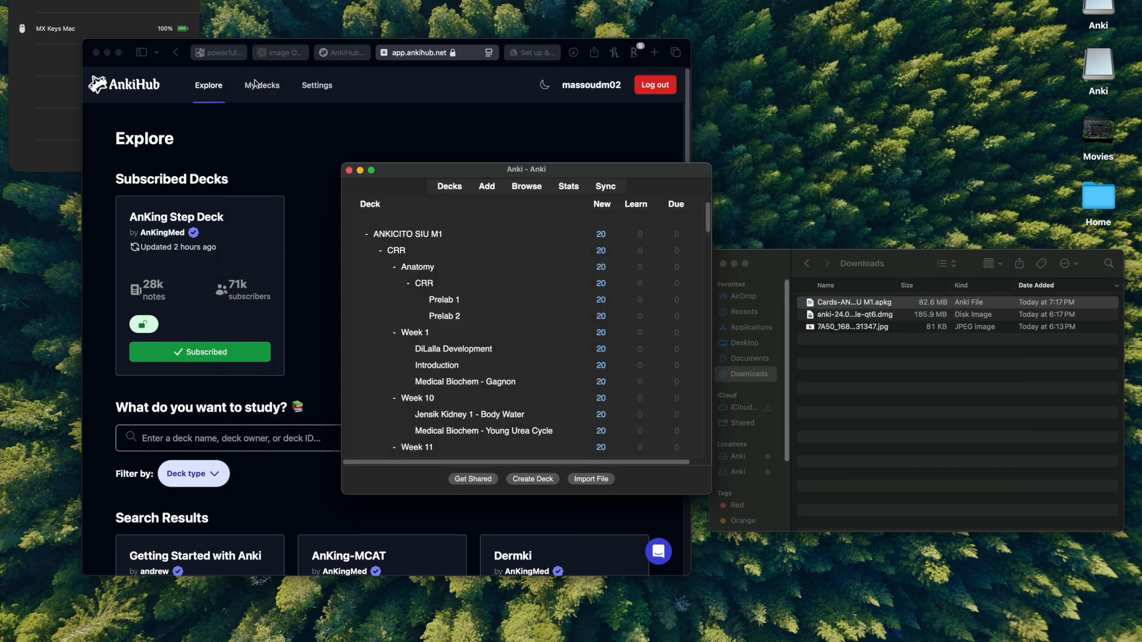
pyautogui.click(247, 78)
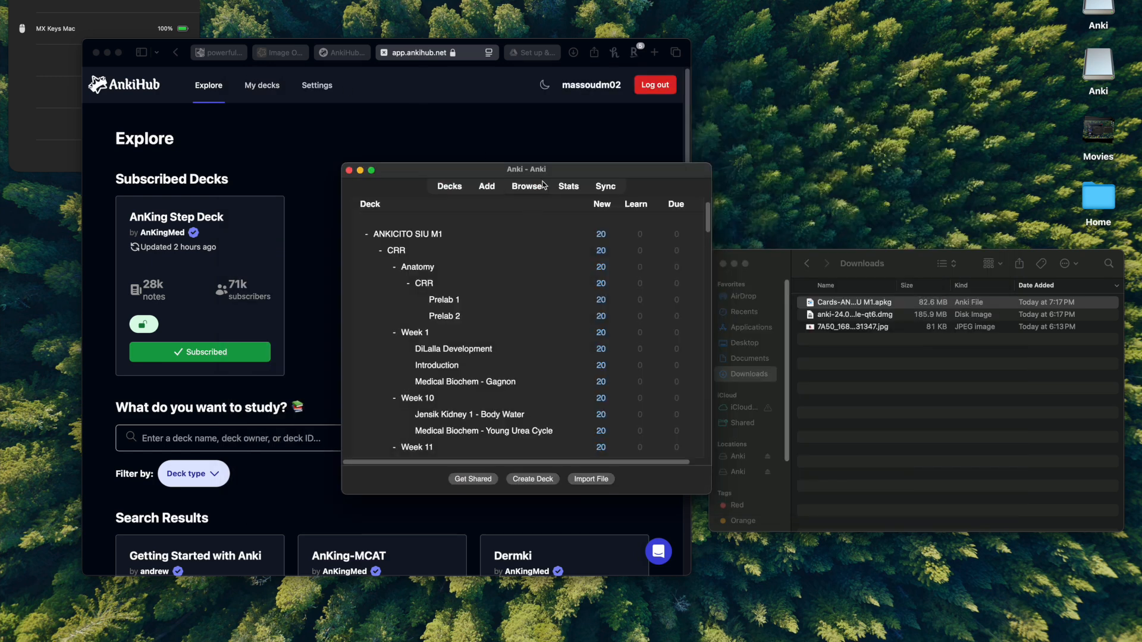
pyautogui.click(367, 234)
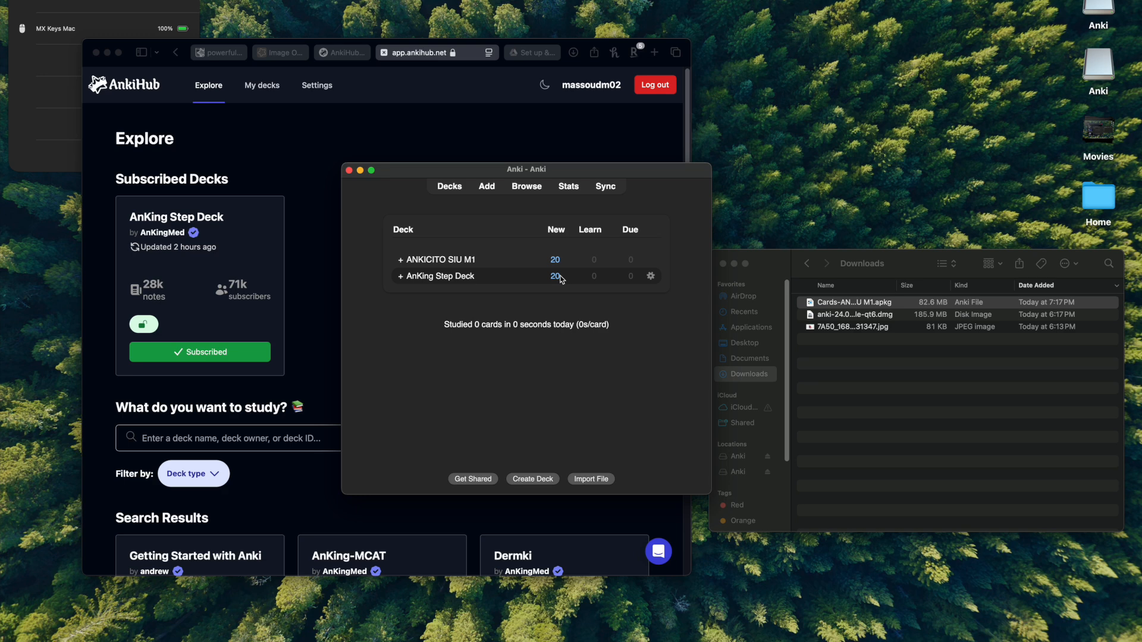
pyautogui.moveTo(552, 162); pyautogui.dragTo(564, 136)
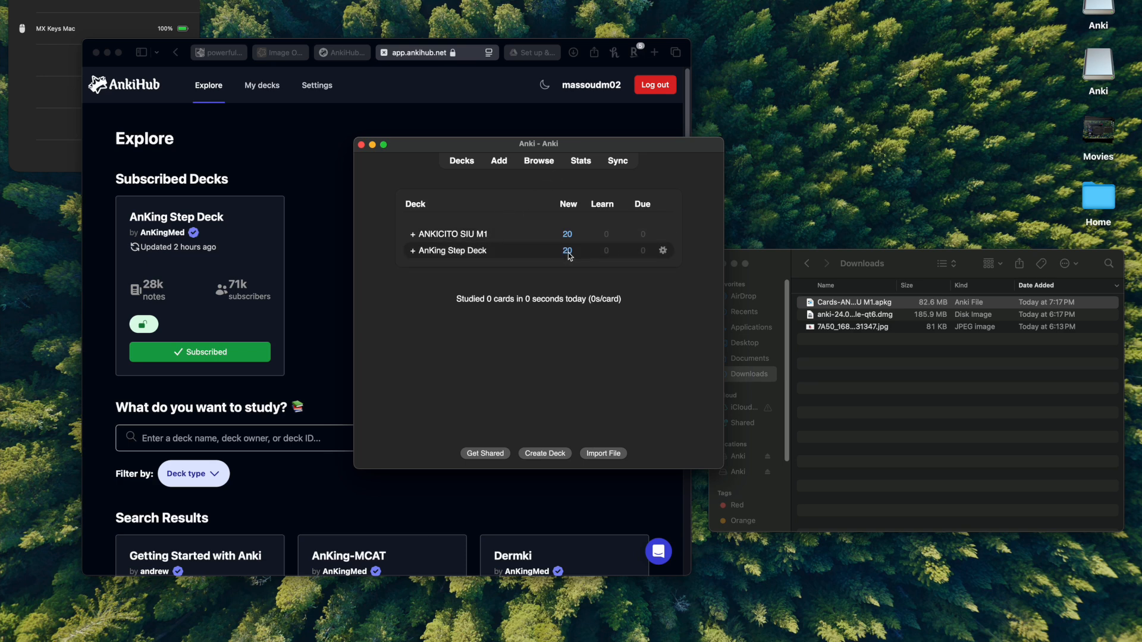
# Step: Open the options of the AnKing Step Deck and turn on FSRS
pyautogui.click(665, 253)
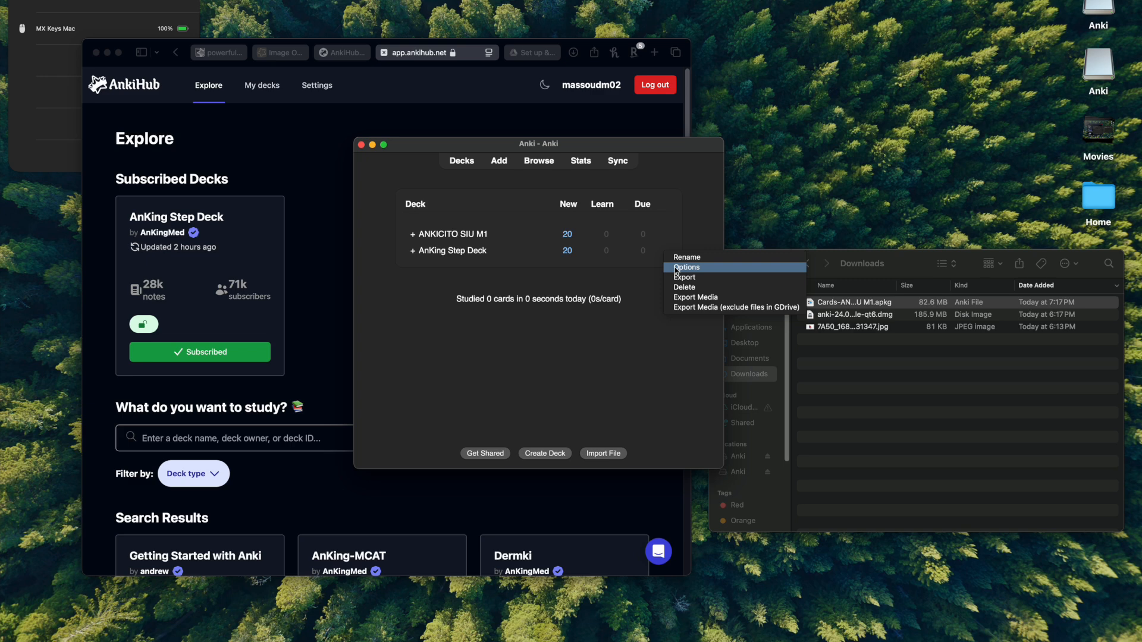
pyautogui.click(678, 268)
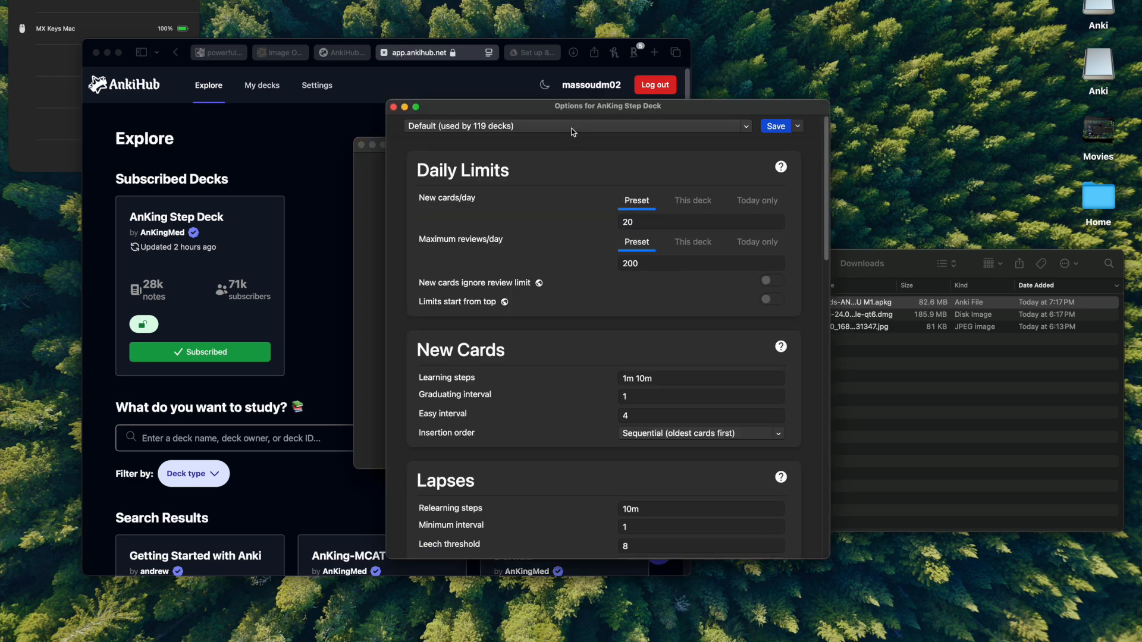
pyautogui.moveTo(589, 118); pyautogui.dragTo(561, 114)
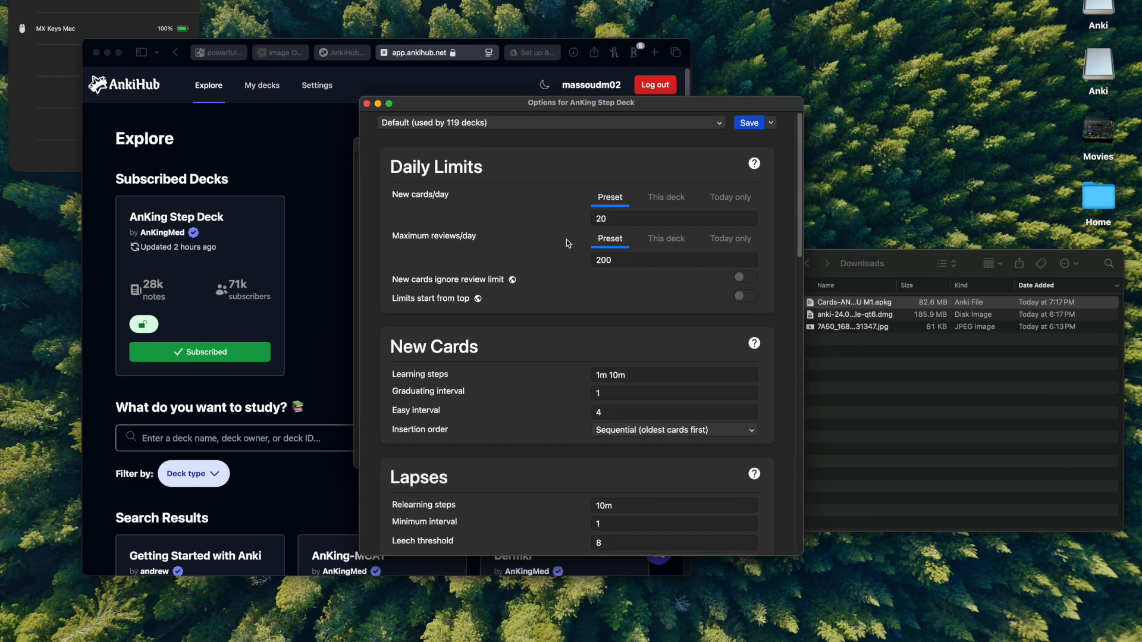
pyautogui.scroll(-15, 566, 262)
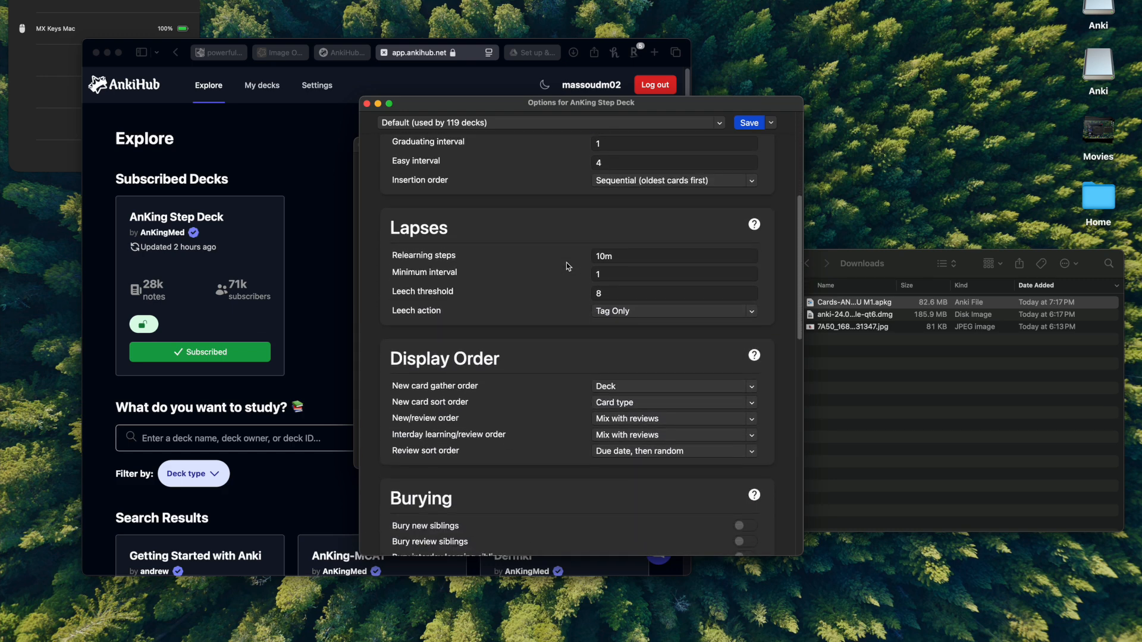
pyautogui.scroll(-10, 566, 262)
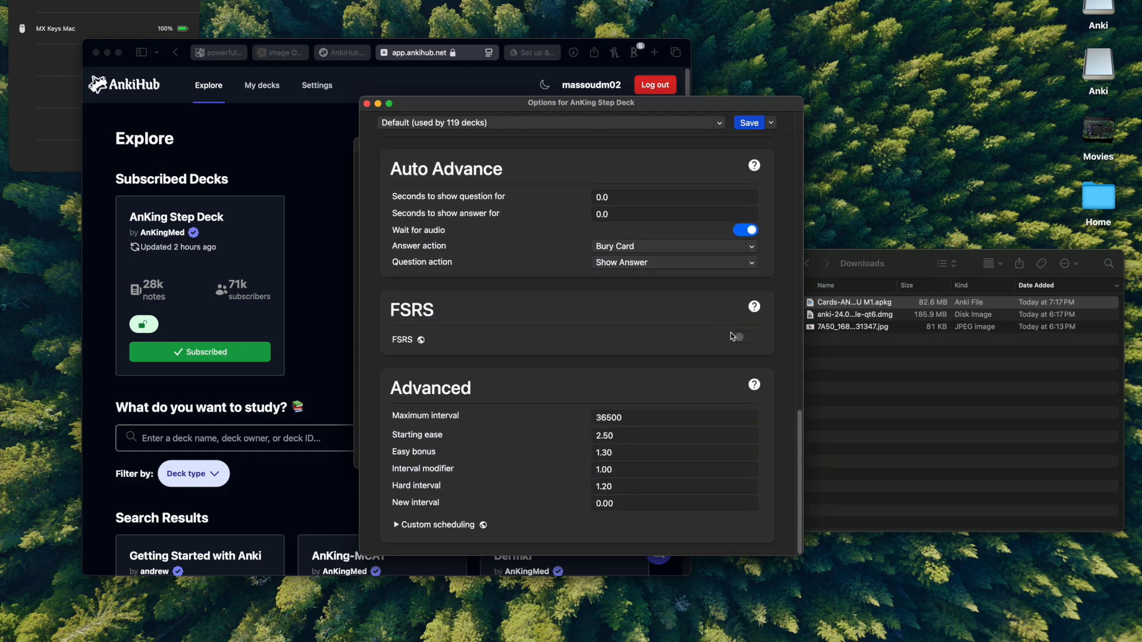
pyautogui.click(740, 338)
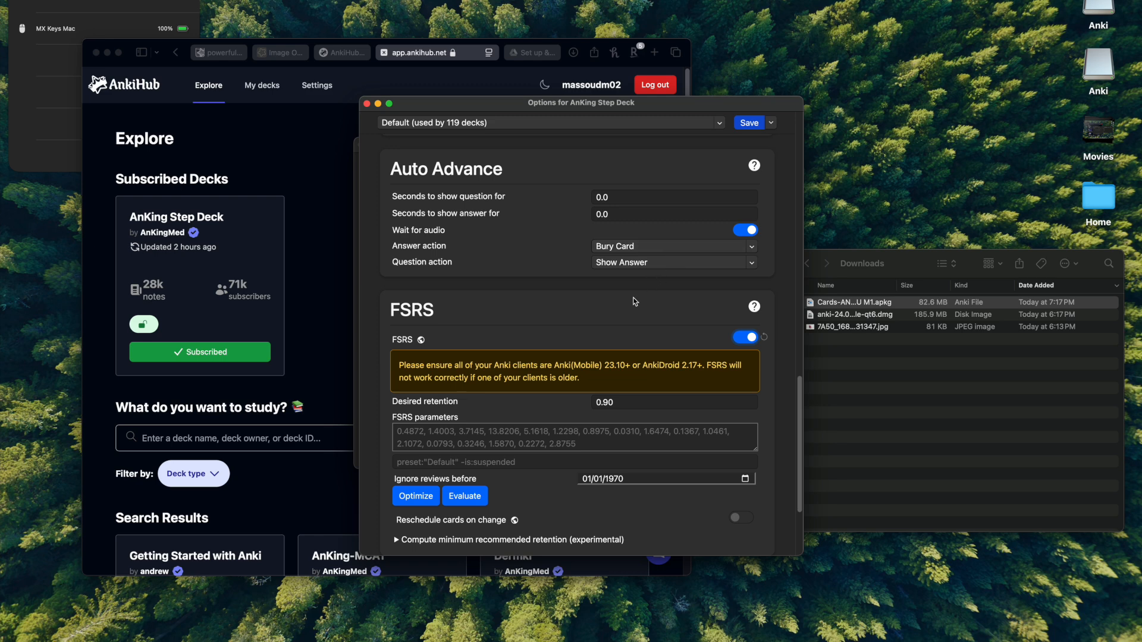
# Step: Set the Default preset's daily limits to 9999 new cards per day and 9999 maximum reviews per day
pyautogui.scroll(20, 633, 301)
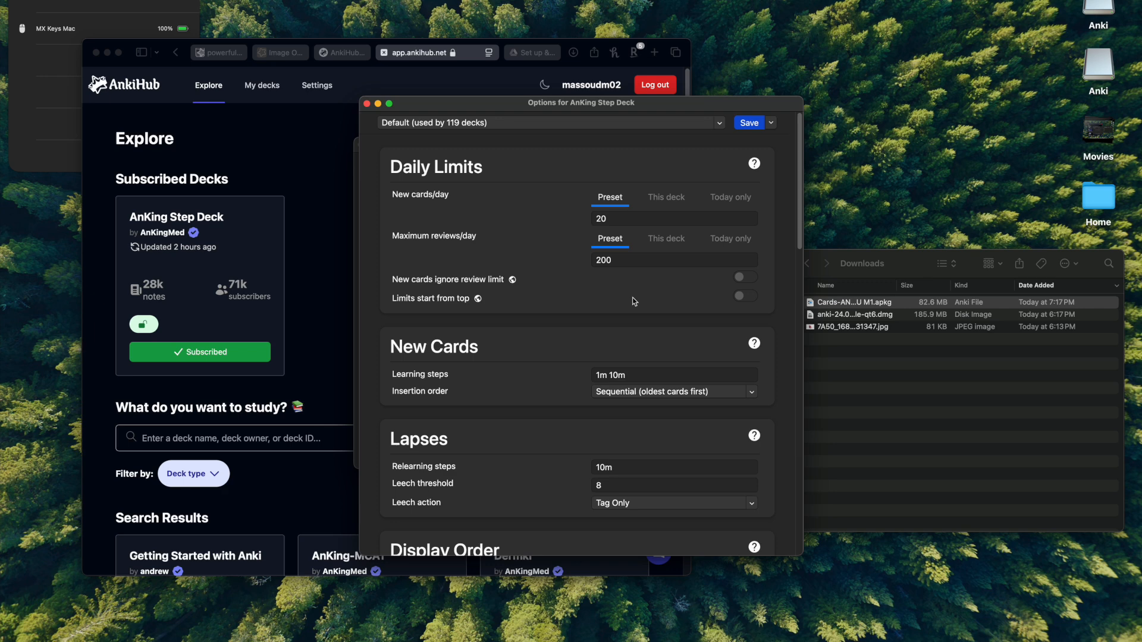
pyautogui.click(607, 220)
pyautogui.doubleClick(607, 220)
pyautogui.write('999999')
pyautogui.press('Tab')
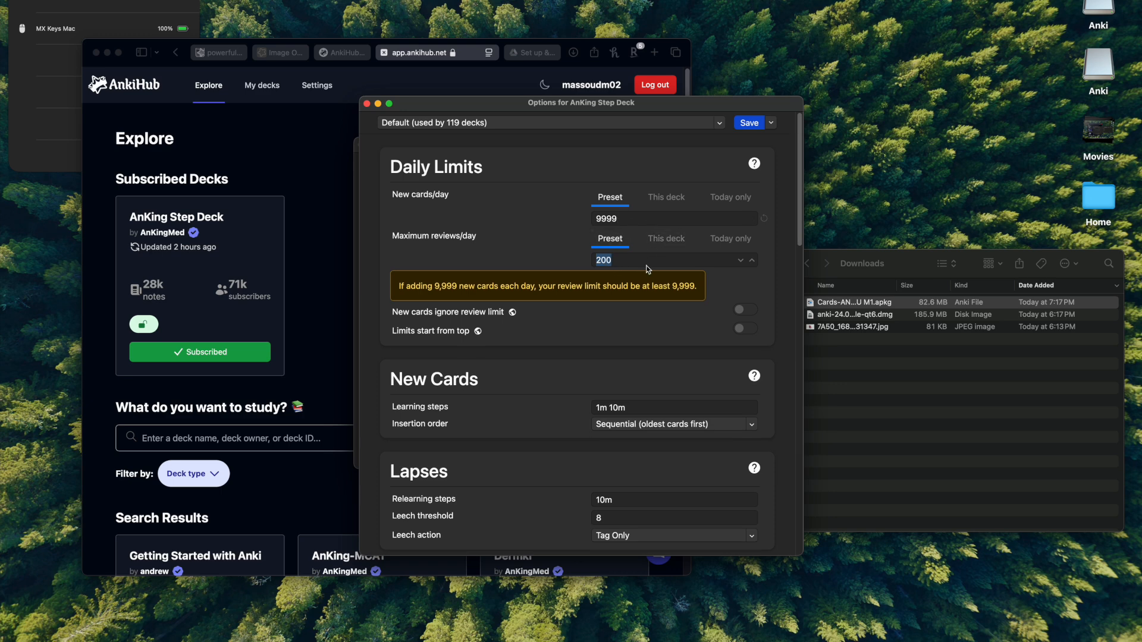
pyautogui.write('9999')
pyautogui.click(676, 224)
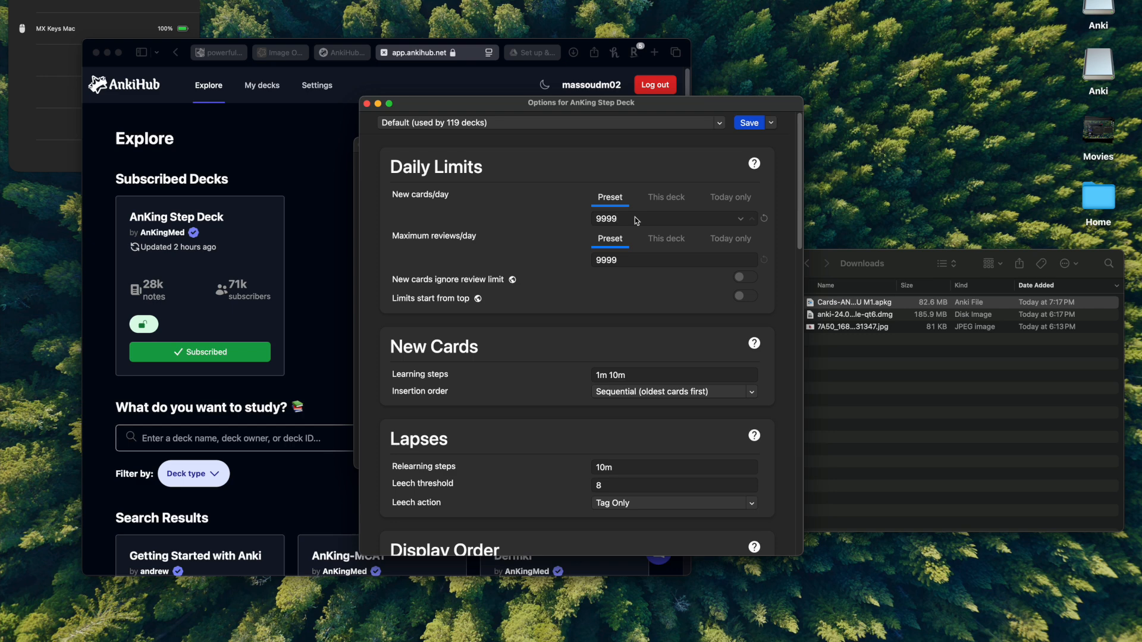
pyautogui.scroll(-1, 663, 226)
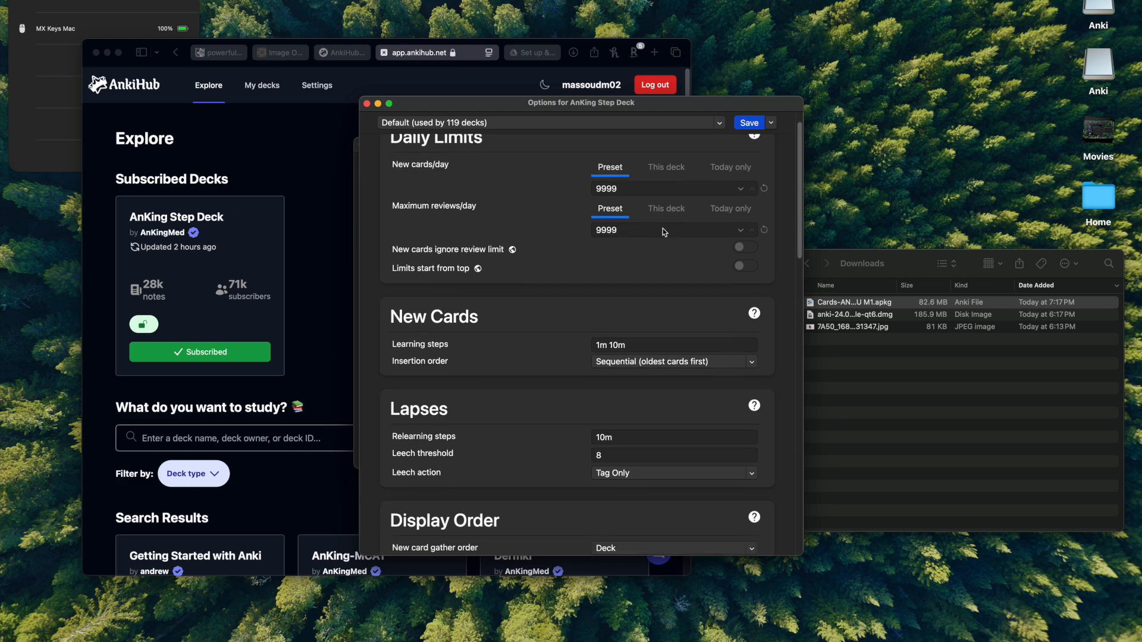
# Step: Set the new cards' learning steps to 15m and choose Sequential (oldest cards first) as the insertion order
pyautogui.scroll(-1, 648, 260)
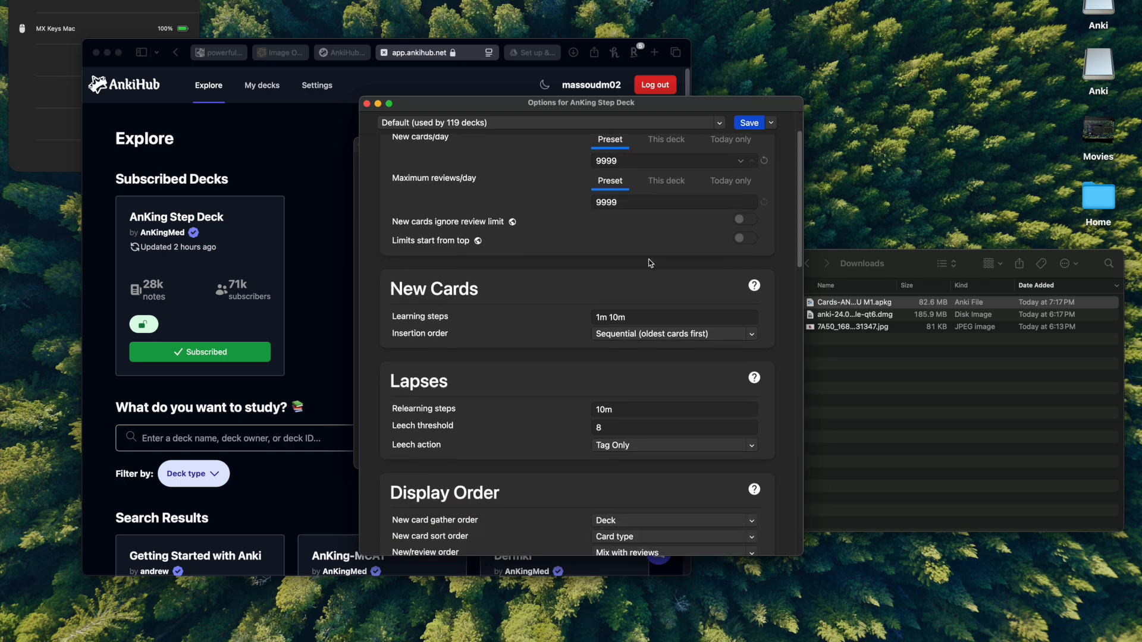
pyautogui.scroll(1, 651, 263)
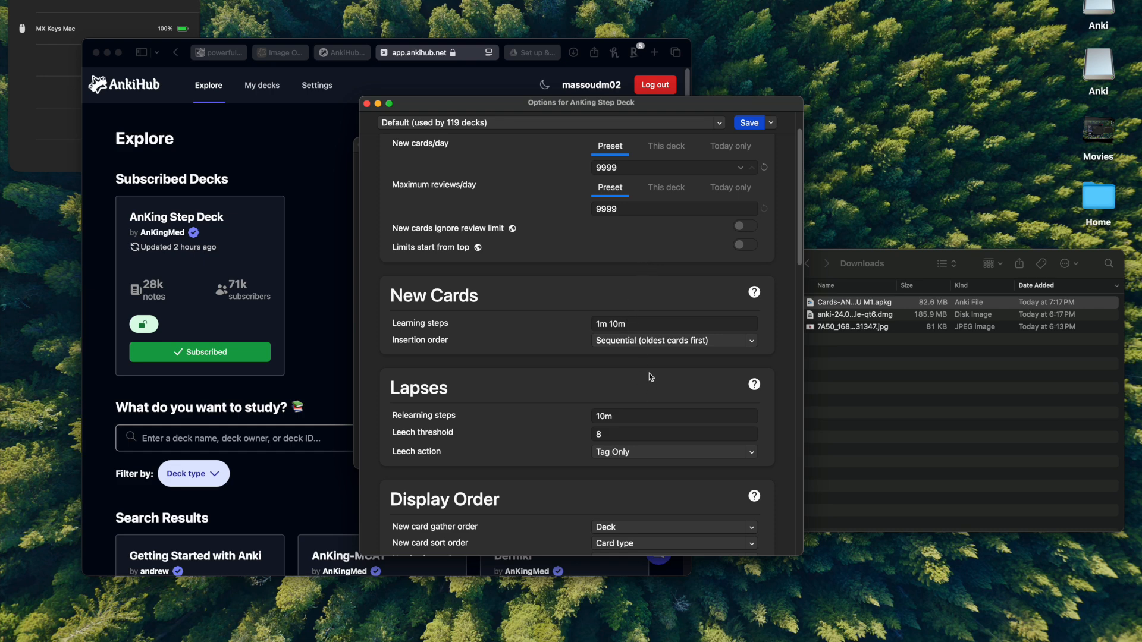
pyautogui.doubleClick(628, 326)
pyautogui.press('BackSpace')
pyautogui.write('15m')
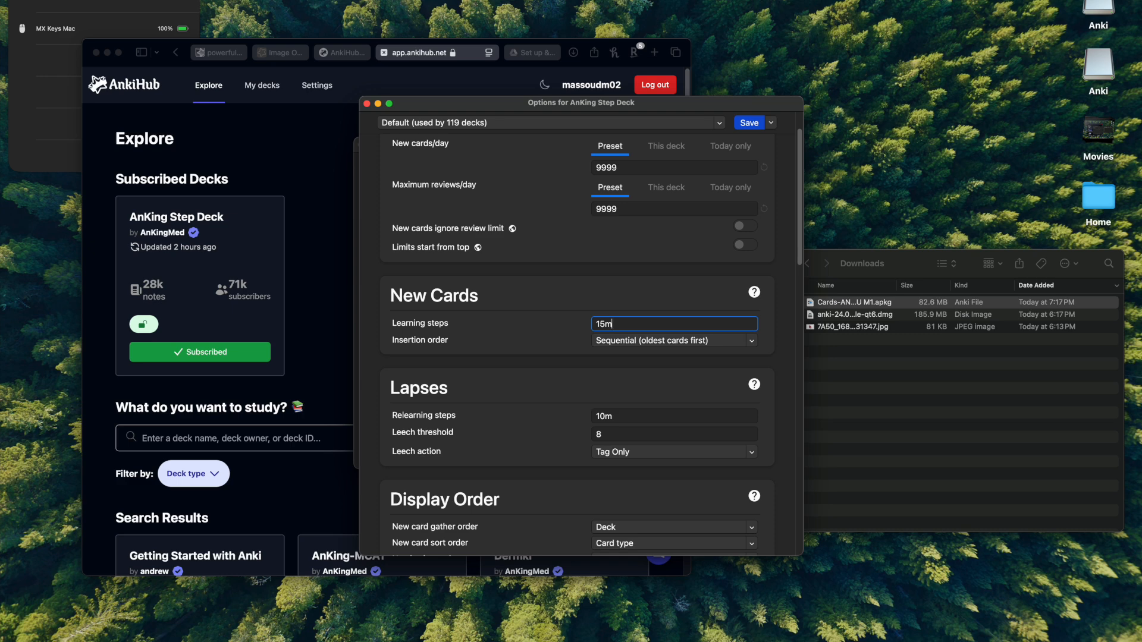
pyautogui.click(656, 346)
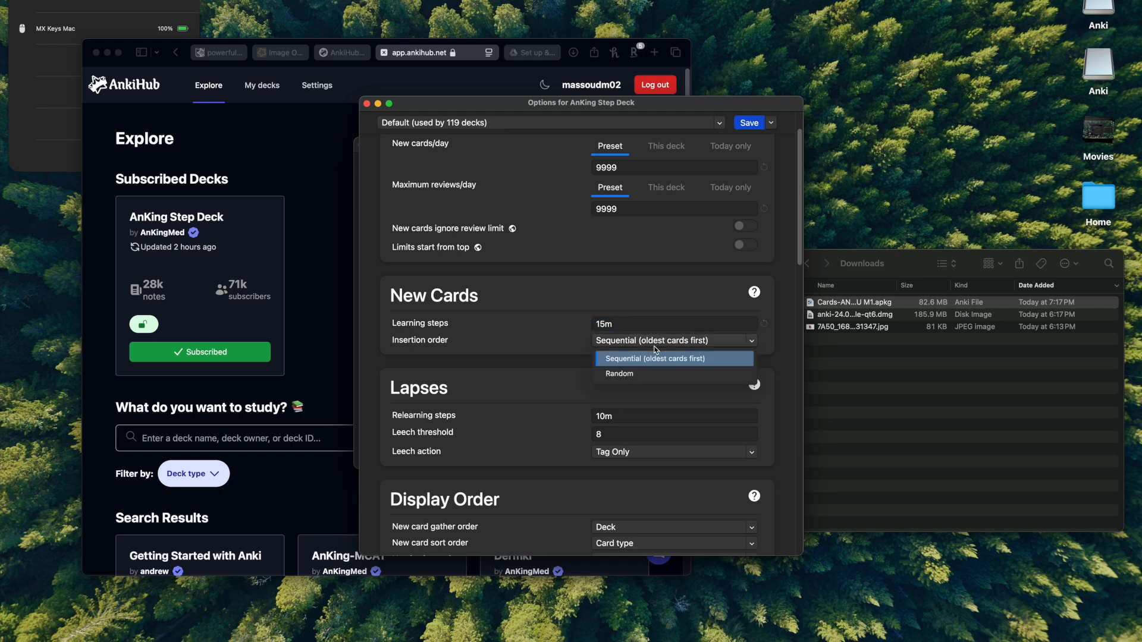
pyautogui.click(657, 362)
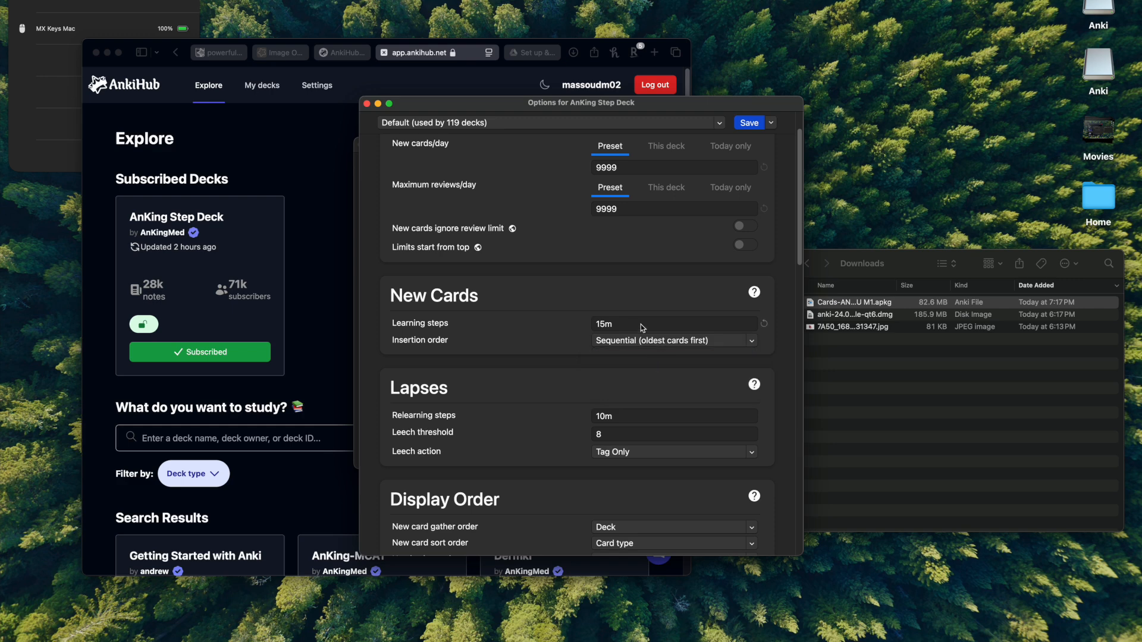
# Step: Set the relearning steps for lapses to 15m and check the available leech actions without changing the choice
pyautogui.scroll(-1, 642, 328)
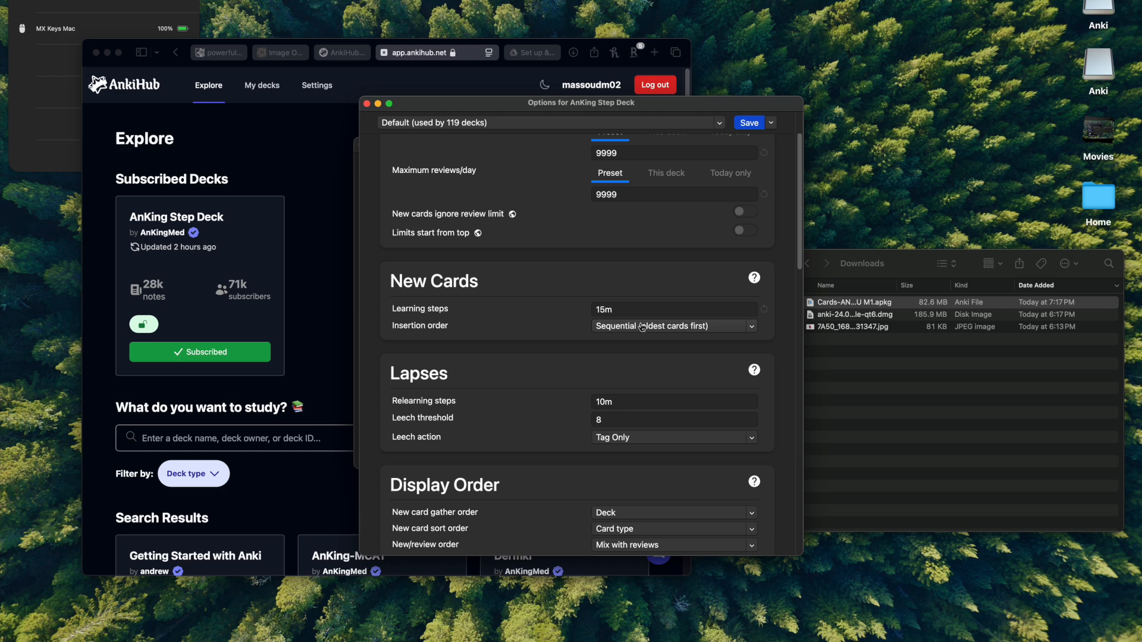
pyautogui.scroll(-4, 643, 327)
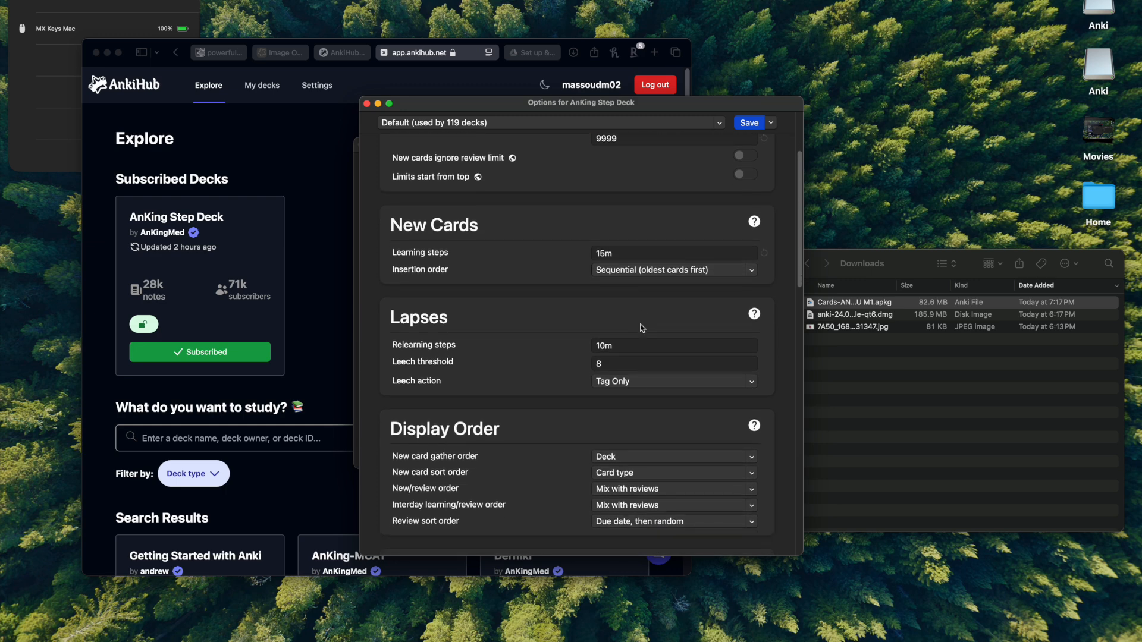
pyautogui.scroll(-1, 643, 328)
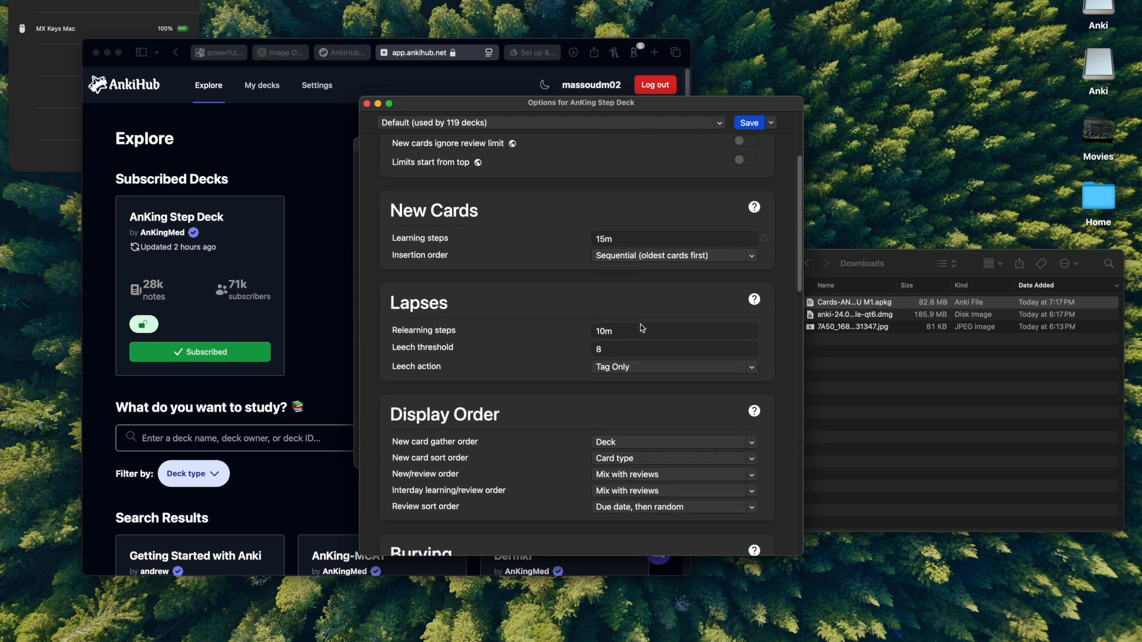
pyautogui.scroll(-1, 643, 327)
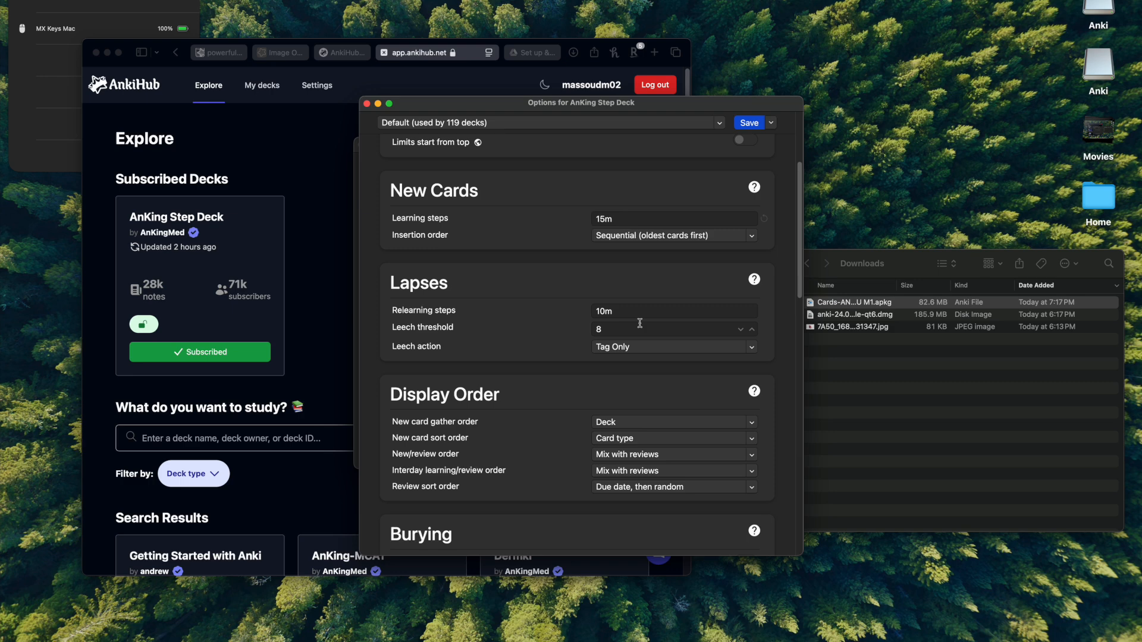
pyautogui.doubleClick(637, 316)
pyautogui.write('15m')
pyautogui.click(528, 290)
pyautogui.click(612, 348)
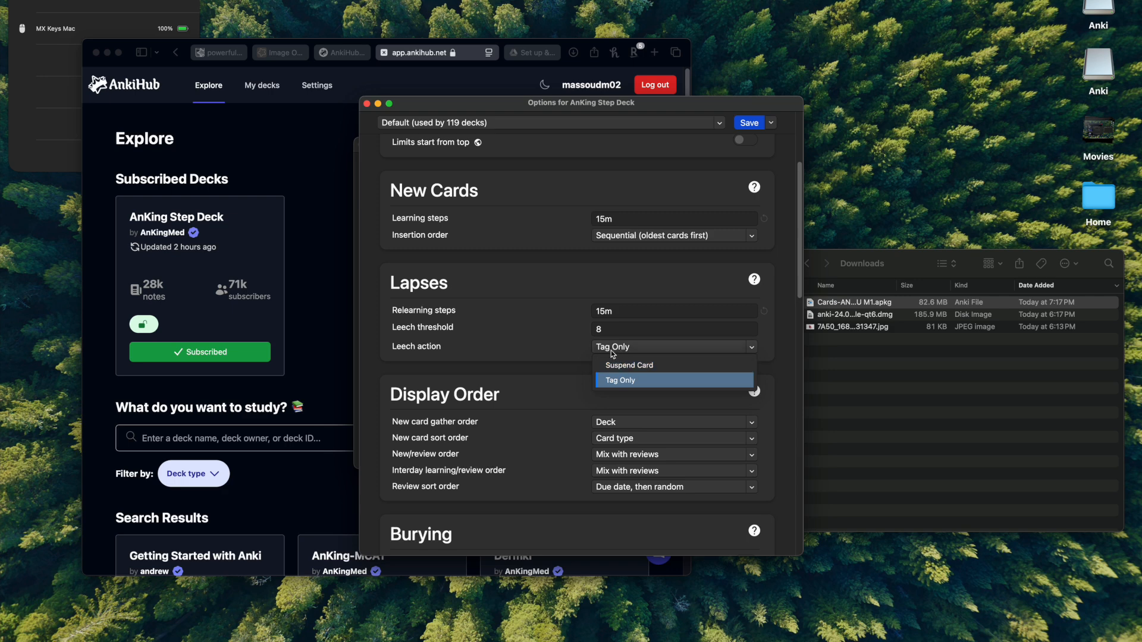
pyautogui.click(575, 354)
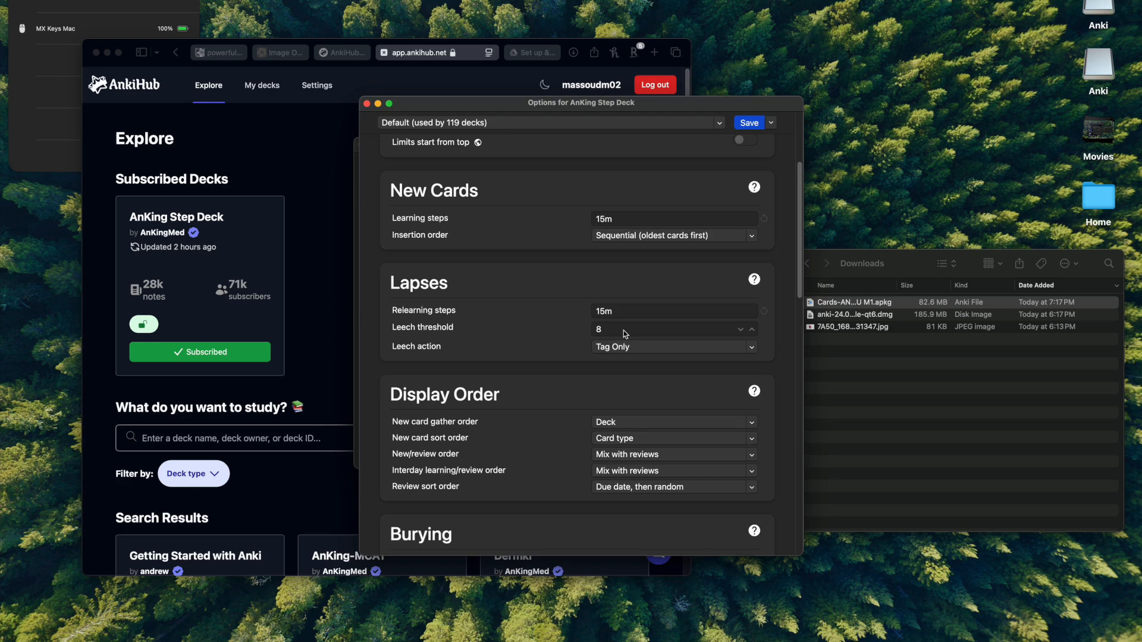
# Step: Set the new card gather order to Ascending position and the new card sort order to Order gathered
pyautogui.scroll(-1, 623, 330)
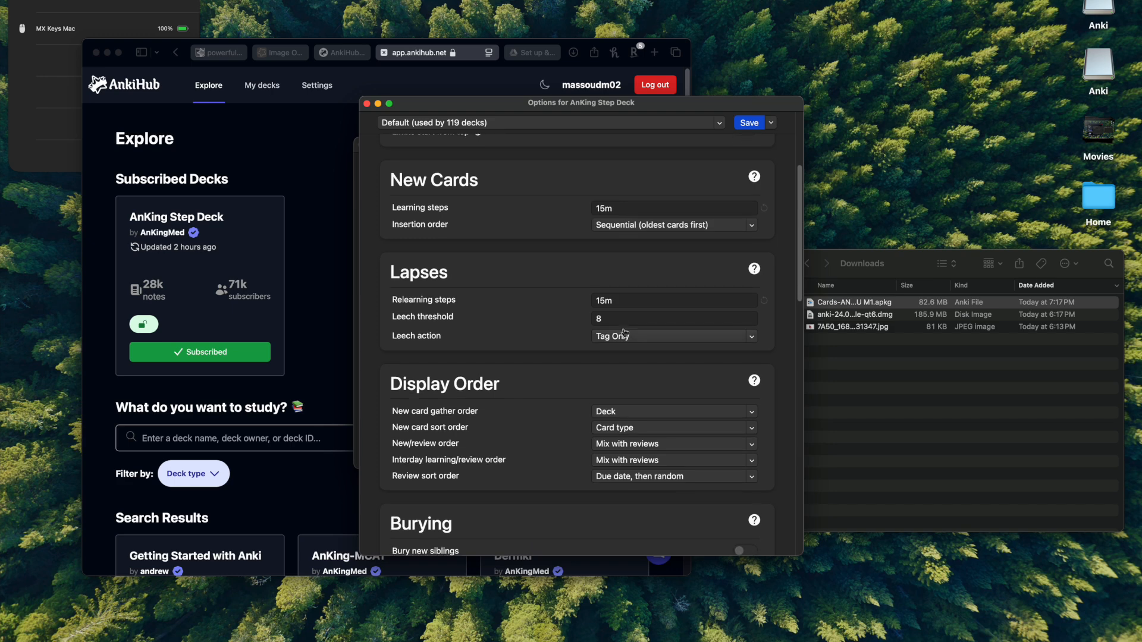
pyautogui.scroll(-5, 625, 332)
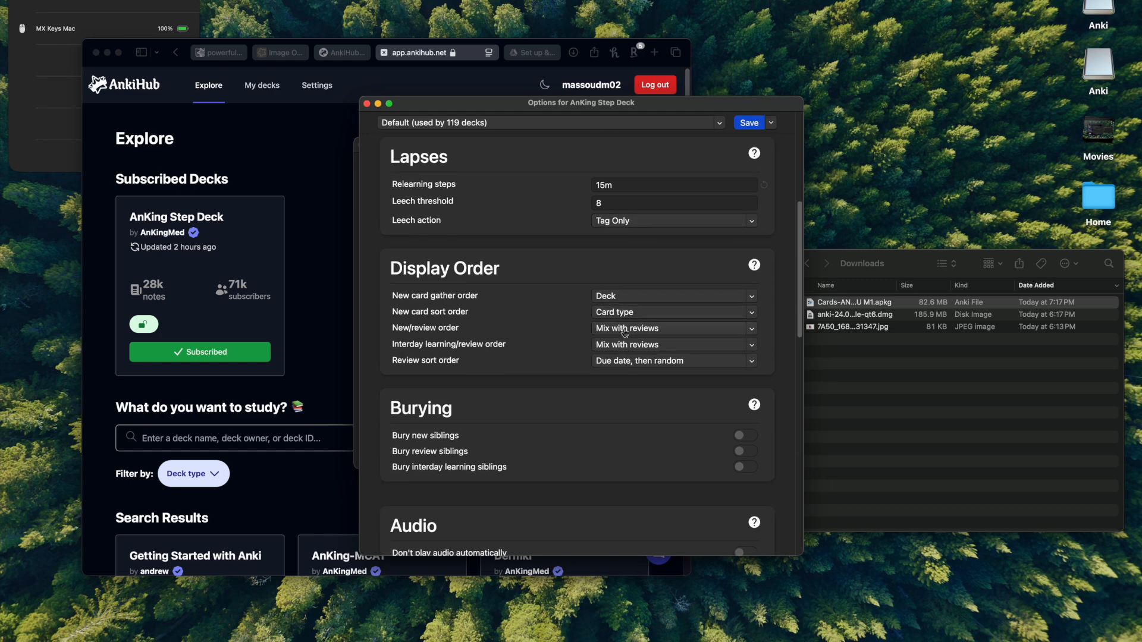
pyautogui.click(630, 294)
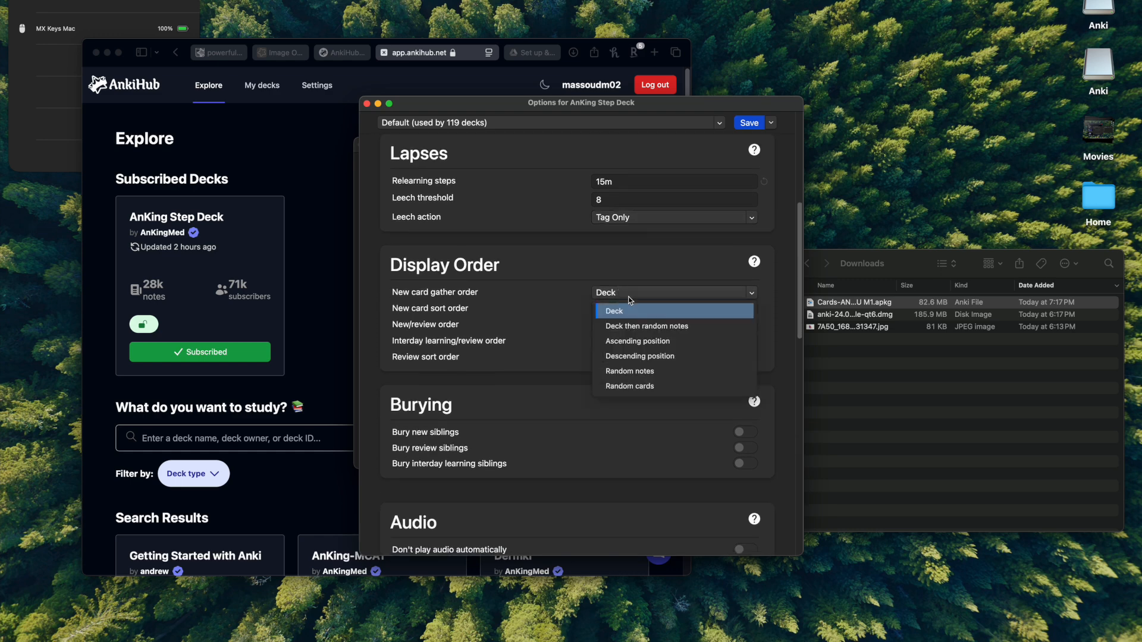
pyautogui.click(650, 341)
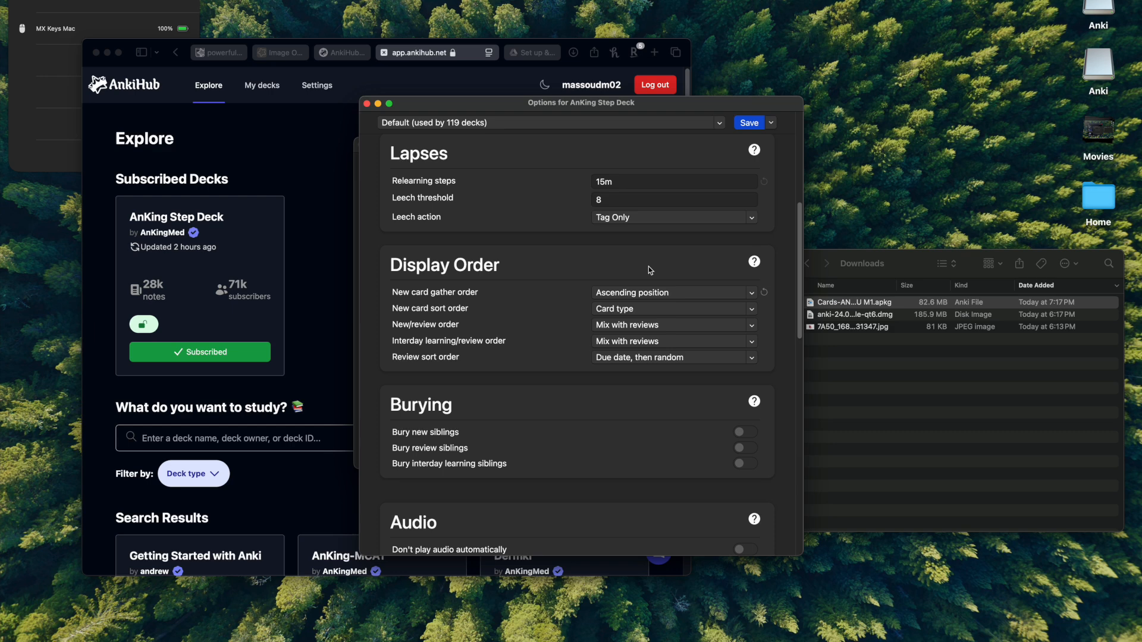
pyautogui.click(632, 310)
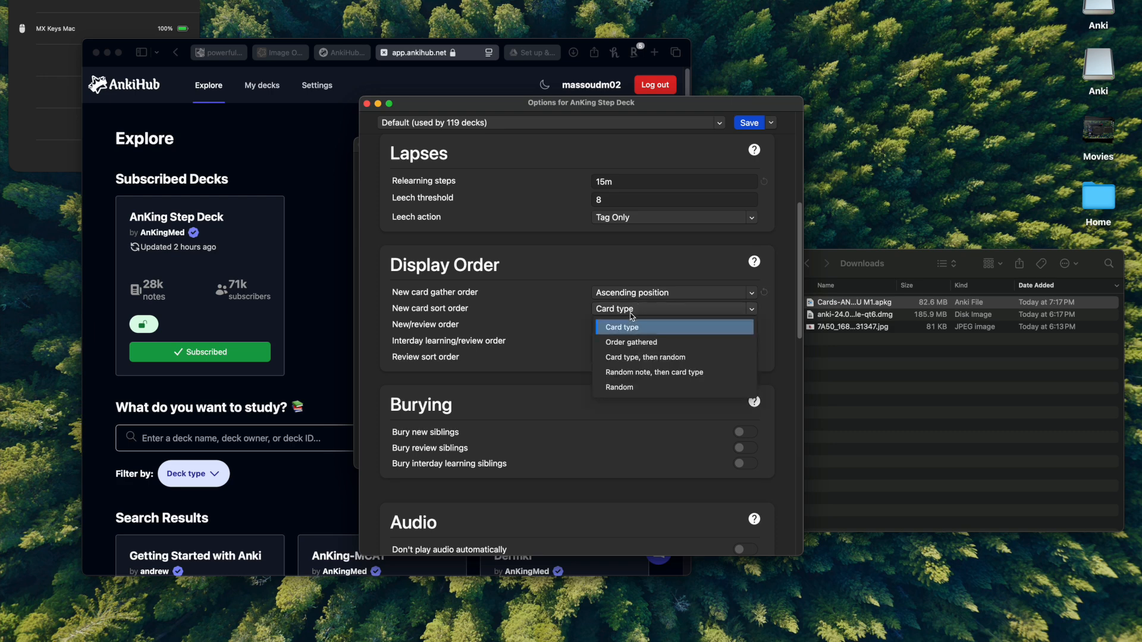
pyautogui.click(654, 343)
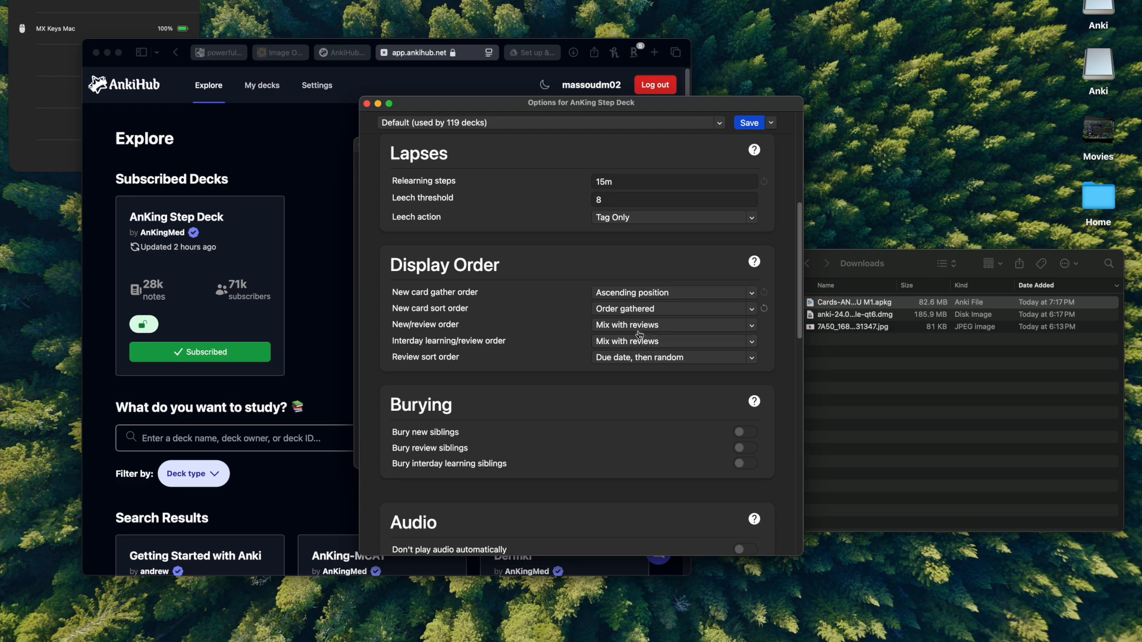
# Step: Set new/review order to Show after reviews, interday learning/review order to Show before reviews, and review sort order to Due date, then random
pyautogui.click(637, 326)
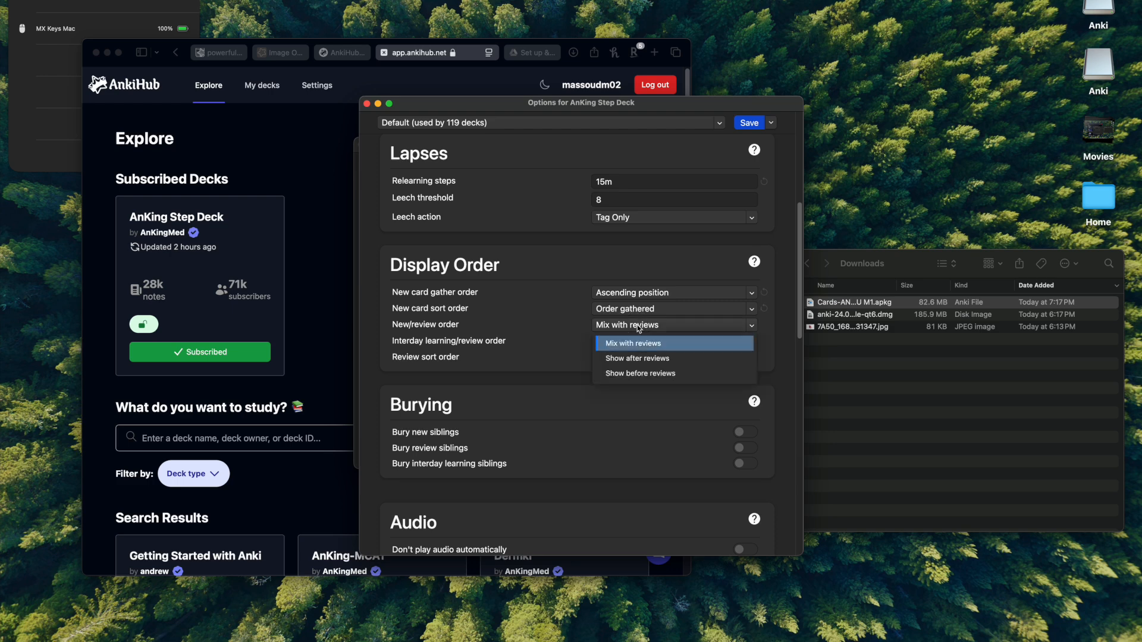
pyautogui.click(647, 361)
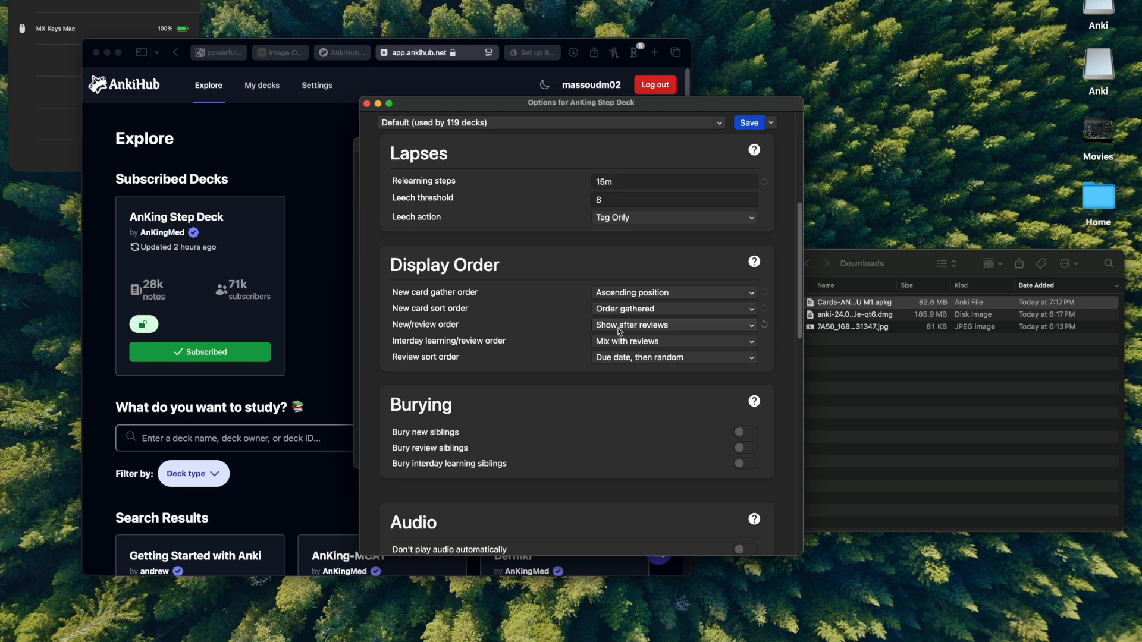
pyautogui.click(636, 344)
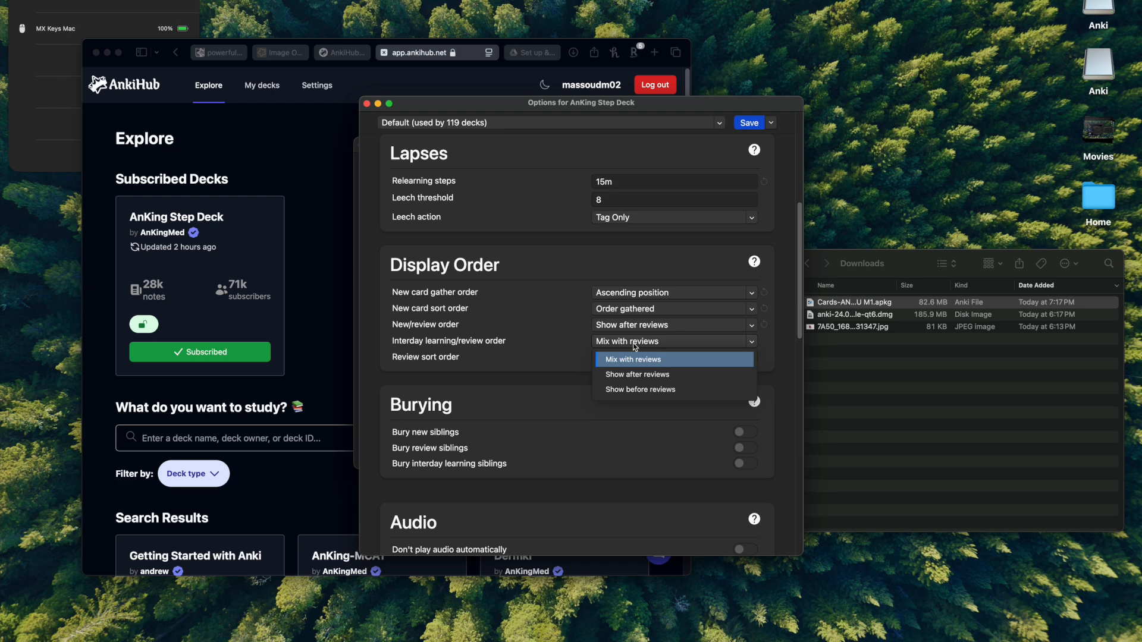
pyautogui.click(657, 389)
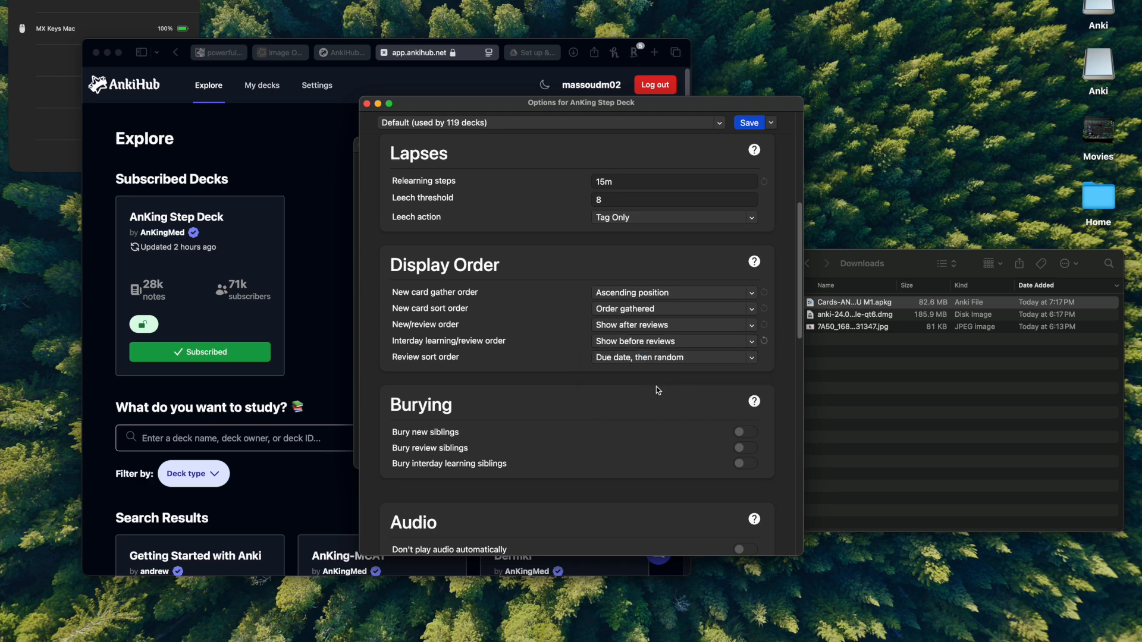
pyautogui.click(627, 364)
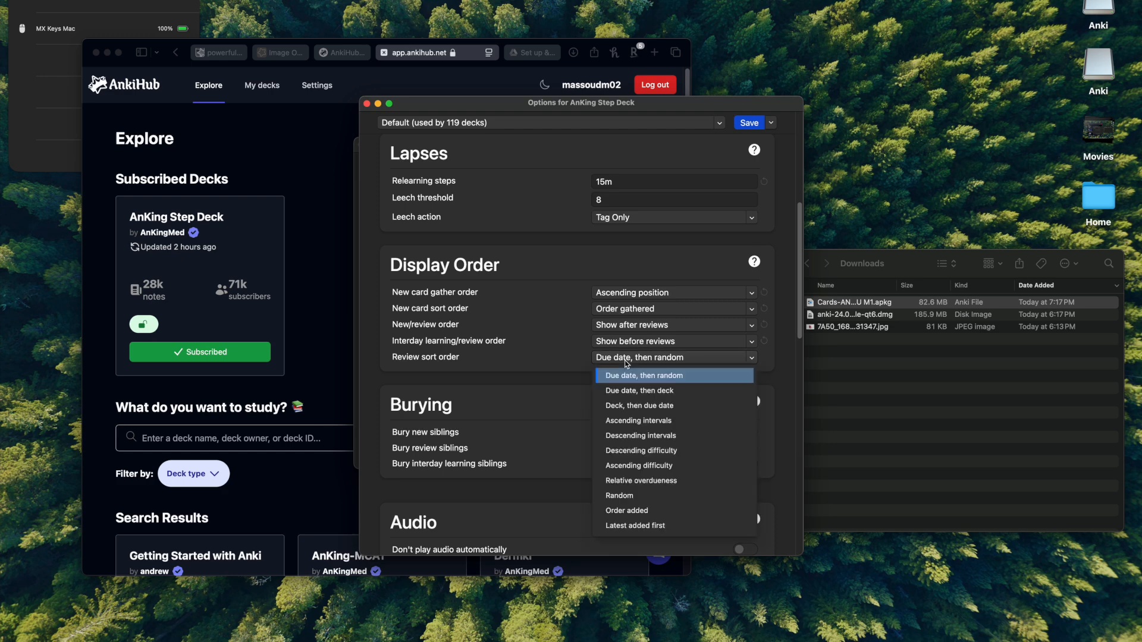
pyautogui.click(644, 379)
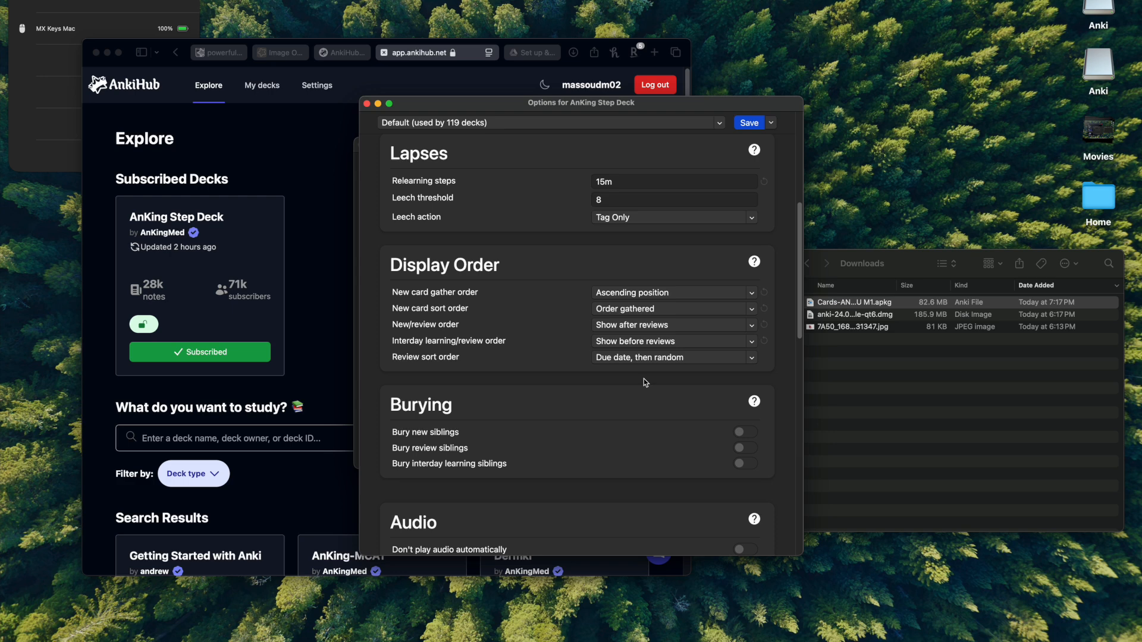
# Step: Turn on burying of new siblings and review siblings
pyautogui.scroll(-2, 645, 380)
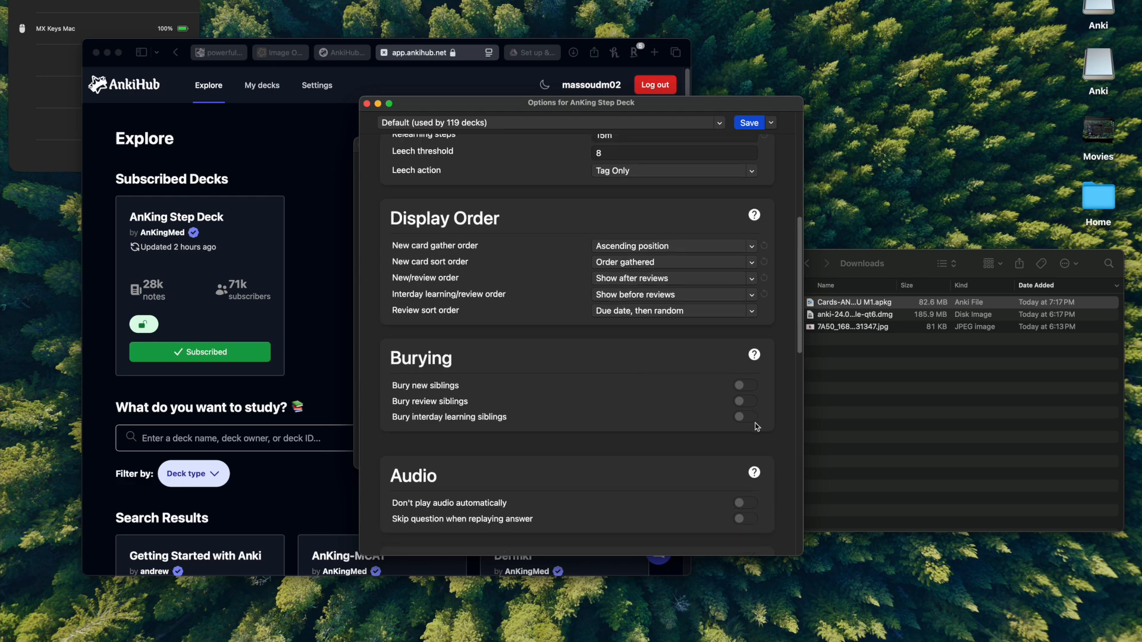
pyautogui.click(740, 387)
pyautogui.click(748, 401)
pyautogui.scroll(-1, 660, 380)
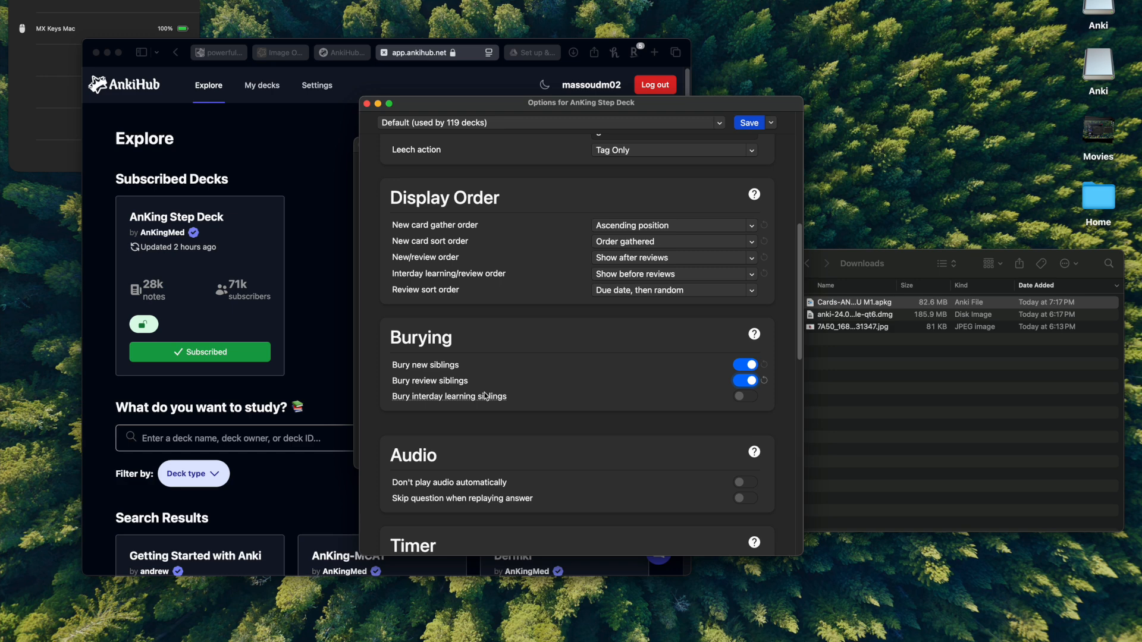
# Step: Try a desired retention of 0.77 in the FSRS settings
pyautogui.scroll(-3, 482, 445)
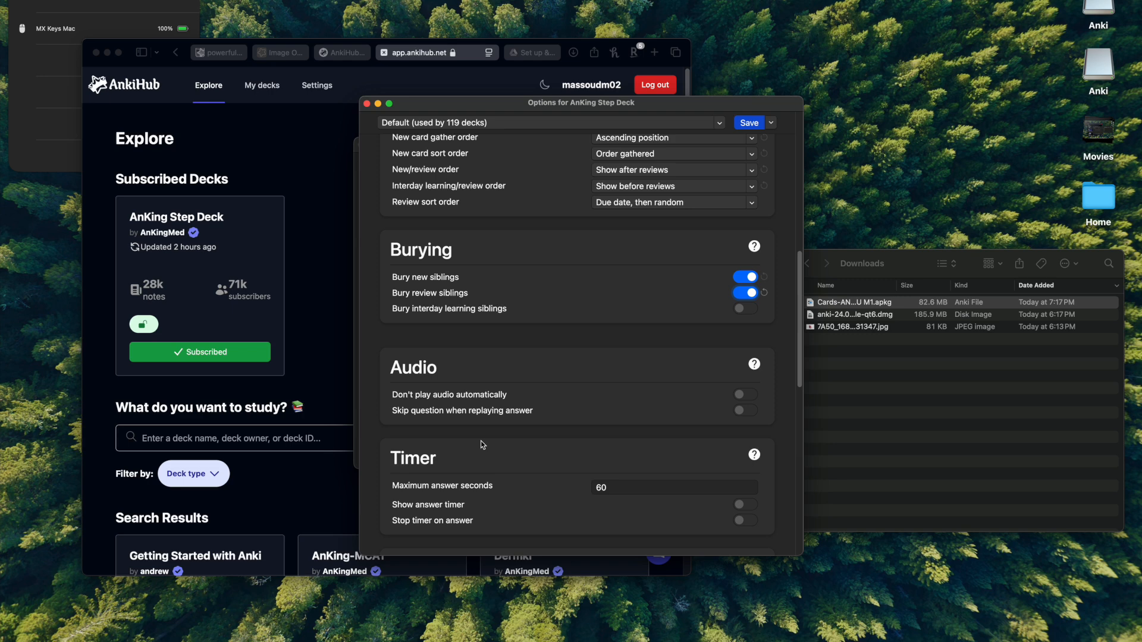
pyautogui.scroll(-5, 480, 445)
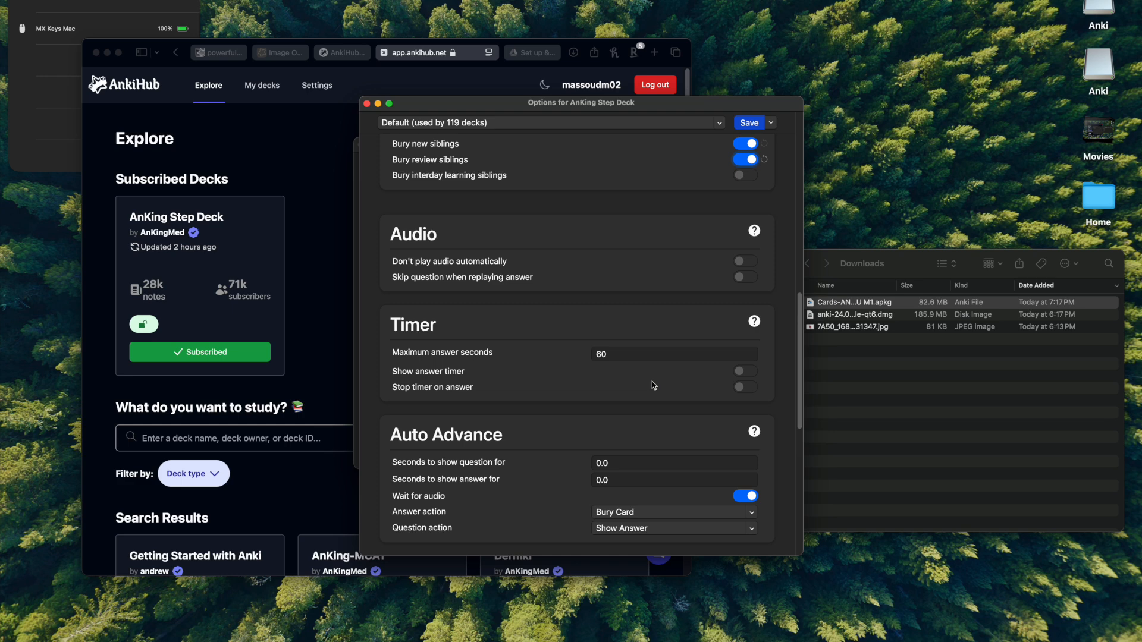
pyautogui.scroll(-4, 653, 382)
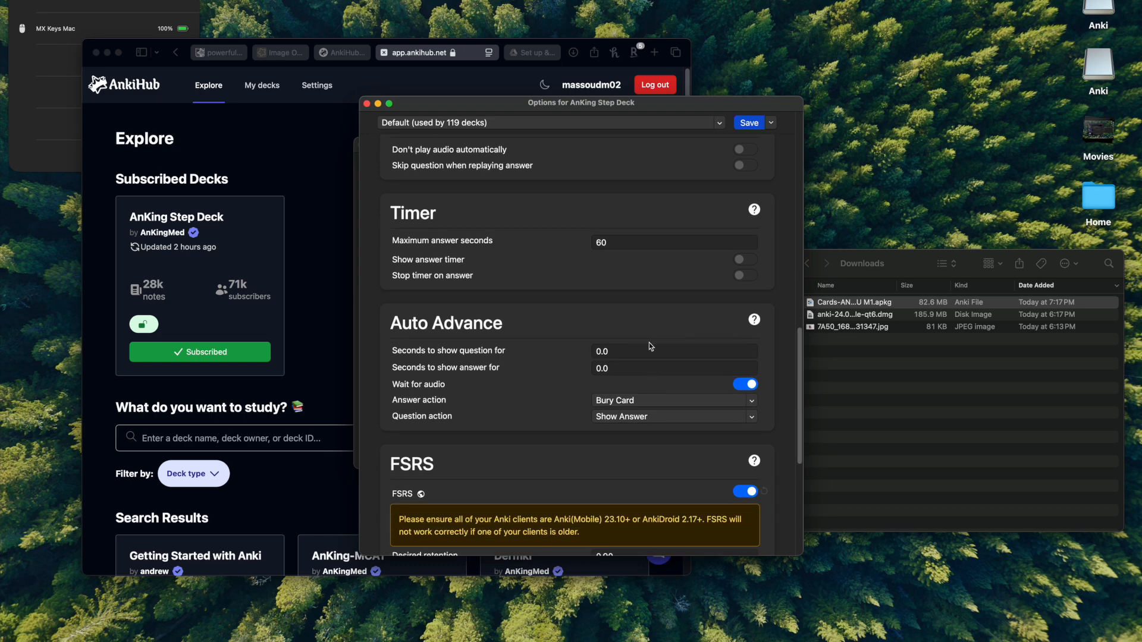
pyautogui.scroll(-4, 648, 343)
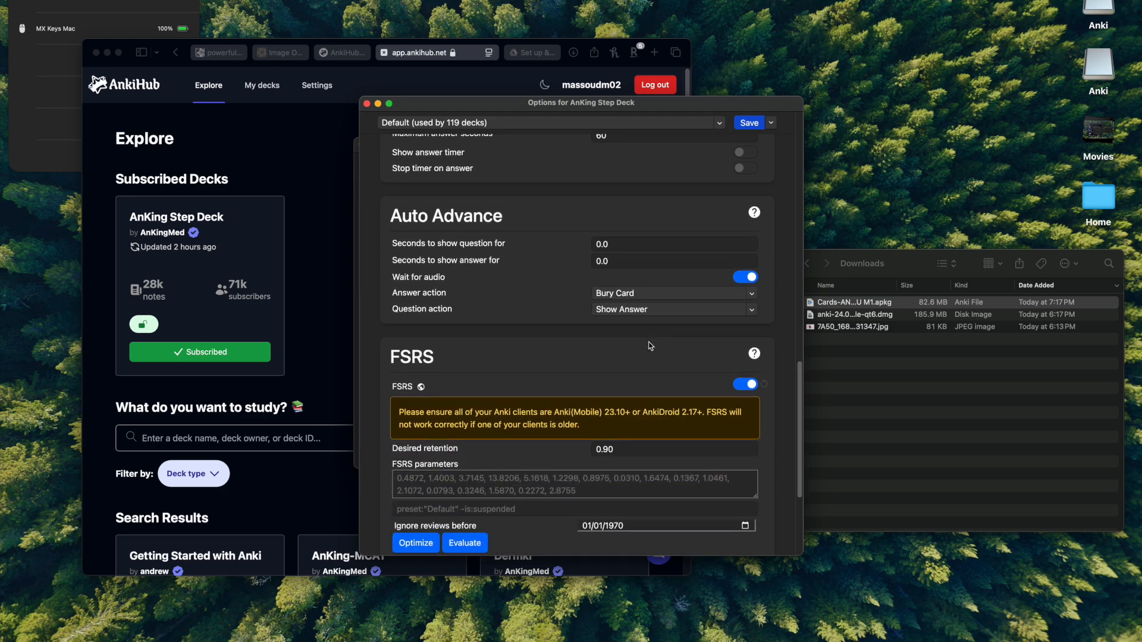
pyautogui.scroll(-1, 675, 383)
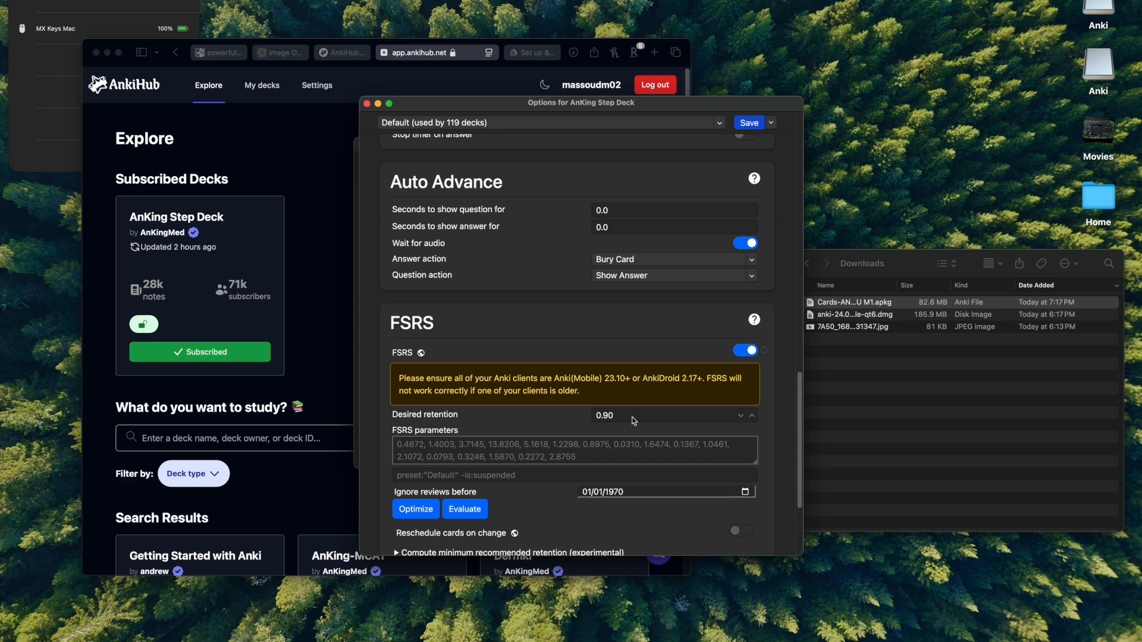
pyautogui.click(635, 420)
pyautogui.write('5')
pyautogui.press('BackSpace')
pyautogui.press('BackSpace')
pyautogui.write('77')
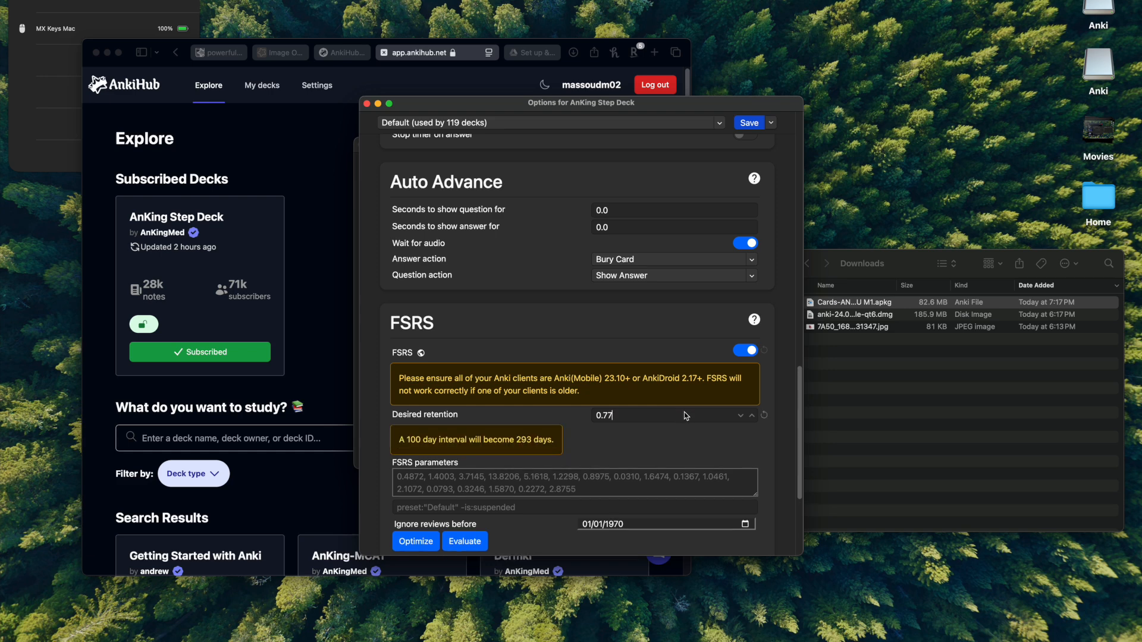
# Step: Try a desired retention of 0.95 and return it to 0.90
pyautogui.press('BackSpace')
pyautogui.press('BackSpace')
pyautogui.write('95')
pyautogui.click(732, 449)
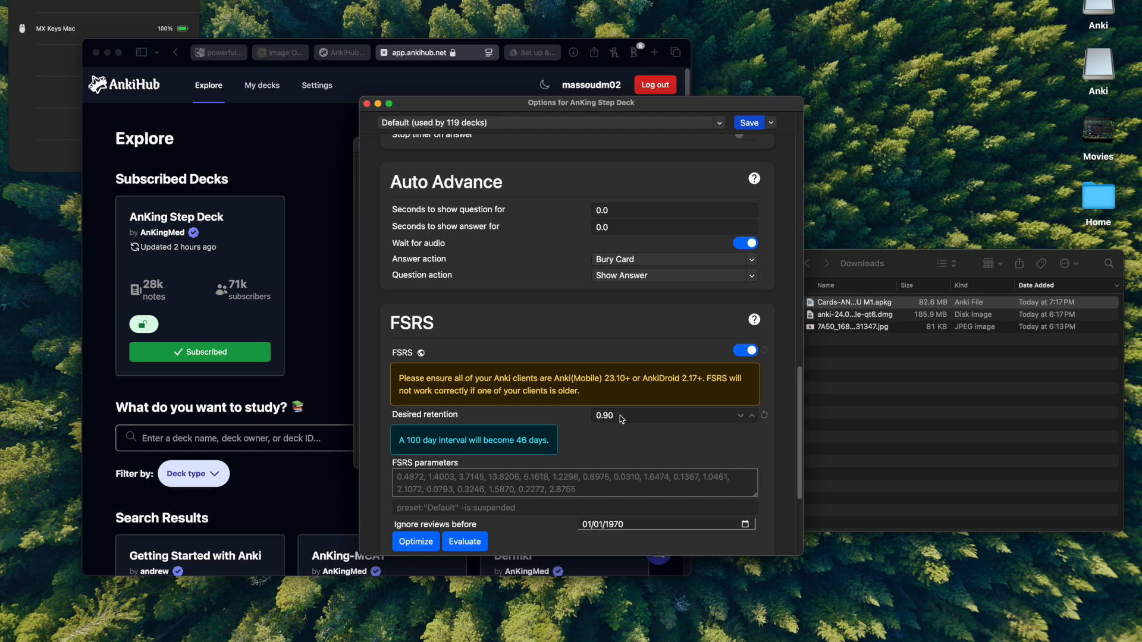
pyautogui.click(665, 439)
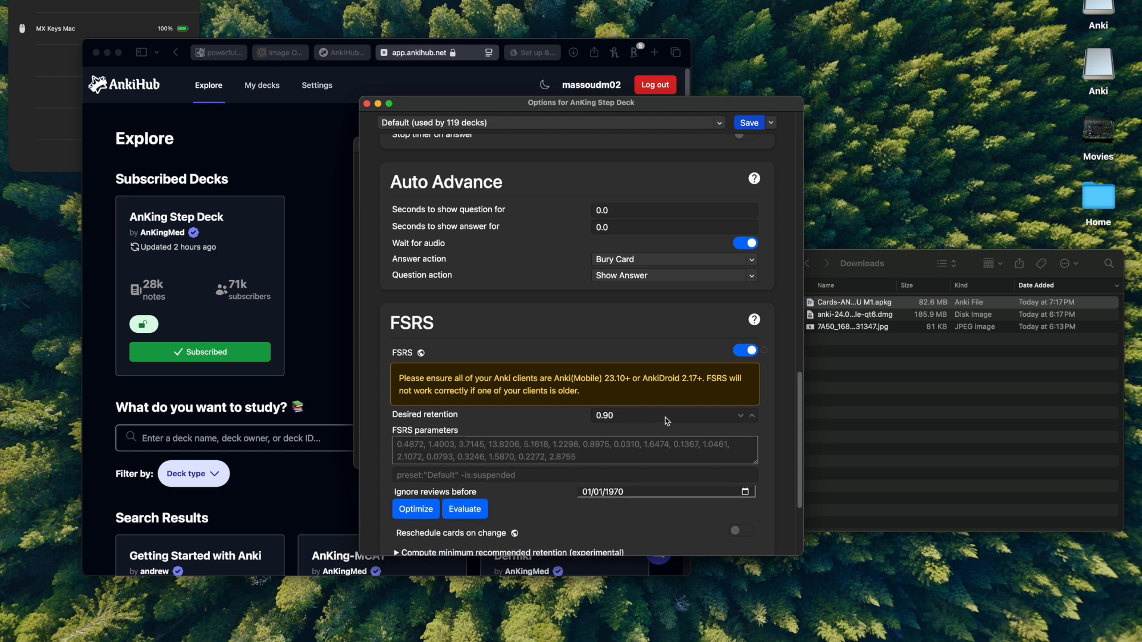
pyautogui.press('BackSpace')
pyautogui.write('5')
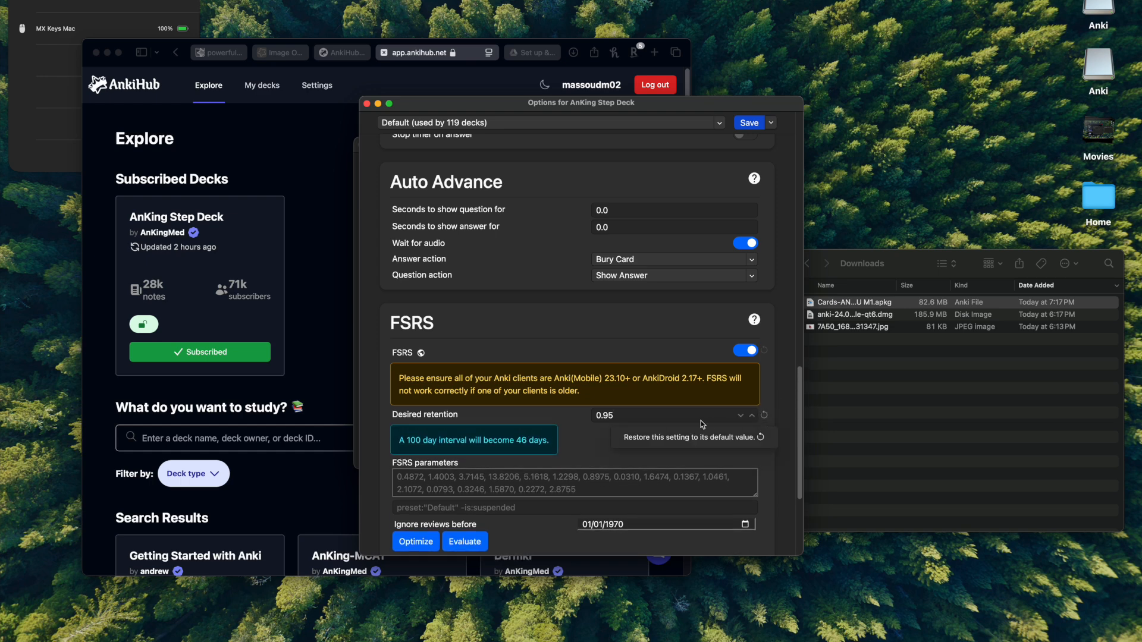
pyautogui.press('BackSpace')
pyautogui.write('0')
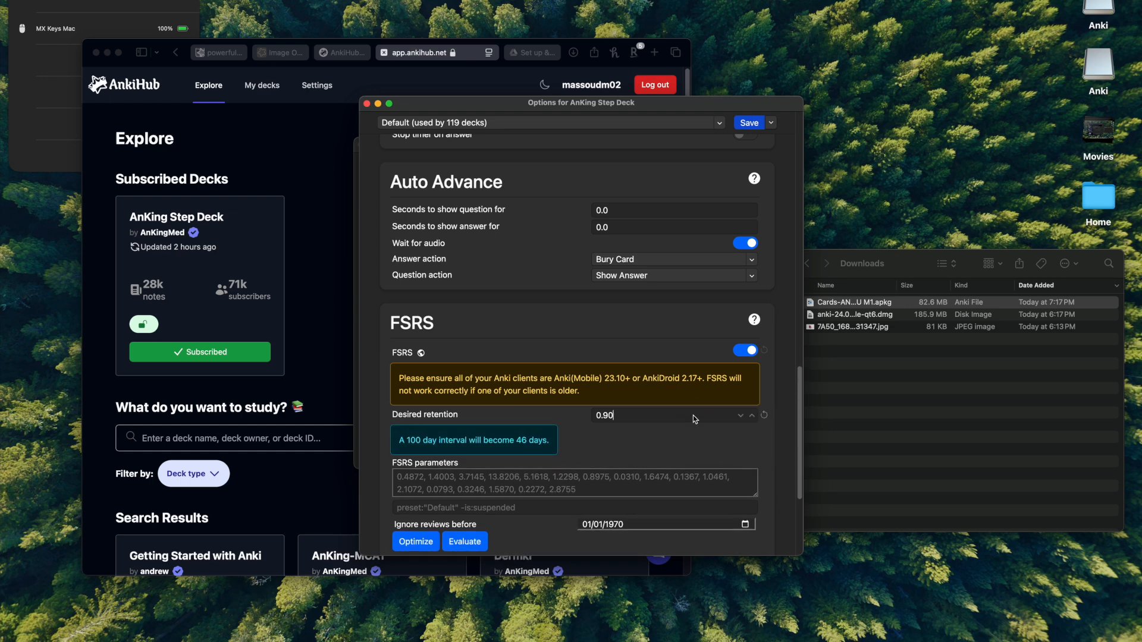
# Step: Try desired retention values of 0.85 and 0.70 in the FSRS settings
pyautogui.click(730, 416)
pyautogui.write('0')
pyautogui.click(740, 417)
pyautogui.press('BackSpace')
pyautogui.press('BackSpace')
pyautogui.write('85')
pyautogui.click(629, 416)
pyautogui.scroll(-15, 629, 415)
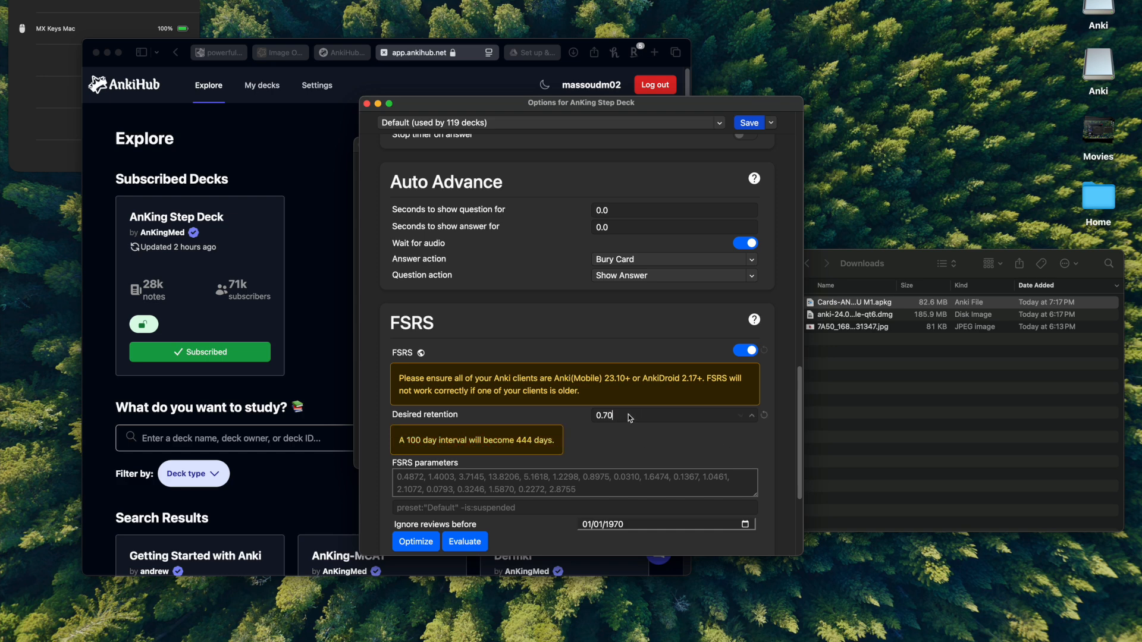
# Step: Review the remaining FSRS and Advanced settings, including the maximum interval, and close the deck options without saving
pyautogui.scroll(-3, 551, 489)
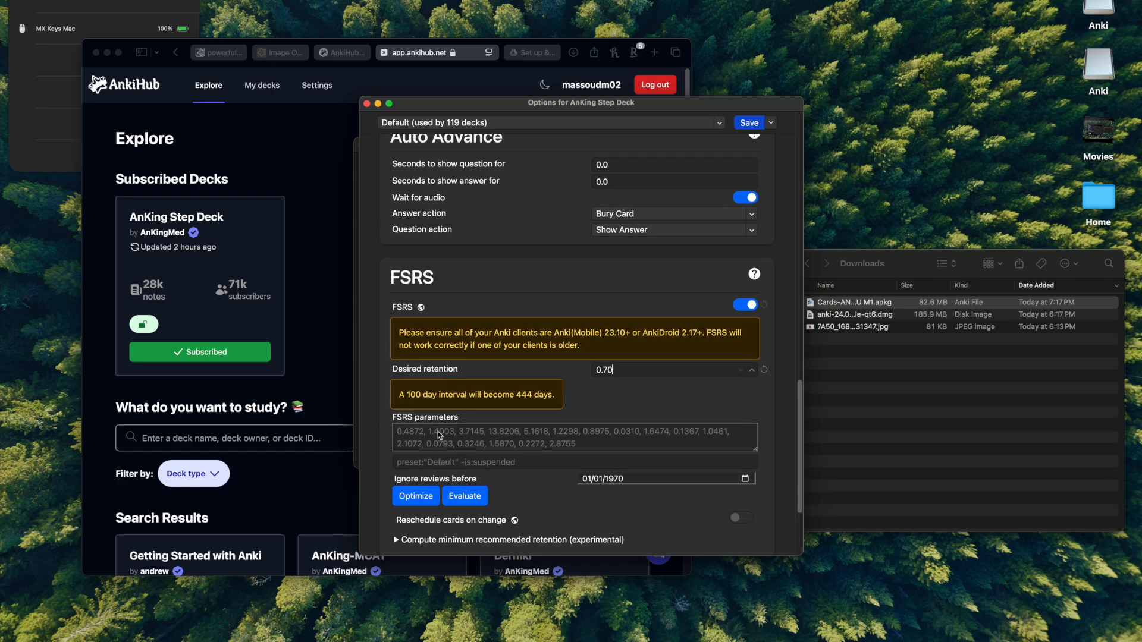
pyautogui.scroll(-5, 450, 441)
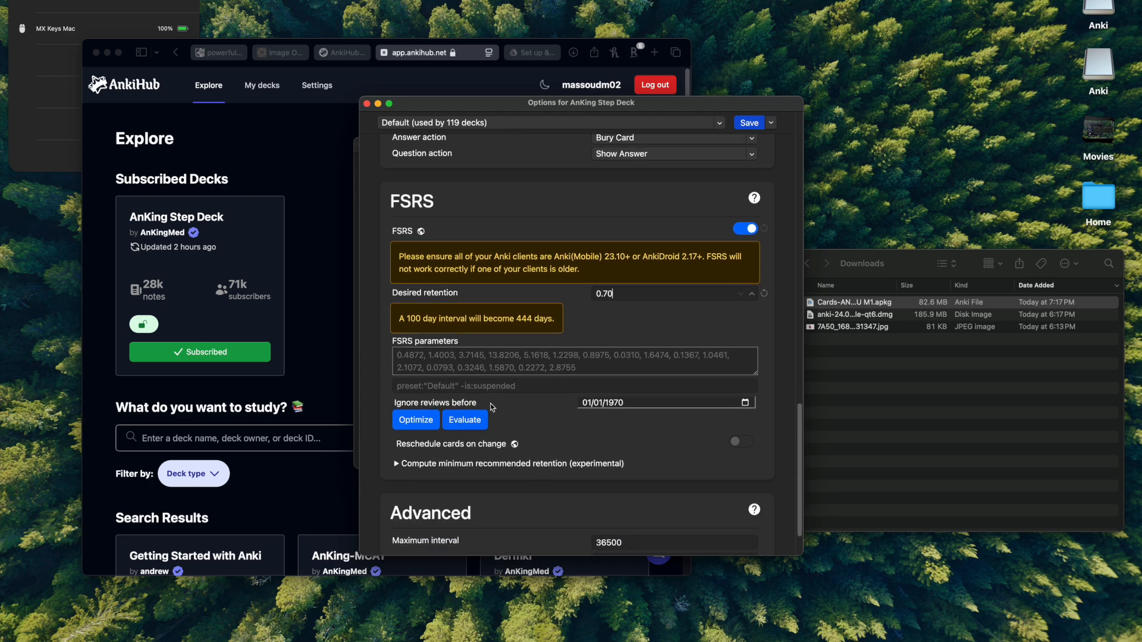
pyautogui.scroll(-1, 498, 394)
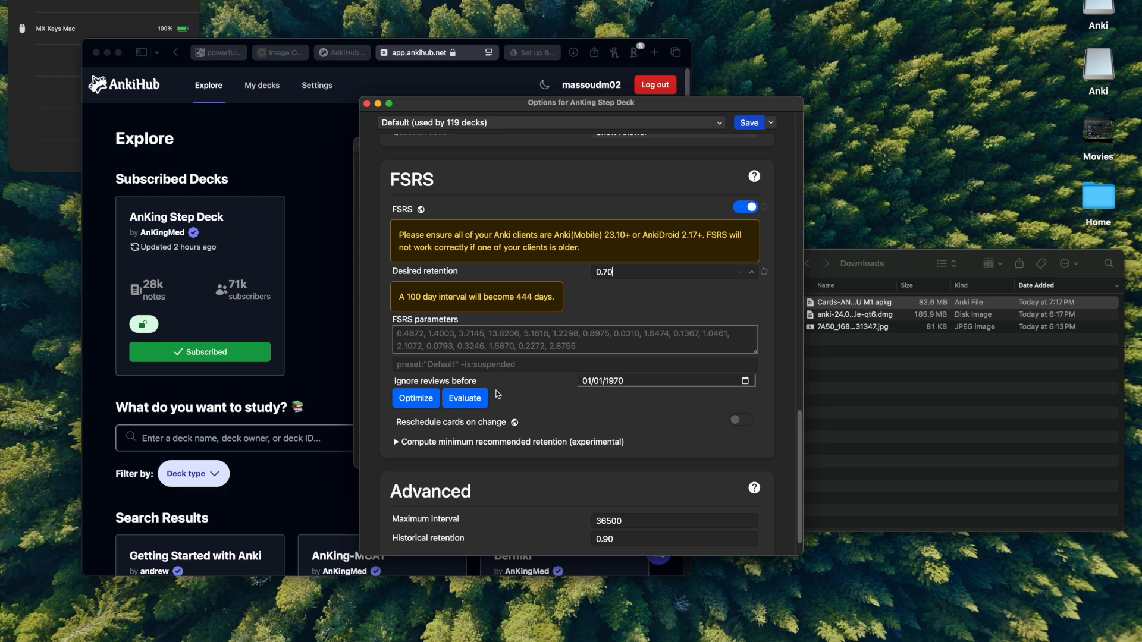
pyautogui.scroll(-1, 498, 394)
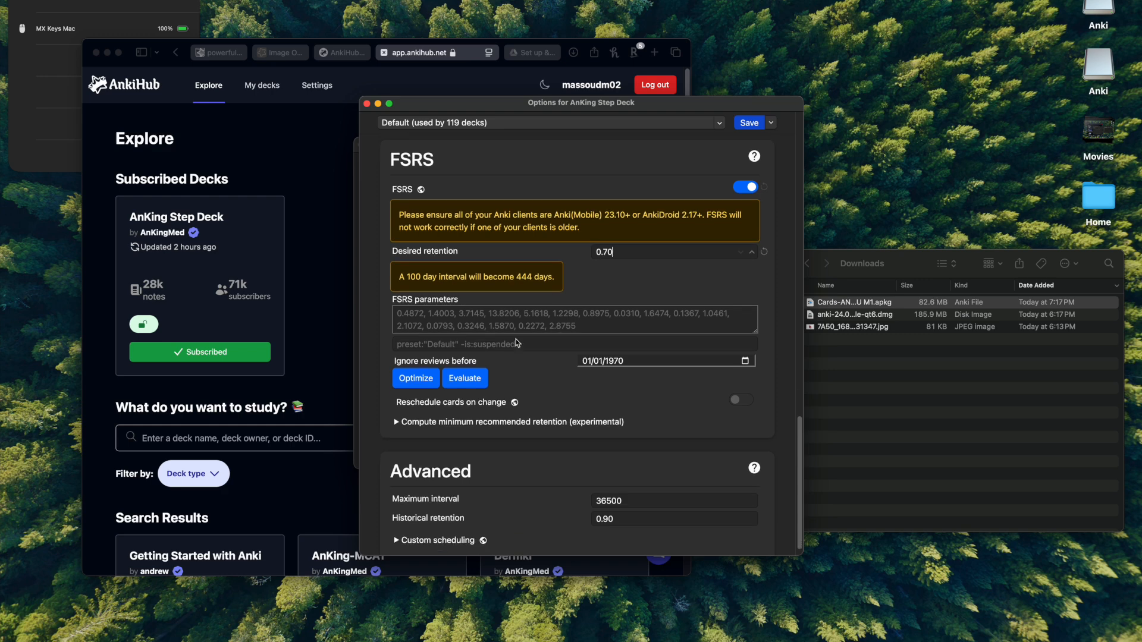
pyautogui.scroll(-1, 577, 361)
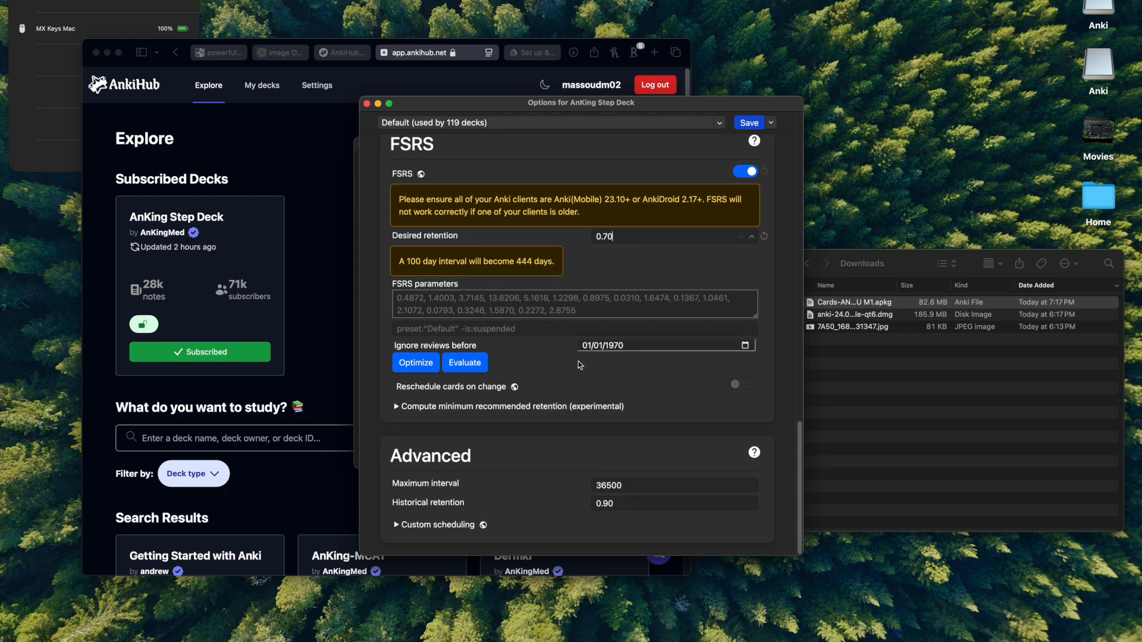
pyautogui.click(658, 487)
pyautogui.doubleClick(659, 486)
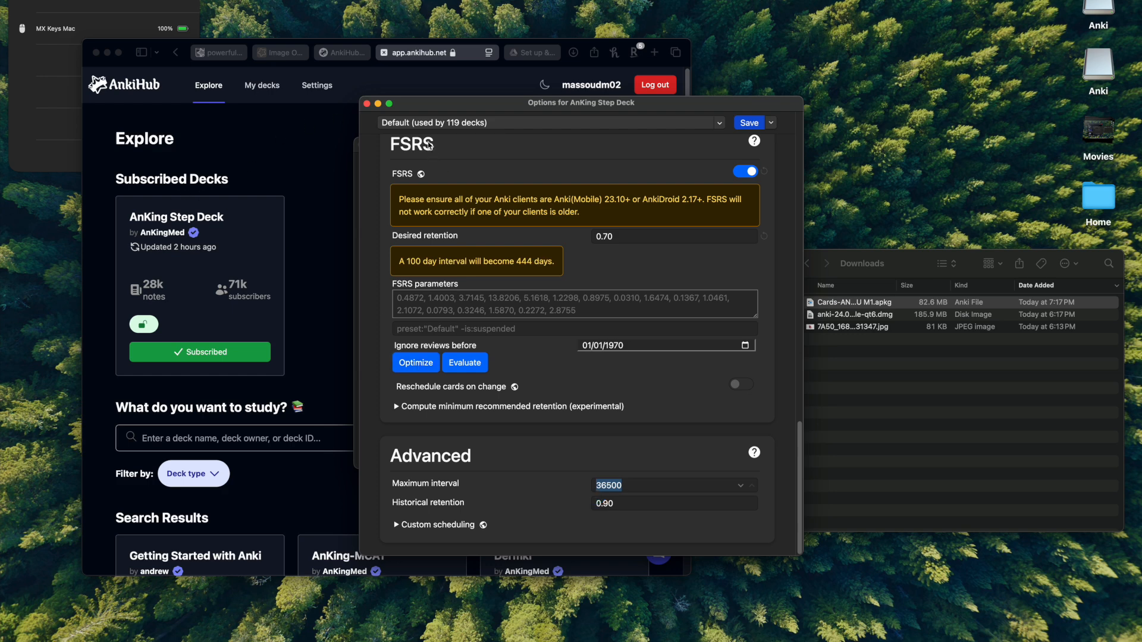
pyautogui.click(367, 104)
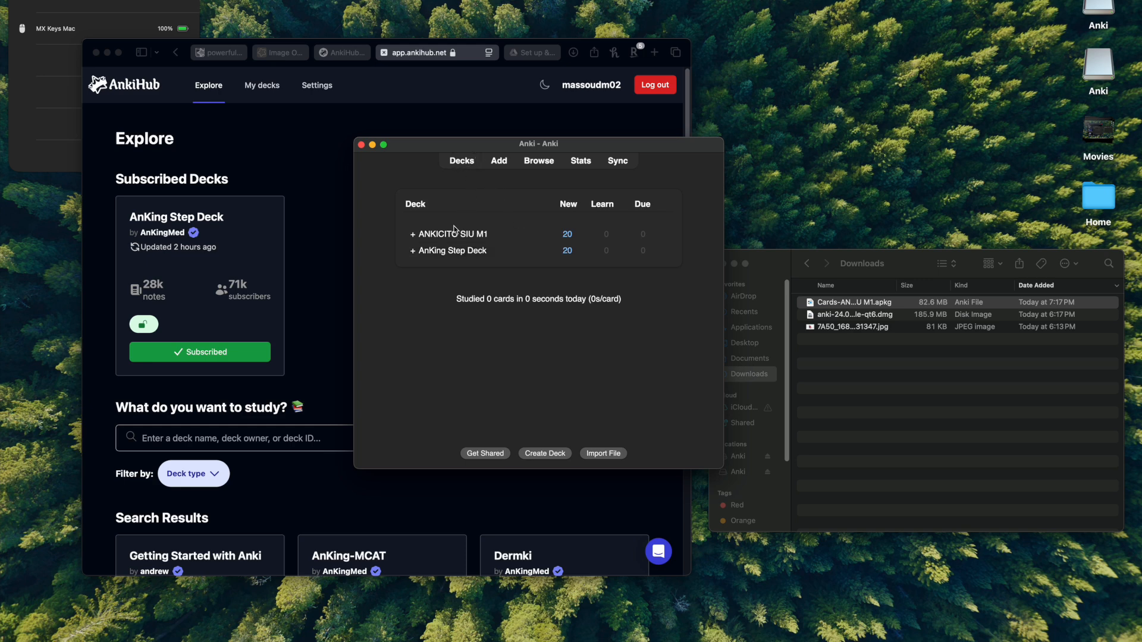
# Step: Expand the ANKICITO SIU M1 deck and open the Medical Biochem subdeck under CRR Week 1
pyautogui.click(412, 235)
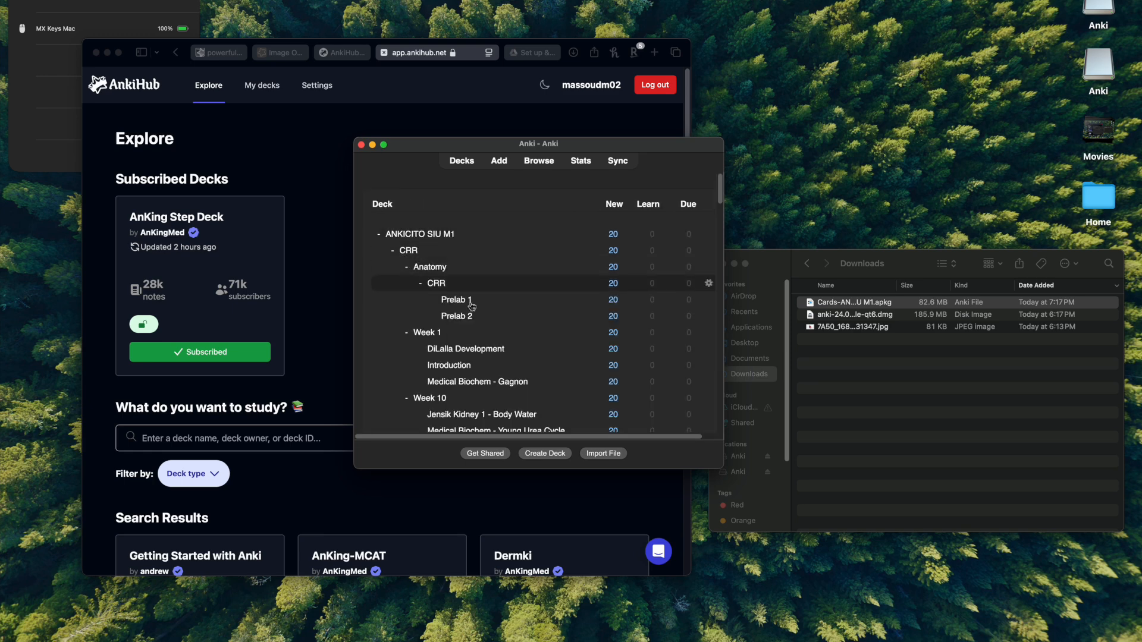
pyautogui.scroll(-2, 465, 300)
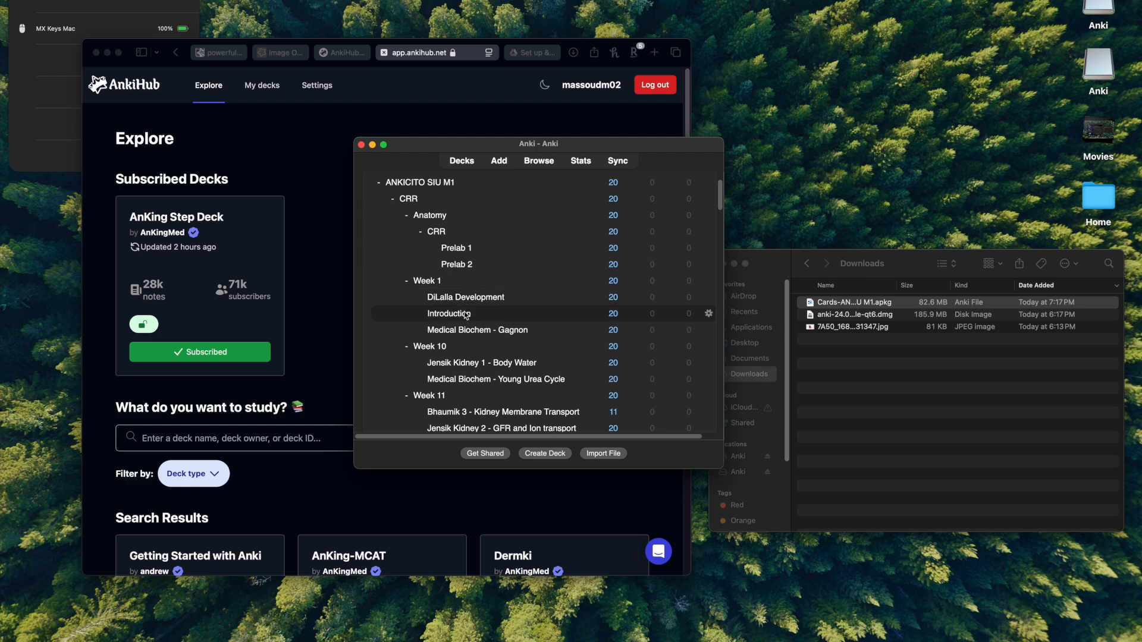
pyautogui.click(475, 330)
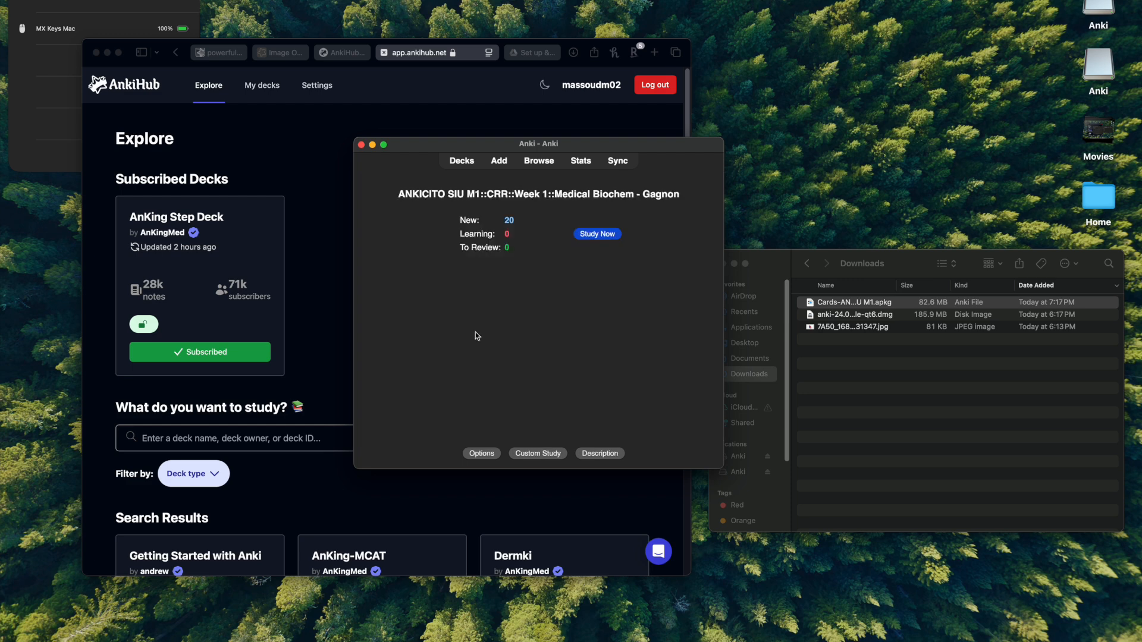
# Step: Examine the Custom Study choices for studying by card state or tag, cancel without creating a session, and return to the deck list
pyautogui.click(538, 454)
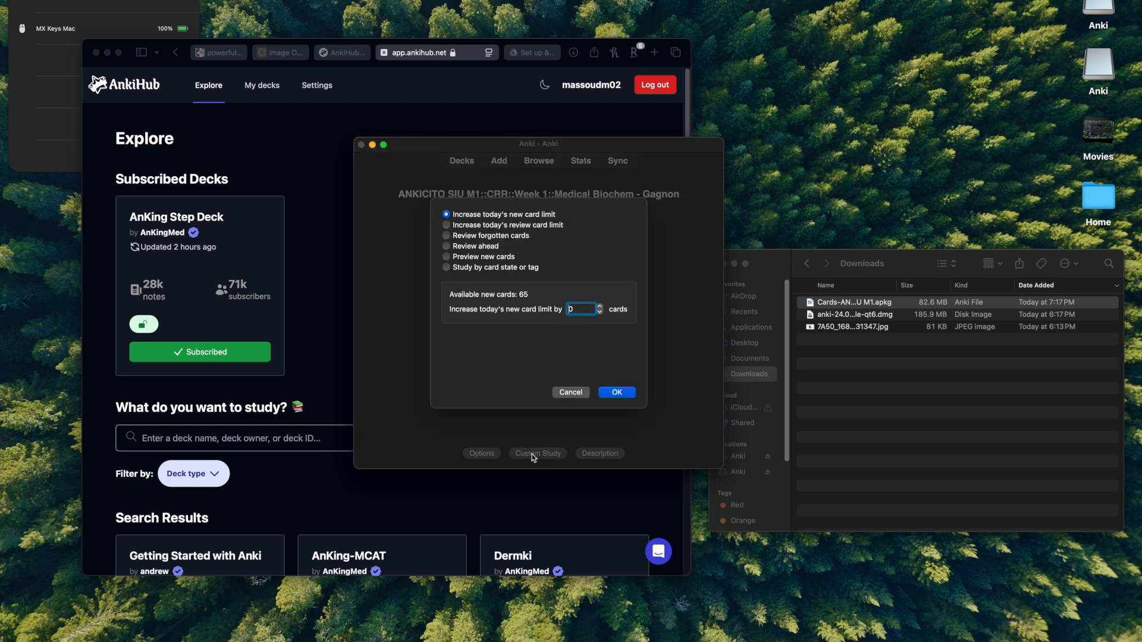
pyautogui.click(473, 269)
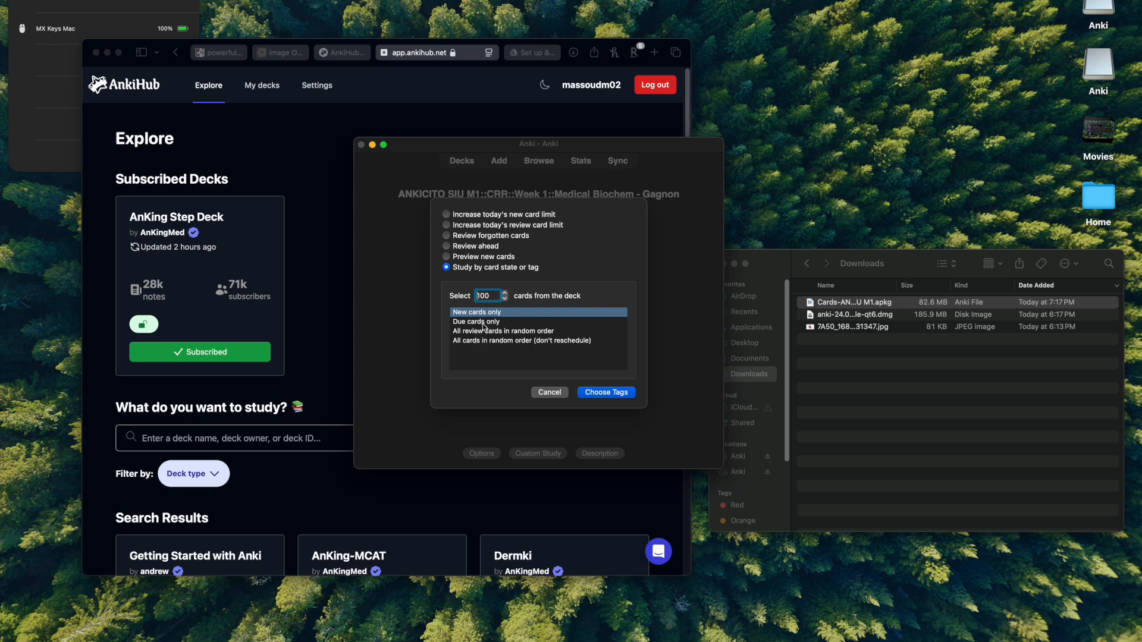
pyautogui.click(556, 394)
pyautogui.click(462, 162)
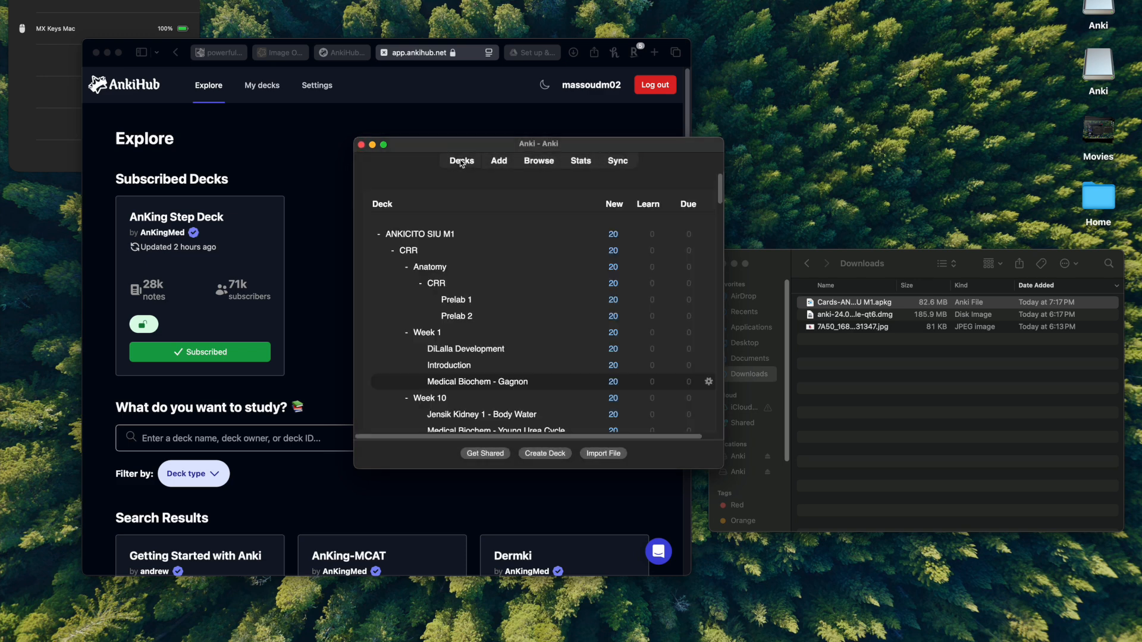